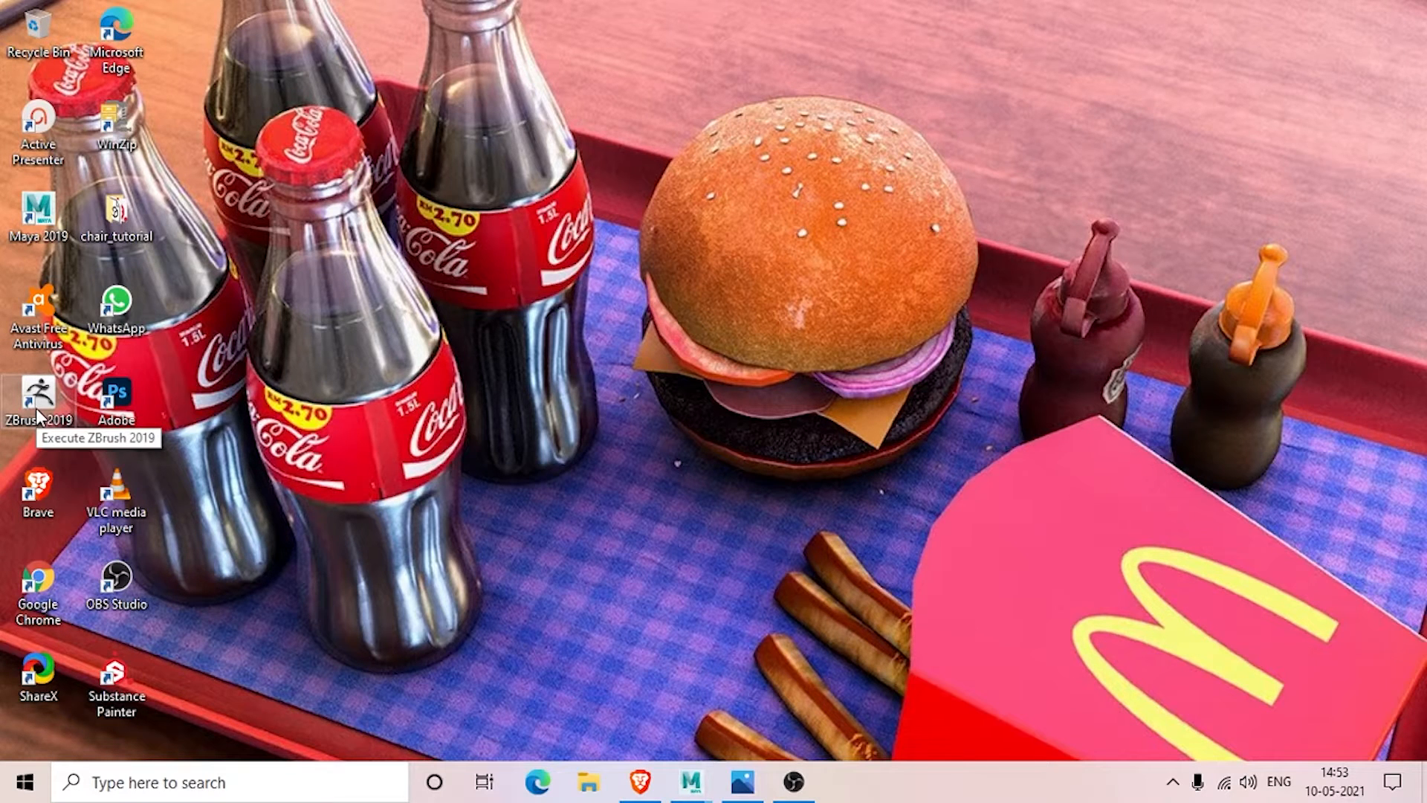
Launch ZBrush 2019 and flatten the document background by lowering its gradient Range to the minimum
{"action": "double_click", "coordinate": [36, 407]}
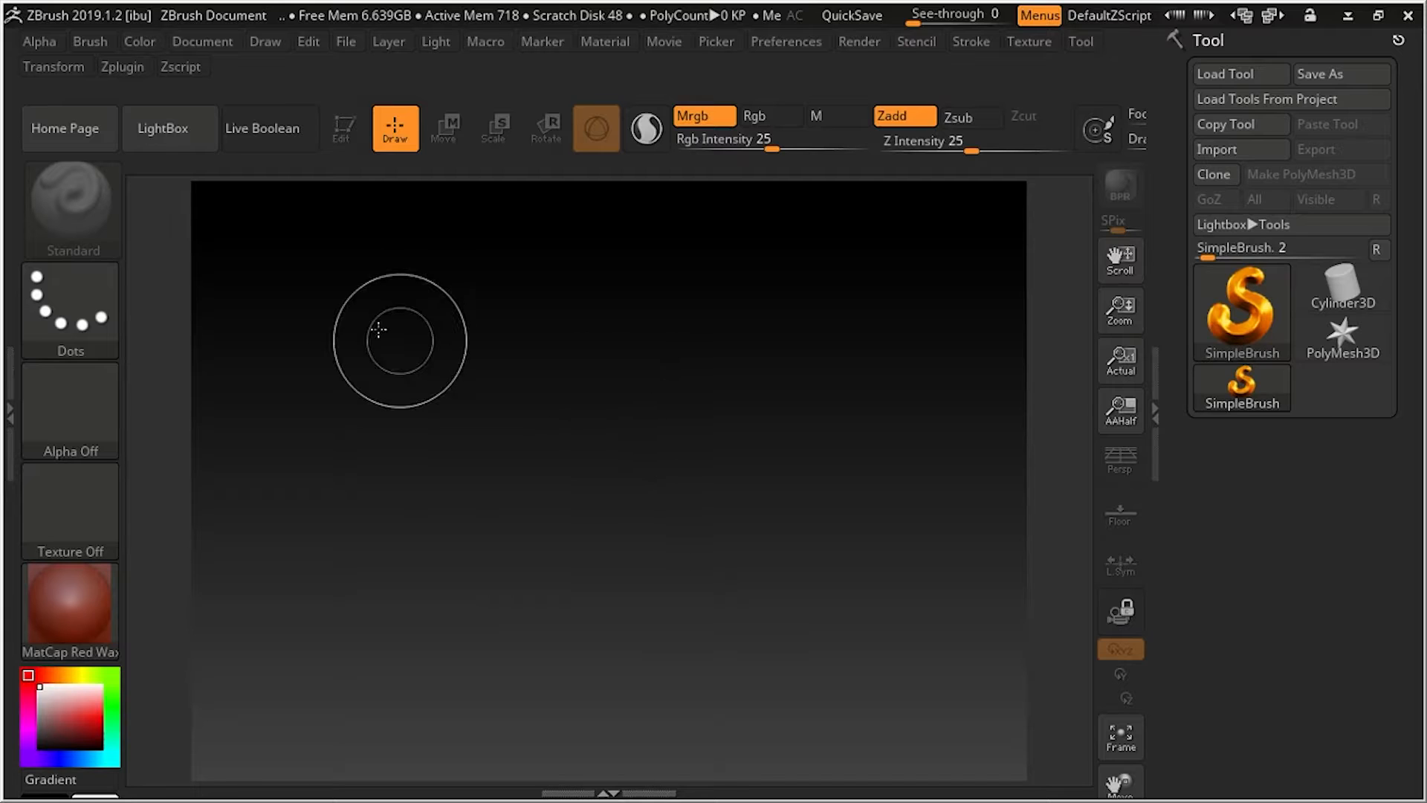
{"action": "left_click", "coordinate": [200, 41]}
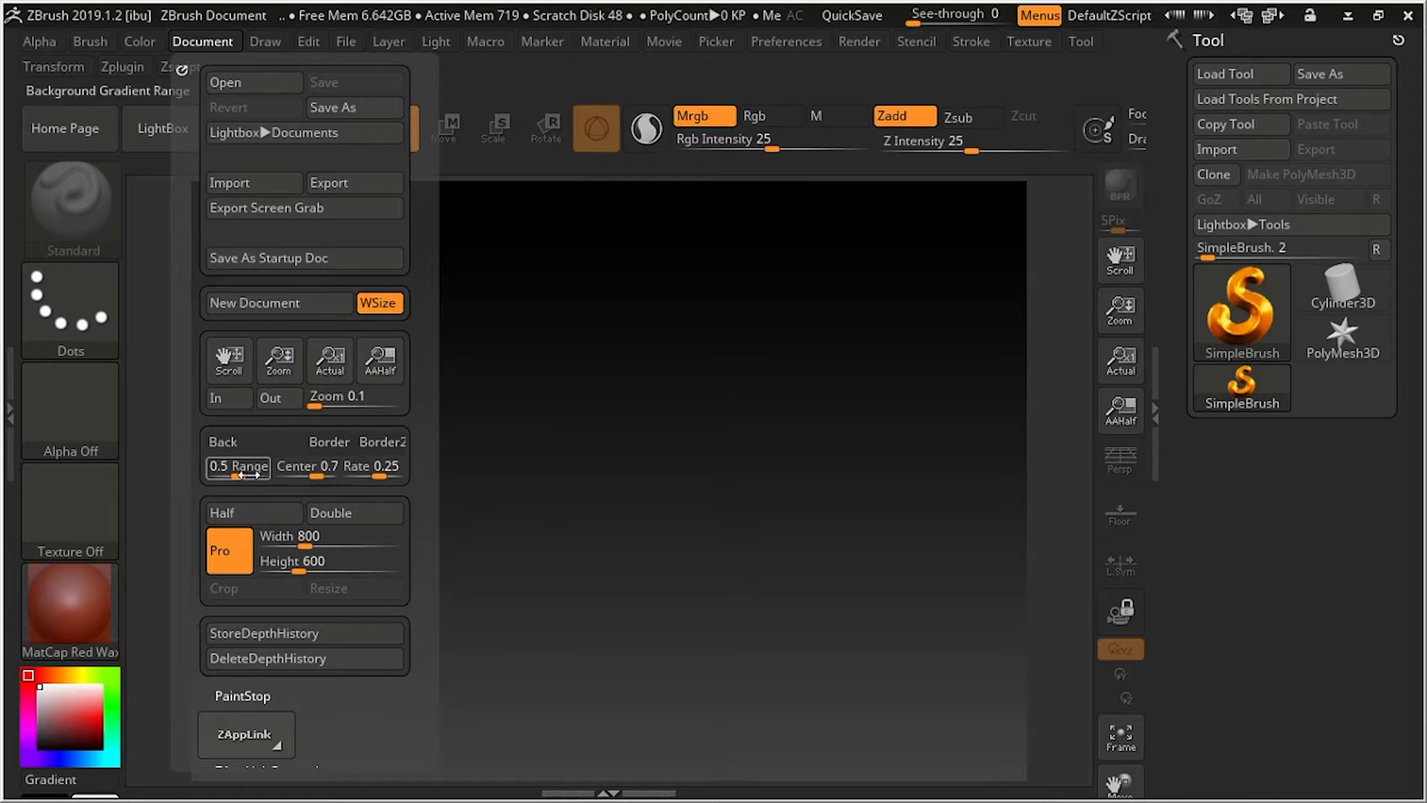
{"action": "left_click_drag", "start_coordinate": [235, 469], "coordinate": [201, 470]}
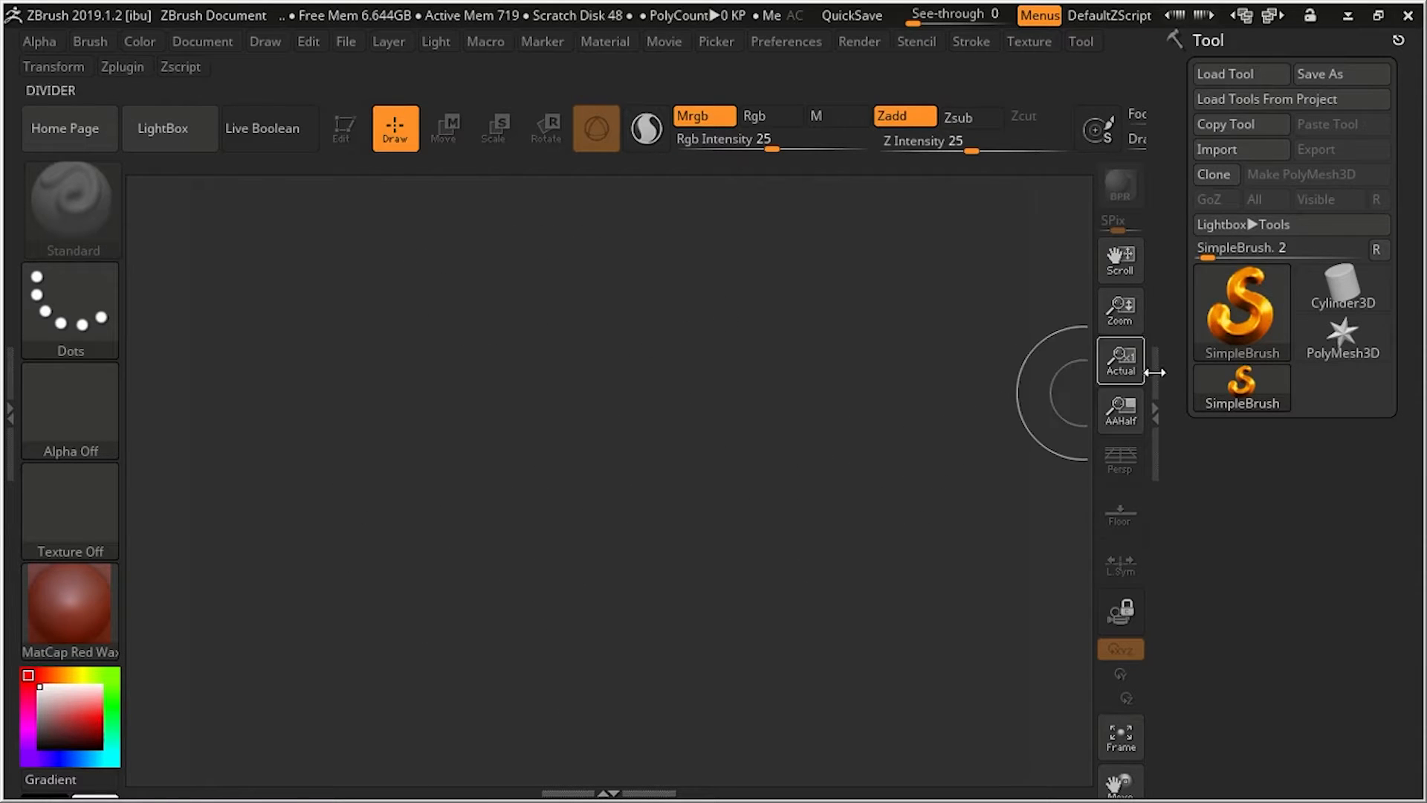
Choose the Sphere3D primitive and draw one large sphere in the middle of the canvas
{"action": "left_click", "coordinate": [1247, 338]}
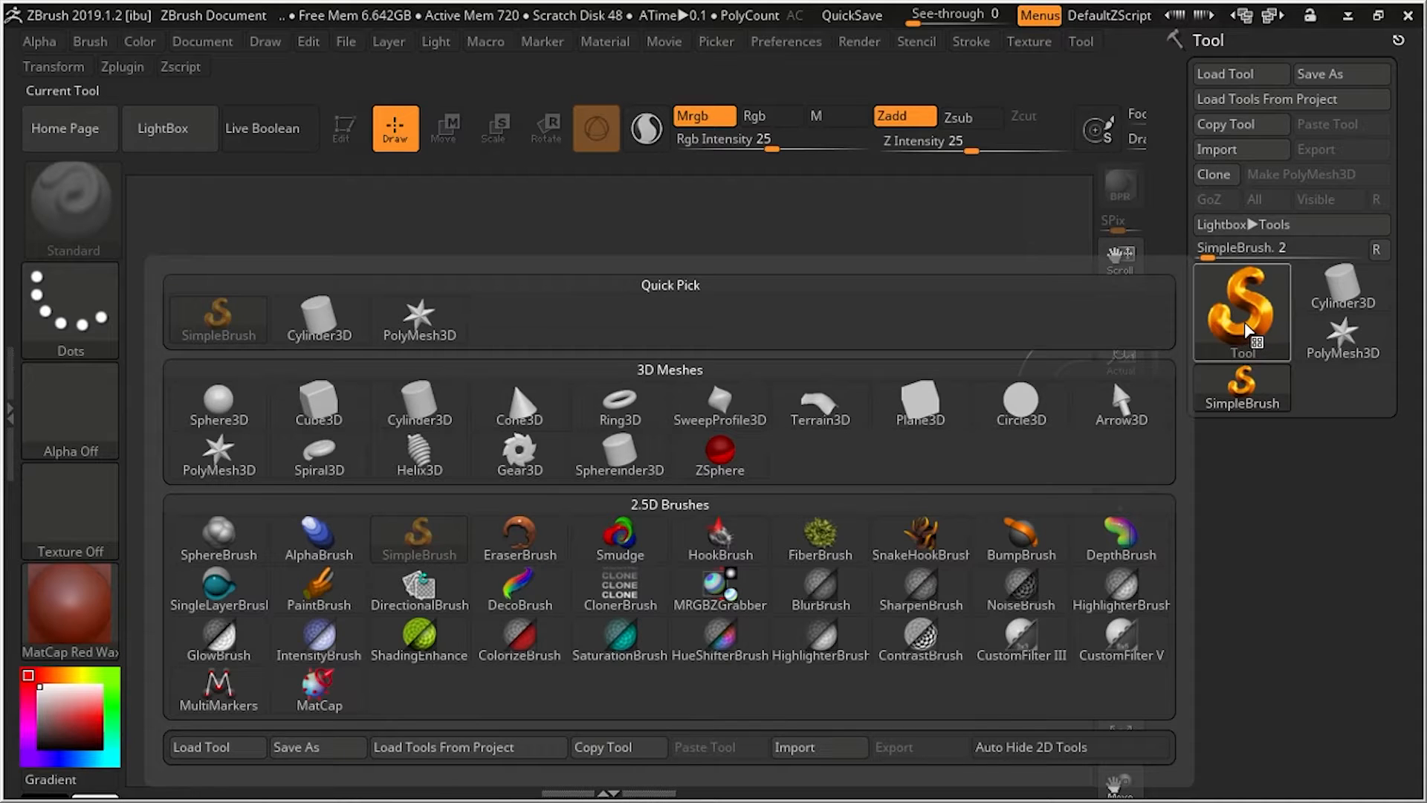
{"action": "left_click", "coordinate": [1242, 312]}
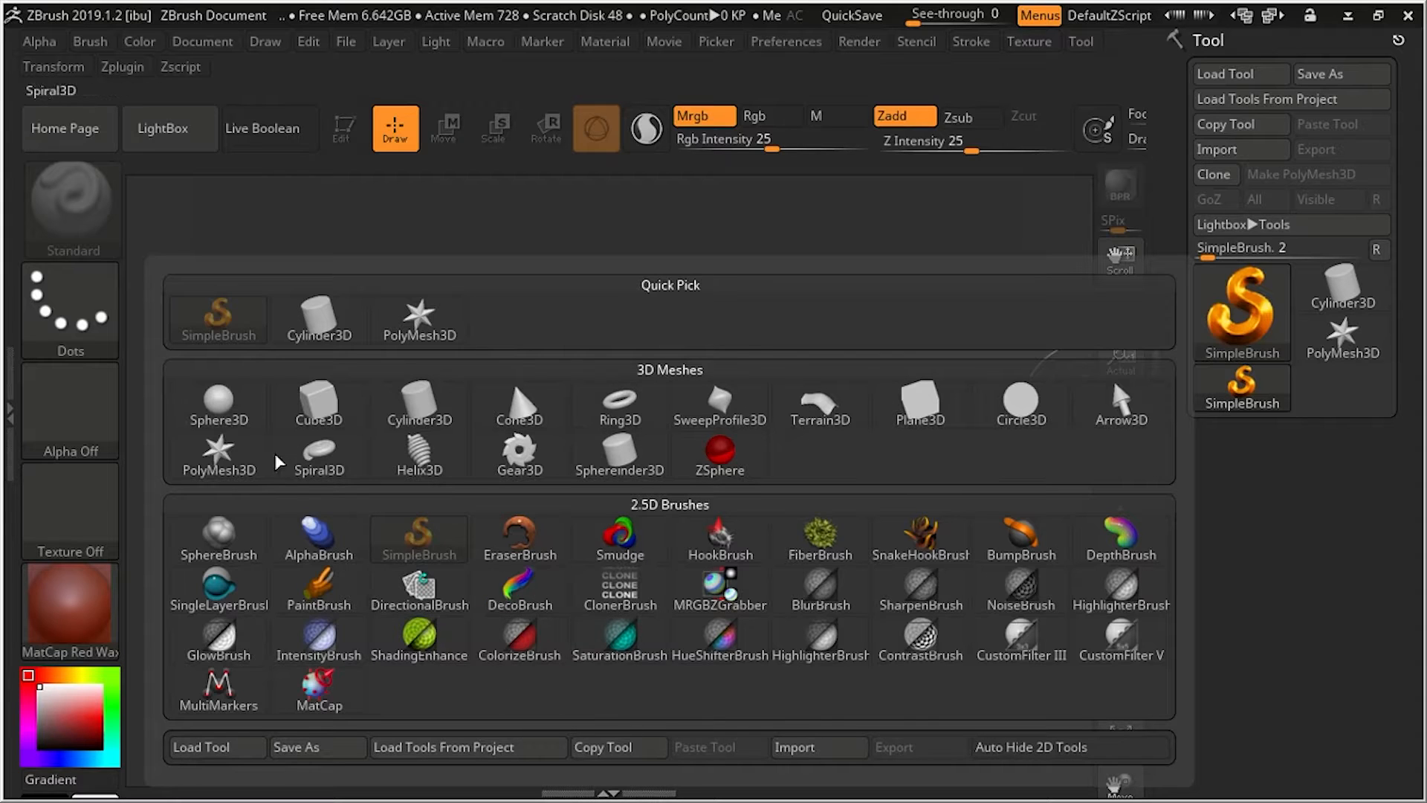
{"action": "left_click", "coordinate": [223, 406]}
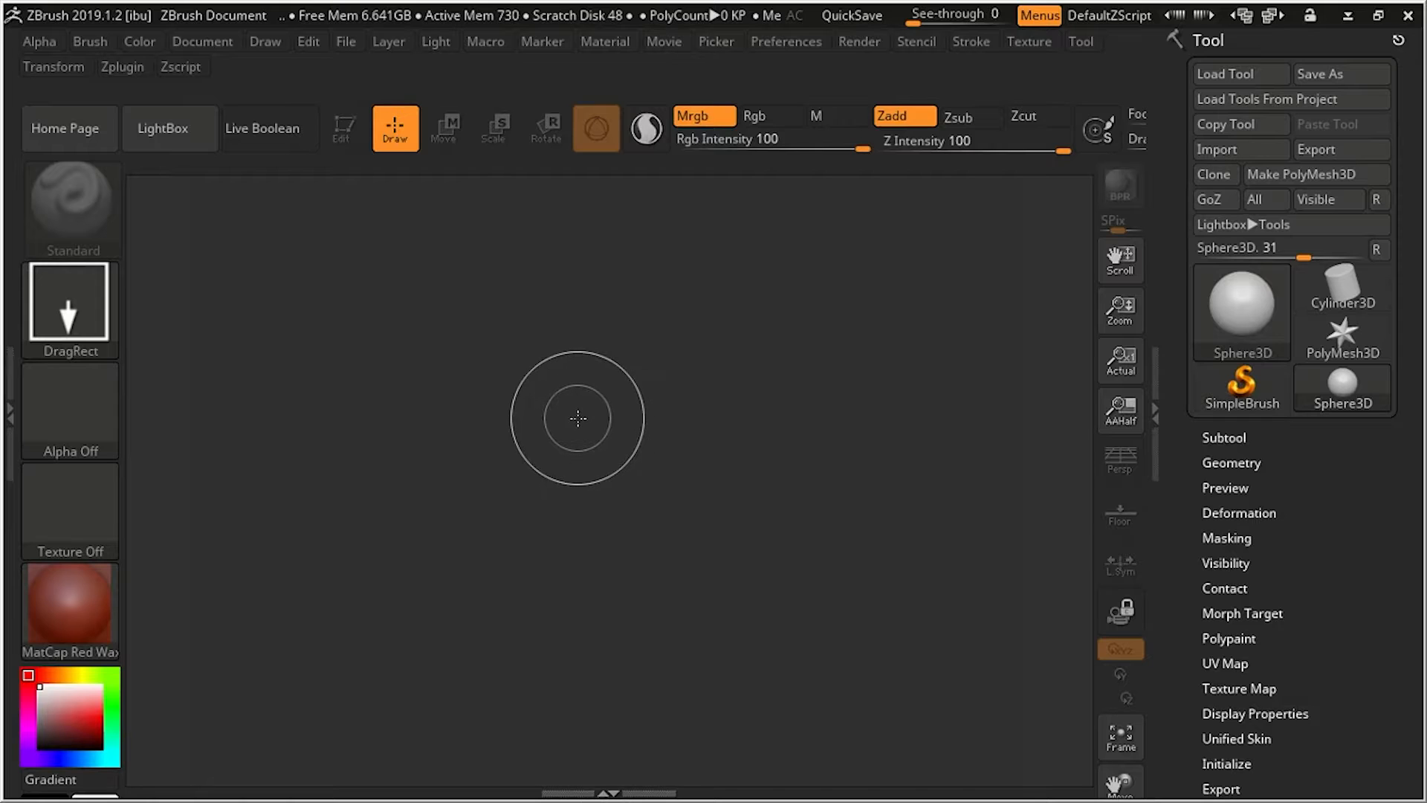
{"action": "left_click_drag", "start_coordinate": [578, 418], "coordinate": [643, 725]}
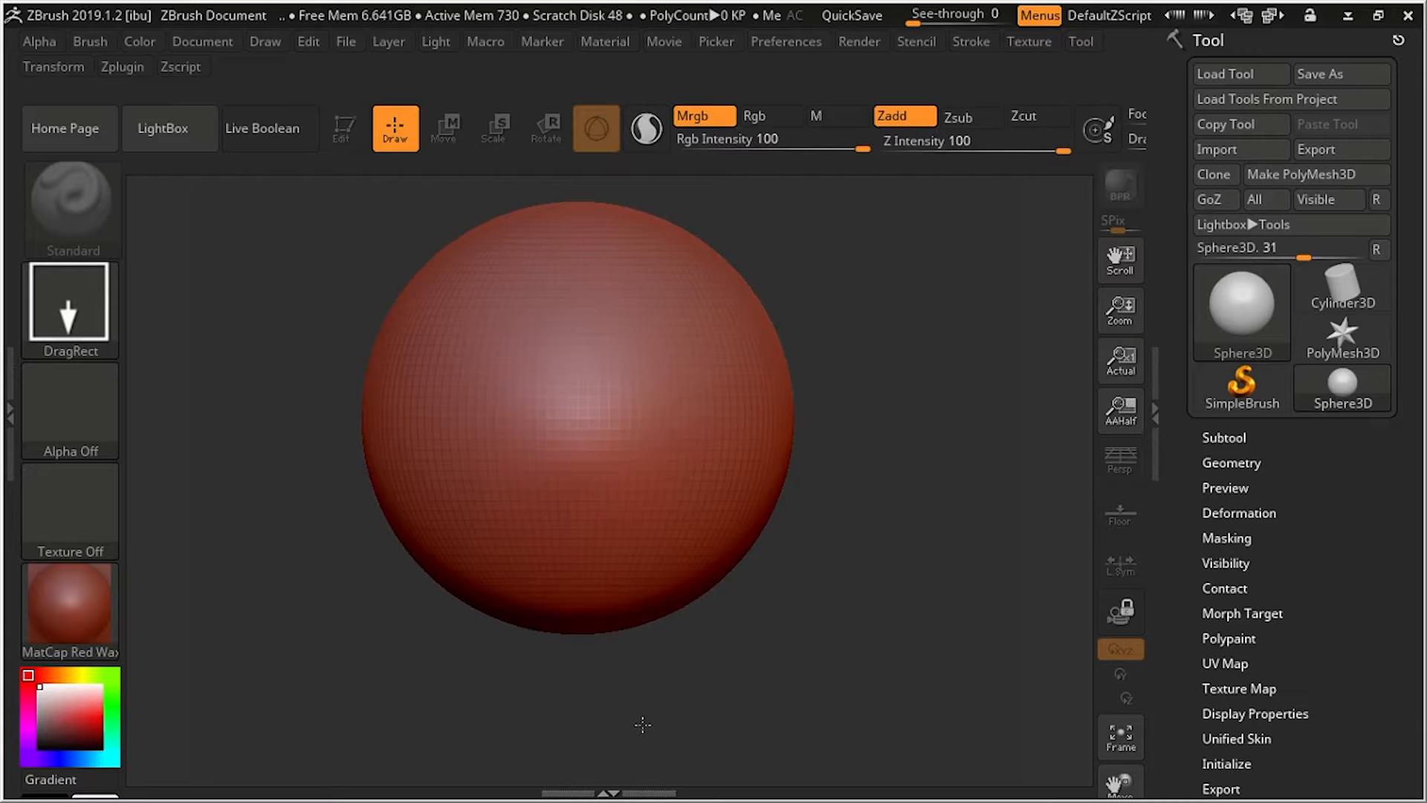
Turn on Edit mode for the drawn sphere and frame it in the view
{"action": "key", "text": "t"}
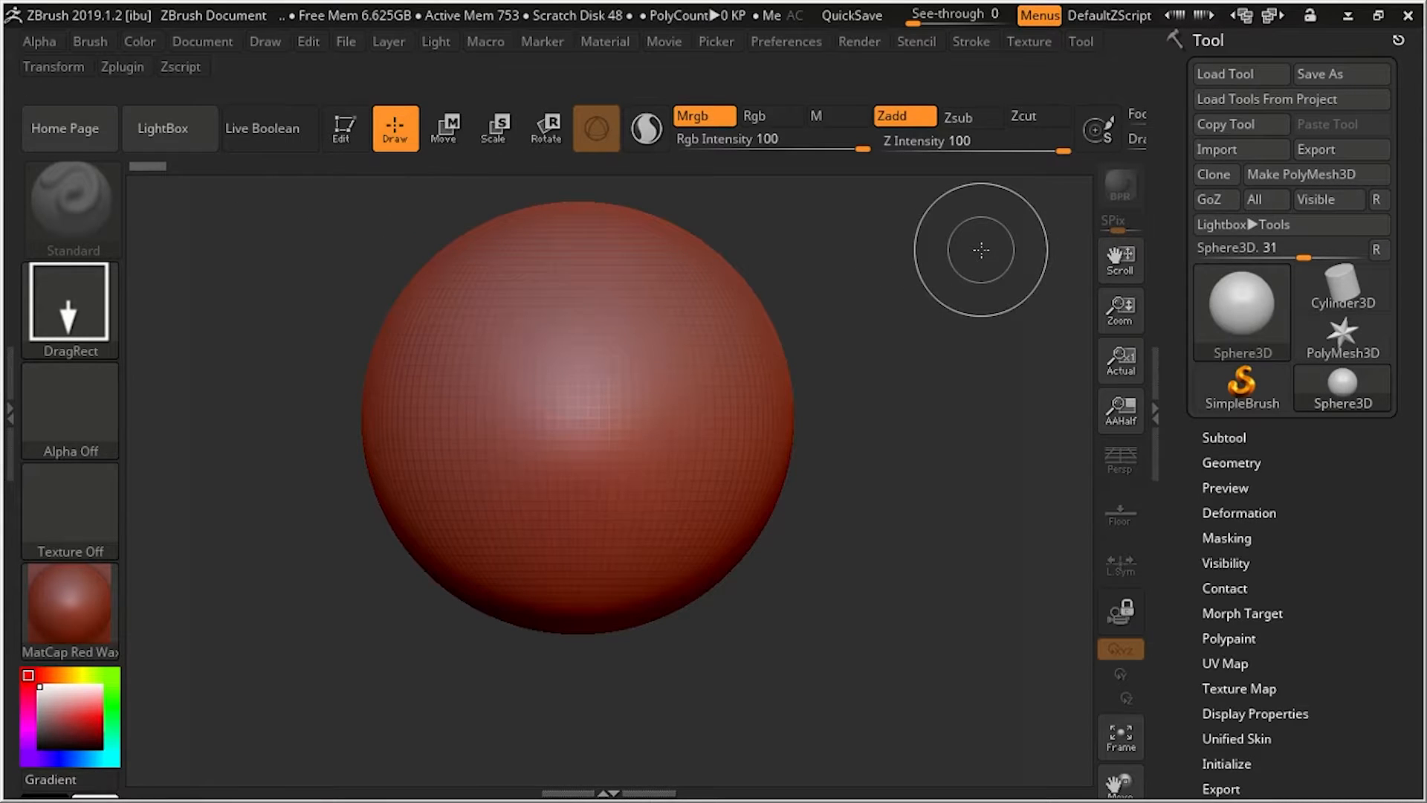
{"action": "key", "text": "t"}
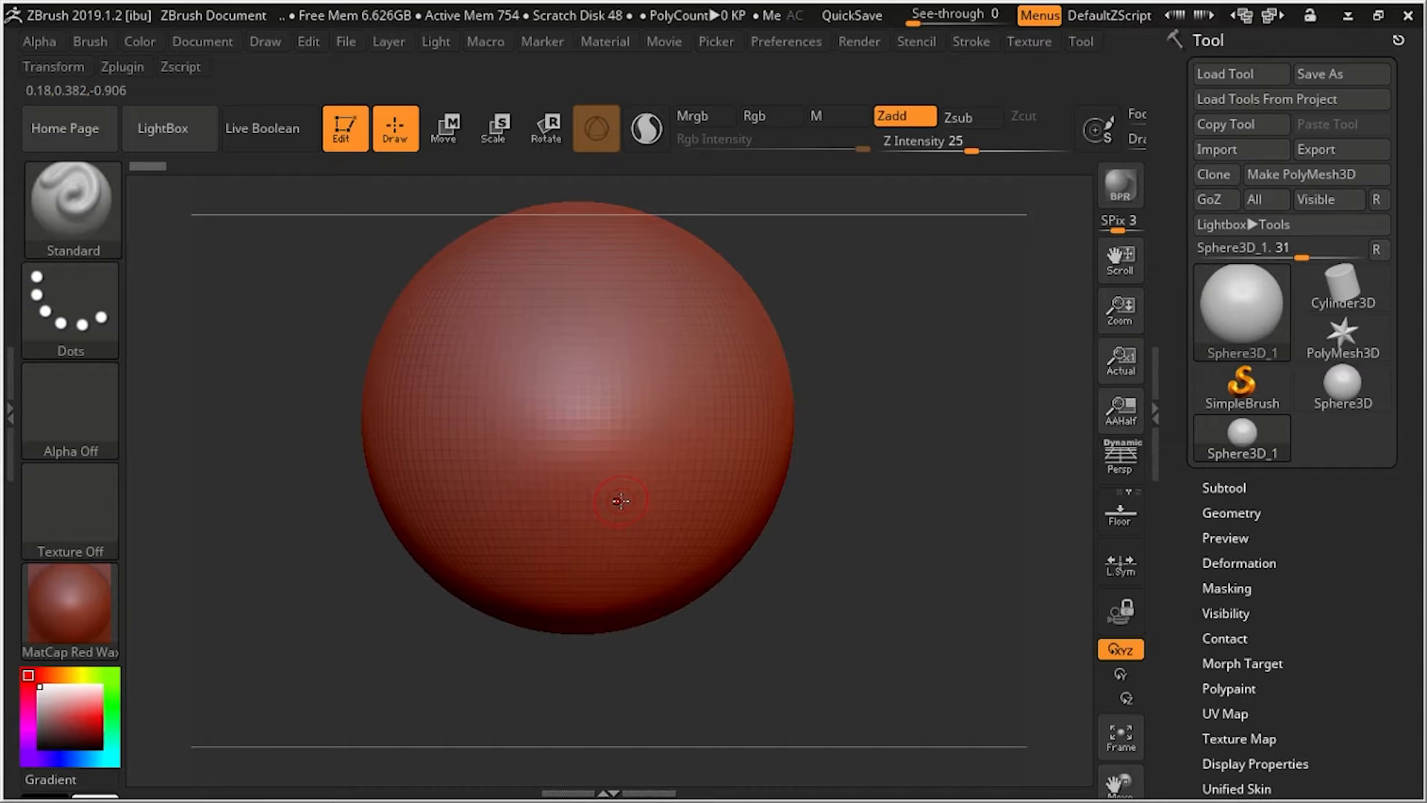
{"action": "key", "text": "f"}
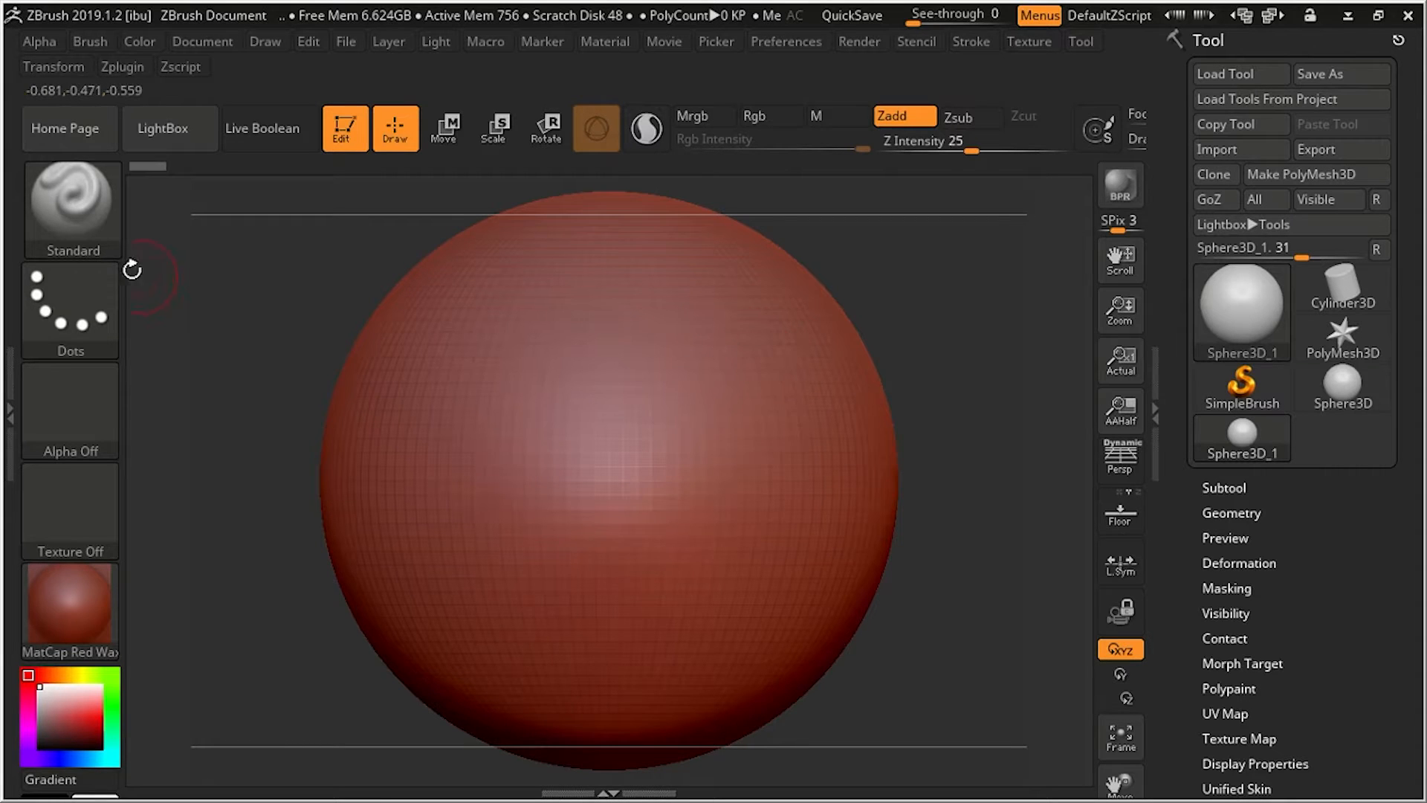
Select the ClayBuildup brush and convert the sphere primitive to a PolyMesh3D so it can be sculpted
{"action": "left_click", "coordinate": [82, 217]}
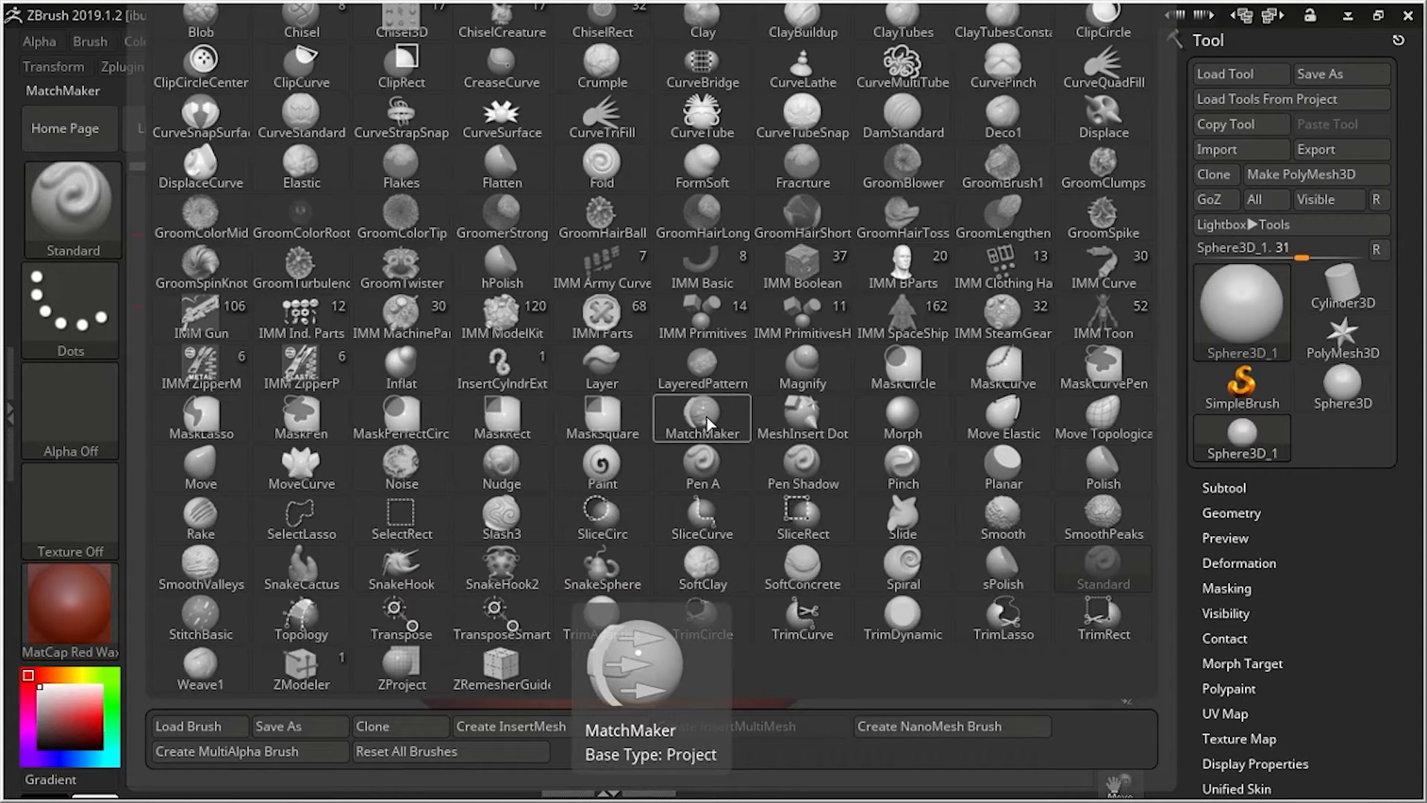
{"action": "key", "text": "c"}
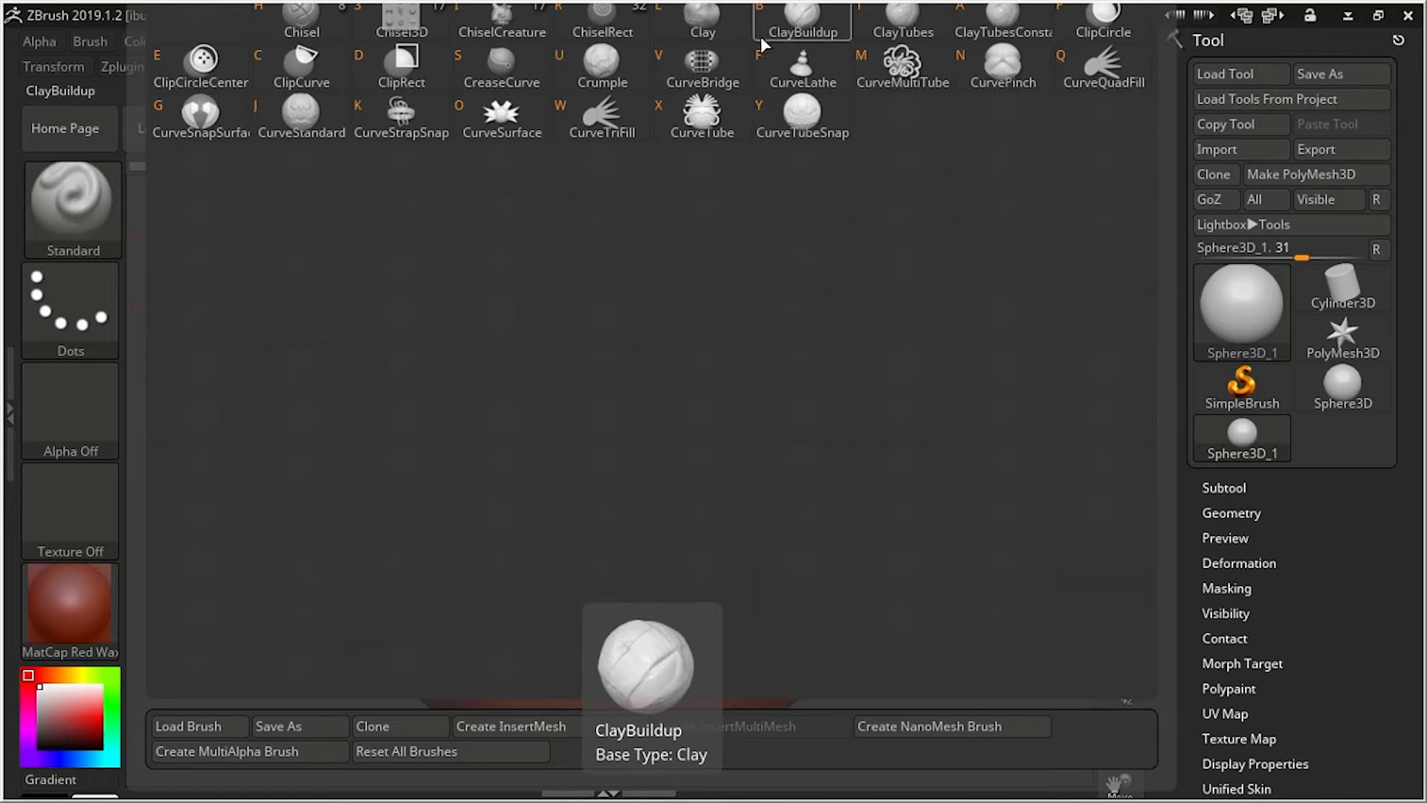
{"action": "left_click", "coordinate": [805, 28]}
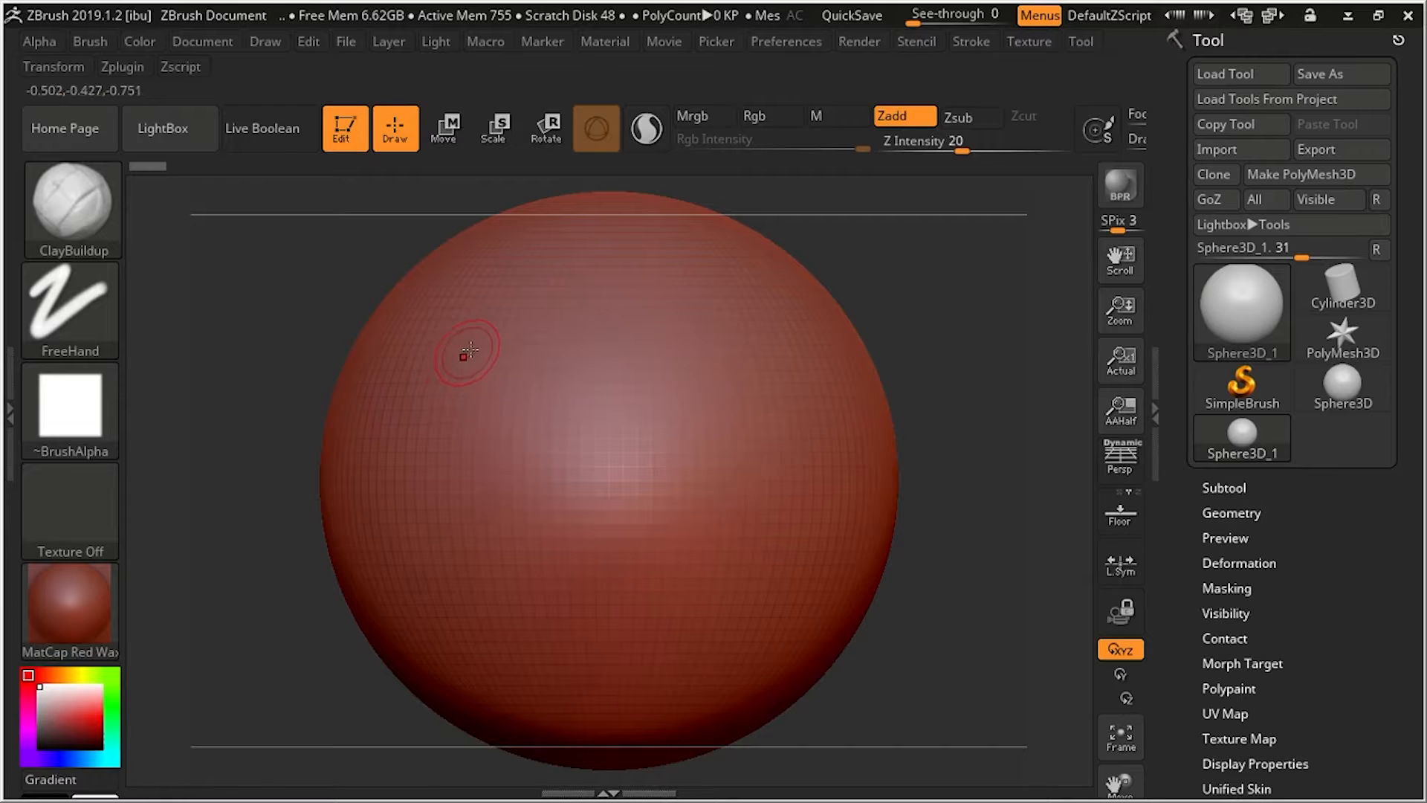
{"action": "left_click", "coordinate": [427, 379]}
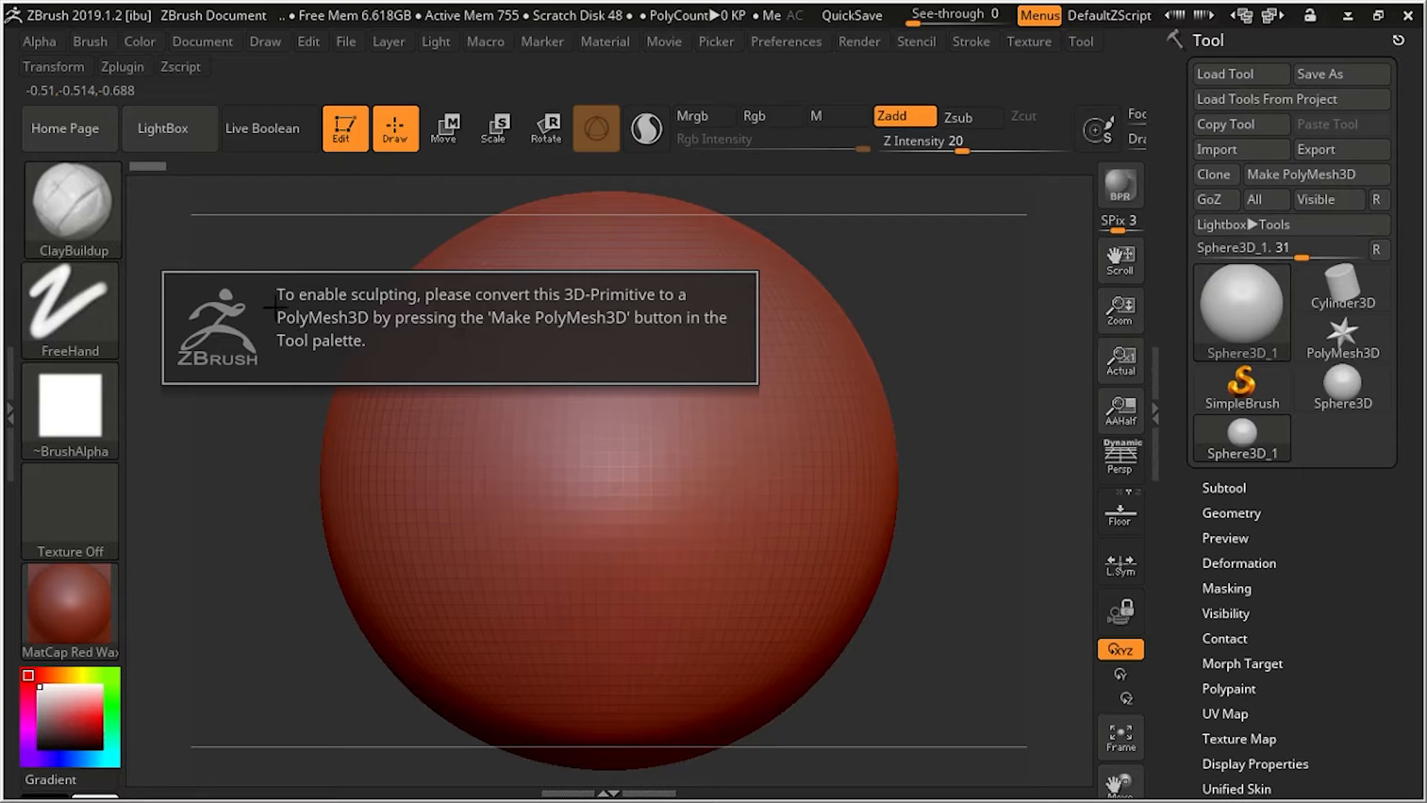
{"action": "left_click", "coordinate": [1296, 177]}
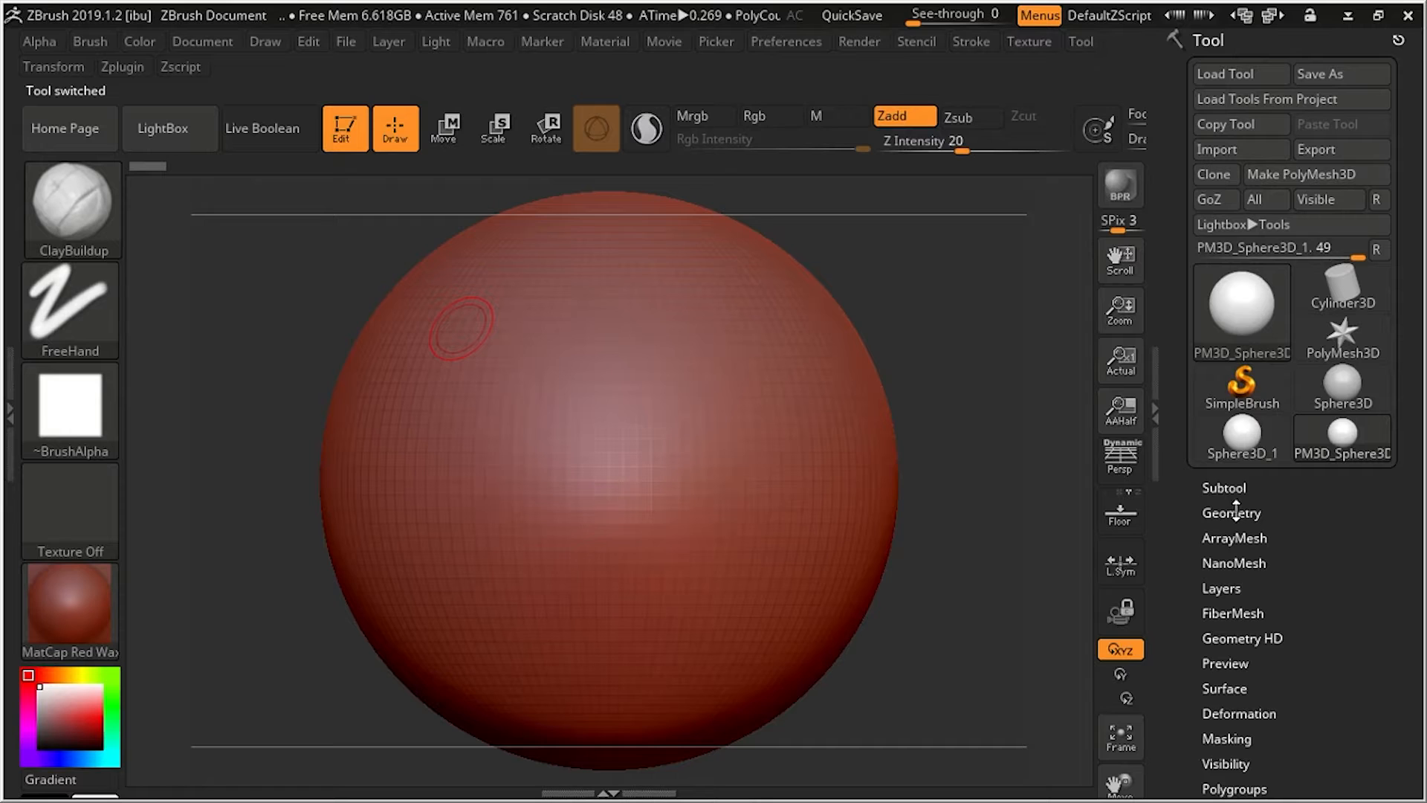
Apply DynaMesh to the sphere at a resolution of 64
{"action": "left_click", "coordinate": [1236, 512]}
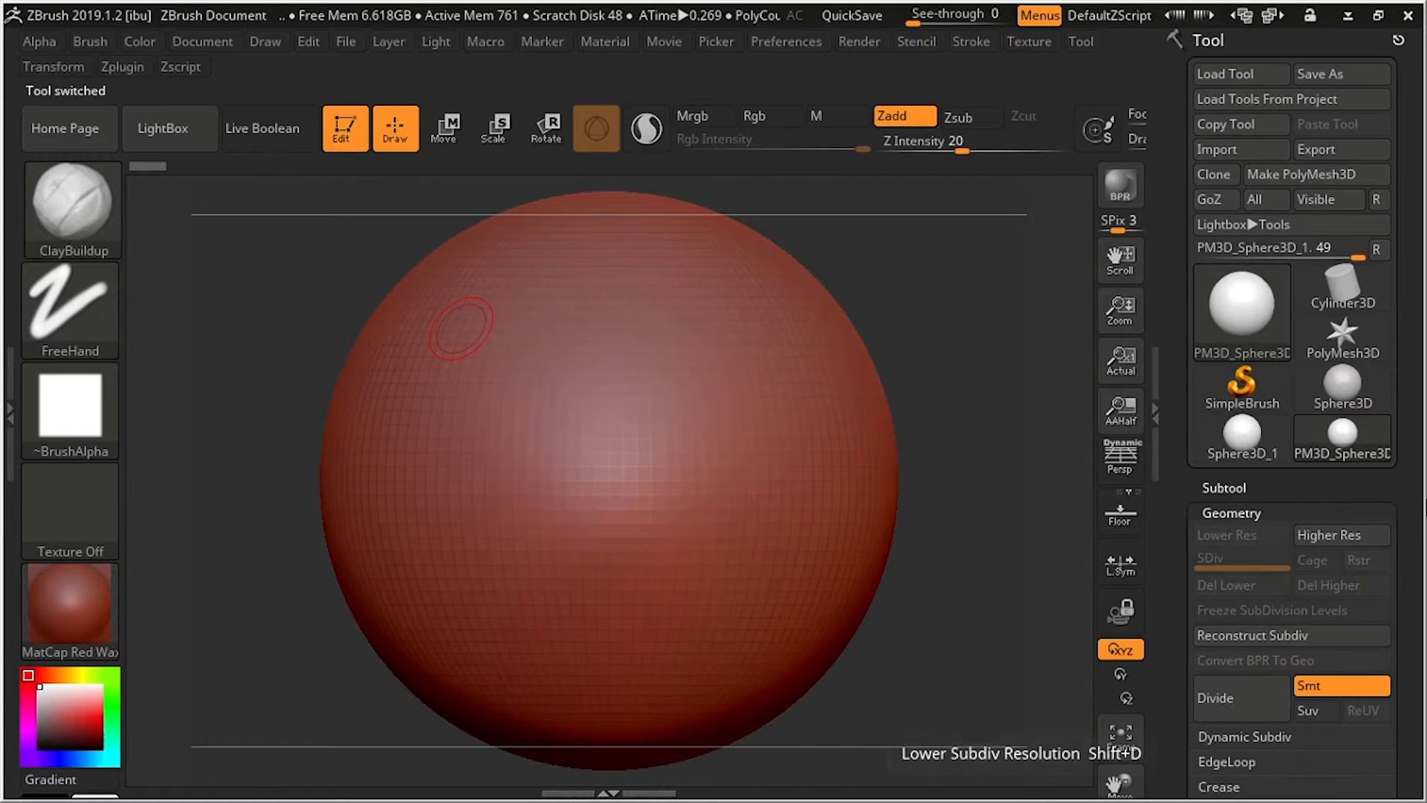
{"action": "scroll", "coordinate": [1412, 332], "scroll_direction": "down", "scroll_amount": 5}
{"action": "scroll", "coordinate": [1413, 332], "scroll_direction": "up", "scroll_amount": 3}
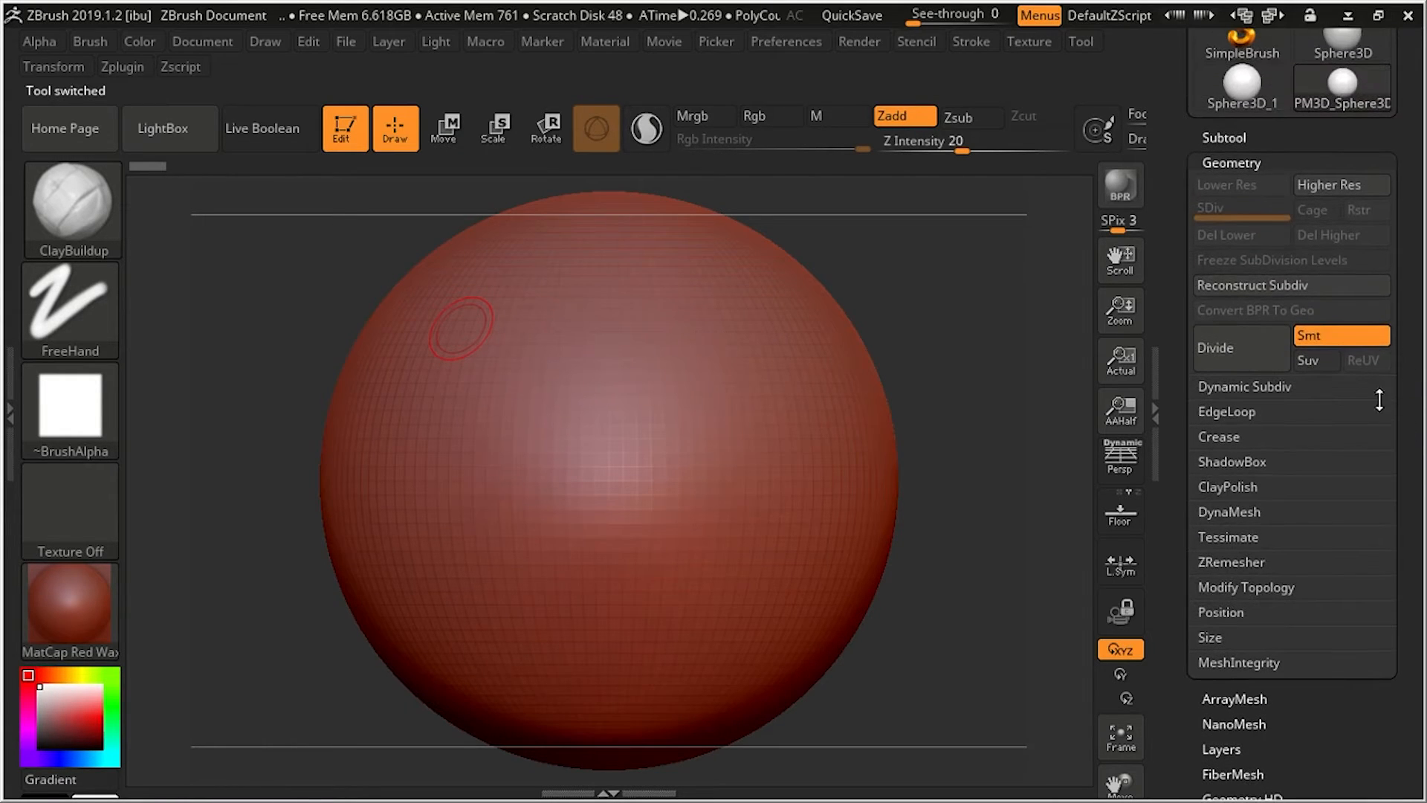
{"action": "left_click", "coordinate": [1215, 515]}
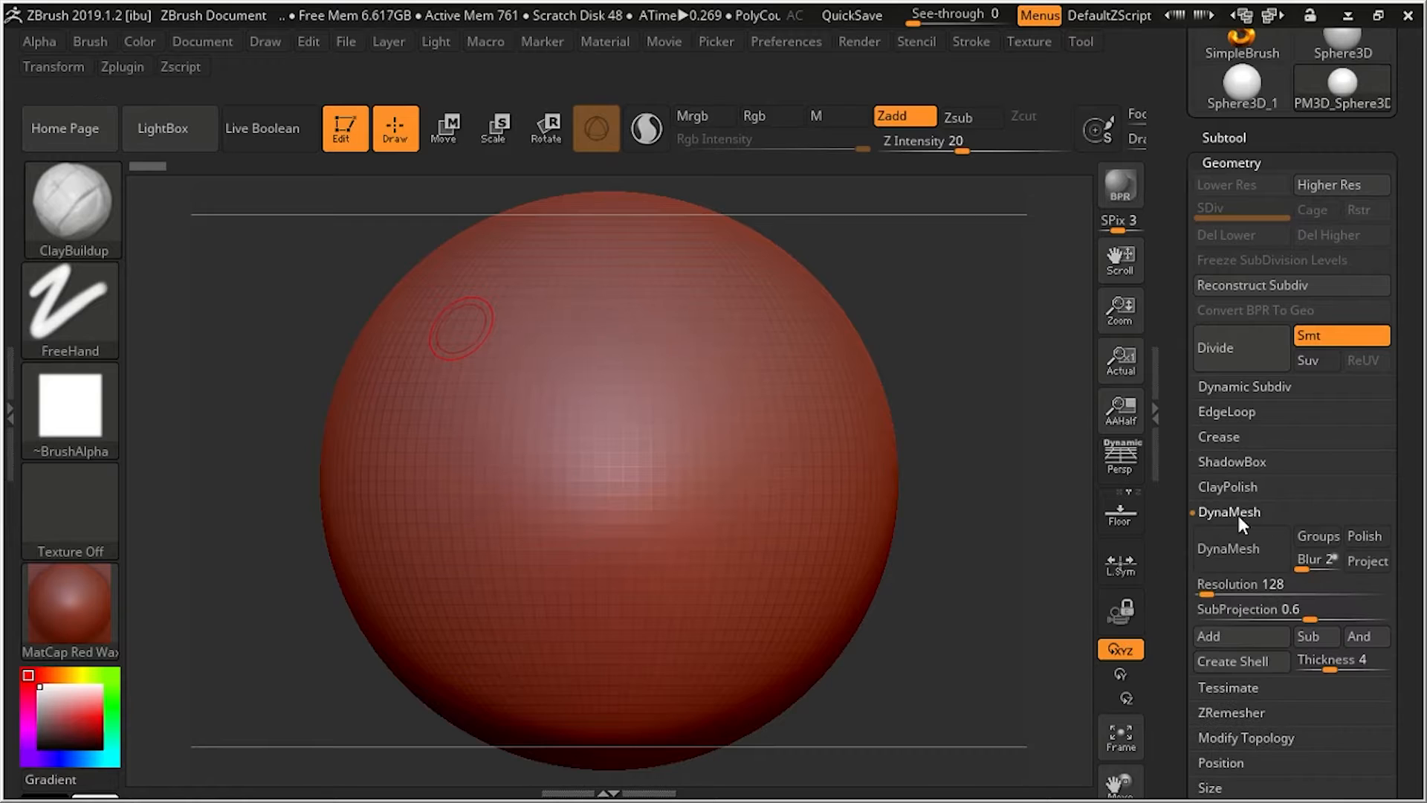
{"action": "scroll", "coordinate": [1393, 446], "scroll_direction": "down", "scroll_amount": 5}
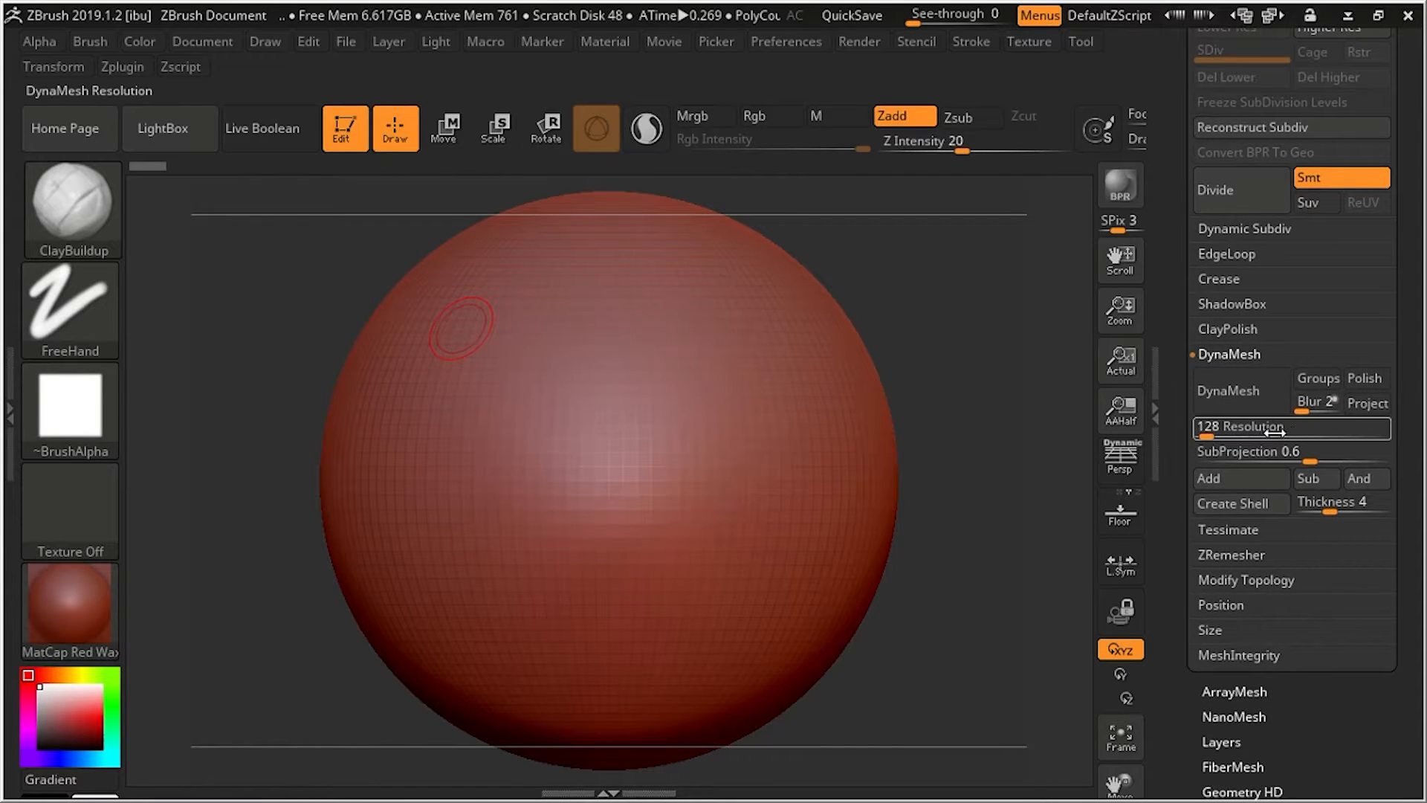
{"action": "left_click", "coordinate": [1232, 427]}
{"action": "type", "text": "64"}
{"action": "key", "text": "Return"}
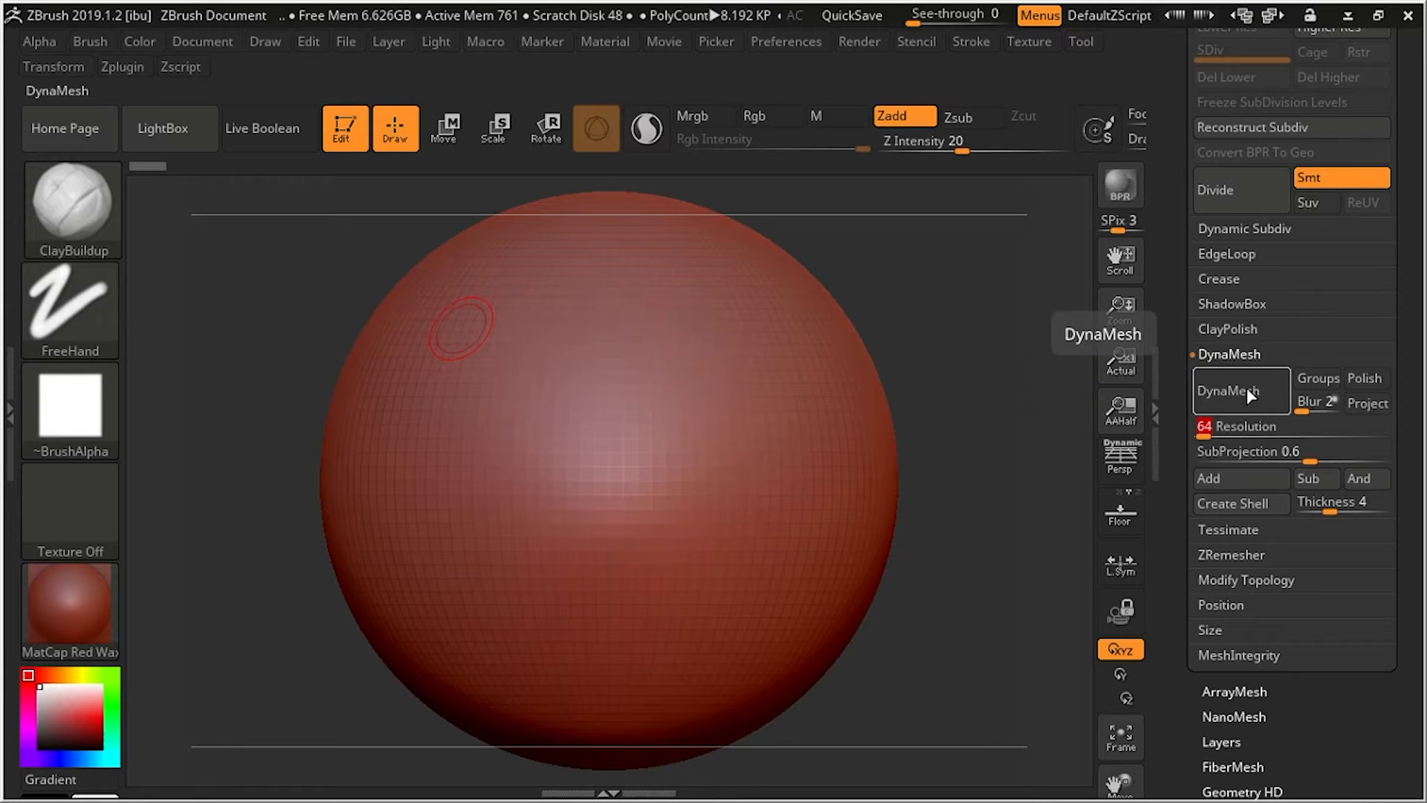
{"action": "left_click", "coordinate": [1249, 392]}
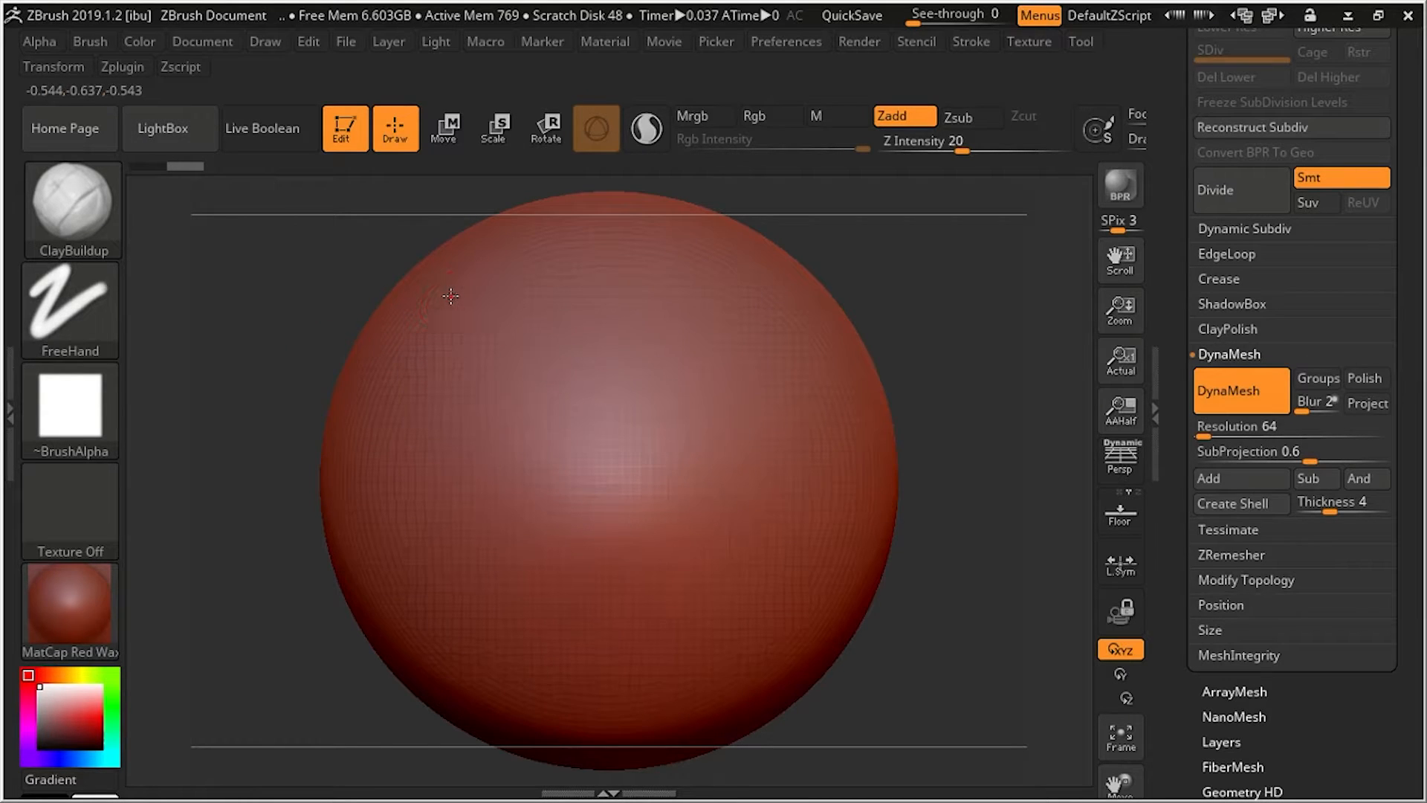
Sculpt S-shaped test strokes on the left half of the sphere with ClayBuildup and undo them
{"action": "mouse_move", "coordinate": [450, 296]}
{"action": "left_mouse_down"}
{"action": "mouse_move", "coordinate": [429, 363]}
{"action": "mouse_move", "coordinate": [450, 445]}
{"action": "mouse_move", "coordinate": [536, 552]}
{"action": "mouse_move", "coordinate": [510, 623]}
{"action": "mouse_move", "coordinate": [457, 653]}
{"action": "mouse_move", "coordinate": [415, 614]}
{"action": "left_mouse_up"}
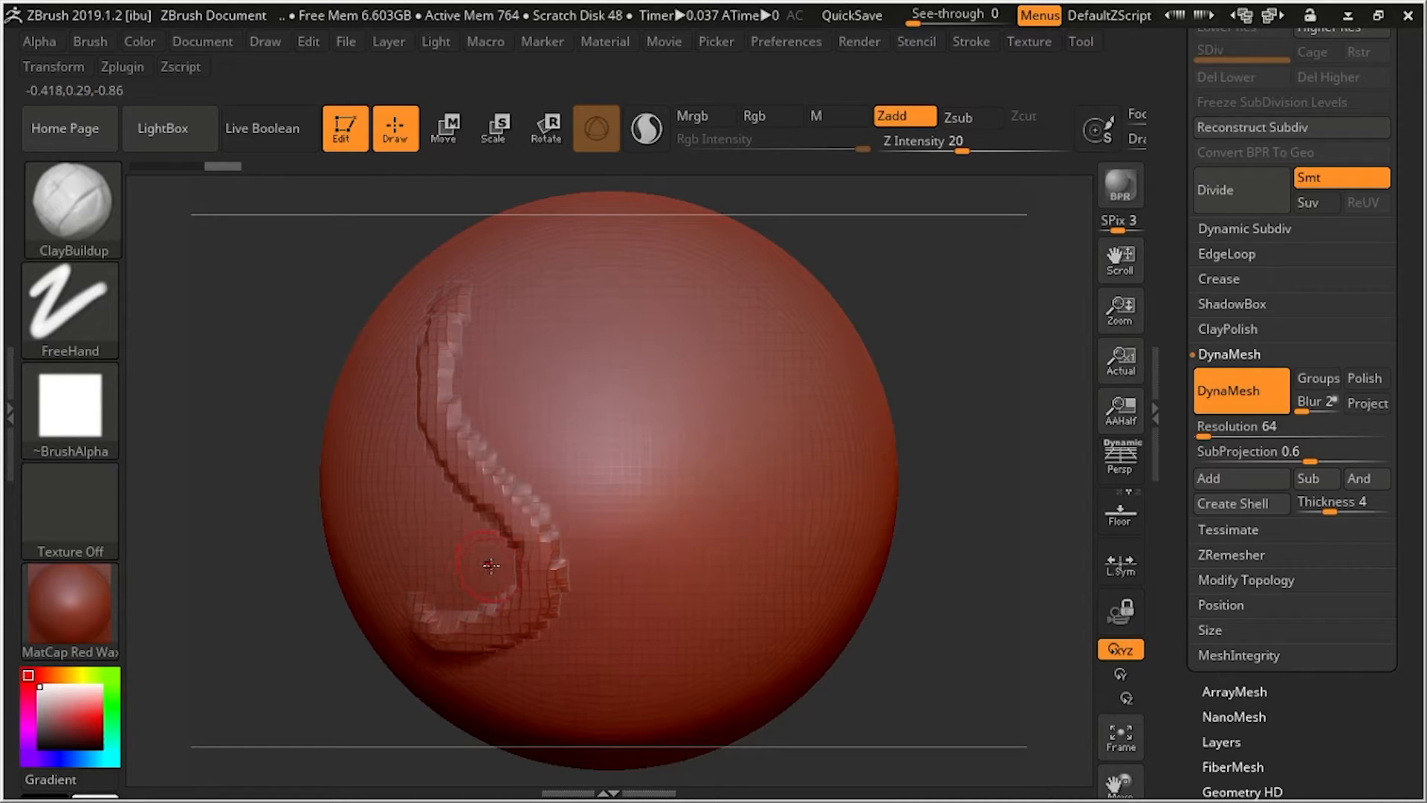
{"action": "key", "text": "ctrl+z"}
{"action": "mouse_move", "coordinate": [510, 347]}
{"action": "left_mouse_down"}
{"action": "mouse_move", "coordinate": [491, 316]}
{"action": "mouse_move", "coordinate": [476, 438]}
{"action": "mouse_move", "coordinate": [573, 546]}
{"action": "mouse_move", "coordinate": [442, 520]}
{"action": "left_mouse_up"}
{"action": "key", "text": "ctrl"}
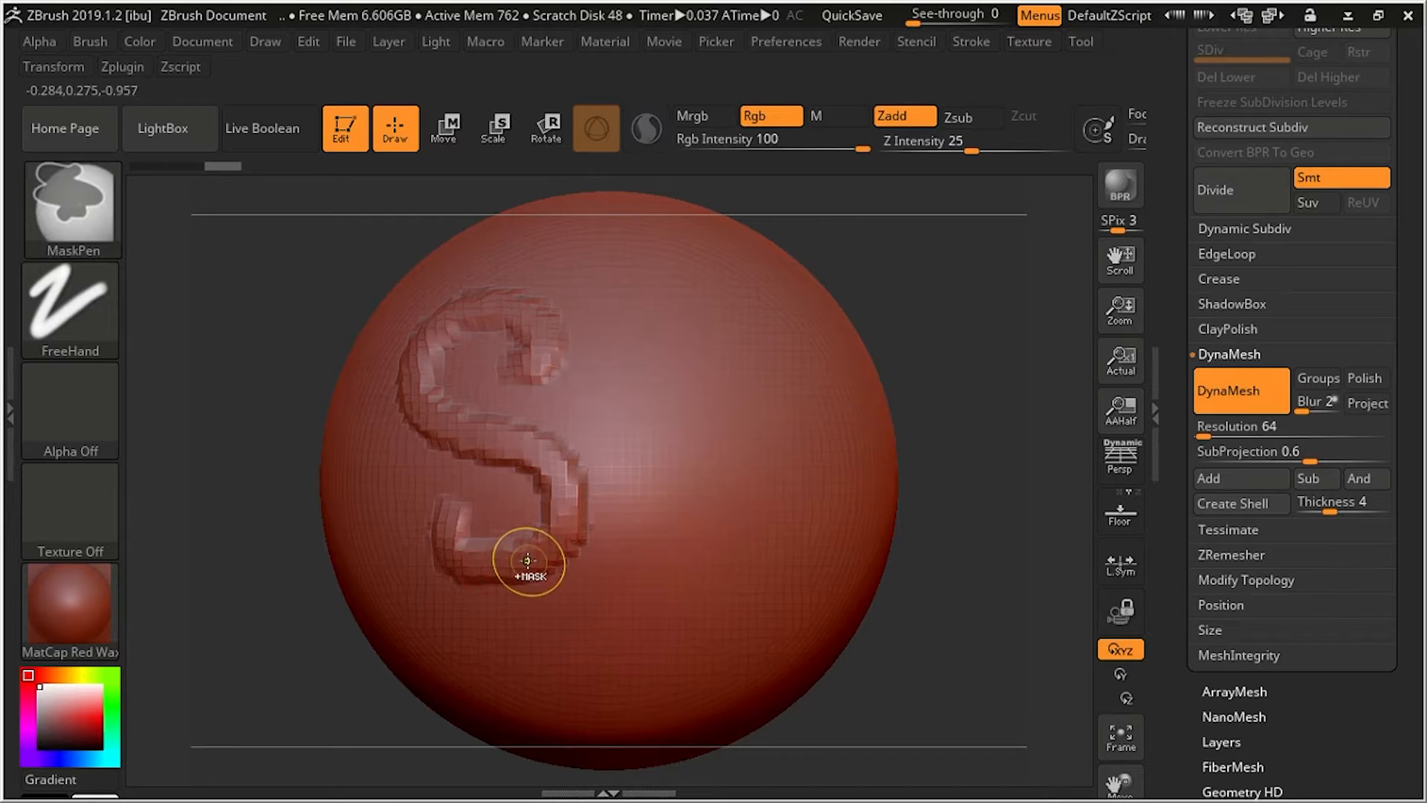
{"action": "key", "text": "ctrl+z"}
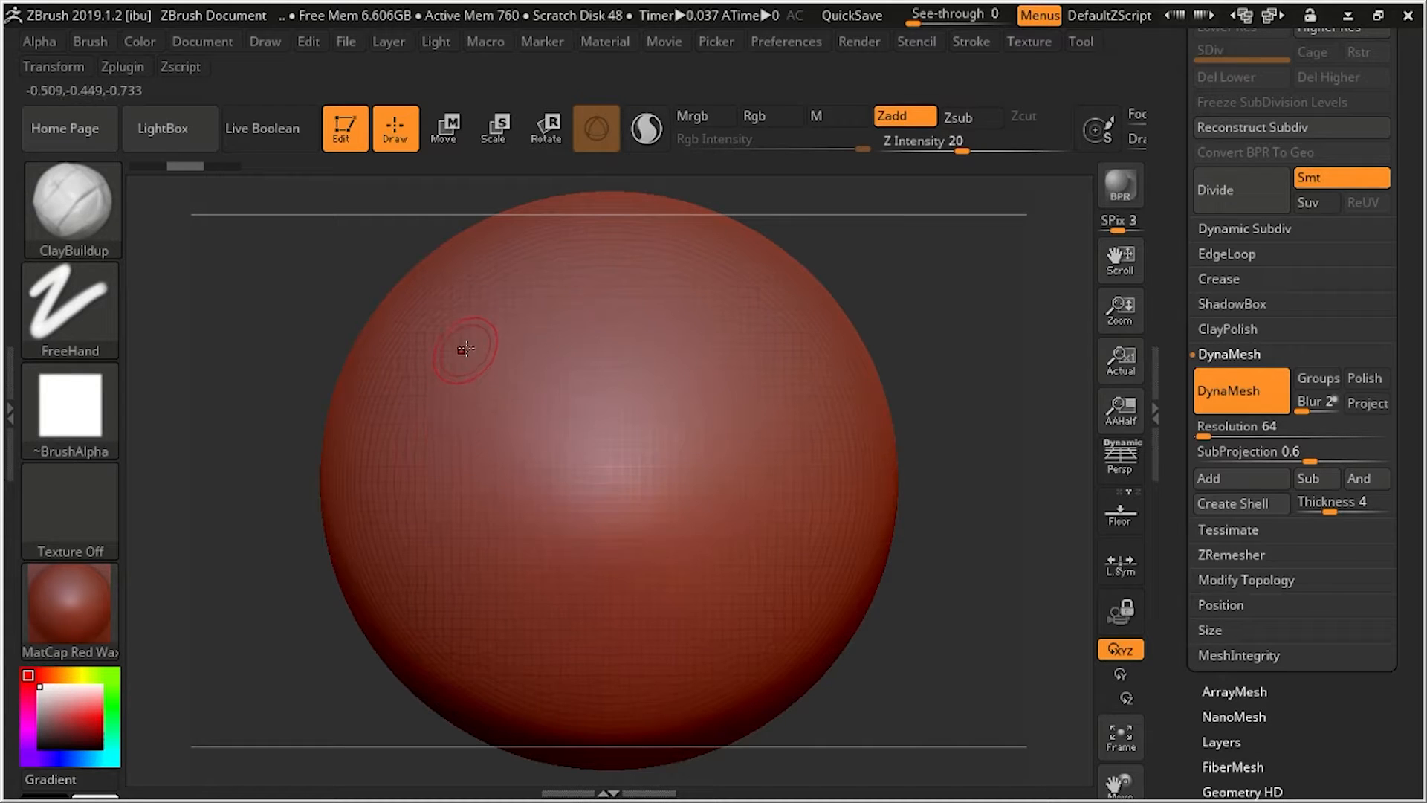
Sculpt letter-like test strokes across the sphere's front, and roll the undo history back to its first state
{"action": "mouse_move", "coordinate": [416, 440]}
{"action": "left_mouse_down"}
{"action": "mouse_move", "coordinate": [520, 292]}
{"action": "mouse_move", "coordinate": [521, 542]}
{"action": "left_mouse_up"}
{"action": "mouse_move", "coordinate": [470, 613]}
{"action": "left_mouse_down"}
{"action": "mouse_move", "coordinate": [571, 519]}
{"action": "mouse_move", "coordinate": [551, 424]}
{"action": "mouse_move", "coordinate": [606, 446]}
{"action": "mouse_move", "coordinate": [582, 398]}
{"action": "mouse_move", "coordinate": [649, 420]}
{"action": "mouse_move", "coordinate": [722, 541]}
{"action": "left_mouse_up"}
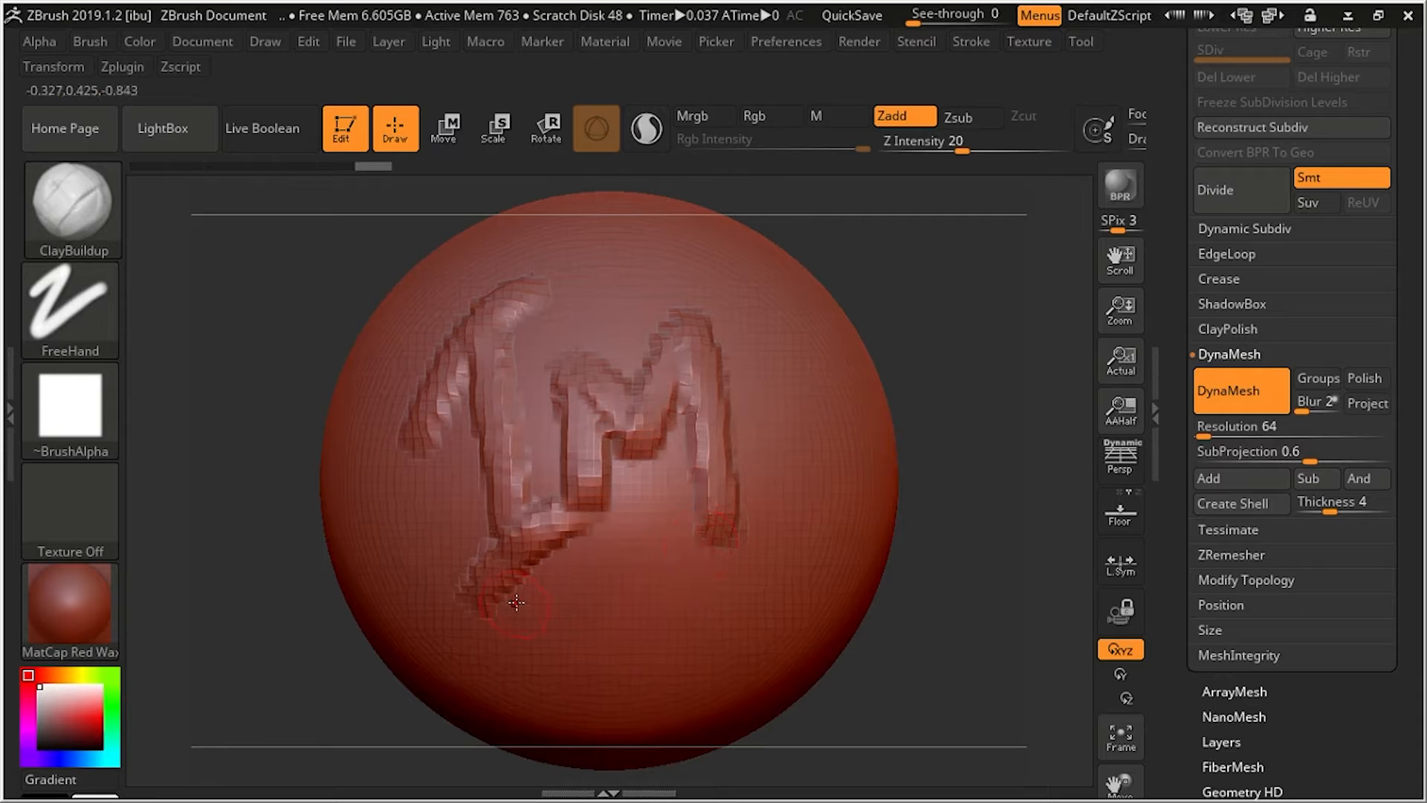
{"action": "key", "text": "ctrl+z"}
{"action": "key", "text": "ctrl+z"}
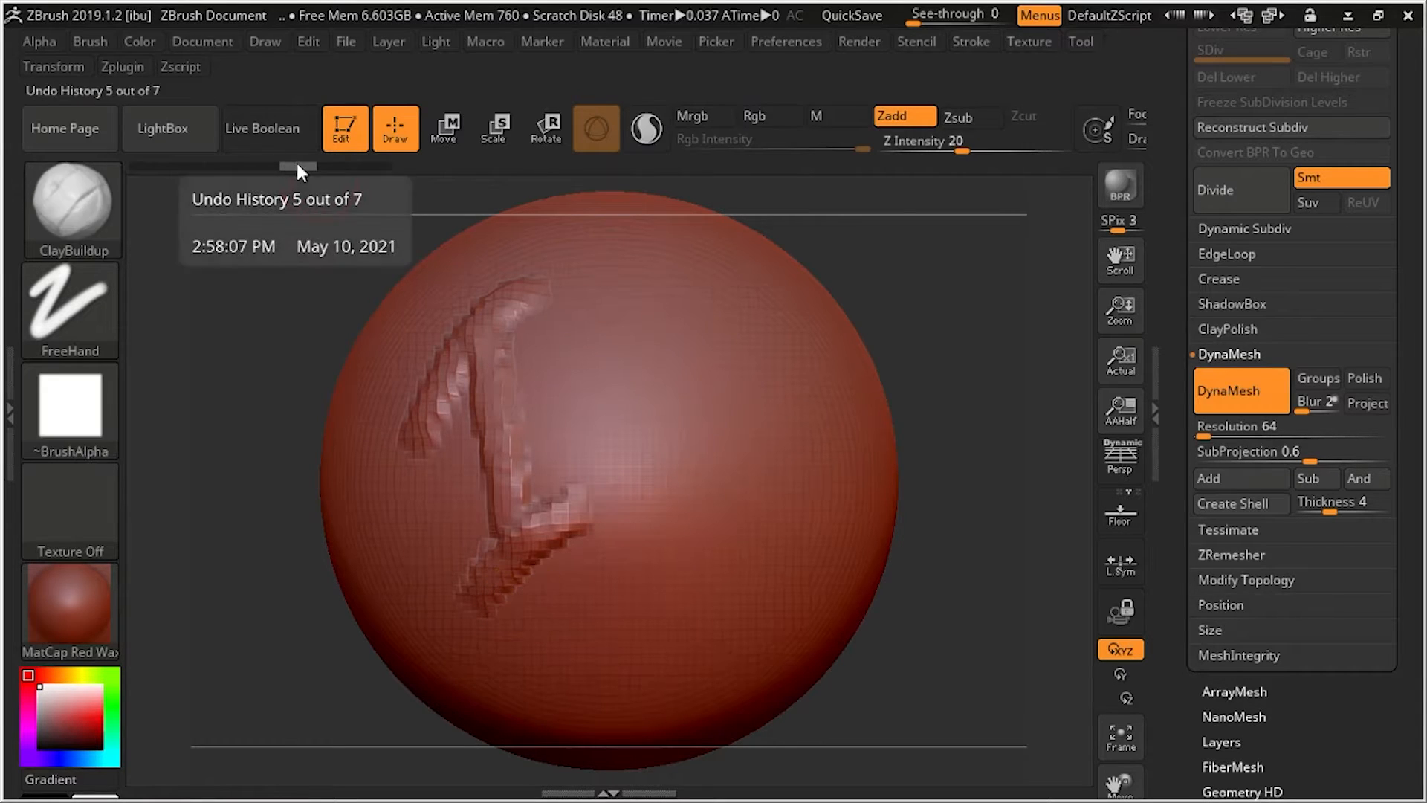
{"action": "mouse_move", "coordinate": [296, 159]}
{"action": "left_mouse_down"}
{"action": "mouse_move", "coordinate": [175, 168]}
{"action": "mouse_move", "coordinate": [337, 166]}
{"action": "mouse_move", "coordinate": [139, 172]}
{"action": "left_mouse_up"}
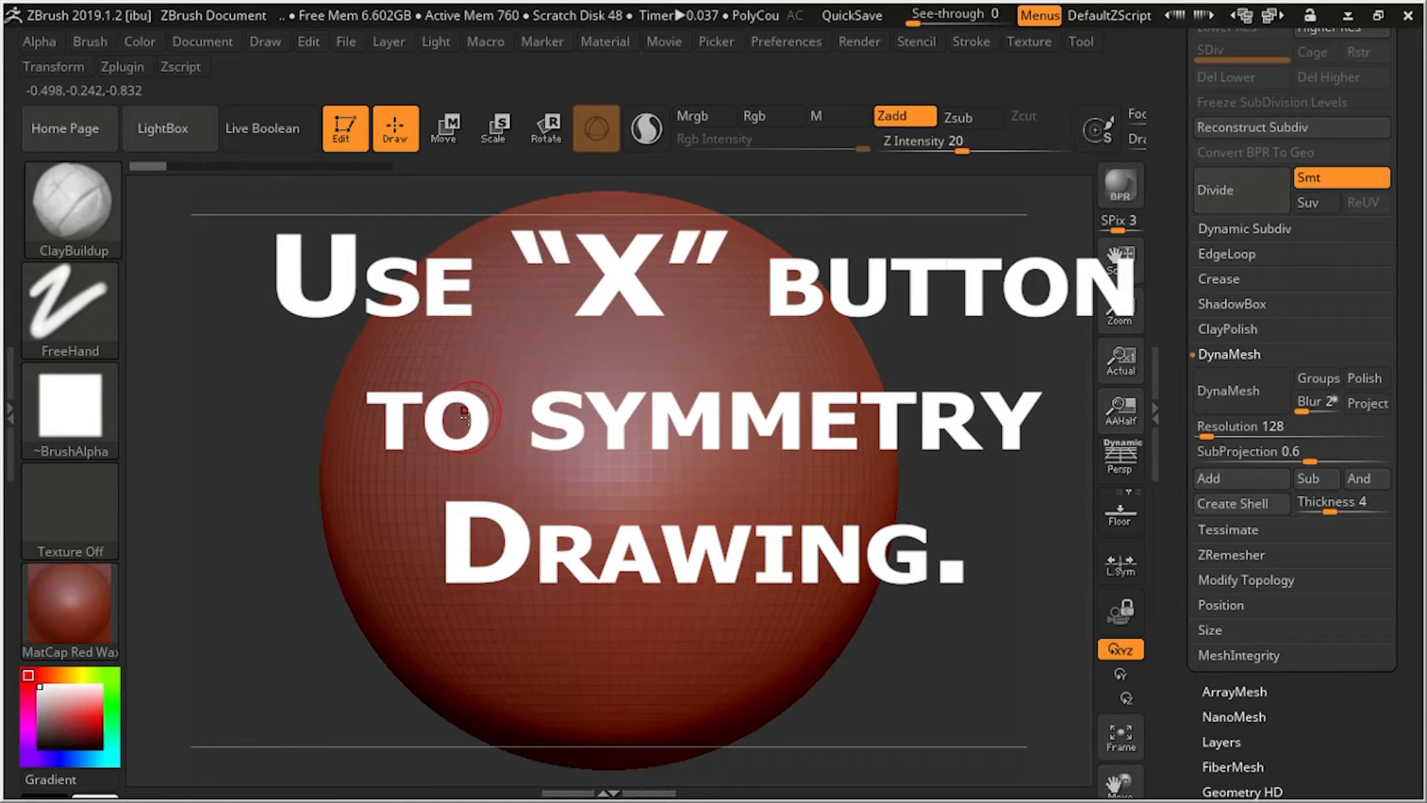
Activate symmetry across the X axis and sculpt mirrored curved strokes on the front of the sphere
{"action": "key", "text": "x"}
{"action": "mouse_move", "coordinate": [496, 297]}
{"action": "left_mouse_down"}
{"action": "mouse_move", "coordinate": [407, 326]}
{"action": "mouse_move", "coordinate": [543, 402]}
{"action": "mouse_move", "coordinate": [490, 513]}
{"action": "mouse_move", "coordinate": [425, 452]}
{"action": "mouse_move", "coordinate": [437, 443]}
{"action": "left_mouse_up"}
{"action": "mouse_move", "coordinate": [485, 628]}
{"action": "left_mouse_down"}
{"action": "mouse_move", "coordinate": [543, 597]}
{"action": "mouse_move", "coordinate": [578, 548]}
{"action": "mouse_move", "coordinate": [603, 615]}
{"action": "left_mouse_up"}
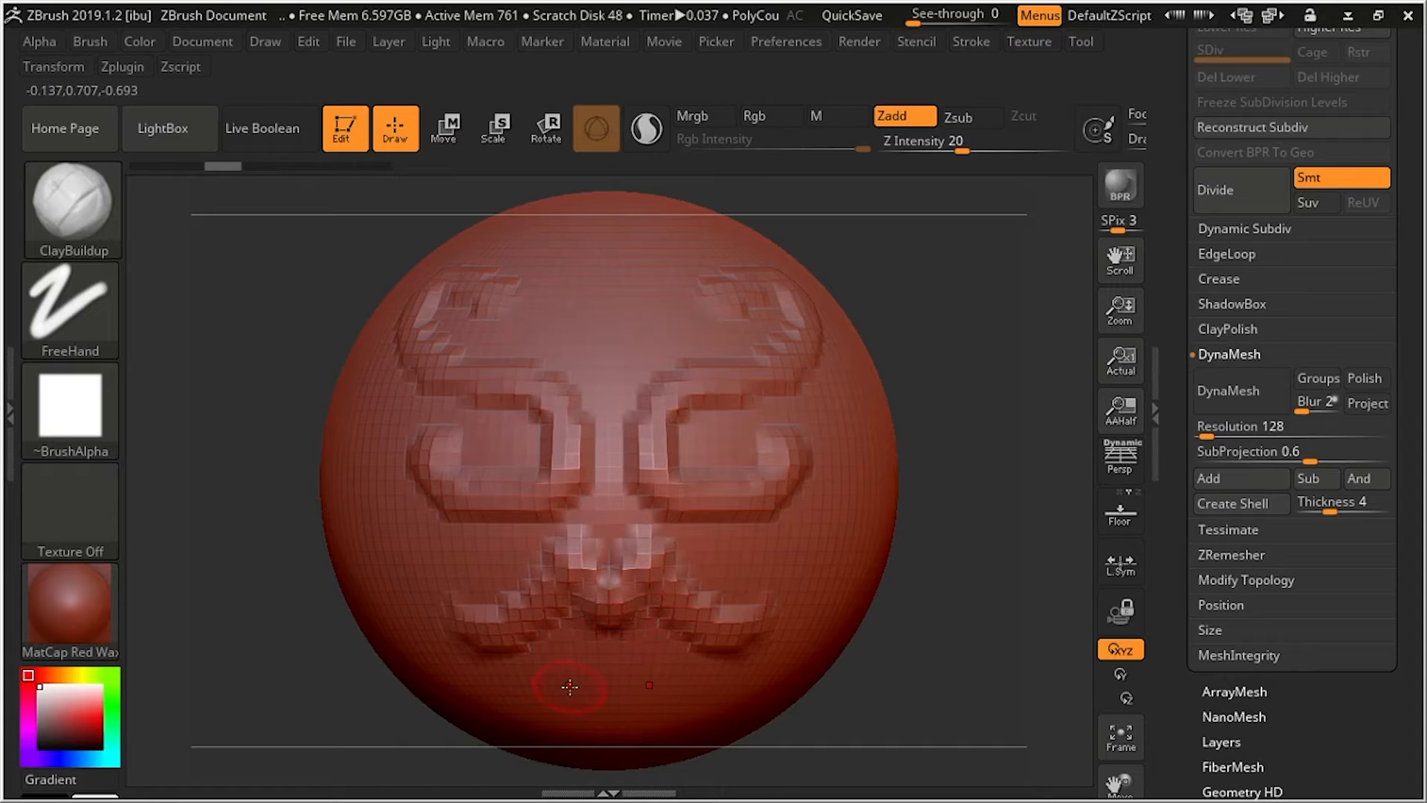
Undo all the mirrored strokes on the sphere
{"action": "key", "text": "ctrl+z"}
{"action": "key", "text": "ctrl+z"}
{"action": "key", "text": "ctrl+z"}
{"action": "key", "text": "ctrl+z"}
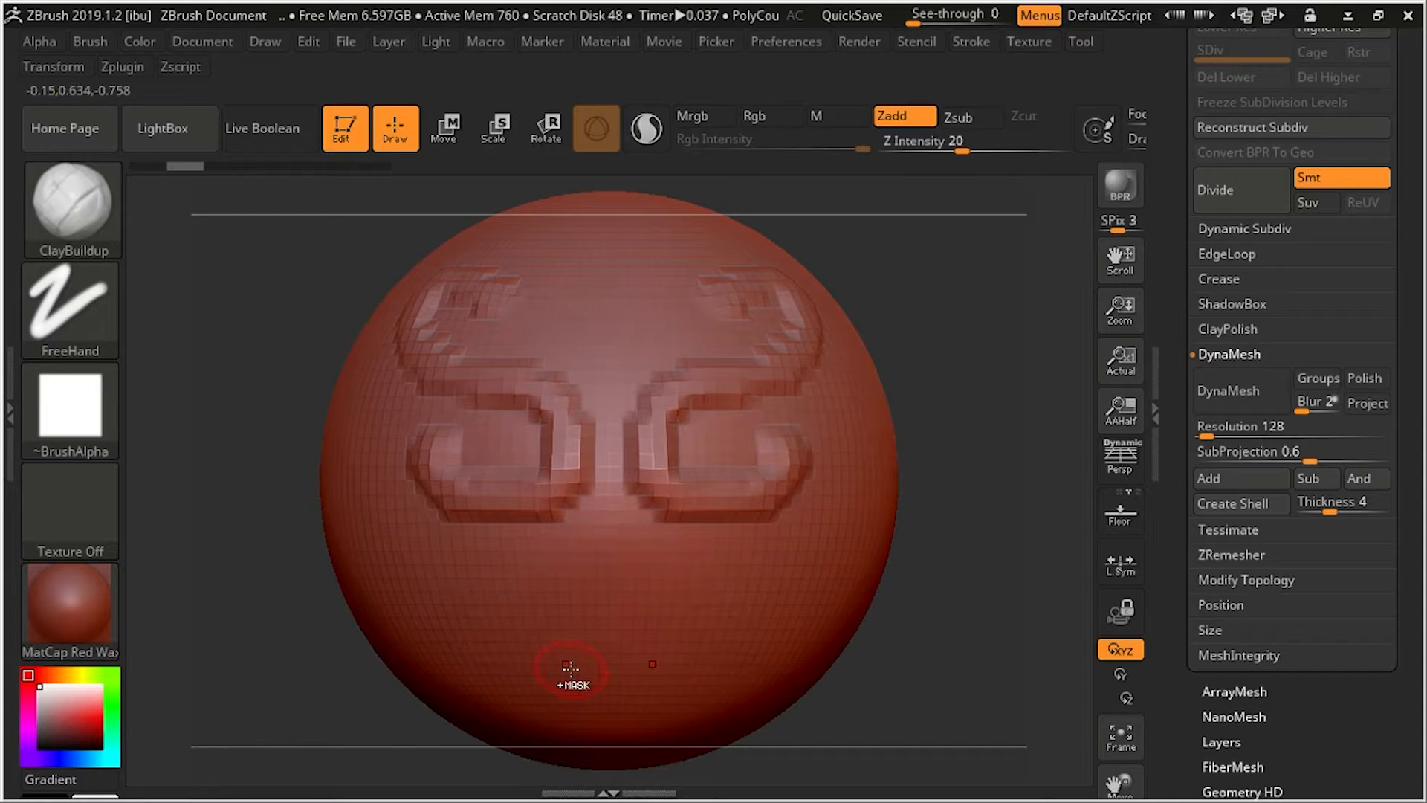
{"action": "key", "text": "ctrl+z"}
{"action": "key", "text": "ctrl+z"}
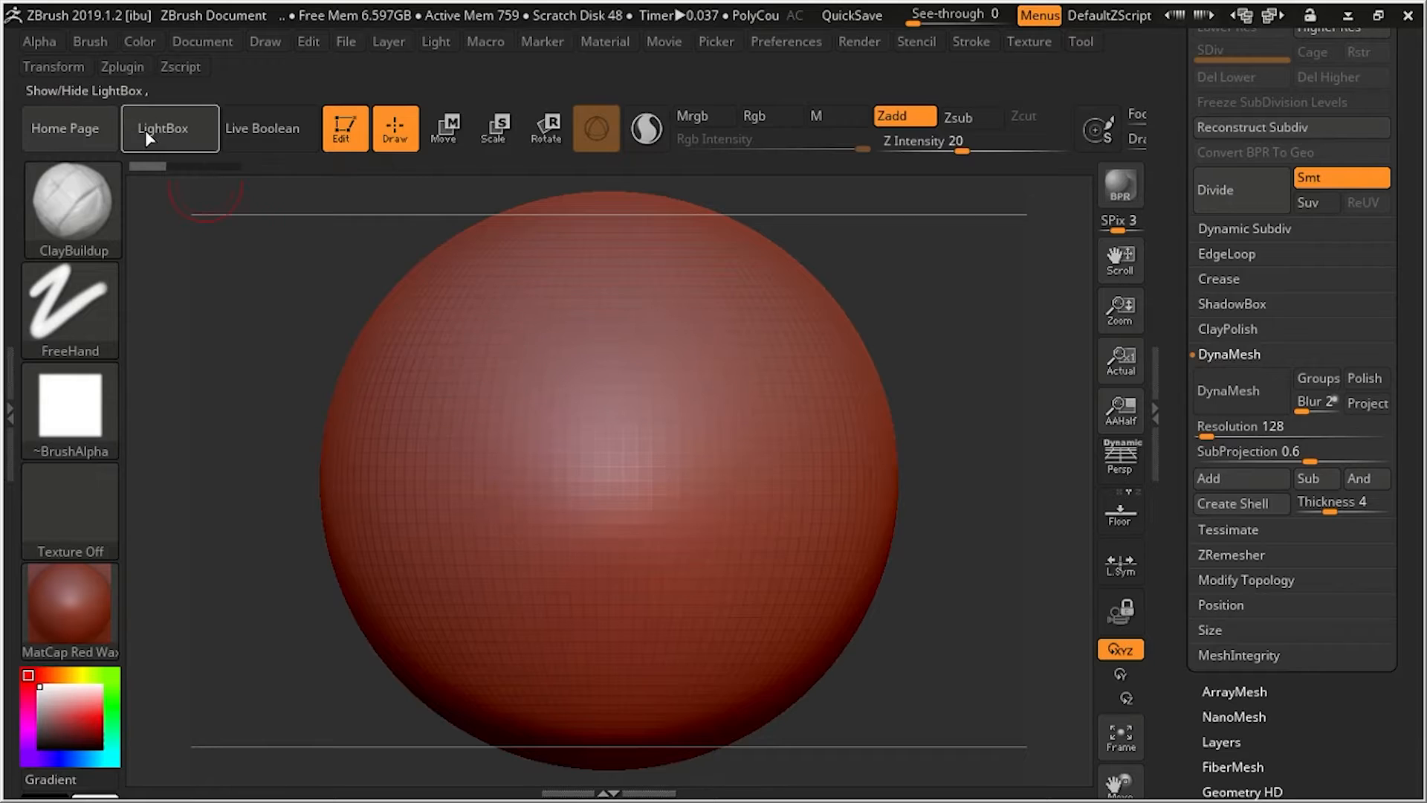
Switch Activate Symmetry off and on again, and try a mirrored stroke on the sphere before undoing it
{"action": "left_click", "coordinate": [84, 72]}
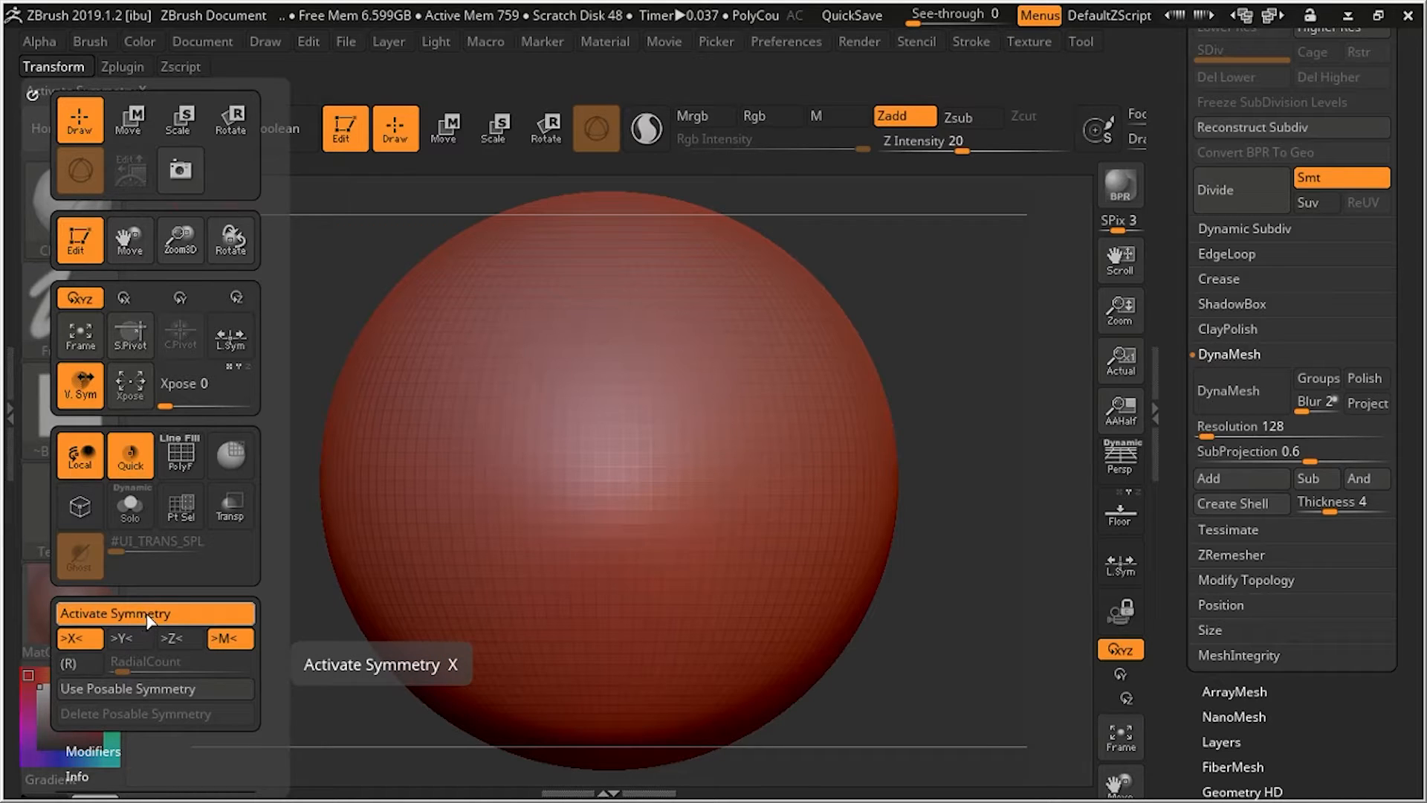
{"action": "left_click", "coordinate": [167, 614]}
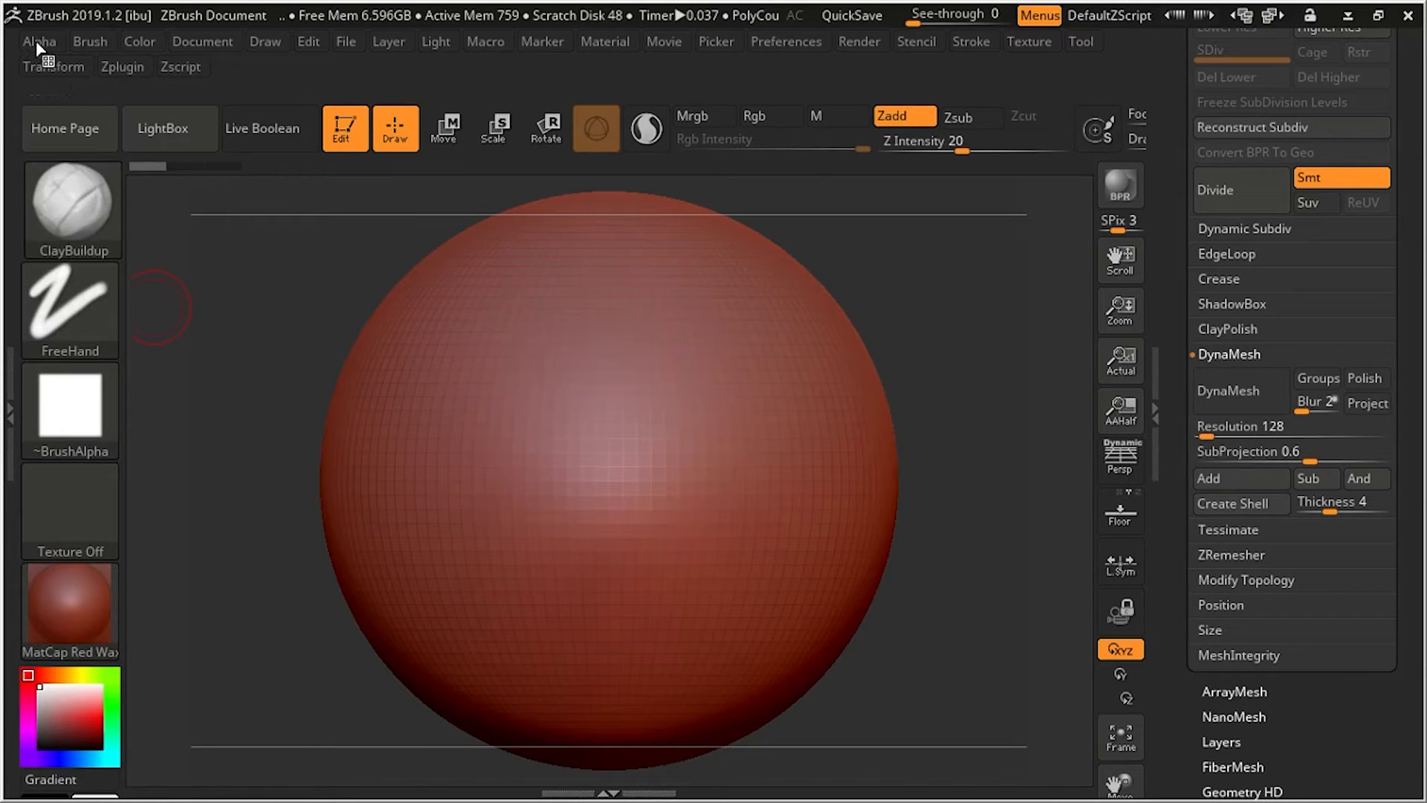
{"action": "left_click", "coordinate": [32, 68]}
{"action": "left_click", "coordinate": [104, 614]}
{"action": "left_click_drag", "start_coordinate": [478, 322], "coordinate": [466, 450]}
{"action": "key", "text": "ctrl+z"}
Change the symmetry axis from X to Y and sculpt an L-shaped stroke mirrored between the sphere's upper and lower halves
{"action": "left_click", "coordinate": [53, 66]}
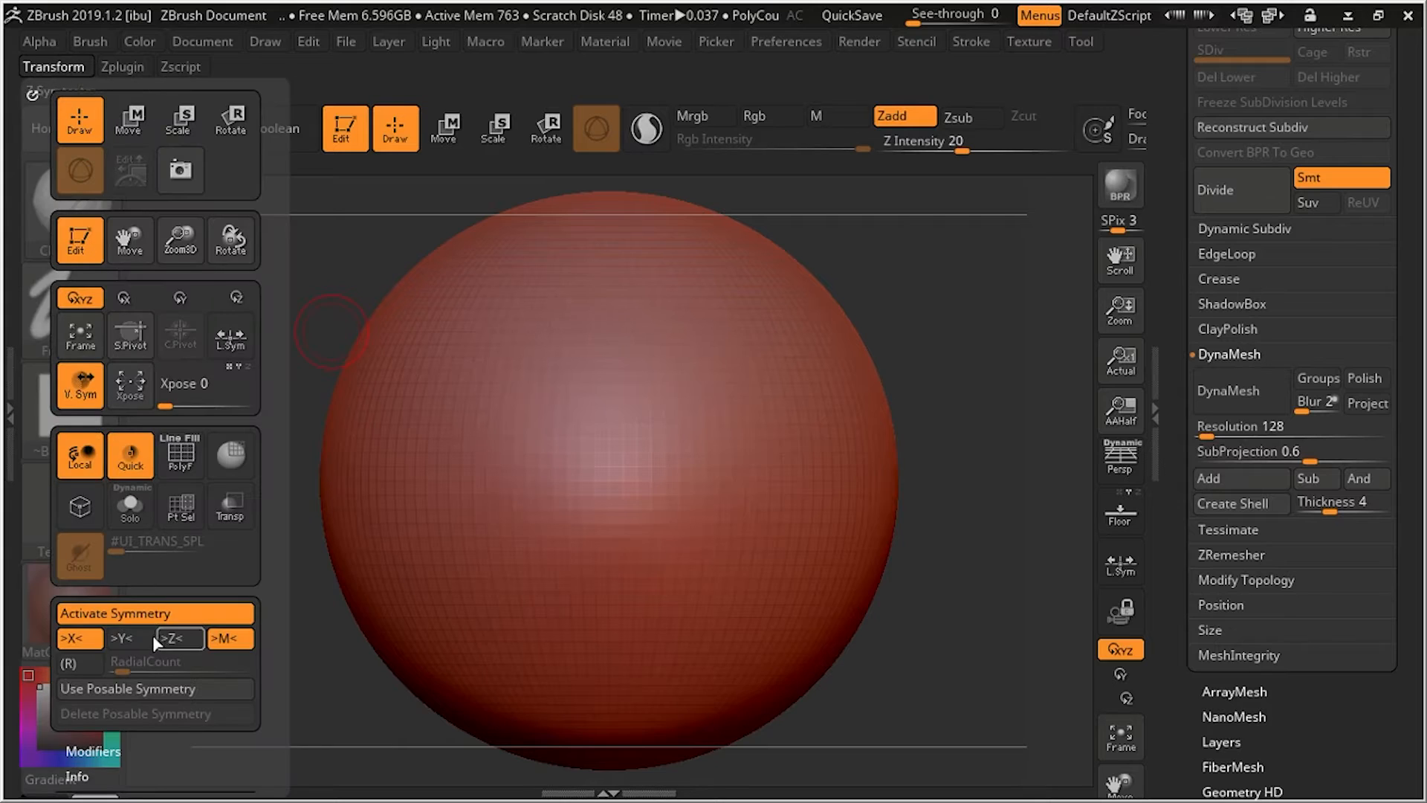
{"action": "left_click", "coordinate": [123, 638]}
{"action": "left_click", "coordinate": [79, 638]}
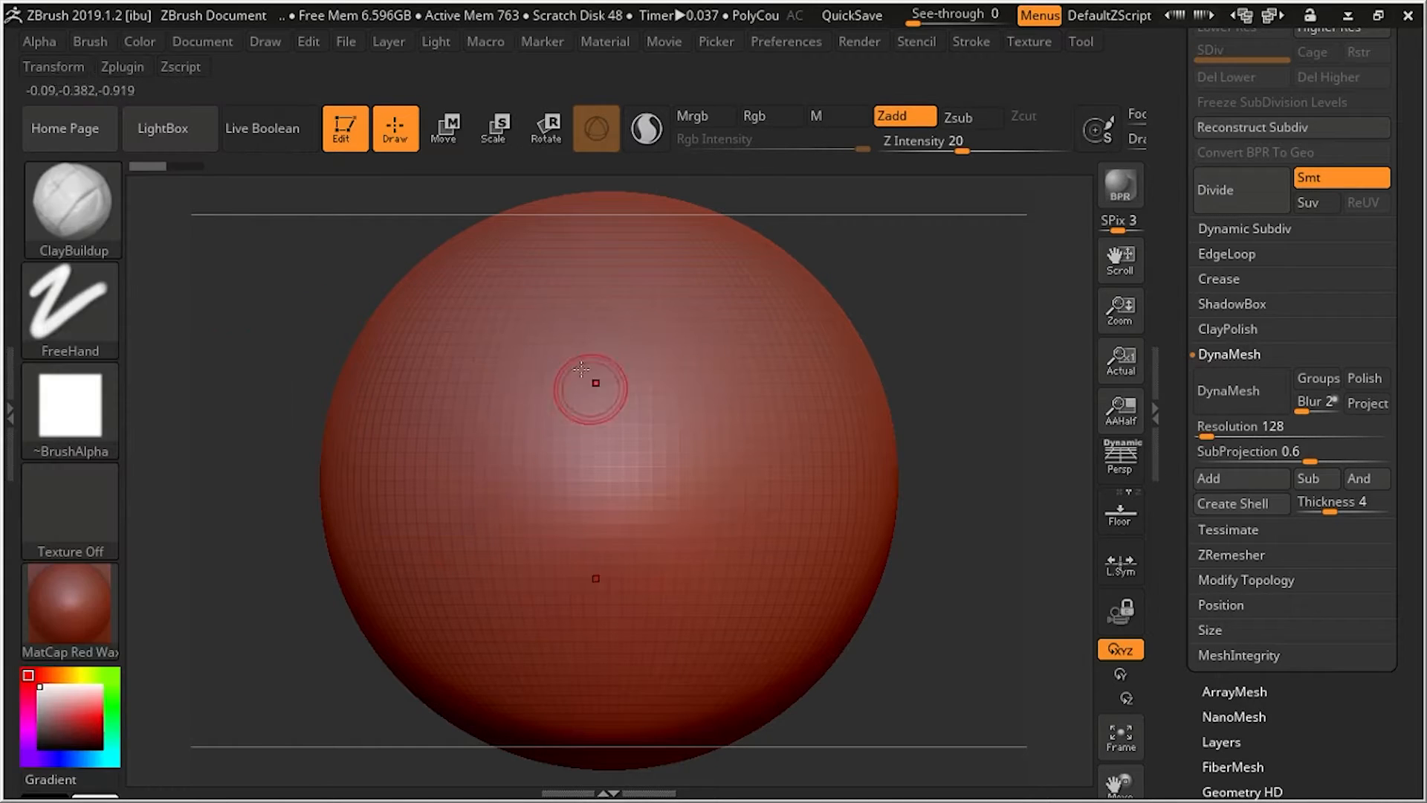
{"action": "mouse_move", "coordinate": [576, 240]}
{"action": "left_mouse_down"}
{"action": "mouse_move", "coordinate": [587, 443]}
{"action": "mouse_move", "coordinate": [758, 389]}
{"action": "mouse_move", "coordinate": [771, 435]}
{"action": "mouse_move", "coordinate": [743, 448]}
{"action": "left_mouse_up"}
{"action": "key", "text": "ctrl"}
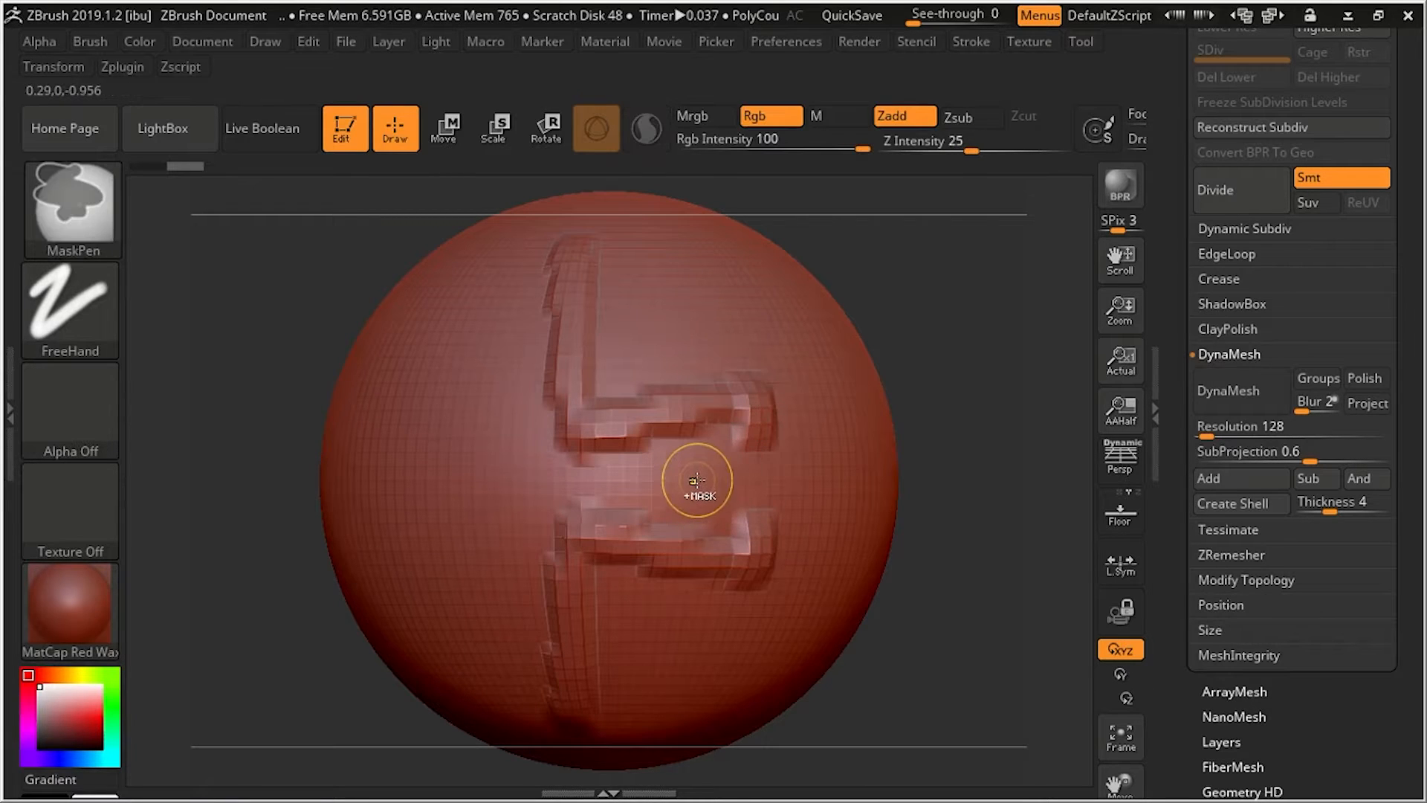
Undo the L-shaped mirrored strokes and change the symmetry axis from Y to Z
{"action": "key", "text": "ctrl+z"}
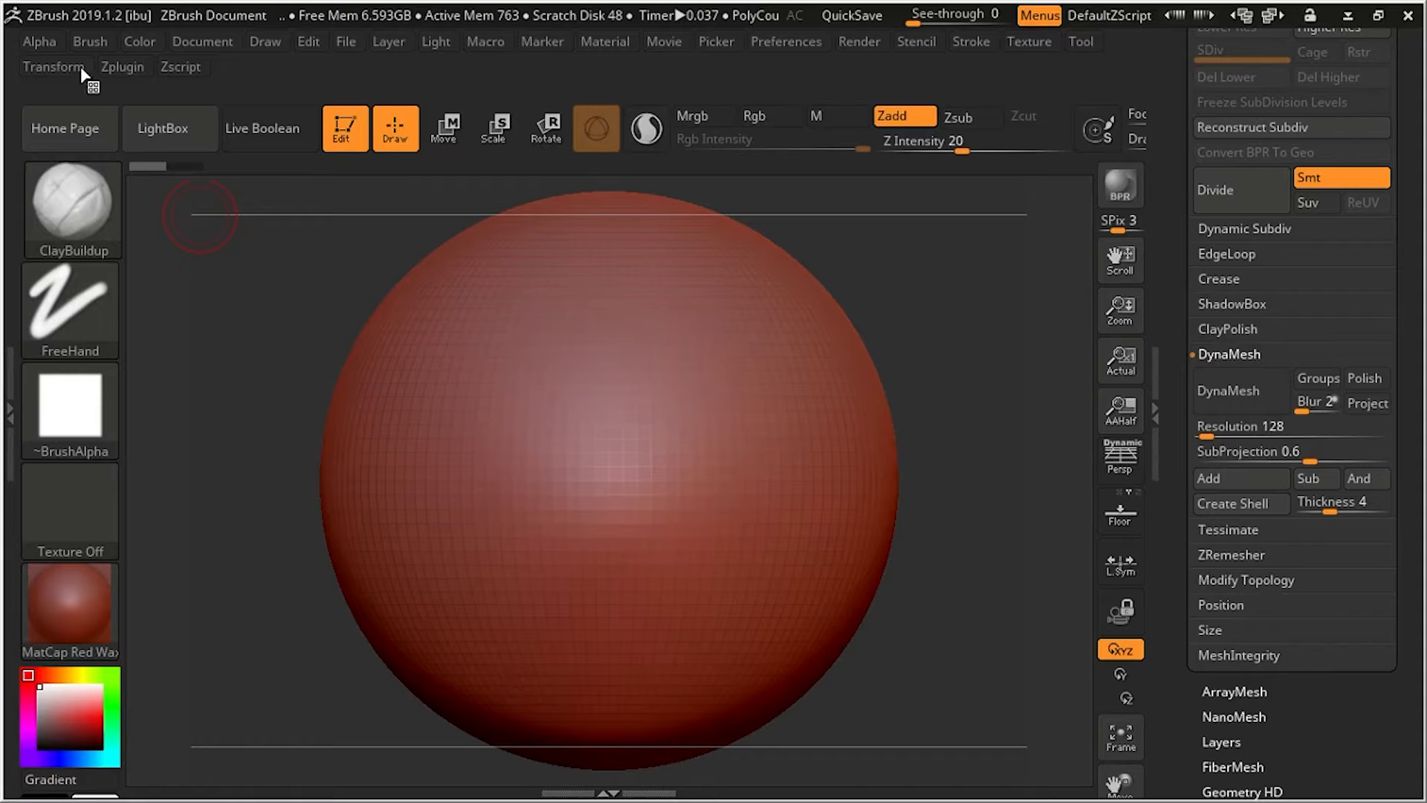
{"action": "left_click", "coordinate": [82, 69]}
{"action": "left_click", "coordinate": [62, 72]}
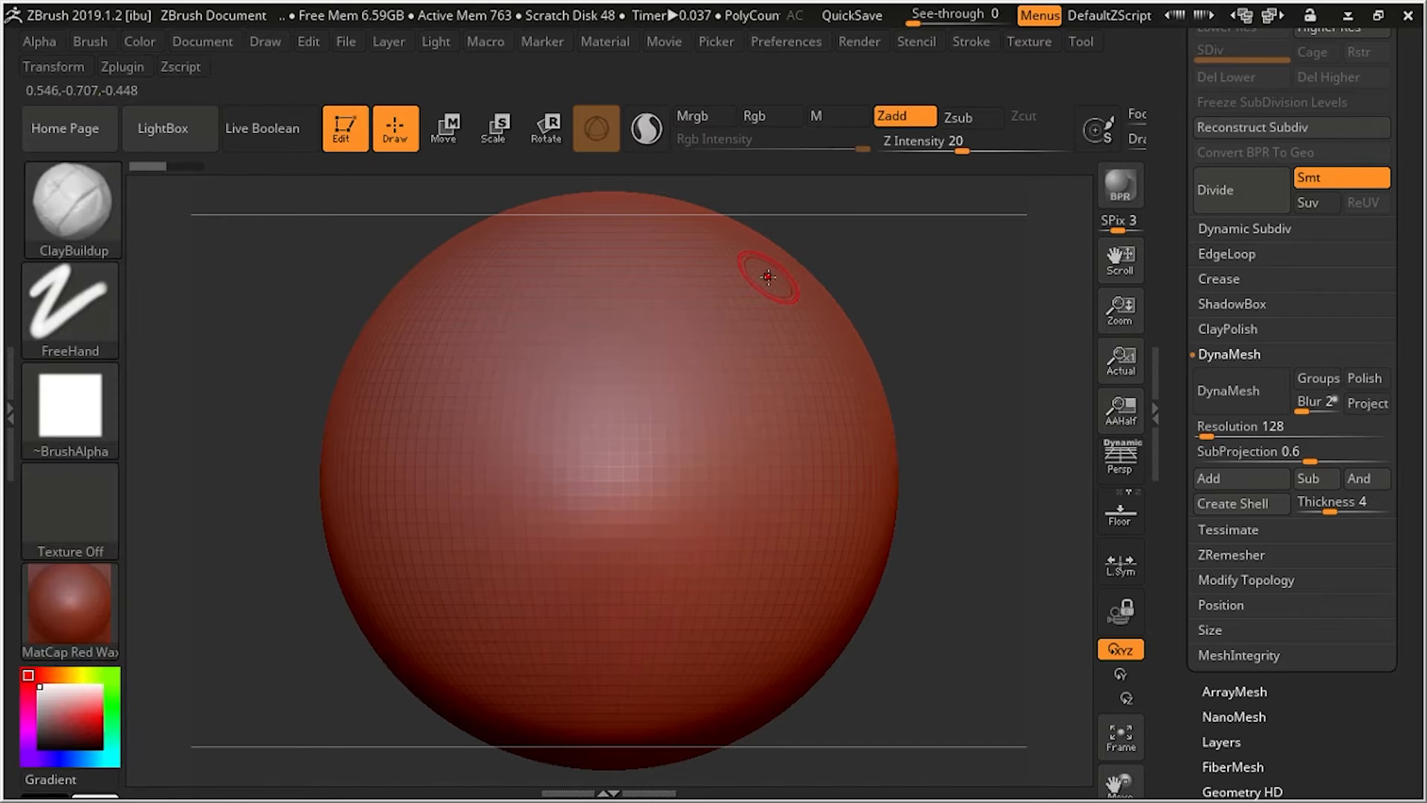
Try a long curved ClayBuildup stroke across the front of the sphere with Z symmetry and undo it
{"action": "mouse_move", "coordinate": [768, 276]}
{"action": "left_mouse_down"}
{"action": "mouse_move", "coordinate": [669, 386]}
{"action": "mouse_move", "coordinate": [532, 453]}
{"action": "mouse_move", "coordinate": [443, 457]}
{"action": "left_mouse_up"}
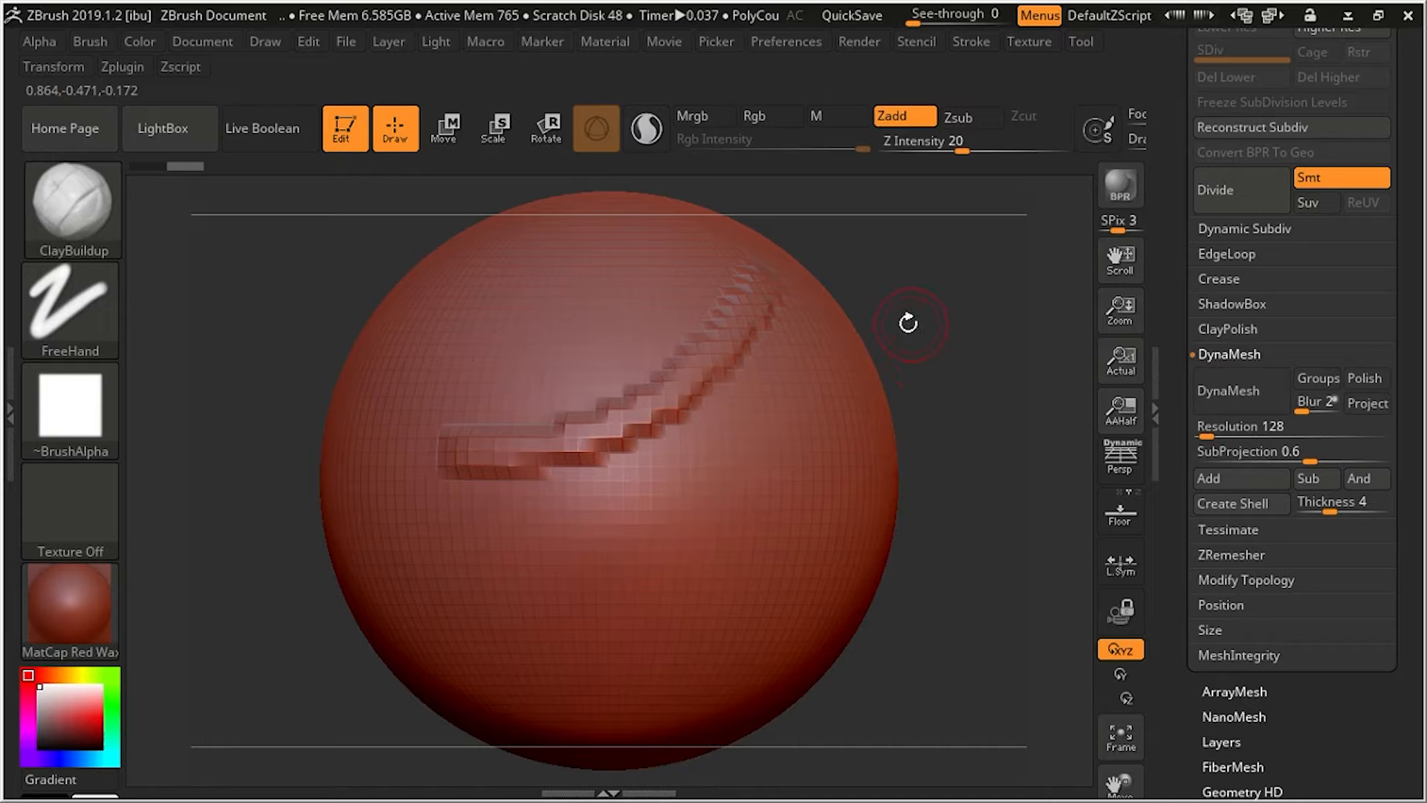
{"action": "mouse_move", "coordinate": [903, 321]}
{"action": "left_mouse_down"}
{"action": "mouse_move", "coordinate": [1025, 311]}
{"action": "mouse_move", "coordinate": [963, 331]}
{"action": "mouse_move", "coordinate": [895, 324]}
{"action": "mouse_move", "coordinate": [953, 331]}
{"action": "mouse_move", "coordinate": [909, 336]}
{"action": "mouse_move", "coordinate": [883, 333]}
{"action": "mouse_move", "coordinate": [908, 303]}
{"action": "mouse_move", "coordinate": [872, 294]}
{"action": "mouse_move", "coordinate": [943, 328]}
{"action": "mouse_move", "coordinate": [971, 312]}
{"action": "mouse_move", "coordinate": [899, 325]}
{"action": "left_mouse_up"}
{"action": "key", "text": "shift"}
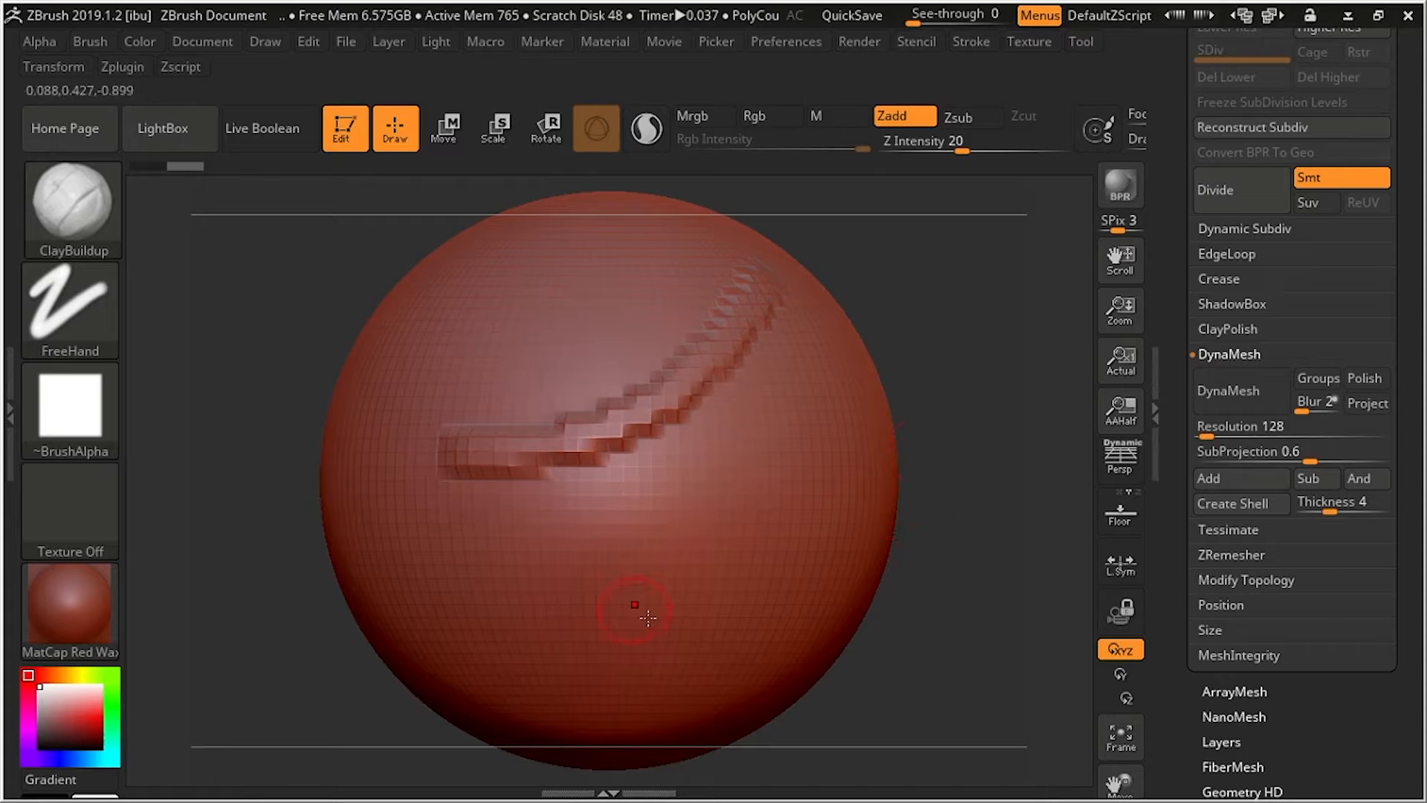
{"action": "key", "text": "ctrl+z"}
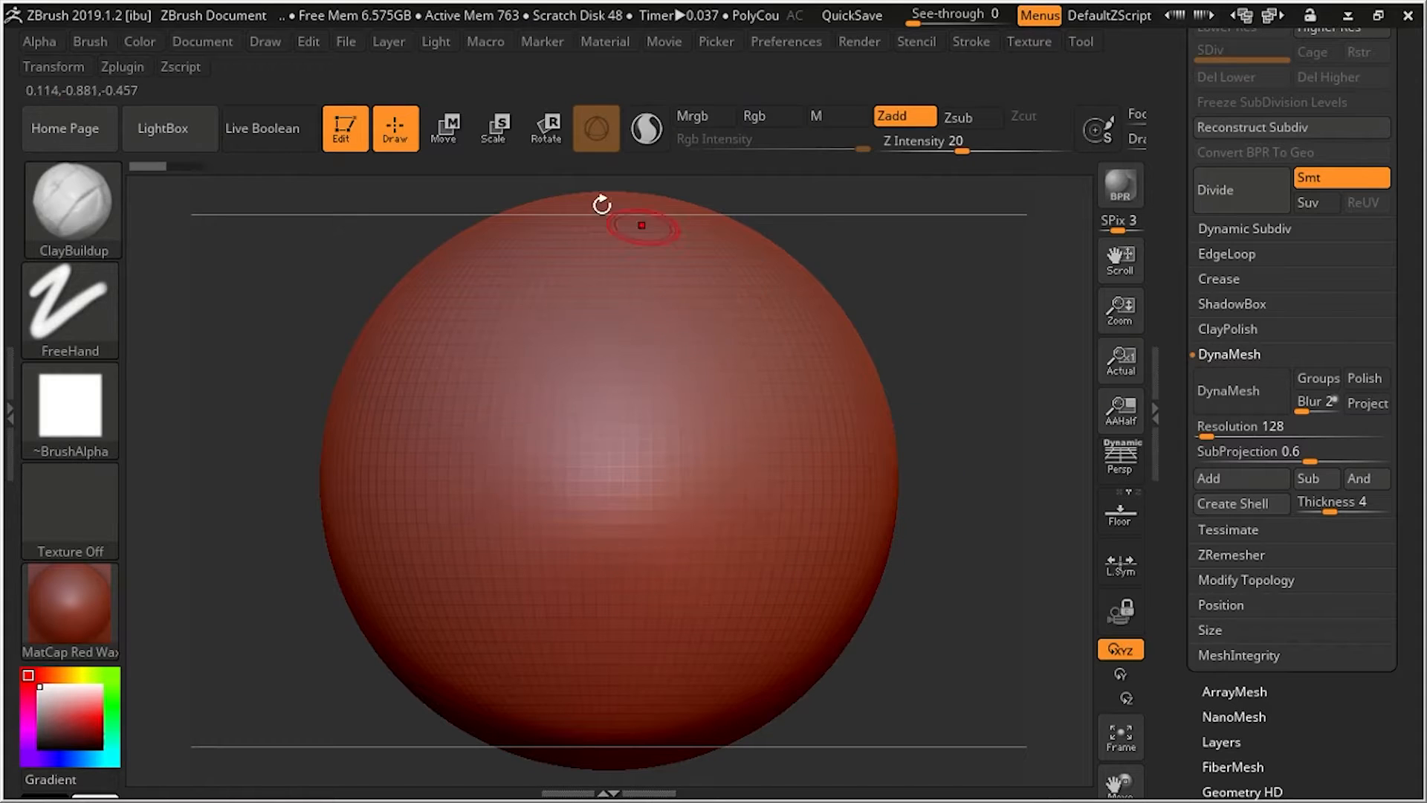
Change the symmetry axis from Z to X and sculpt a mirrored face on the sphere, undoing its nose and mouth
{"action": "left_click", "coordinate": [74, 67]}
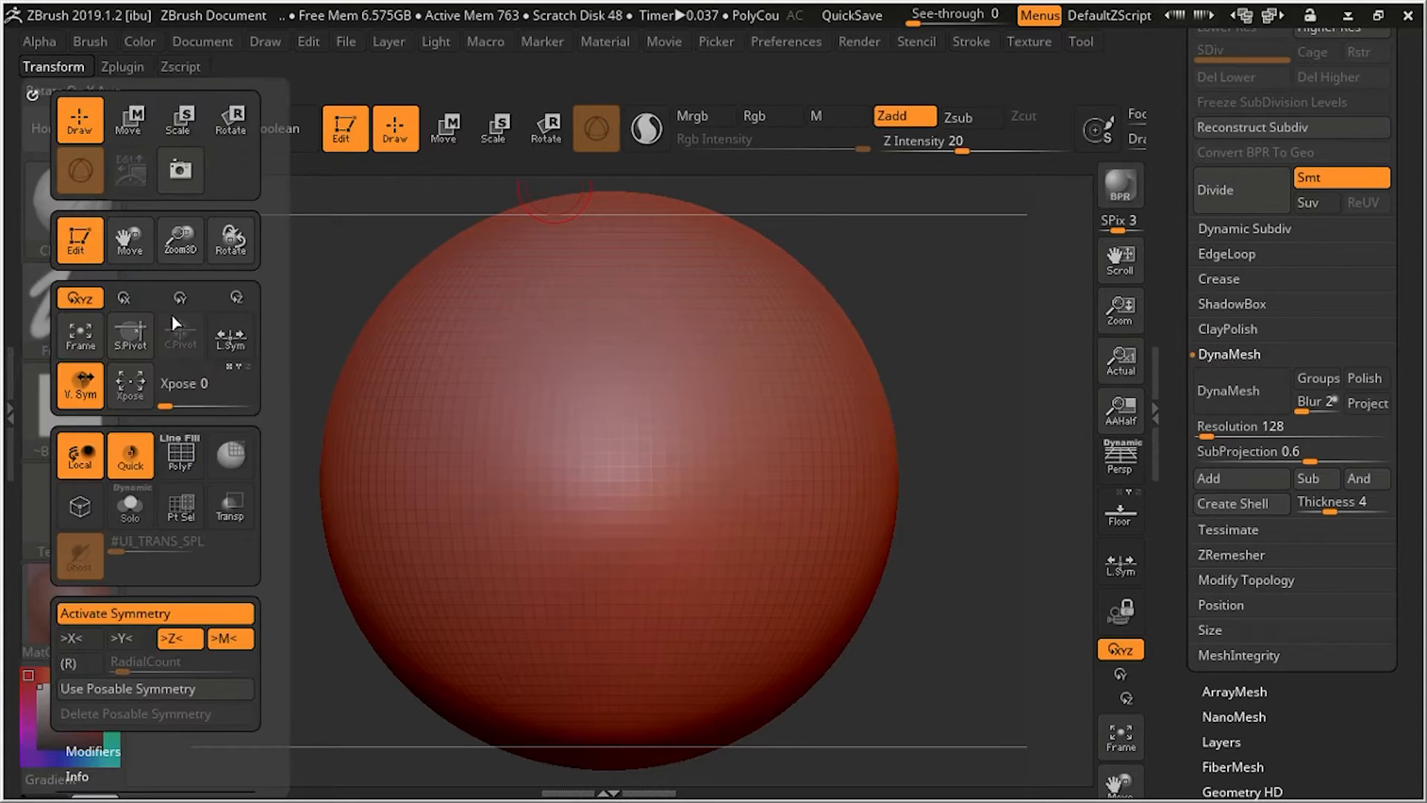
{"action": "left_click", "coordinate": [84, 641]}
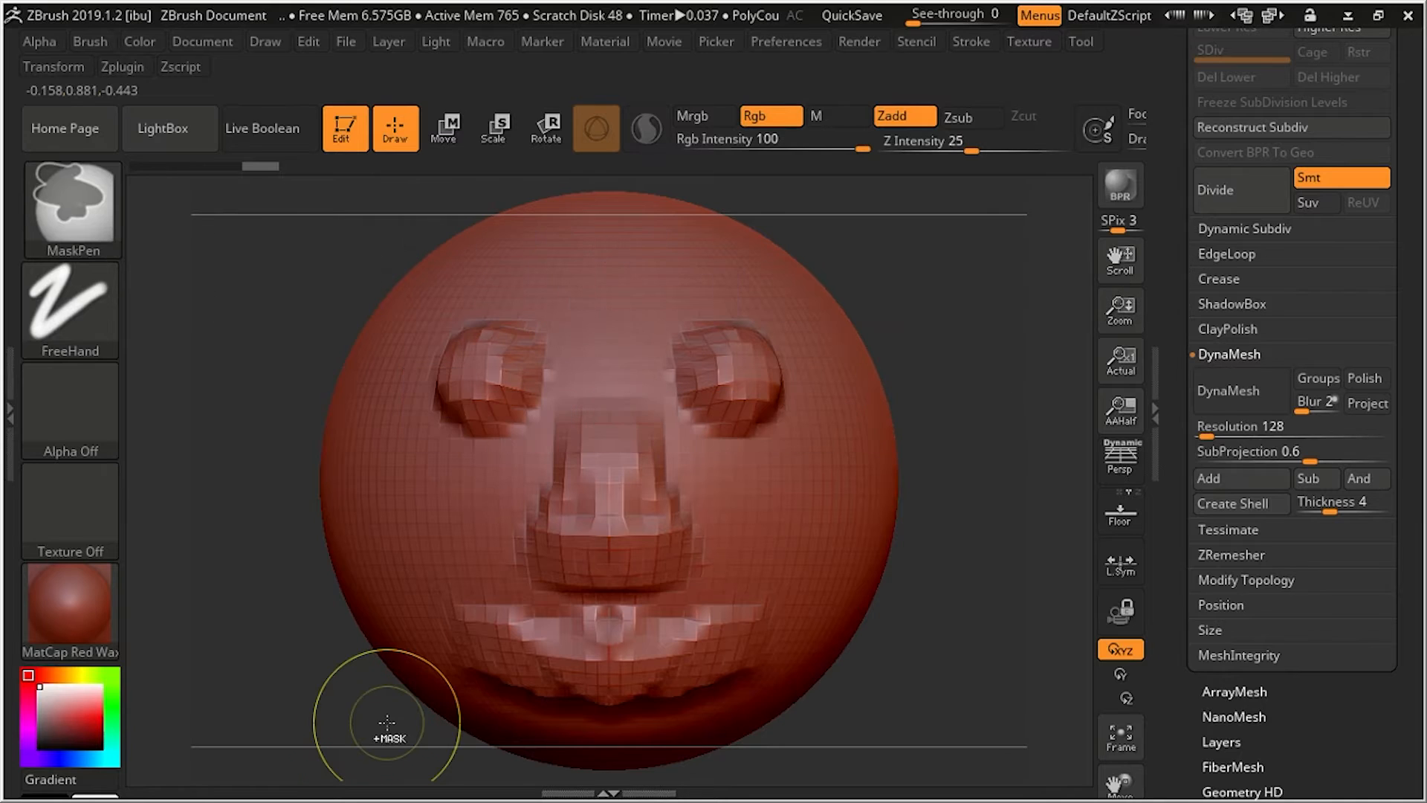
{"action": "key", "text": "ctrl+z"}
{"action": "key", "text": "ctrl+z"}
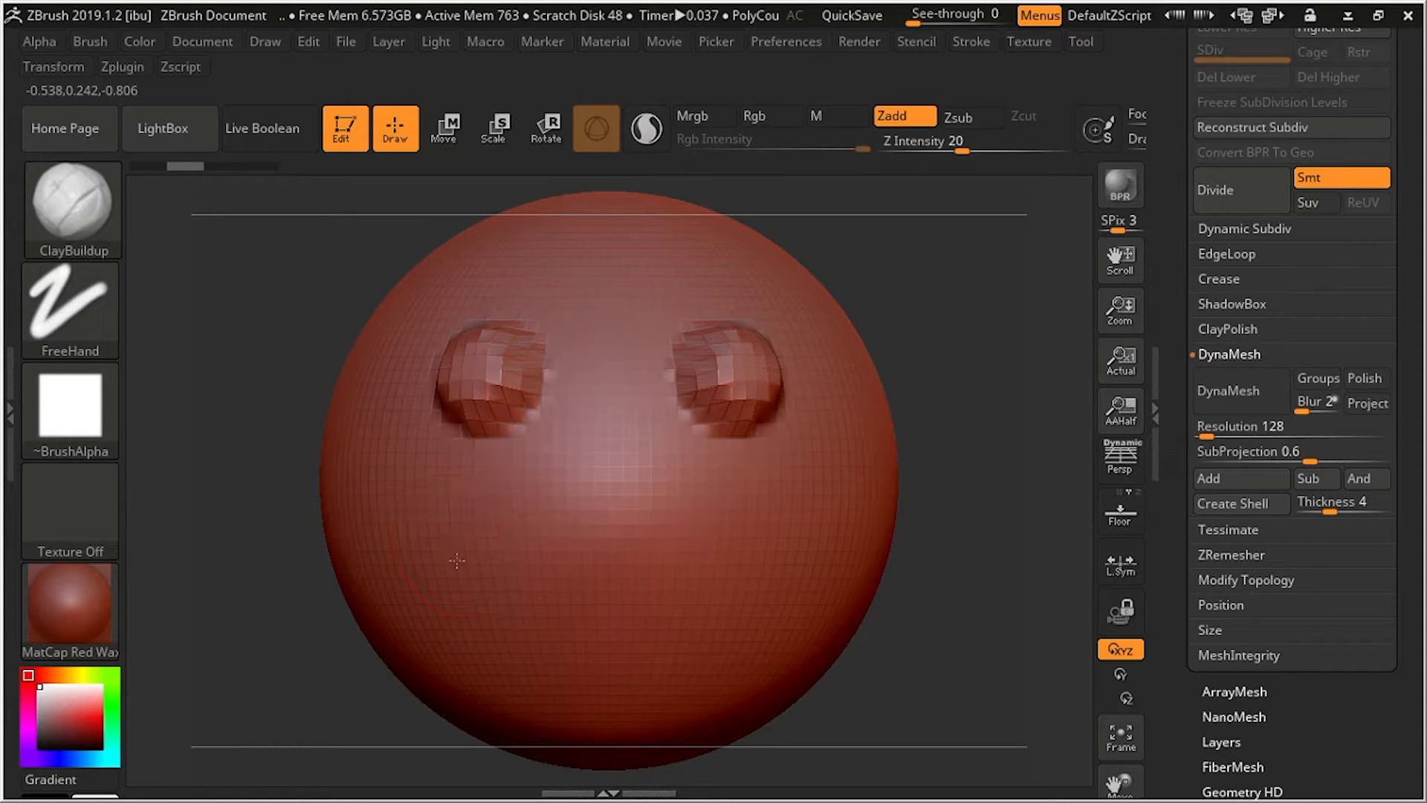
Try a second pair of mirrored bumps below the eyes and undo all the bumps on the sphere
{"action": "left_click_drag", "start_coordinate": [456, 561], "coordinate": [483, 554]}
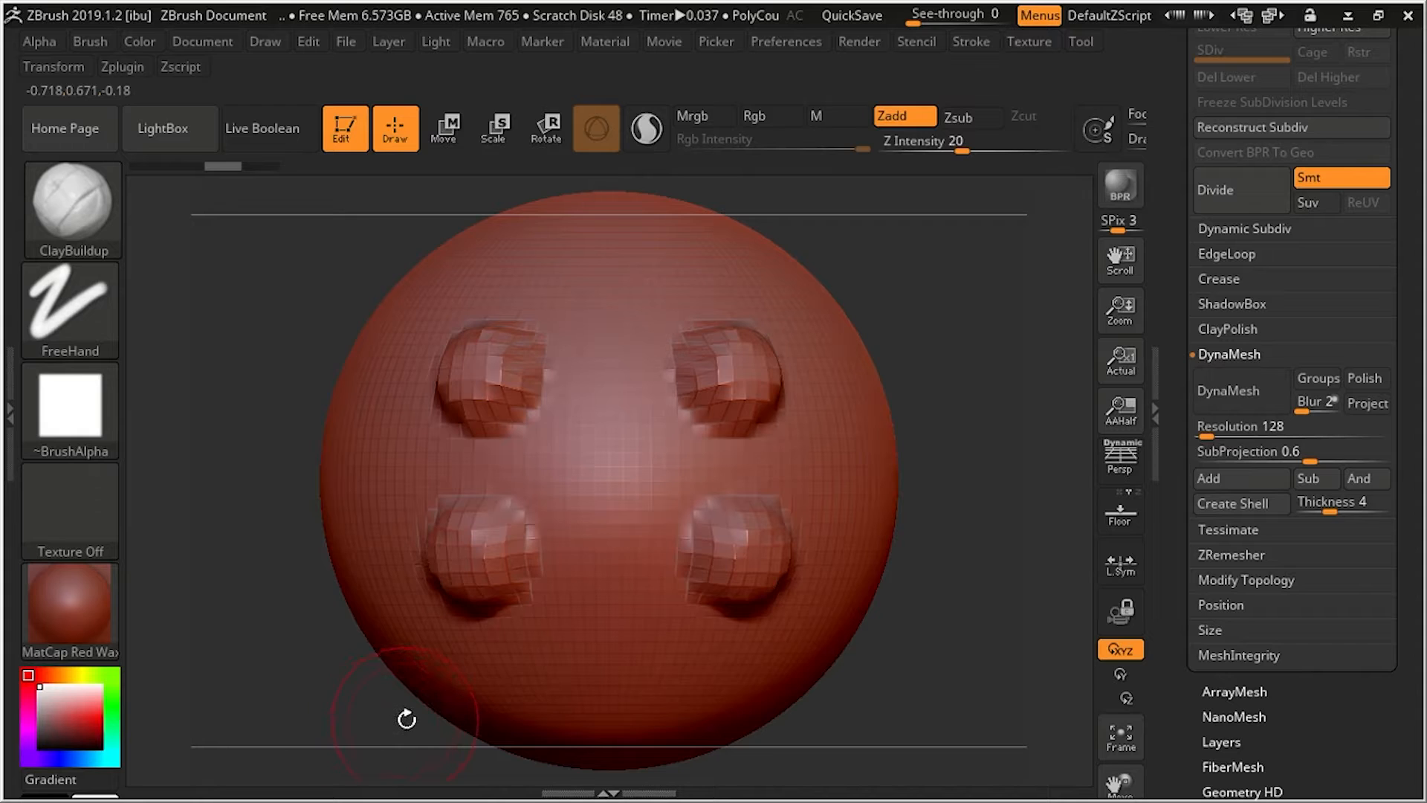
{"action": "key", "text": "ctrl+z"}
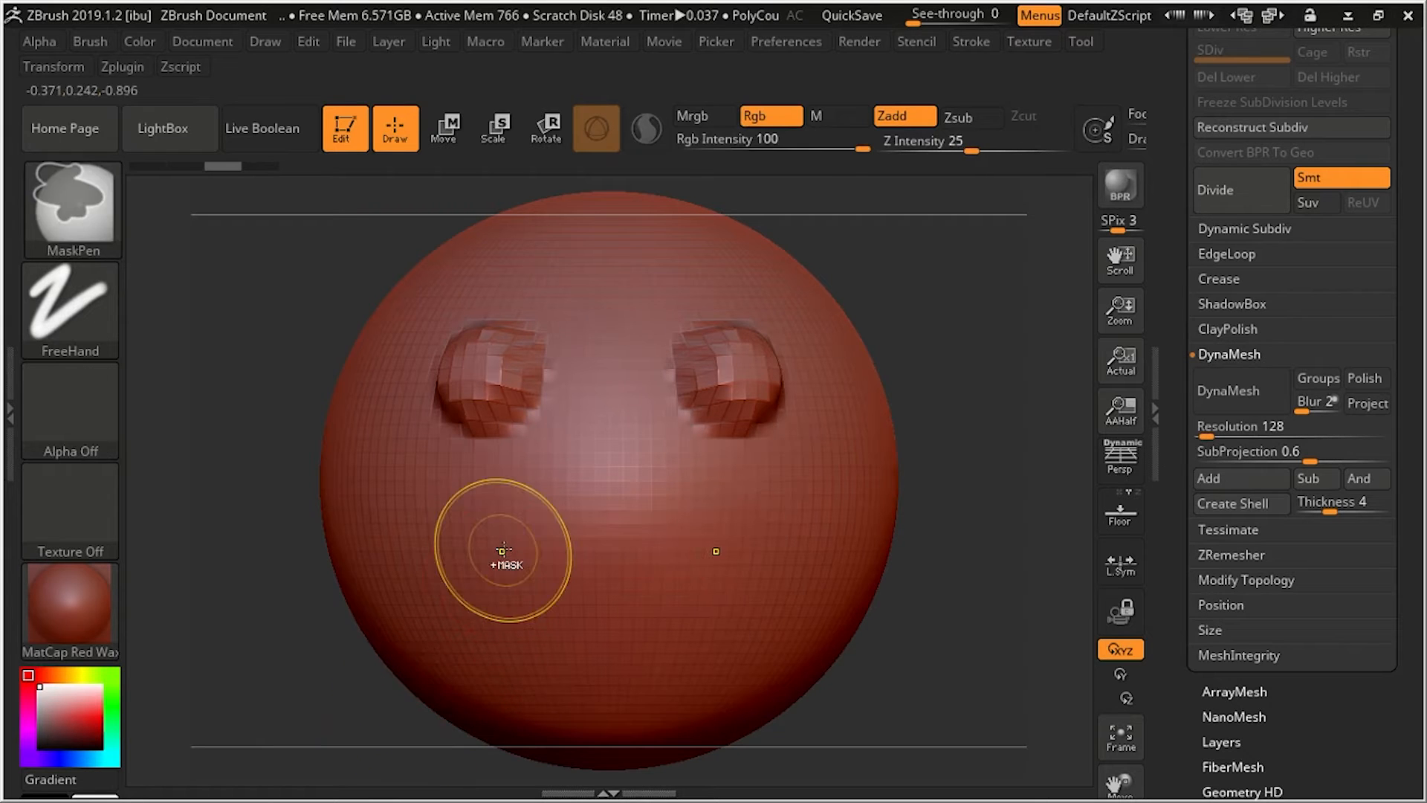
{"action": "key", "text": "ctrl+z"}
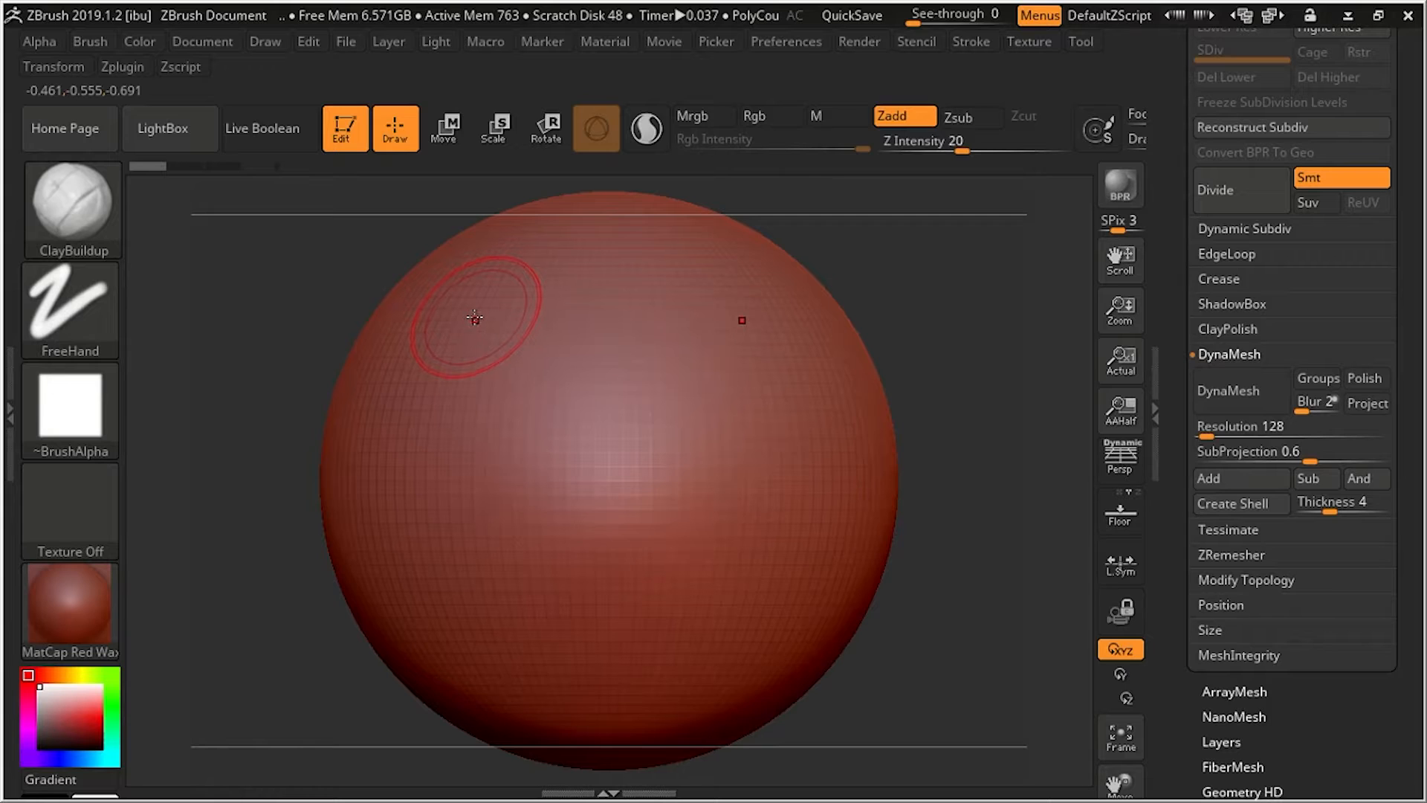
Build up raised mirrored eyes, a nose and a wide mouth with ClayBuildup, and undo them all
{"action": "mouse_move", "coordinate": [457, 314]}
{"action": "left_mouse_down"}
{"action": "mouse_move", "coordinate": [484, 387]}
{"action": "mouse_move", "coordinate": [483, 350]}
{"action": "mouse_move", "coordinate": [468, 353]}
{"action": "mouse_move", "coordinate": [484, 348]}
{"action": "mouse_move", "coordinate": [476, 364]}
{"action": "mouse_move", "coordinate": [457, 357]}
{"action": "mouse_move", "coordinate": [476, 348]}
{"action": "mouse_move", "coordinate": [449, 321]}
{"action": "mouse_move", "coordinate": [477, 345]}
{"action": "left_mouse_up"}
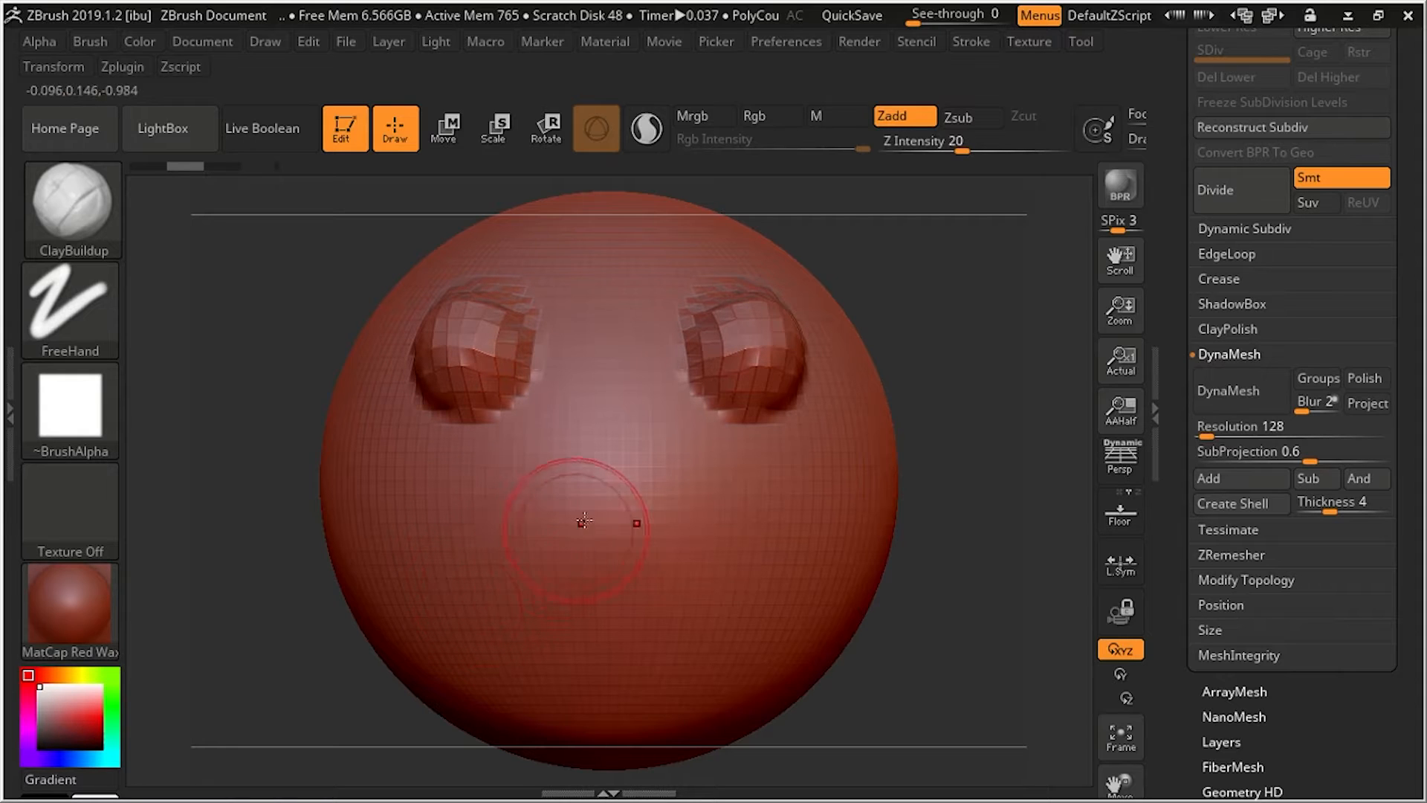
{"action": "left_click_drag", "start_coordinate": [595, 509], "coordinate": [543, 600]}
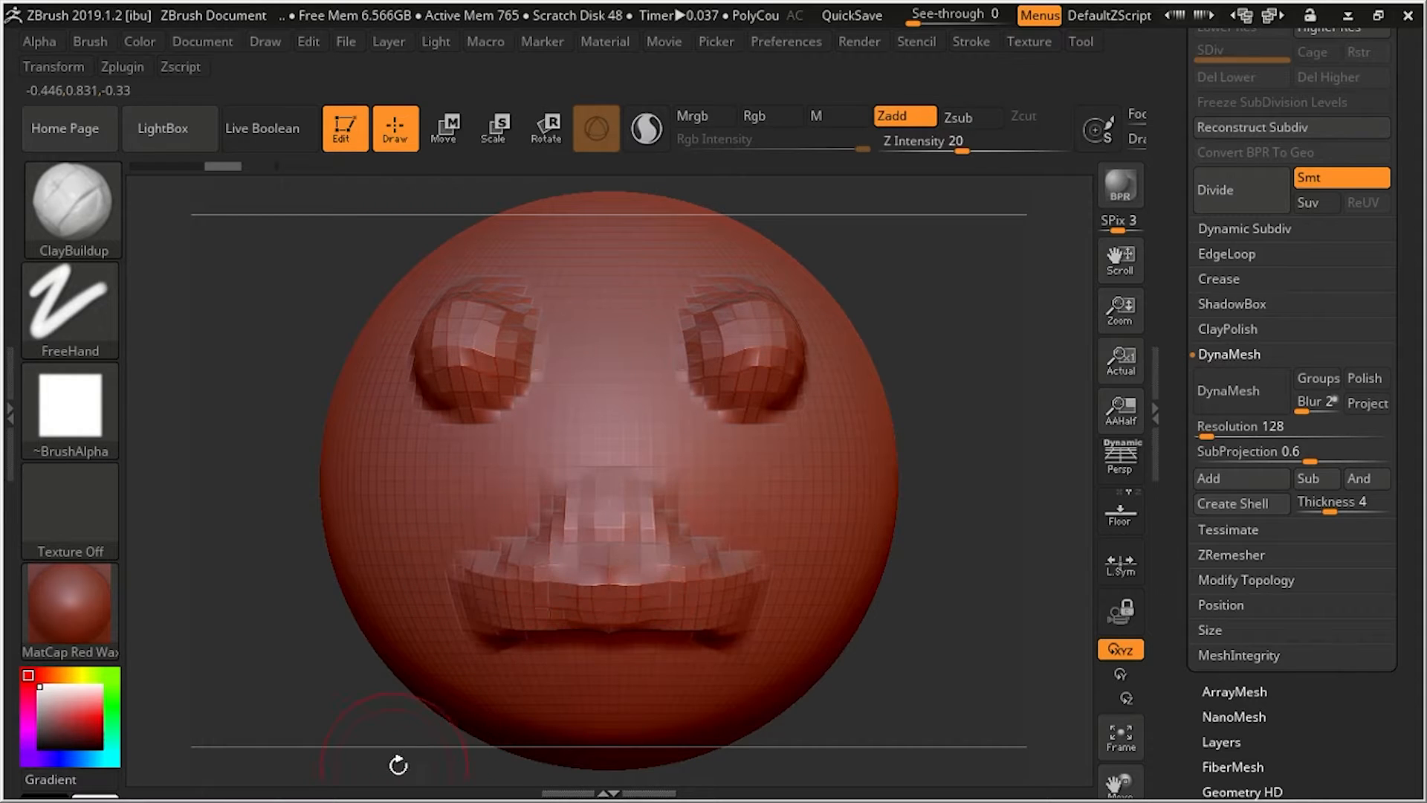
{"action": "key", "text": "ctrl+z"}
{"action": "key", "text": "ctrl+z"}
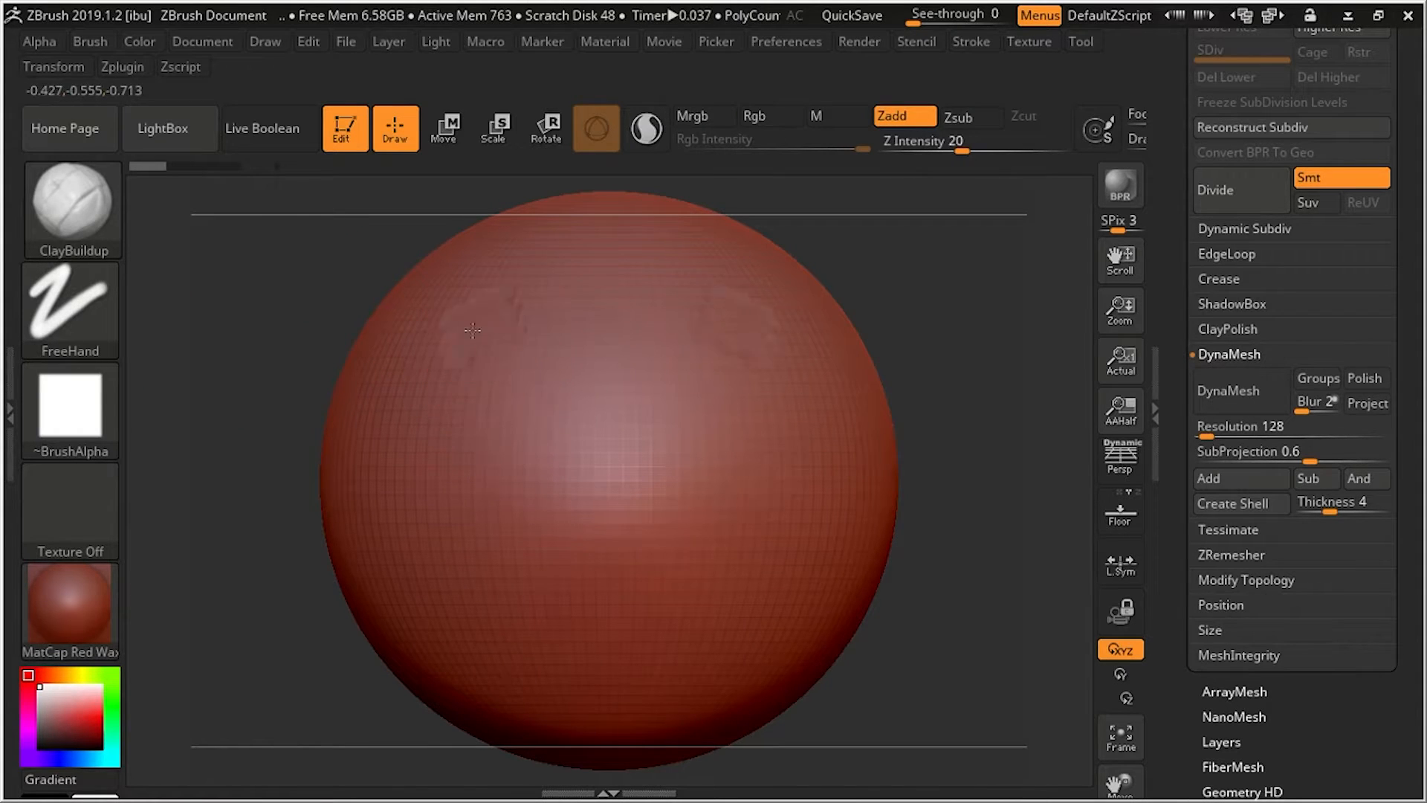
Carve recessed eye sockets and a nose cavity into the sphere, and undo the carving
{"action": "mouse_move", "coordinate": [473, 330]}
{"action": "left_mouse_down"}
{"action": "mouse_move", "coordinate": [520, 365]}
{"action": "mouse_move", "coordinate": [476, 304]}
{"action": "mouse_move", "coordinate": [446, 335]}
{"action": "mouse_move", "coordinate": [528, 345]}
{"action": "mouse_move", "coordinate": [483, 298]}
{"action": "mouse_move", "coordinate": [469, 349]}
{"action": "mouse_move", "coordinate": [541, 440]}
{"action": "left_mouse_up"}
{"action": "mouse_move", "coordinate": [587, 476]}
{"action": "left_mouse_down"}
{"action": "mouse_move", "coordinate": [595, 535]}
{"action": "mouse_move", "coordinate": [633, 546]}
{"action": "mouse_move", "coordinate": [609, 483]}
{"action": "mouse_move", "coordinate": [606, 401]}
{"action": "mouse_move", "coordinate": [568, 587]}
{"action": "left_mouse_up"}
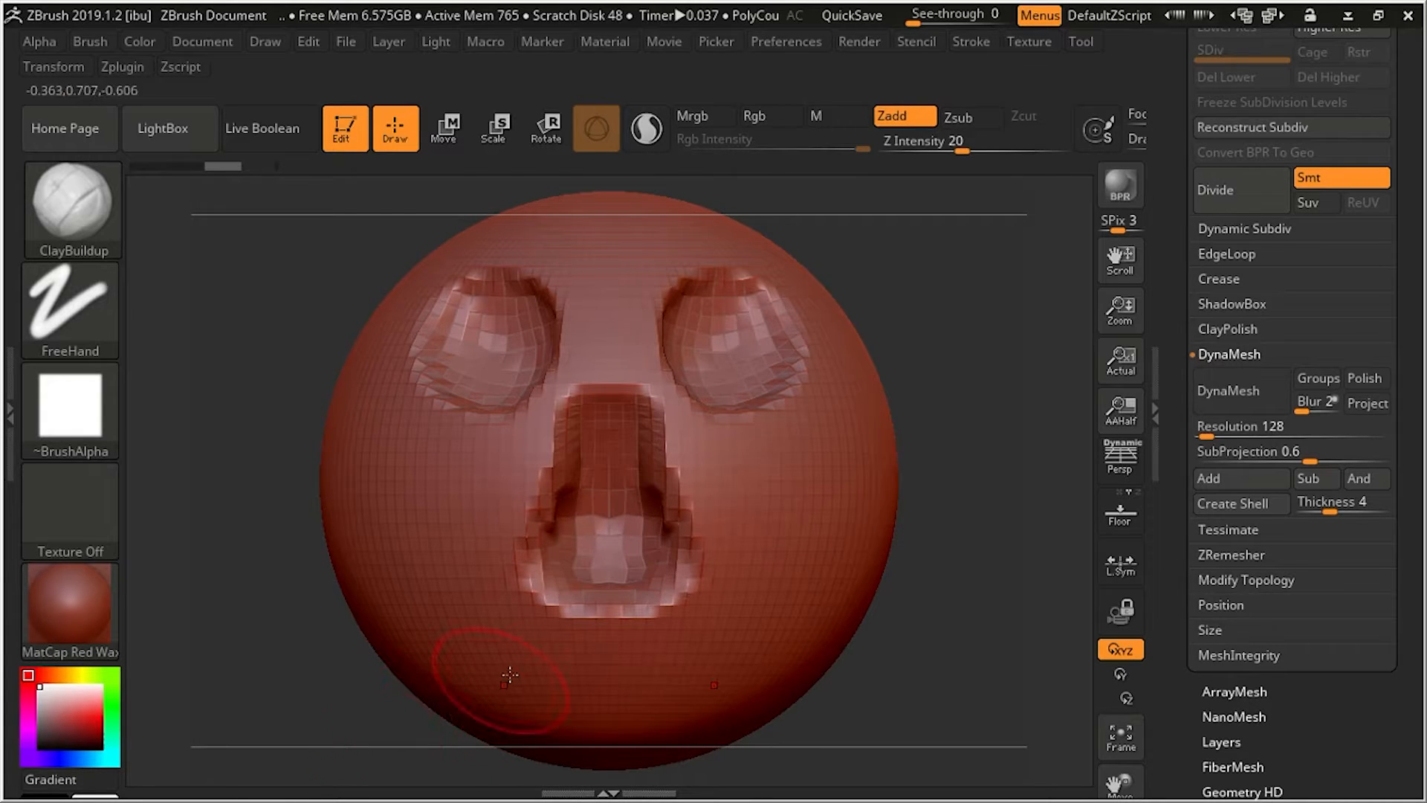
{"action": "key", "text": "ctrl"}
{"action": "key", "text": "ctrl+z"}
{"action": "key", "text": "ctrl+z"}
{"action": "key", "text": "ctrl+z"}
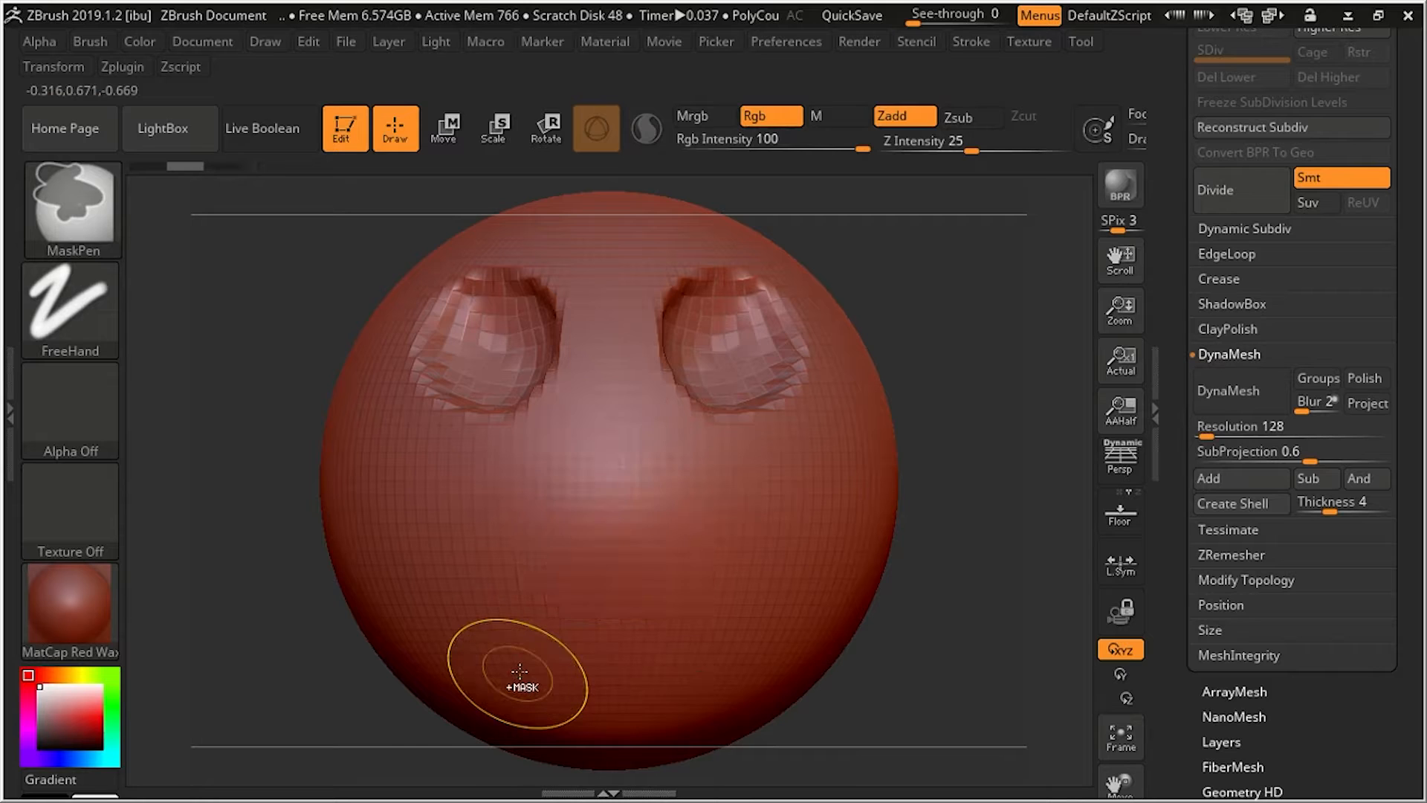
Mask two mirrored round eye areas on the upper front of the sphere and invert the mask
{"action": "mouse_move", "coordinate": [83, 208]}
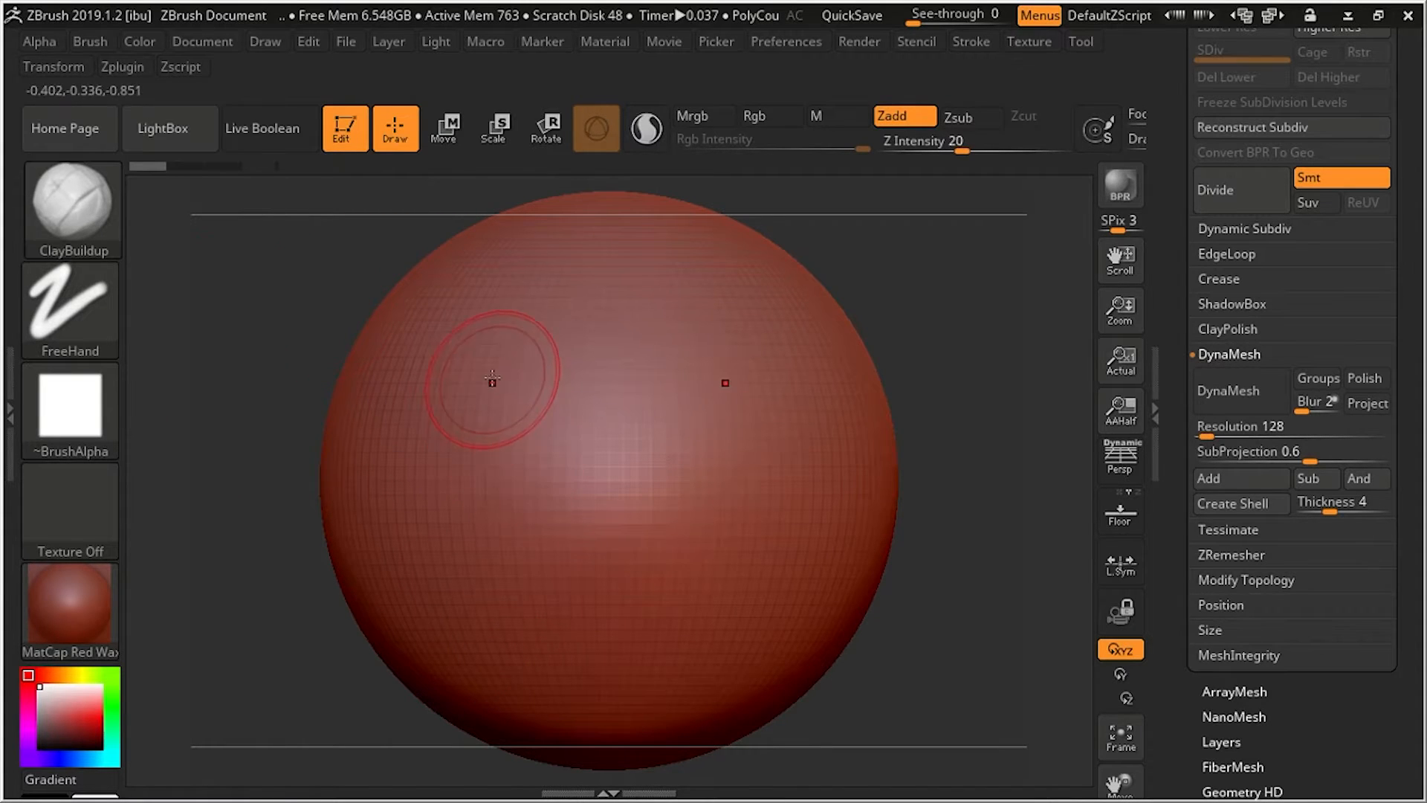
{"action": "mouse_move", "coordinate": [480, 359]}
{"action": "left_mouse_down", "text": "ctrl"}
{"action": "mouse_move", "coordinate": [455, 350]}
{"action": "mouse_move", "coordinate": [501, 384]}
{"action": "mouse_move", "coordinate": [497, 337]}
{"action": "left_mouse_up", "text": "ctrl"}
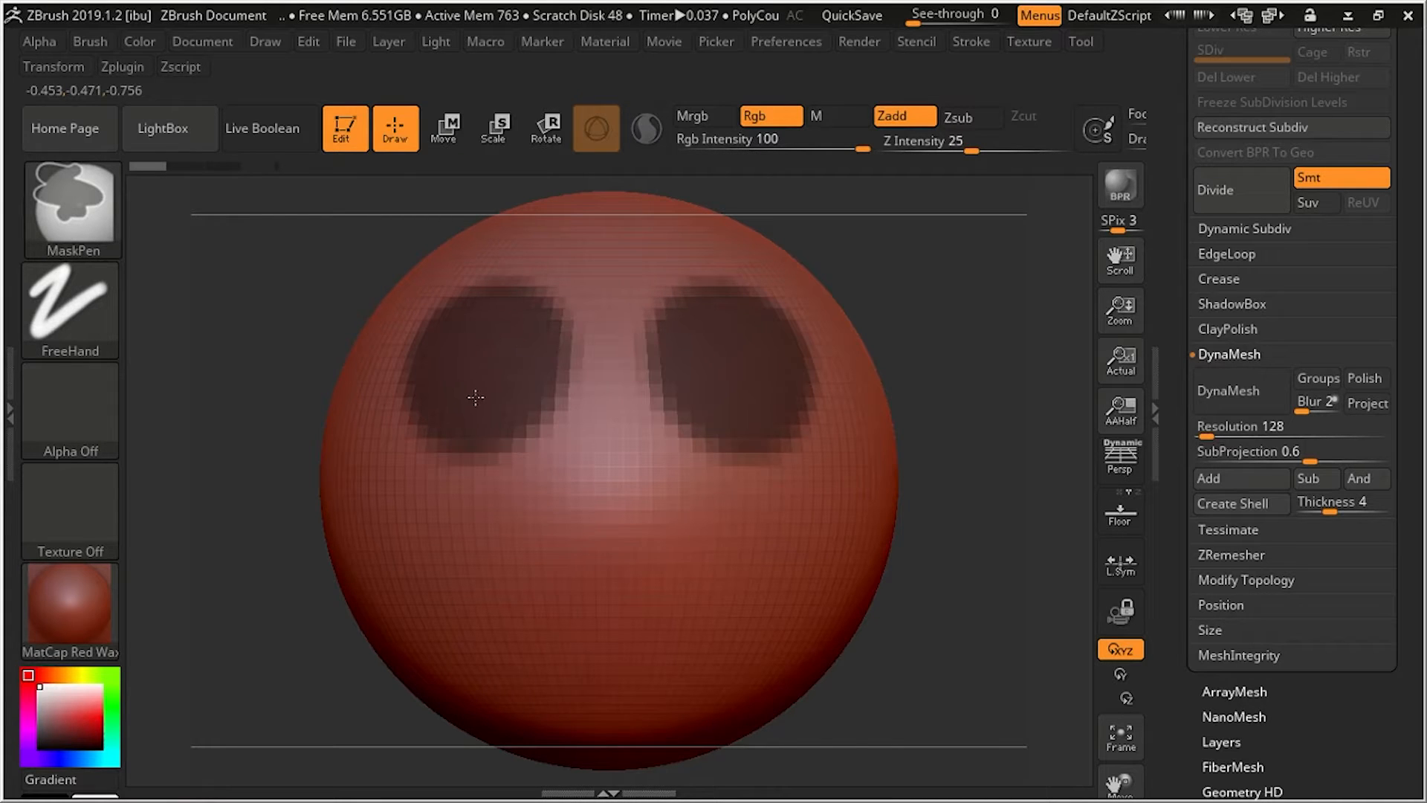
{"action": "left_click_drag", "start_coordinate": [476, 398], "coordinate": [515, 371], "text": "ctrl"}
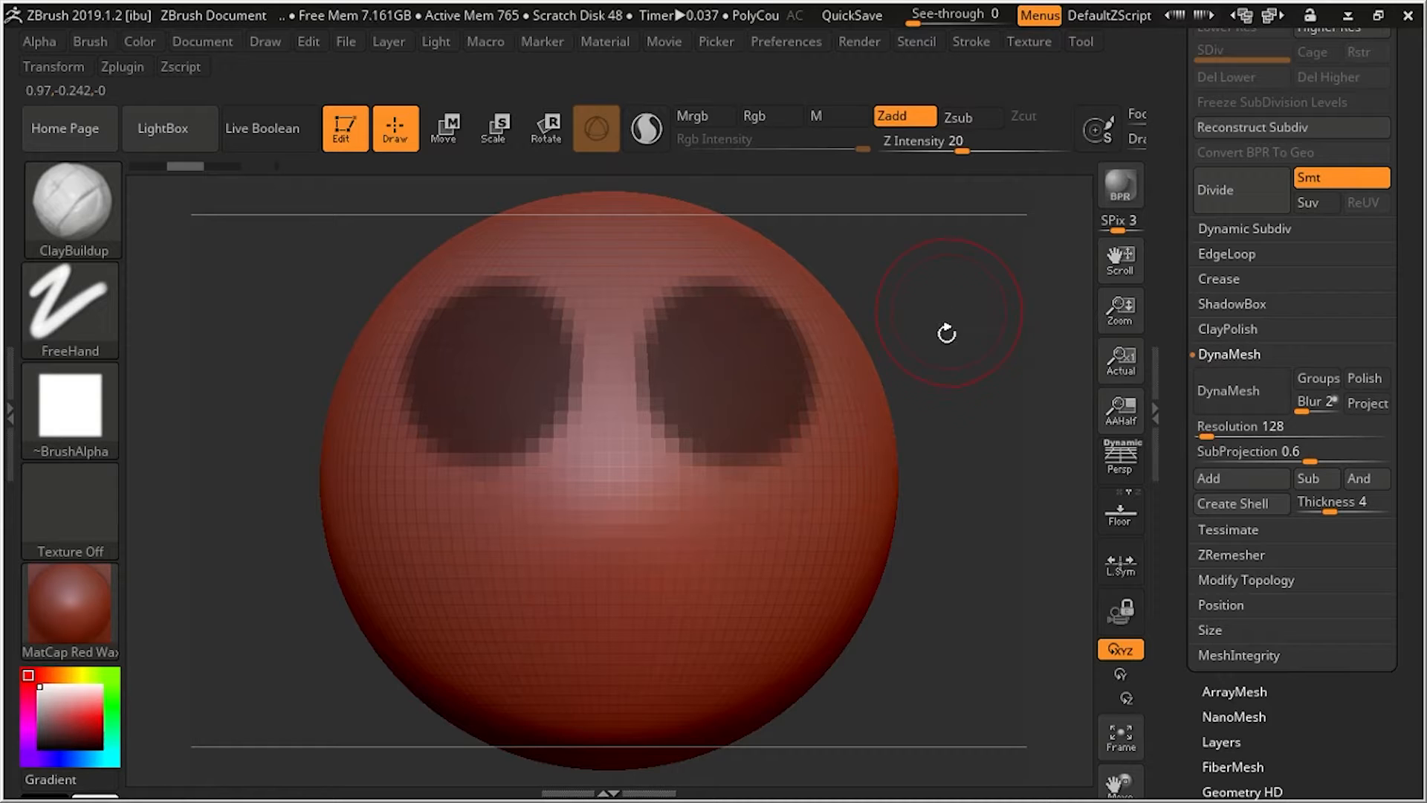
{"action": "left_click", "coordinate": [956, 395], "text": "ctrl"}
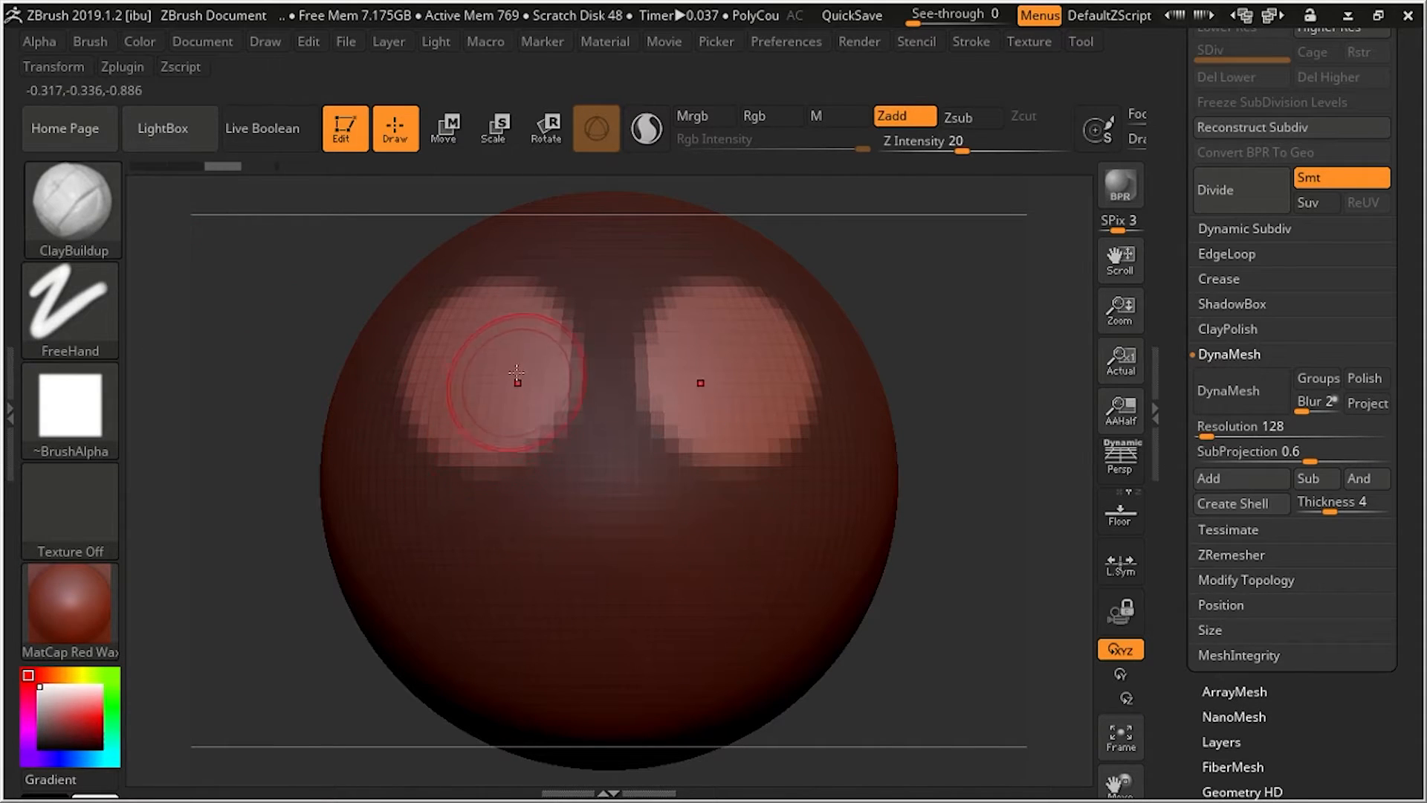
Build up the two unmasked eye areas into thick bulges with ClayBuildup and clear the mask
{"action": "mouse_move", "coordinate": [488, 326]}
{"action": "left_mouse_down"}
{"action": "mouse_move", "coordinate": [507, 425]}
{"action": "mouse_move", "coordinate": [465, 357]}
{"action": "mouse_move", "coordinate": [545, 433]}
{"action": "mouse_move", "coordinate": [520, 454]}
{"action": "left_mouse_up"}
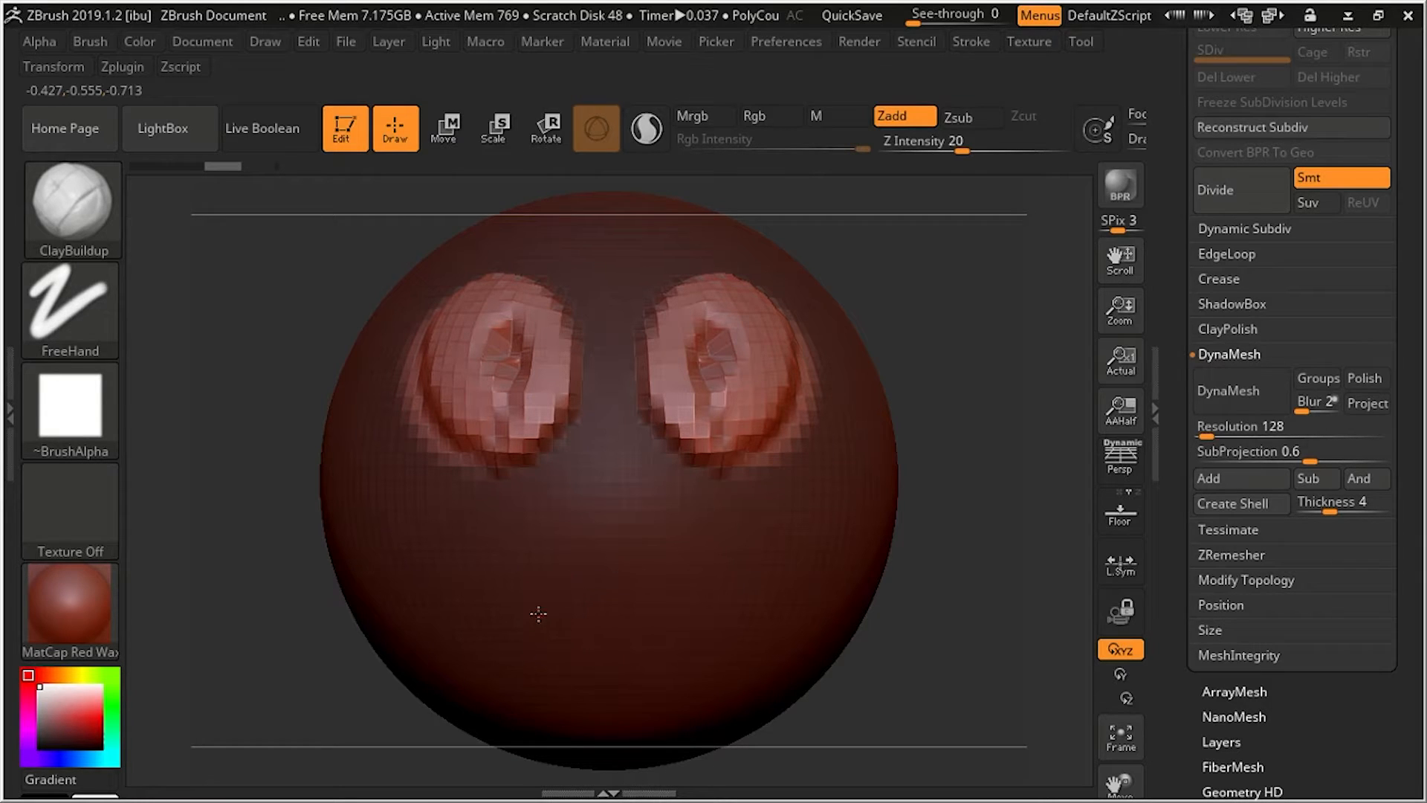
{"action": "mouse_move", "coordinate": [448, 495]}
{"action": "left_mouse_down"}
{"action": "mouse_move", "coordinate": [461, 390]}
{"action": "mouse_move", "coordinate": [513, 339]}
{"action": "mouse_move", "coordinate": [464, 415]}
{"action": "mouse_move", "coordinate": [531, 427]}
{"action": "mouse_move", "coordinate": [424, 421]}
{"action": "mouse_move", "coordinate": [583, 274]}
{"action": "mouse_move", "coordinate": [365, 358]}
{"action": "mouse_move", "coordinate": [554, 316]}
{"action": "left_mouse_up"}
{"action": "mouse_move", "coordinate": [665, 316]}
{"action": "left_mouse_down"}
{"action": "mouse_move", "coordinate": [822, 376]}
{"action": "mouse_move", "coordinate": [646, 408]}
{"action": "mouse_move", "coordinate": [680, 394]}
{"action": "mouse_move", "coordinate": [521, 372]}
{"action": "mouse_move", "coordinate": [431, 290]}
{"action": "mouse_move", "coordinate": [524, 299]}
{"action": "left_mouse_up"}
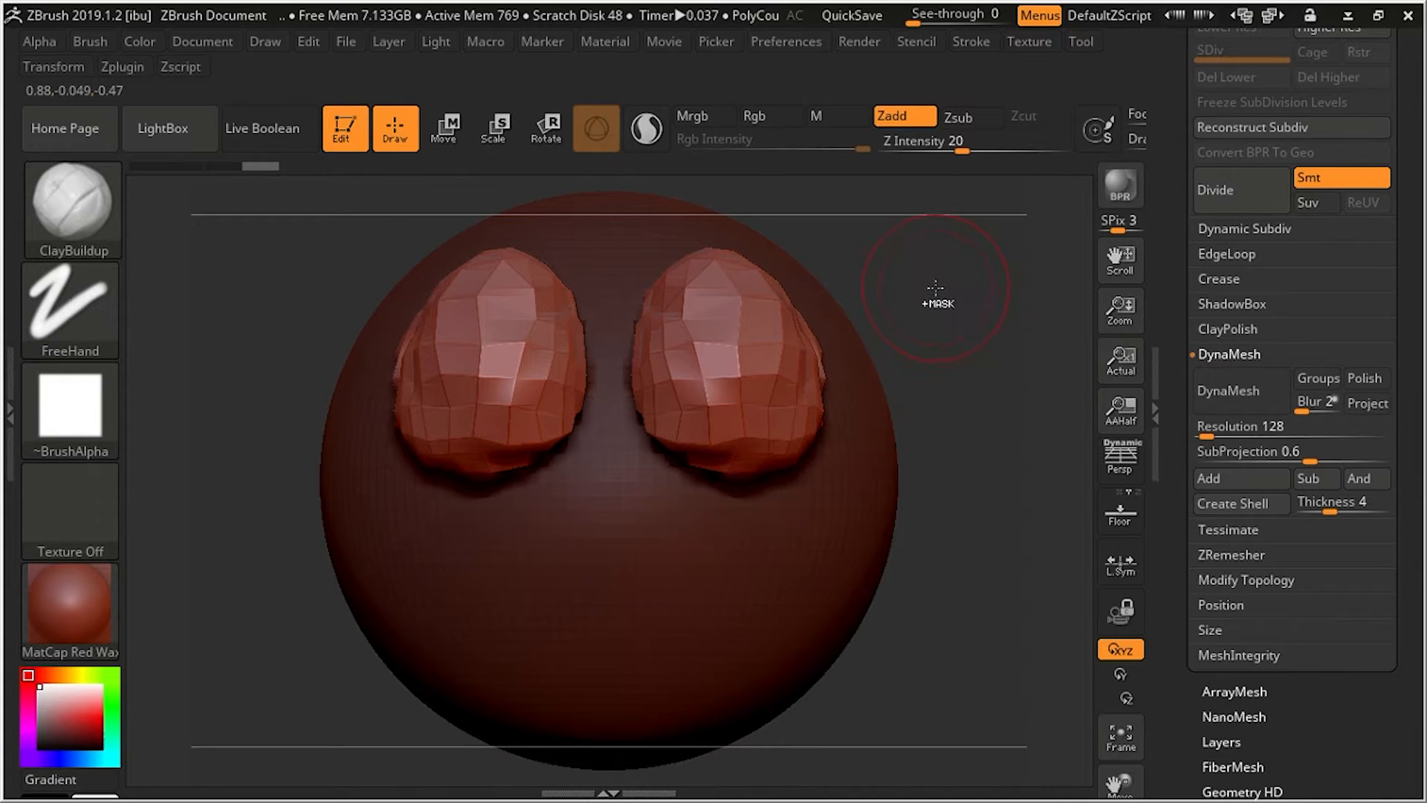
{"action": "key", "text": "ctrl"}
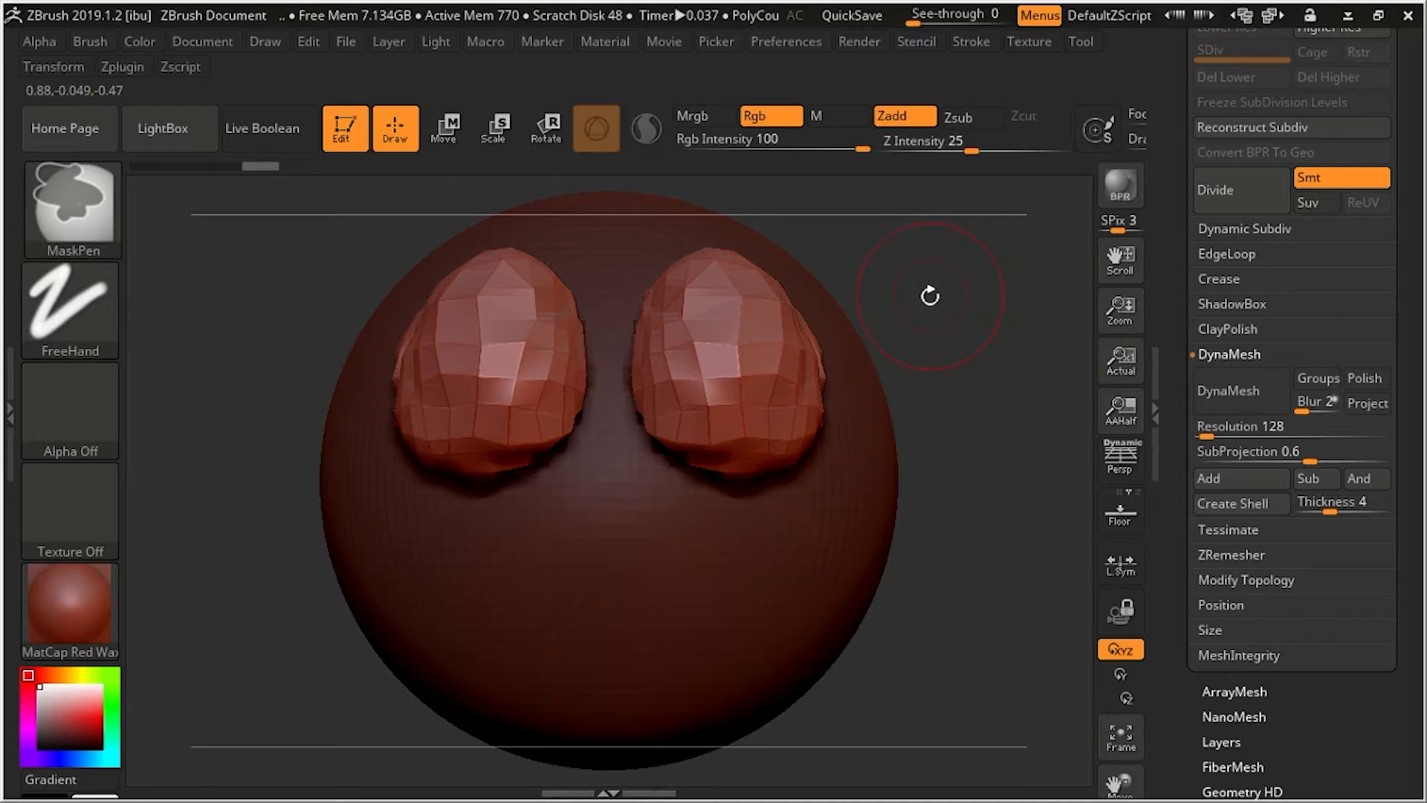
{"action": "key", "text": "ctrl"}
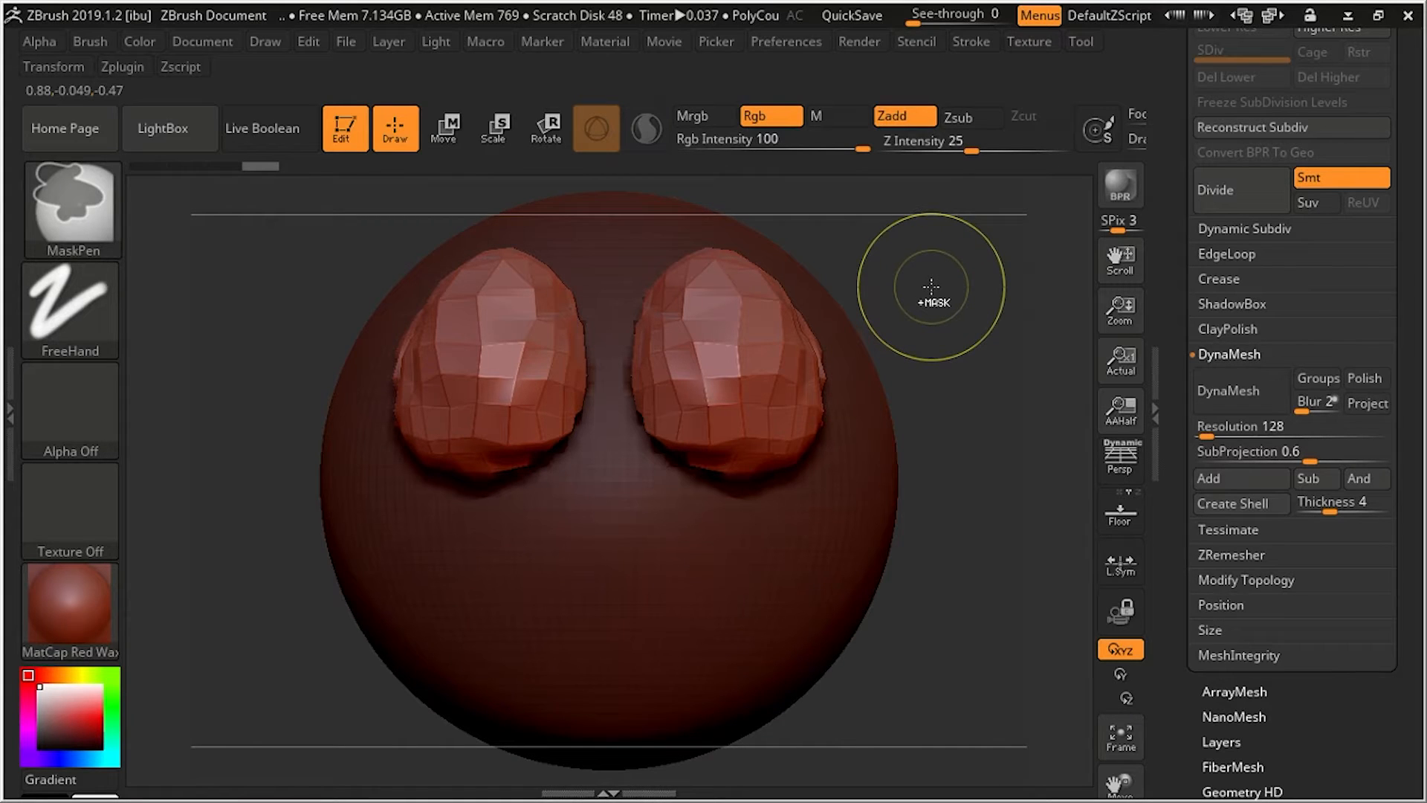
{"action": "mouse_move", "coordinate": [931, 286]}
{"action": "left_mouse_down", "text": "ctrl"}
{"action": "mouse_move", "coordinate": [990, 405]}
{"action": "mouse_move", "coordinate": [922, 381]}
{"action": "mouse_move", "coordinate": [799, 409]}
{"action": "mouse_move", "coordinate": [854, 424]}
{"action": "mouse_move", "coordinate": [991, 354]}
{"action": "mouse_move", "coordinate": [907, 406]}
{"action": "mouse_move", "coordinate": [987, 372]}
{"action": "mouse_move", "coordinate": [965, 371]}
{"action": "left_mouse_up", "text": "ctrl"}
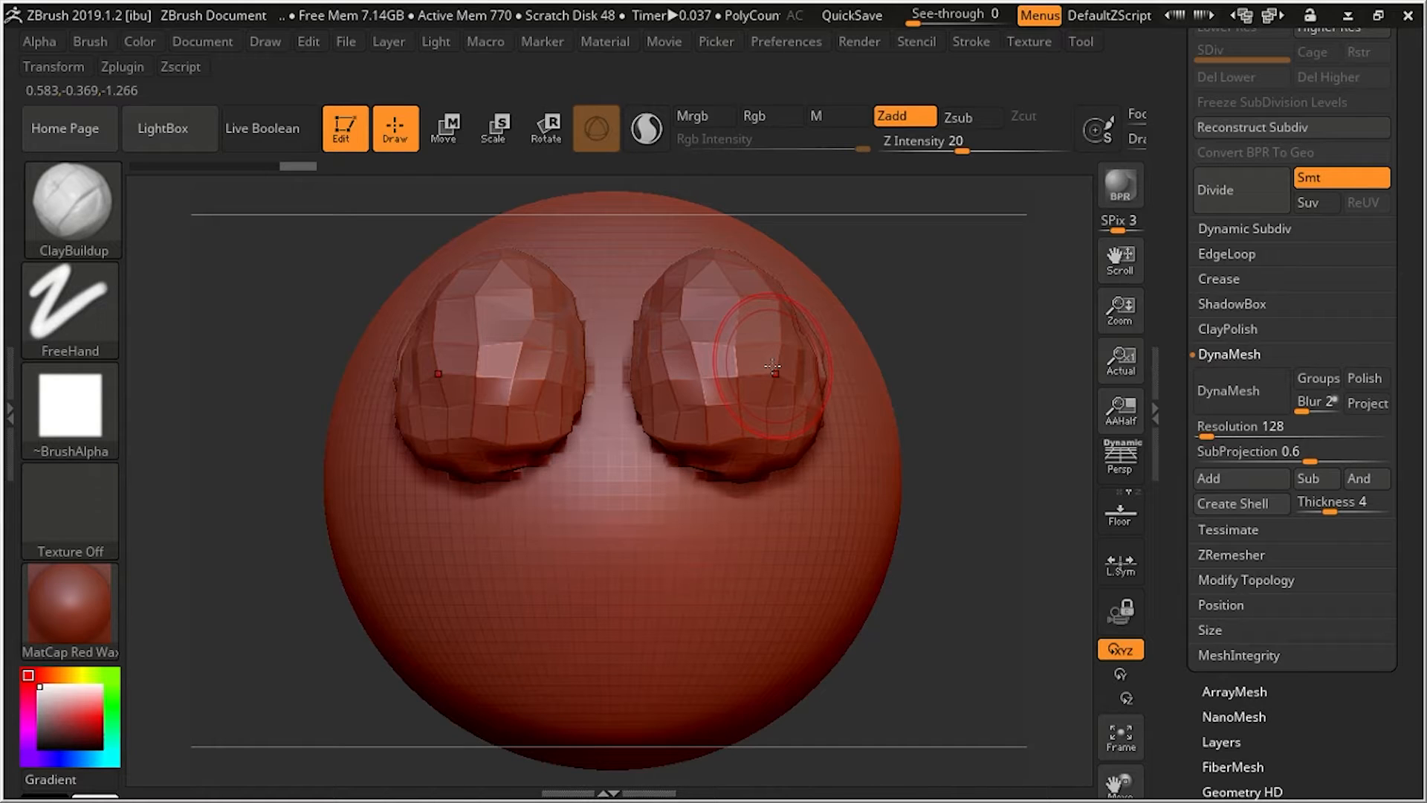
Undo the mask clearing and the eye bulges back to the inverted mask on the smooth sphere
{"action": "key", "text": "ctrl"}
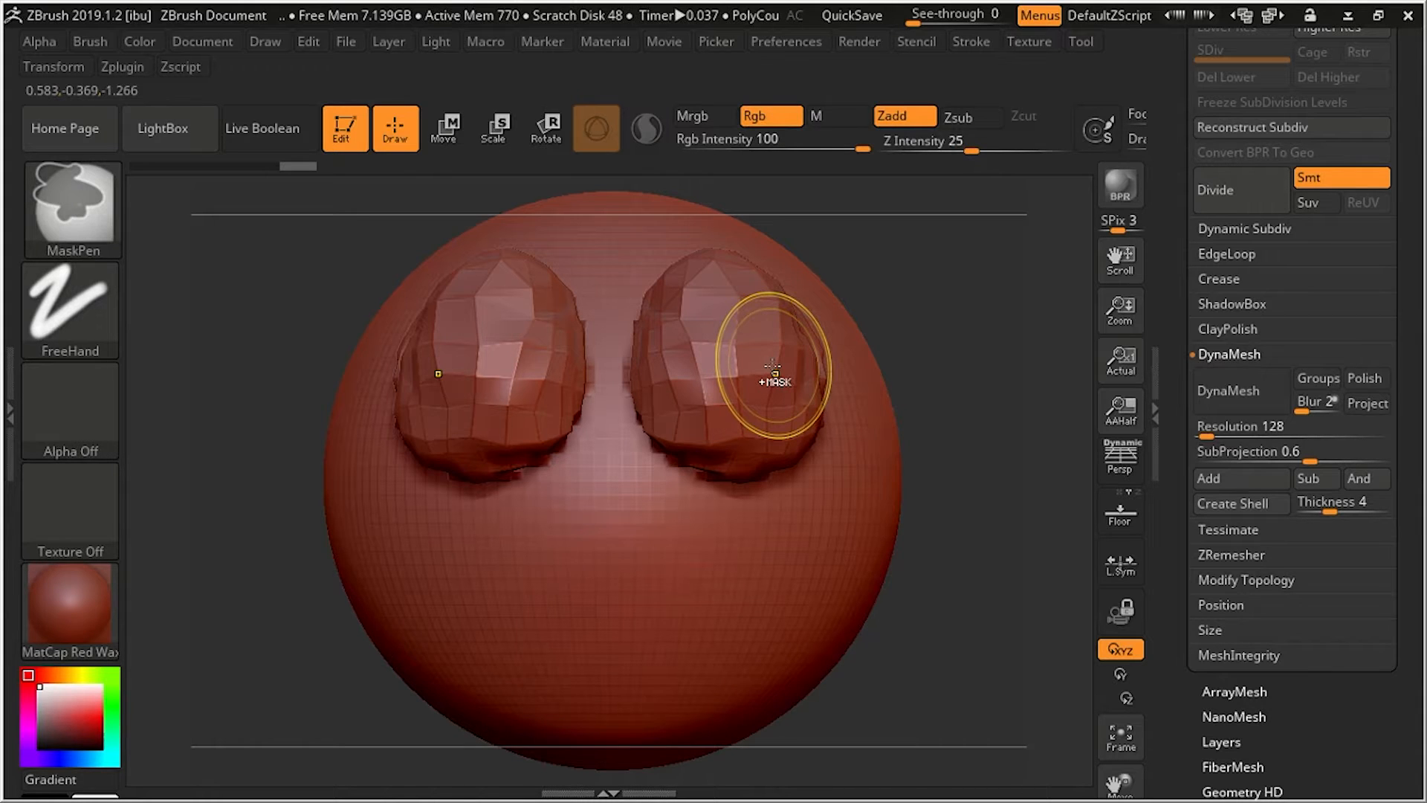
{"action": "key", "text": "ctrl+z"}
{"action": "key", "text": "ctrl+z"}
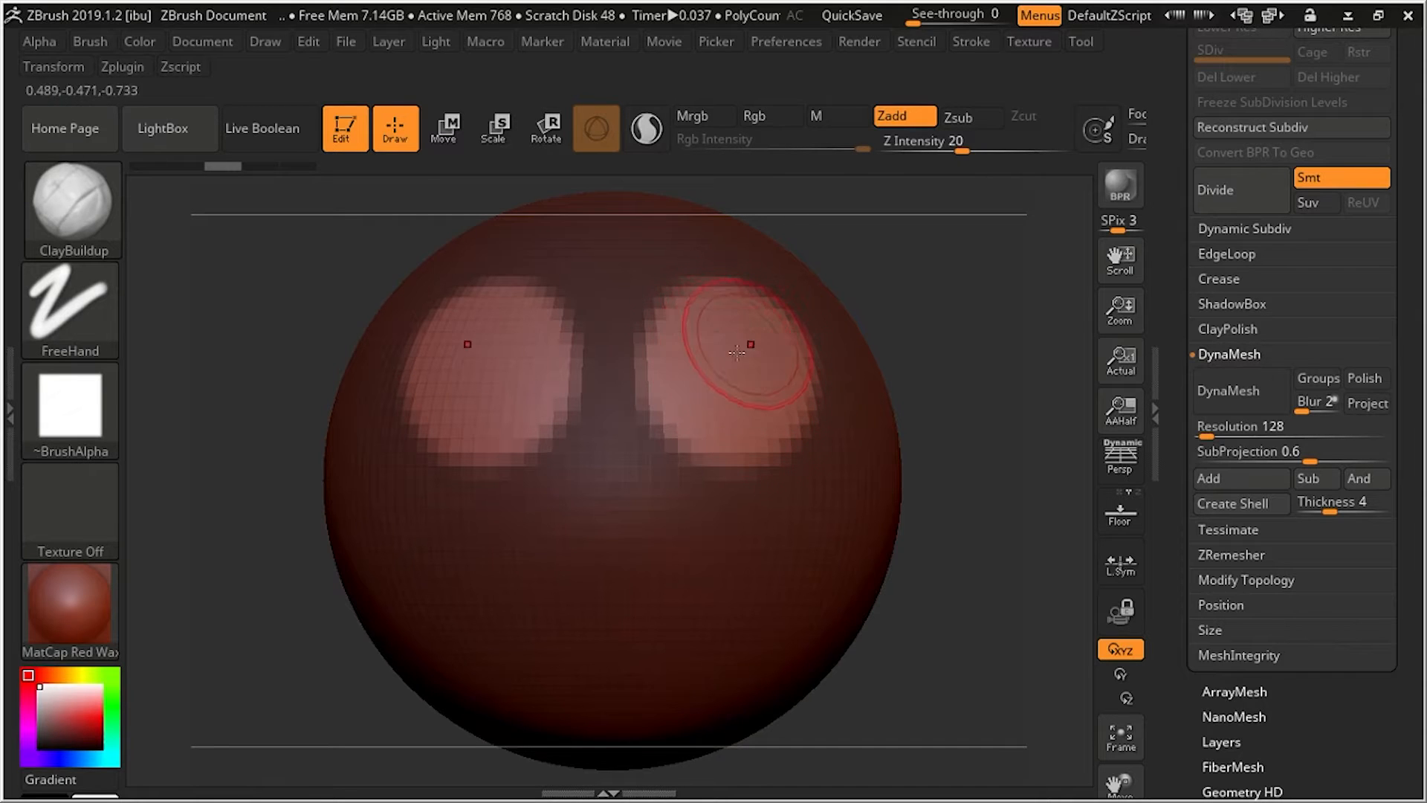
From a side view, center the Move gizmo on the unmasked eye areas and pull them far outward along Z
{"action": "left_click_drag", "start_coordinate": [946, 338], "coordinate": [714, 277]}
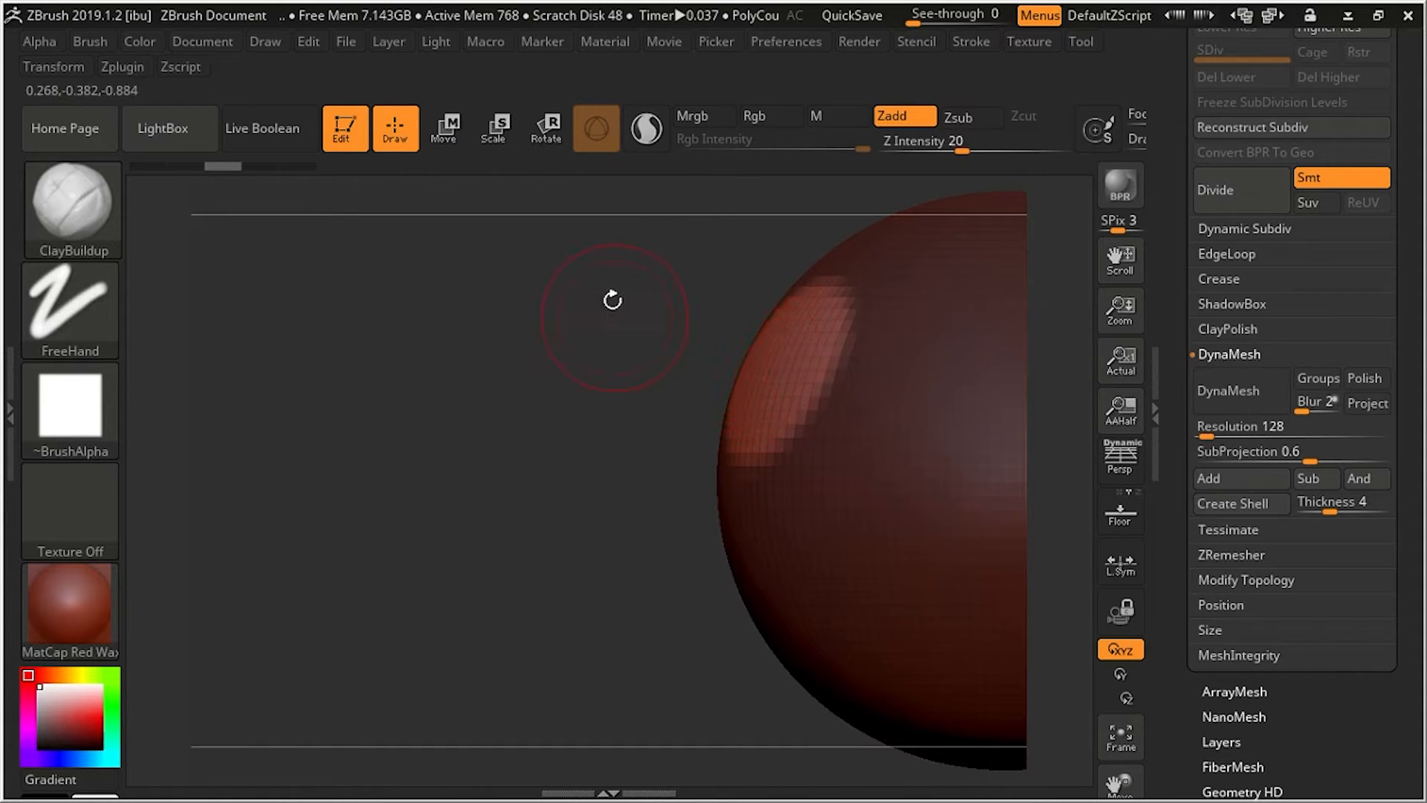
{"action": "left_click", "coordinate": [445, 131]}
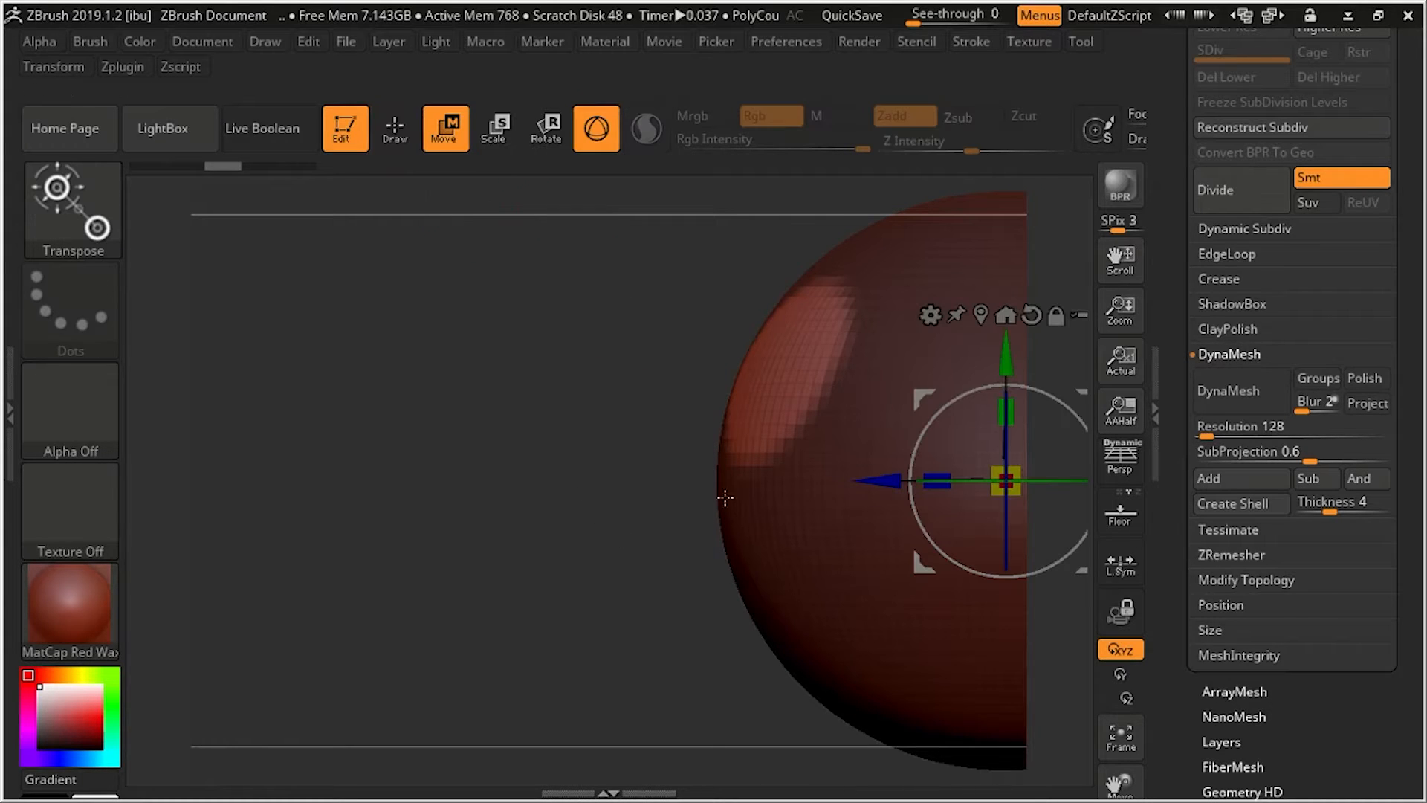
{"action": "left_click_drag", "start_coordinate": [563, 445], "coordinate": [362, 446], "text": "alt"}
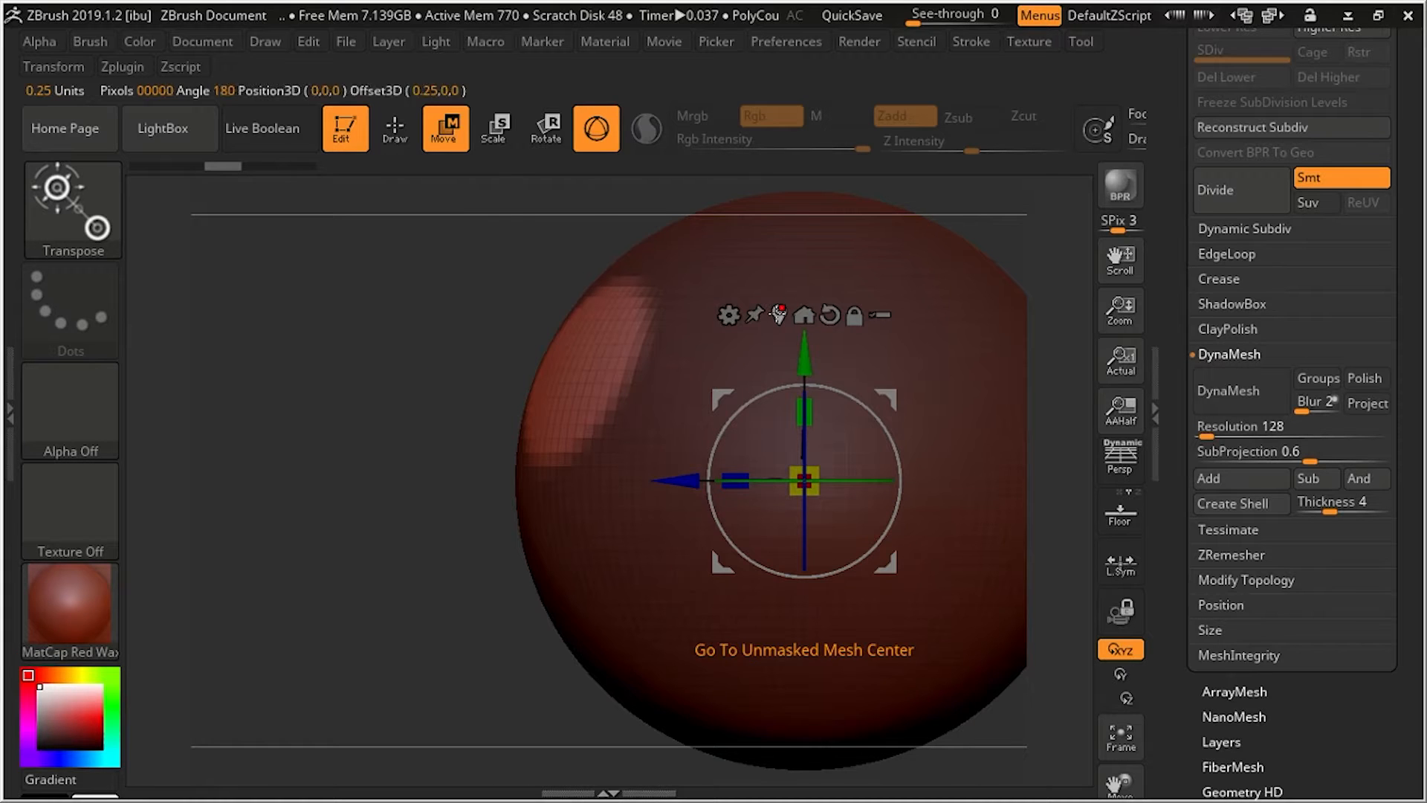
{"action": "left_click", "coordinate": [578, 370]}
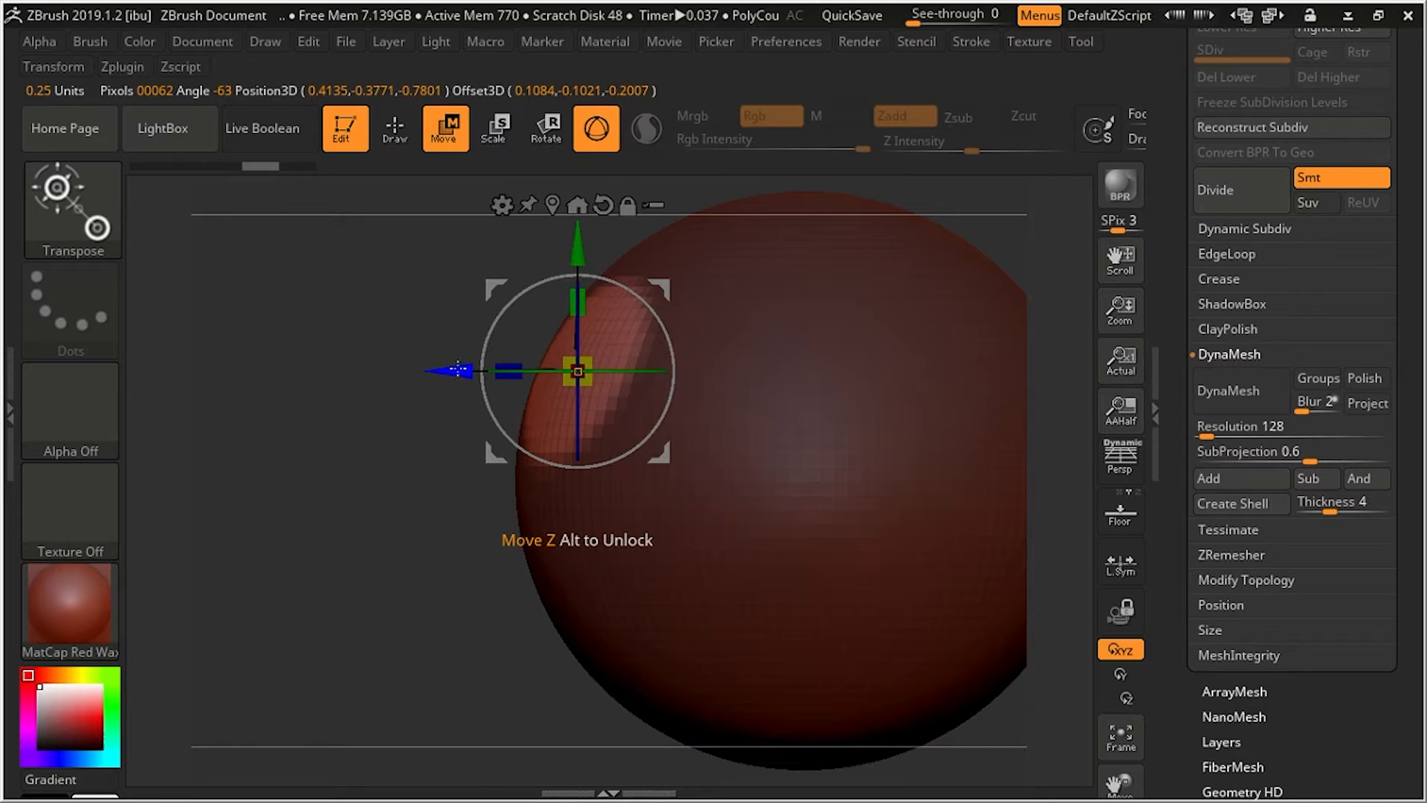
{"action": "left_click_drag", "start_coordinate": [457, 369], "coordinate": [236, 317]}
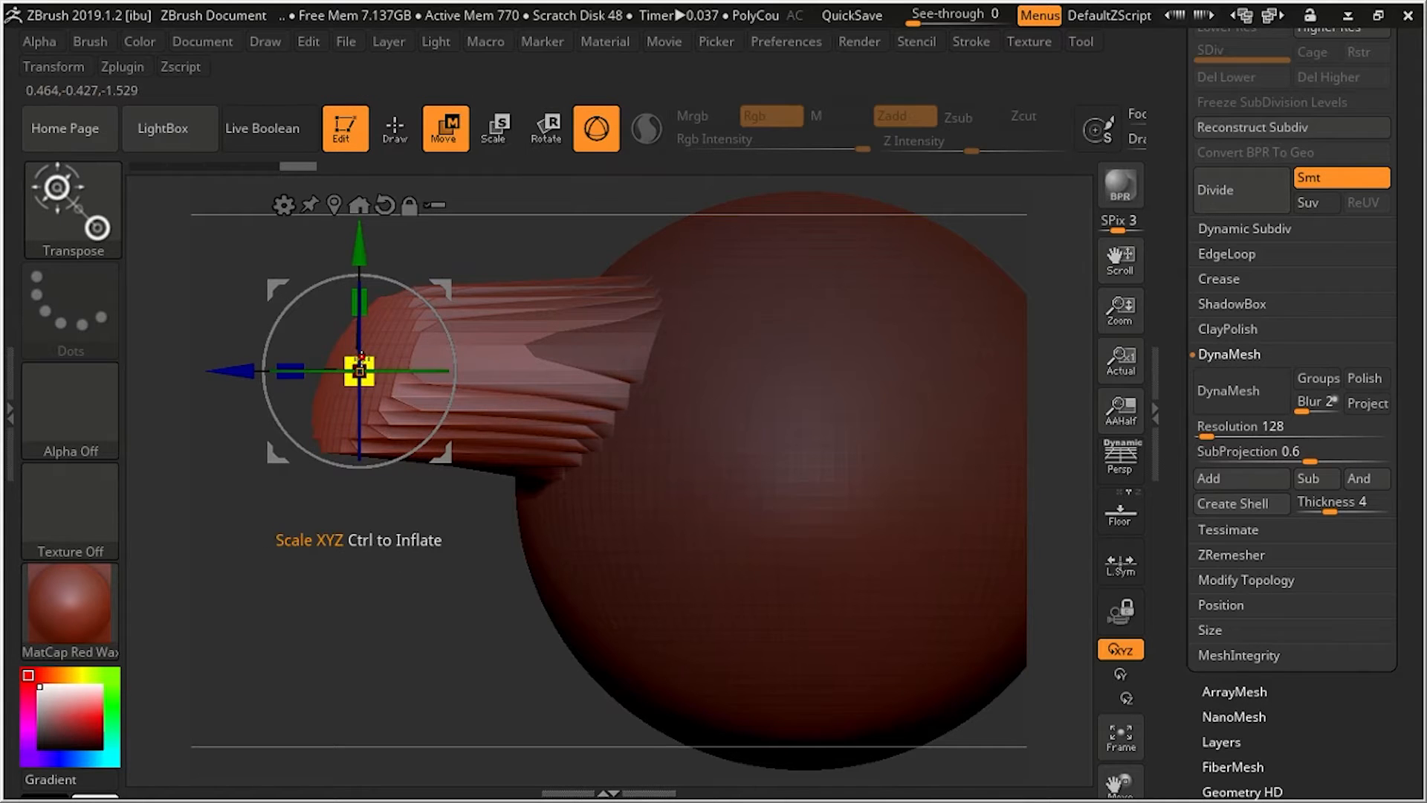
Scale the pulled-out eye ends down slightly on all axes, and try a small screen rotation before undoing it
{"action": "mouse_move", "coordinate": [359, 371]}
{"action": "left_mouse_down"}
{"action": "mouse_move", "coordinate": [386, 270]}
{"action": "mouse_move", "coordinate": [398, 416]}
{"action": "mouse_move", "coordinate": [405, 296]}
{"action": "mouse_move", "coordinate": [388, 368]}
{"action": "mouse_move", "coordinate": [383, 264]}
{"action": "mouse_move", "coordinate": [380, 377]}
{"action": "left_mouse_up"}
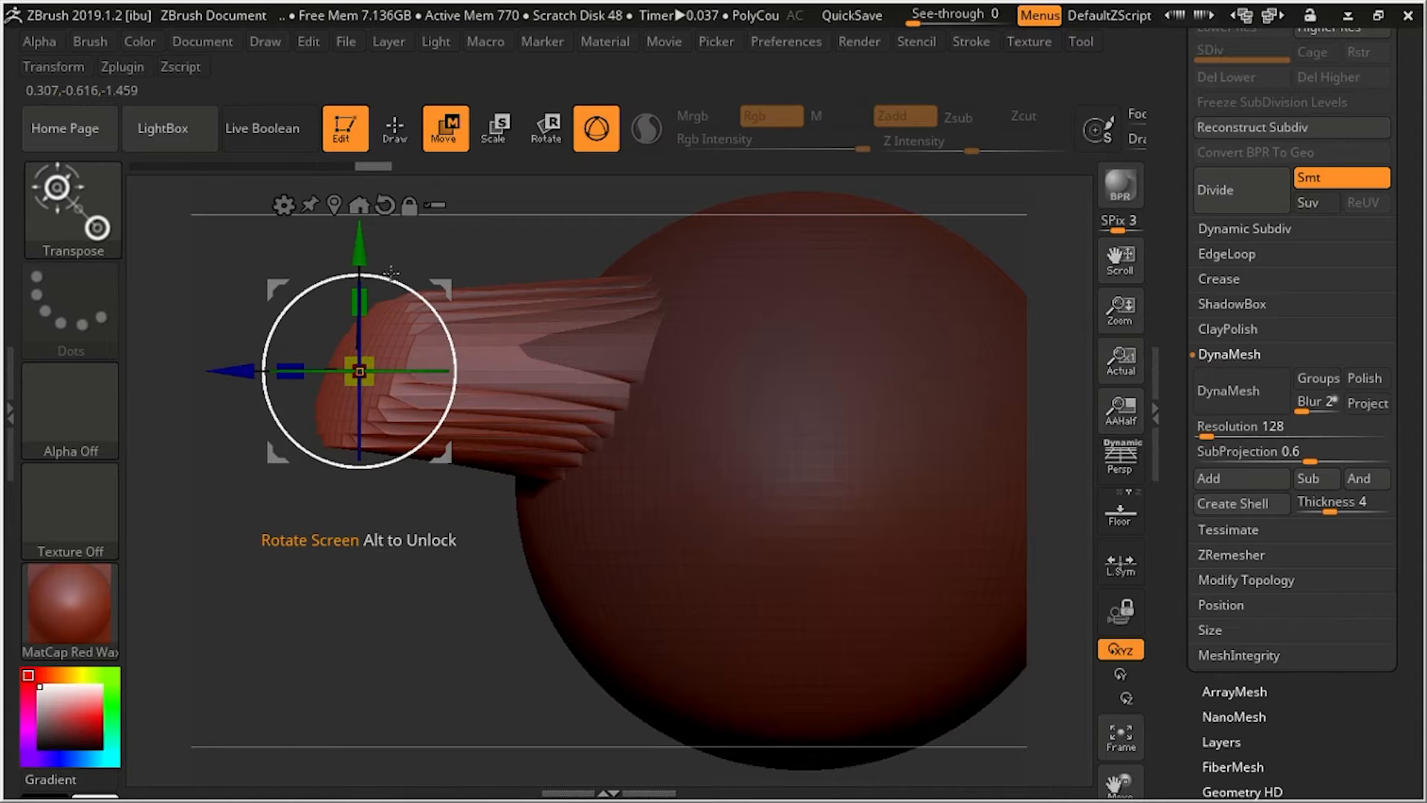
{"action": "left_click_drag", "start_coordinate": [386, 278], "coordinate": [383, 249]}
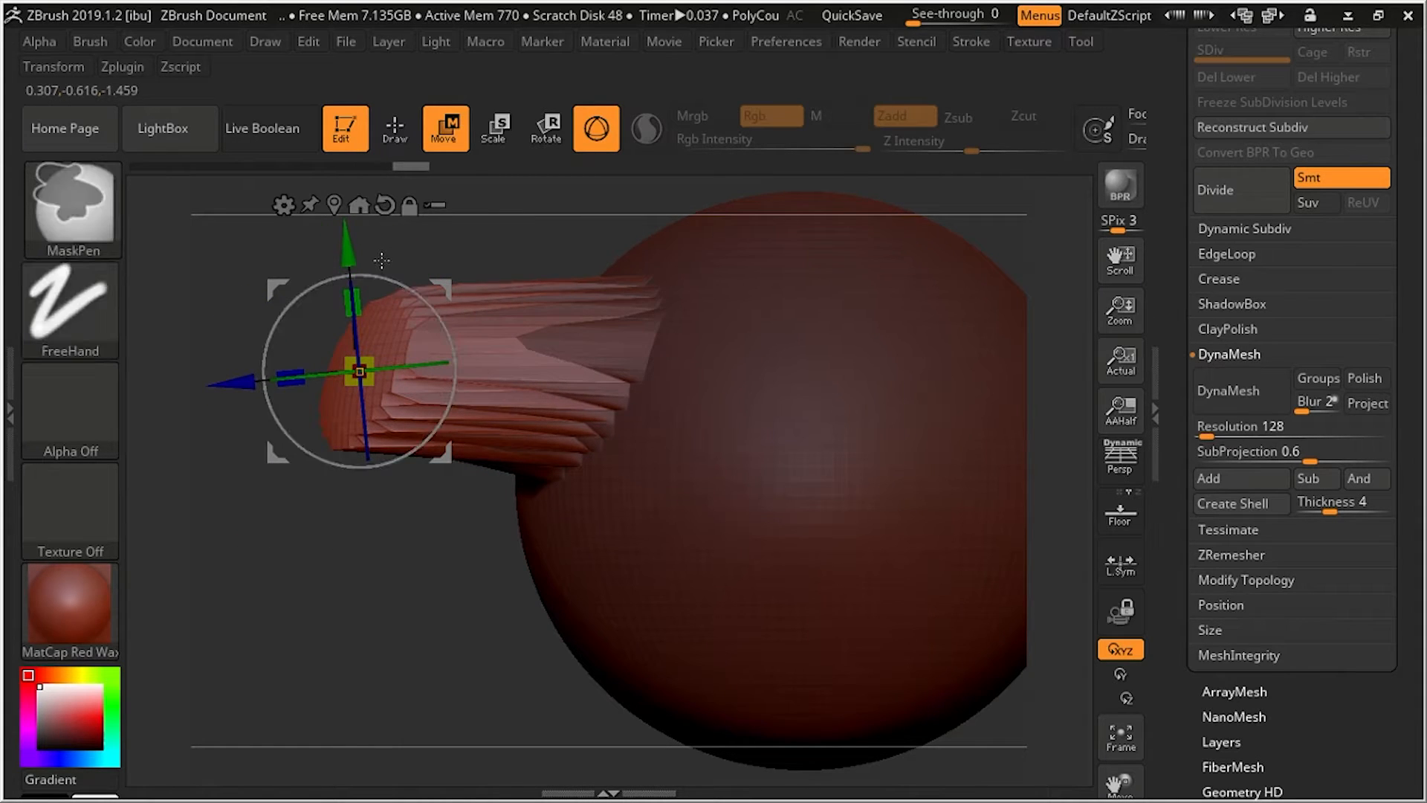
{"action": "key", "text": "ctrl+z"}
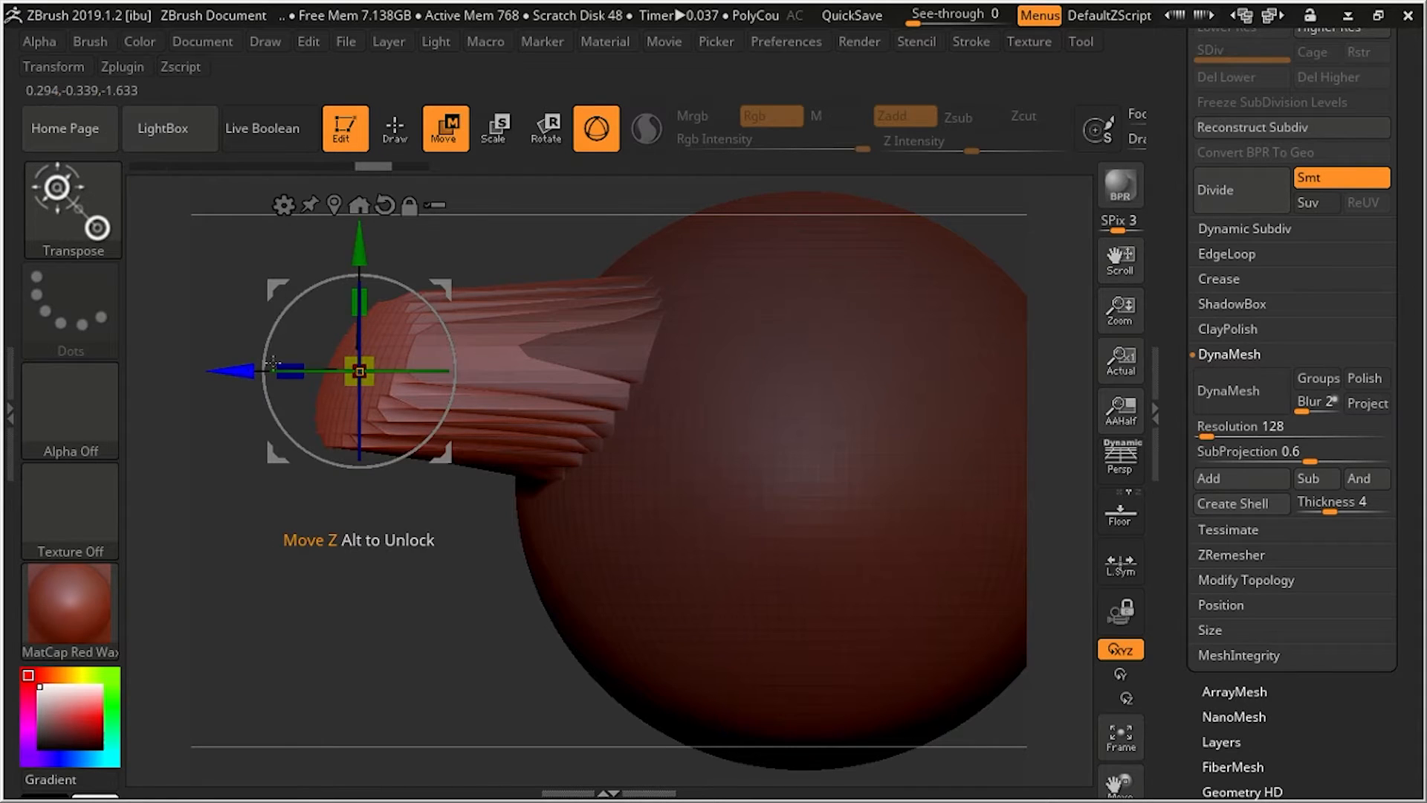
Raise the pulled-out, unmasked eye ends slightly along Y with the gizmo and bring the sphere to a front view
{"action": "left_click_drag", "start_coordinate": [359, 240], "coordinate": [360, 199]}
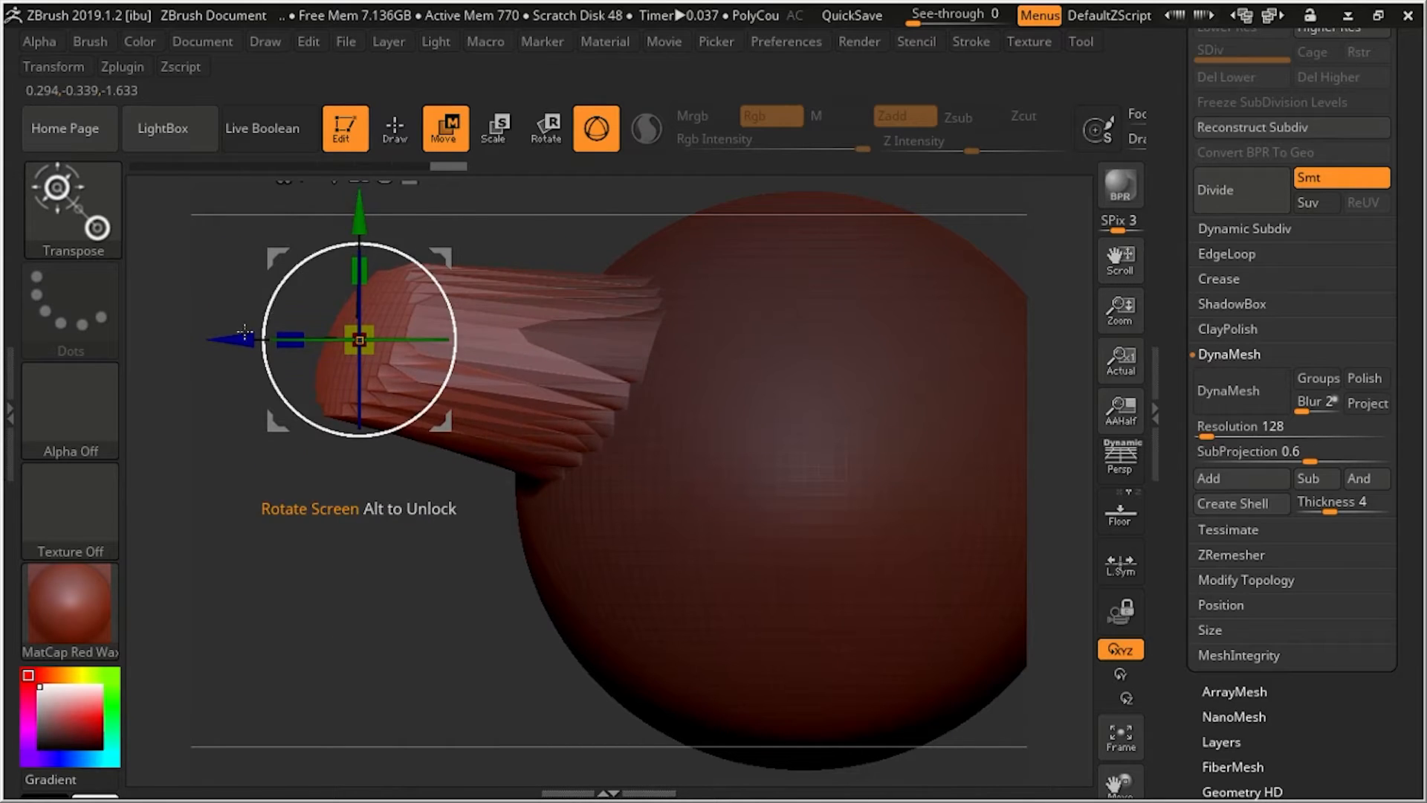
{"action": "left_click_drag", "start_coordinate": [237, 328], "coordinate": [261, 341]}
{"action": "left_click_drag", "start_coordinate": [408, 605], "coordinate": [481, 622]}
{"action": "left_click_drag", "start_coordinate": [656, 490], "coordinate": [915, 478]}
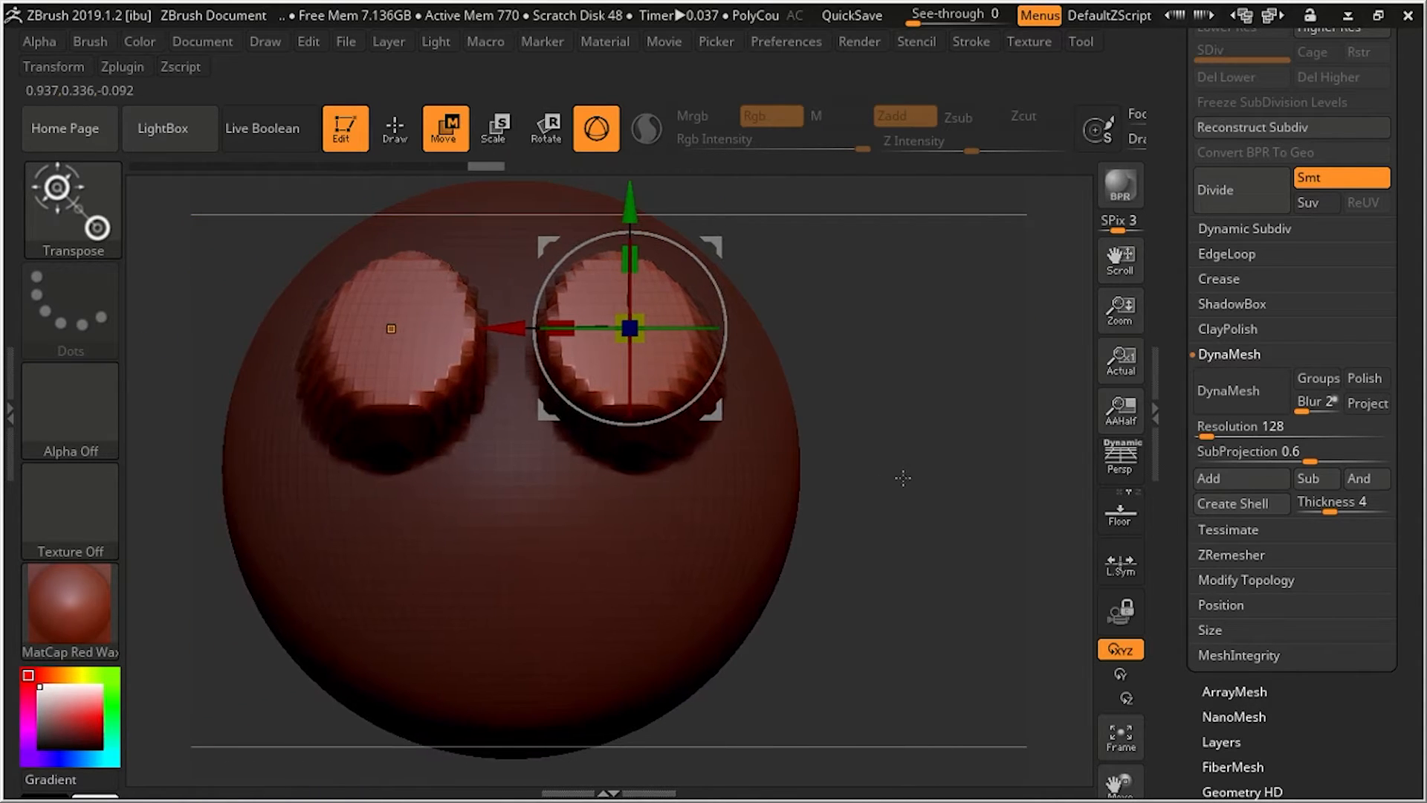
Clear the mask from the whole sphere
{"action": "key", "text": "ctrl"}
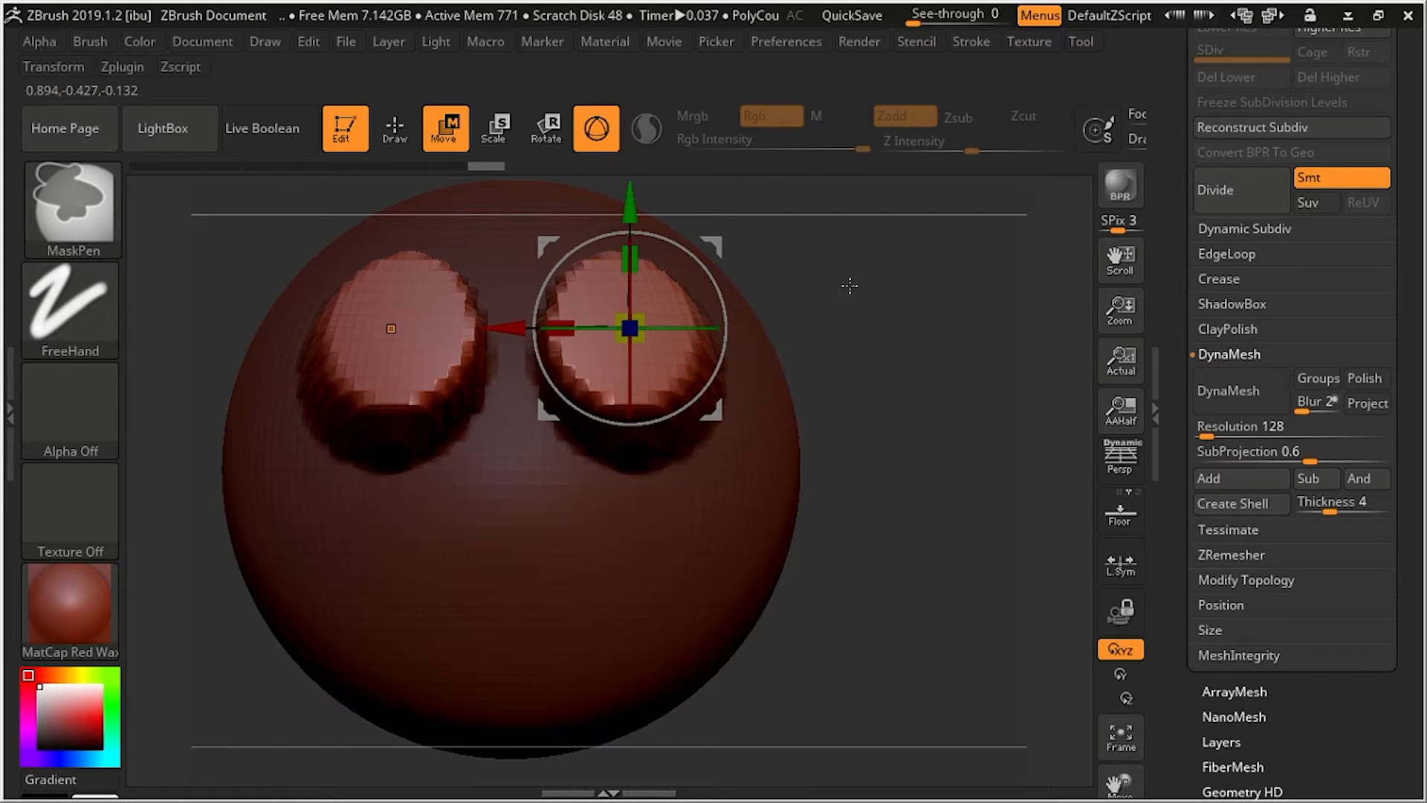
{"action": "left_click_drag", "start_coordinate": [850, 286], "coordinate": [844, 257], "text": "alt"}
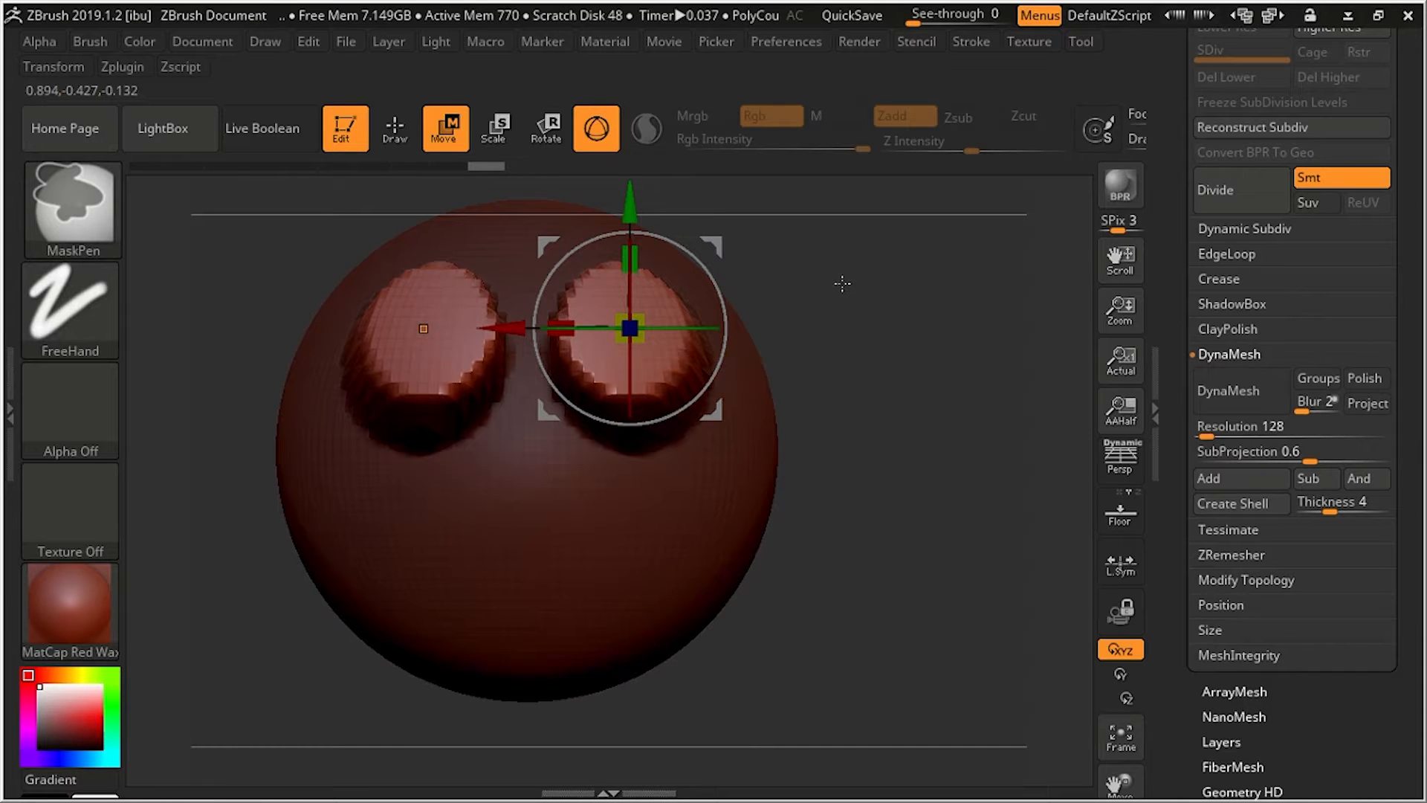
{"action": "mouse_move", "coordinate": [842, 281]}
{"action": "left_mouse_down", "text": "ctrl"}
{"action": "mouse_move", "coordinate": [930, 386]}
{"action": "mouse_move", "coordinate": [985, 491]}
{"action": "left_mouse_up", "text": "ctrl"}
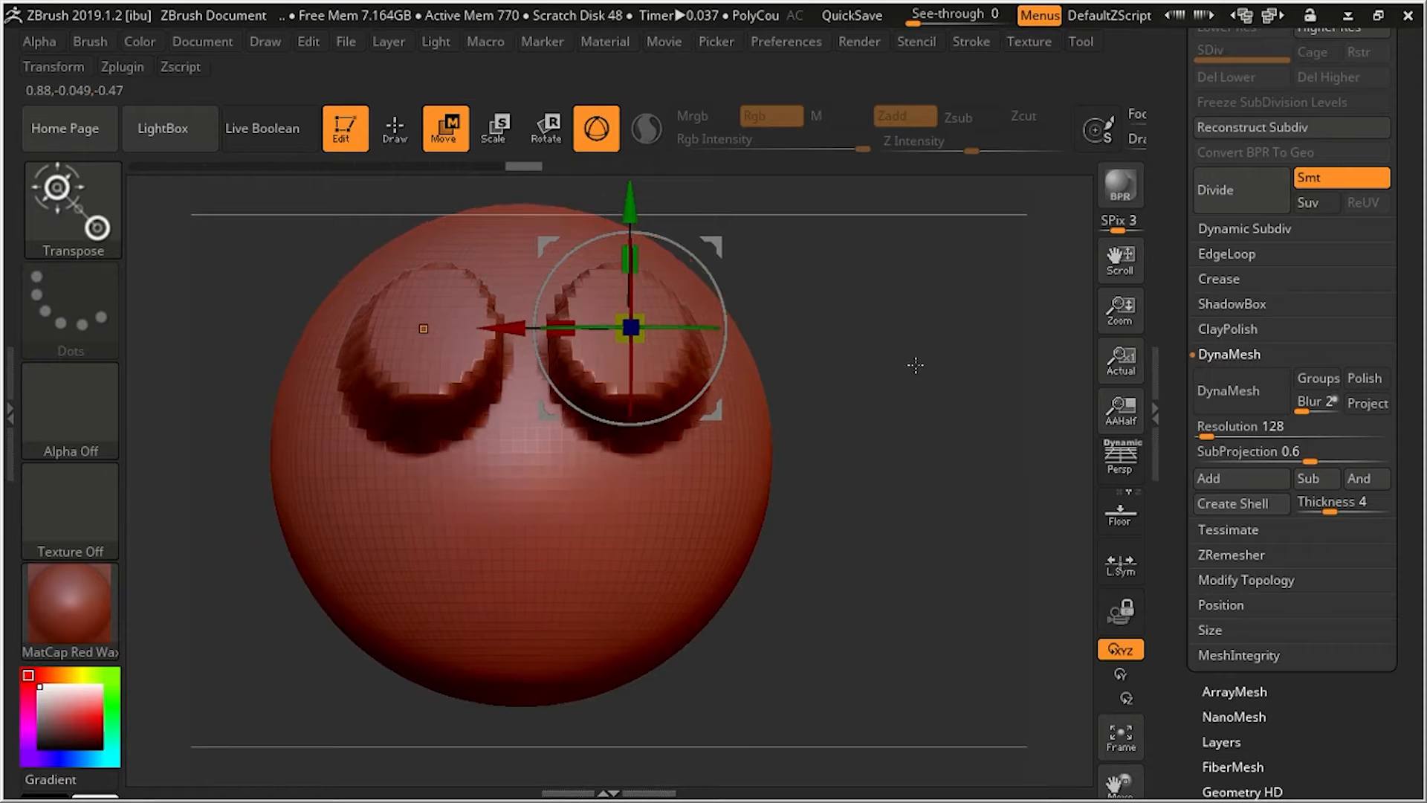
{"action": "key", "text": "ctrl"}
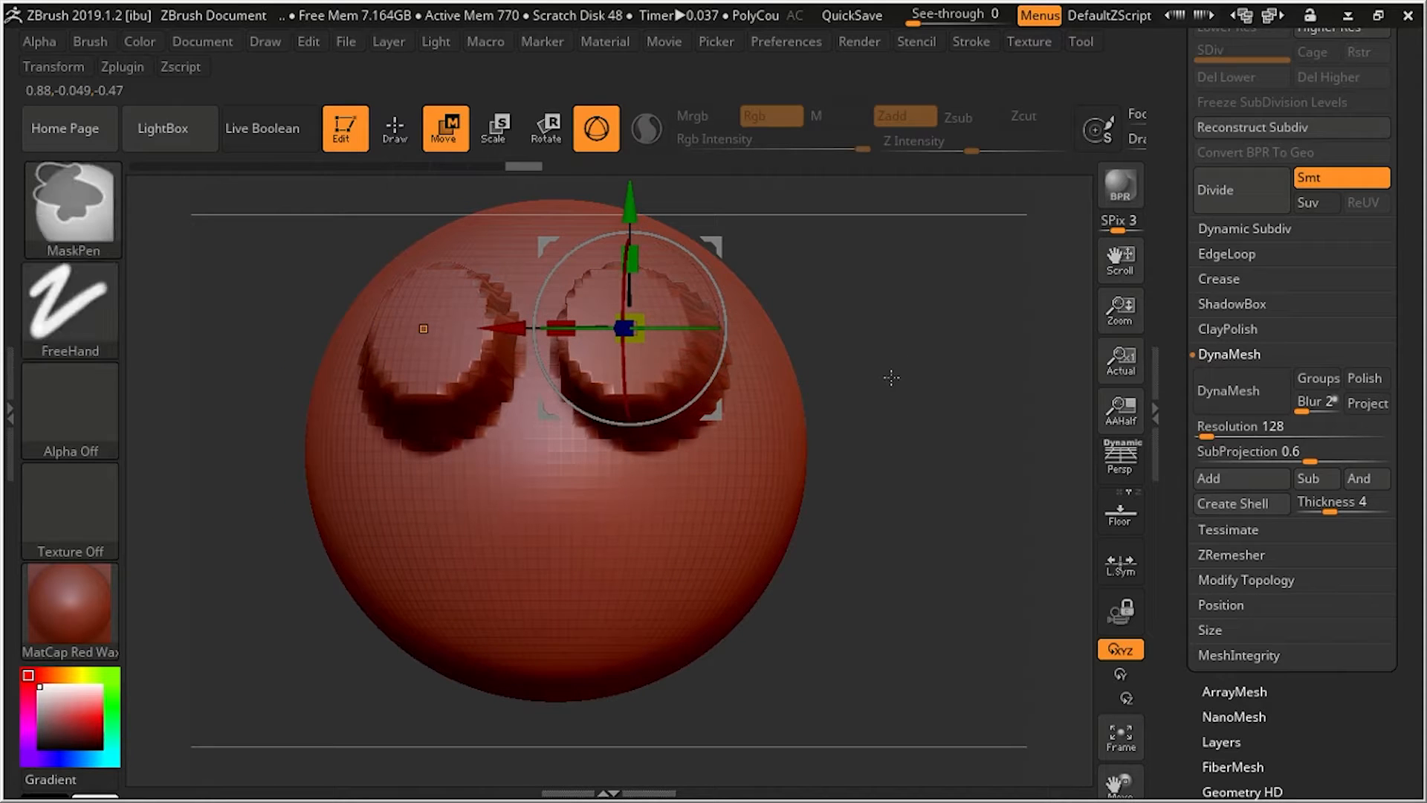
{"action": "key", "text": "ctrl"}
{"action": "mouse_move", "coordinate": [843, 284]}
{"action": "right_mouse_down", "text": "ctrl"}
{"action": "mouse_move", "coordinate": [919, 403]}
{"action": "mouse_move", "coordinate": [774, 270]}
{"action": "mouse_move", "coordinate": [867, 365]}
{"action": "mouse_move", "coordinate": [797, 305]}
{"action": "right_mouse_up", "text": "ctrl"}
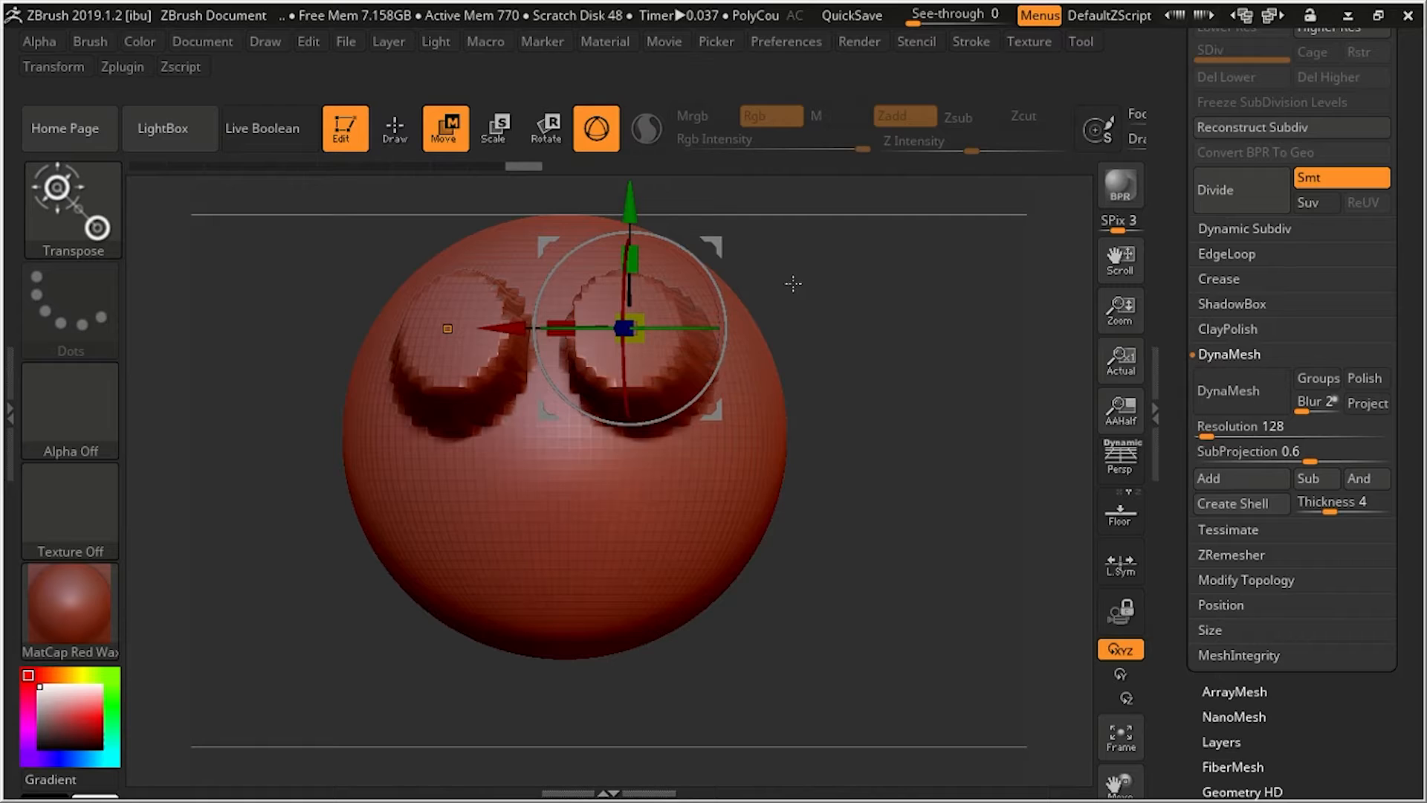
Return to the ClayBuildup brush and smooth the jagged, stretched eye stalks down into the sphere
{"action": "mouse_move", "coordinate": [895, 354]}
{"action": "right_mouse_down"}
{"action": "mouse_move", "coordinate": [691, 364]}
{"action": "mouse_move", "coordinate": [773, 448]}
{"action": "right_mouse_up"}
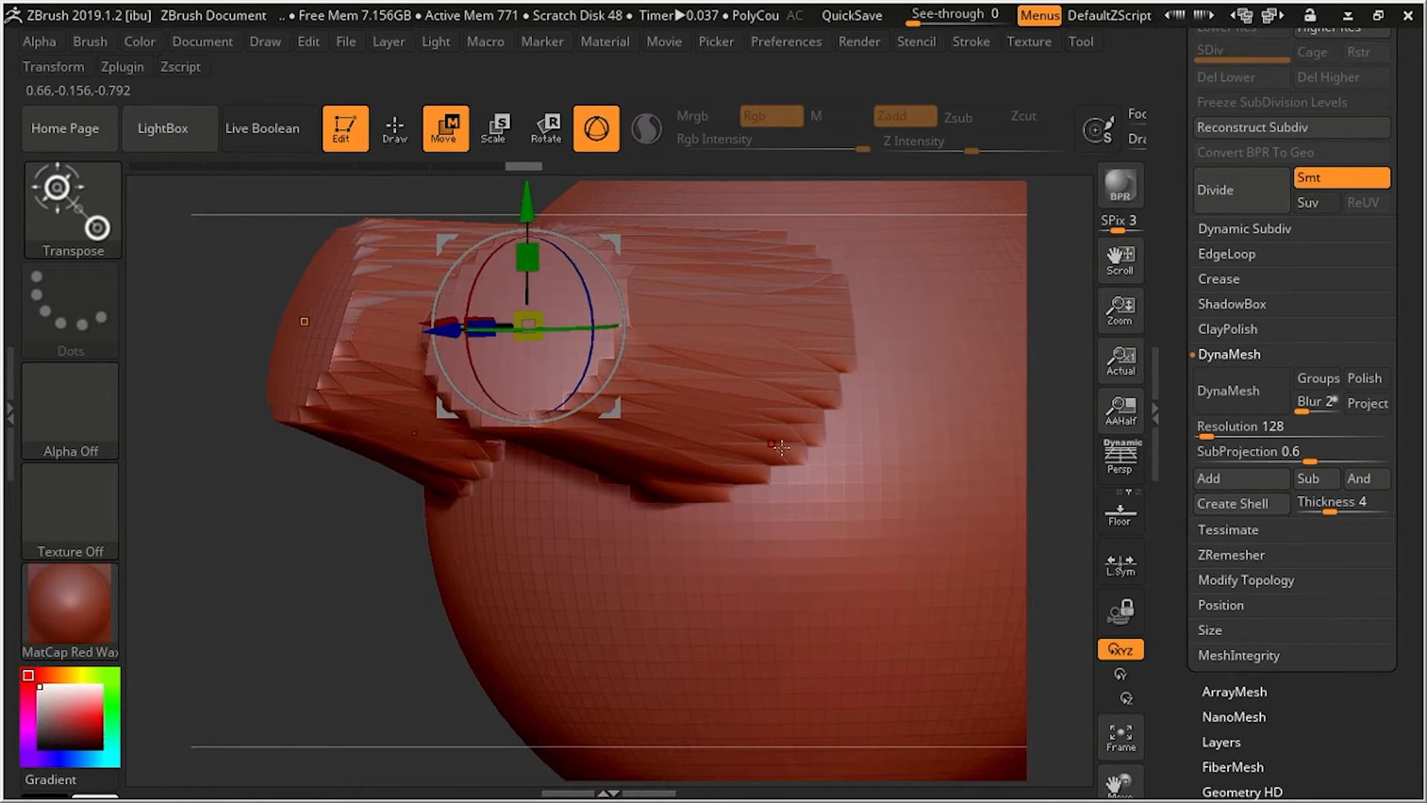
{"action": "right_click_drag", "start_coordinate": [833, 391], "coordinate": [806, 469]}
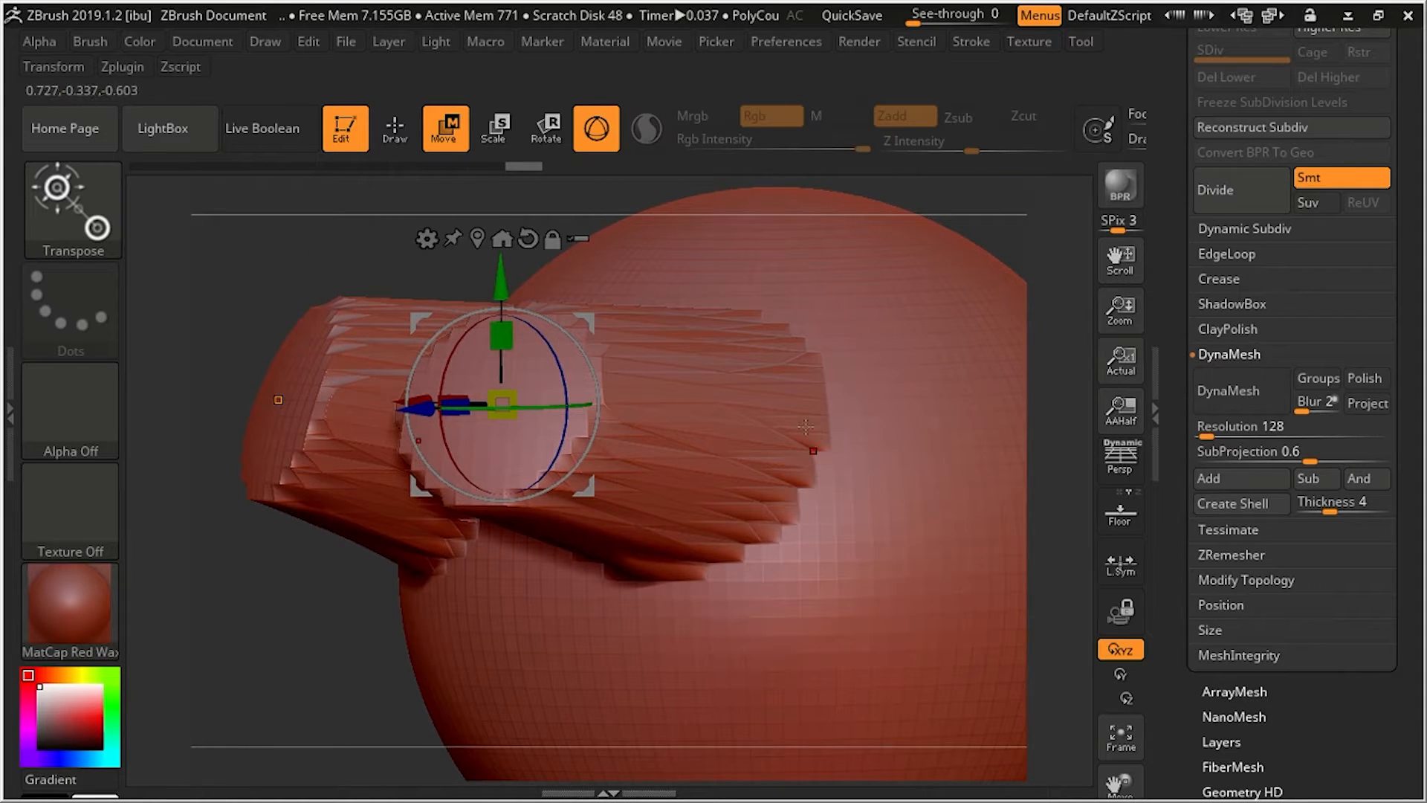
{"action": "left_click", "coordinate": [94, 222]}
{"action": "left_click", "coordinate": [56, 208]}
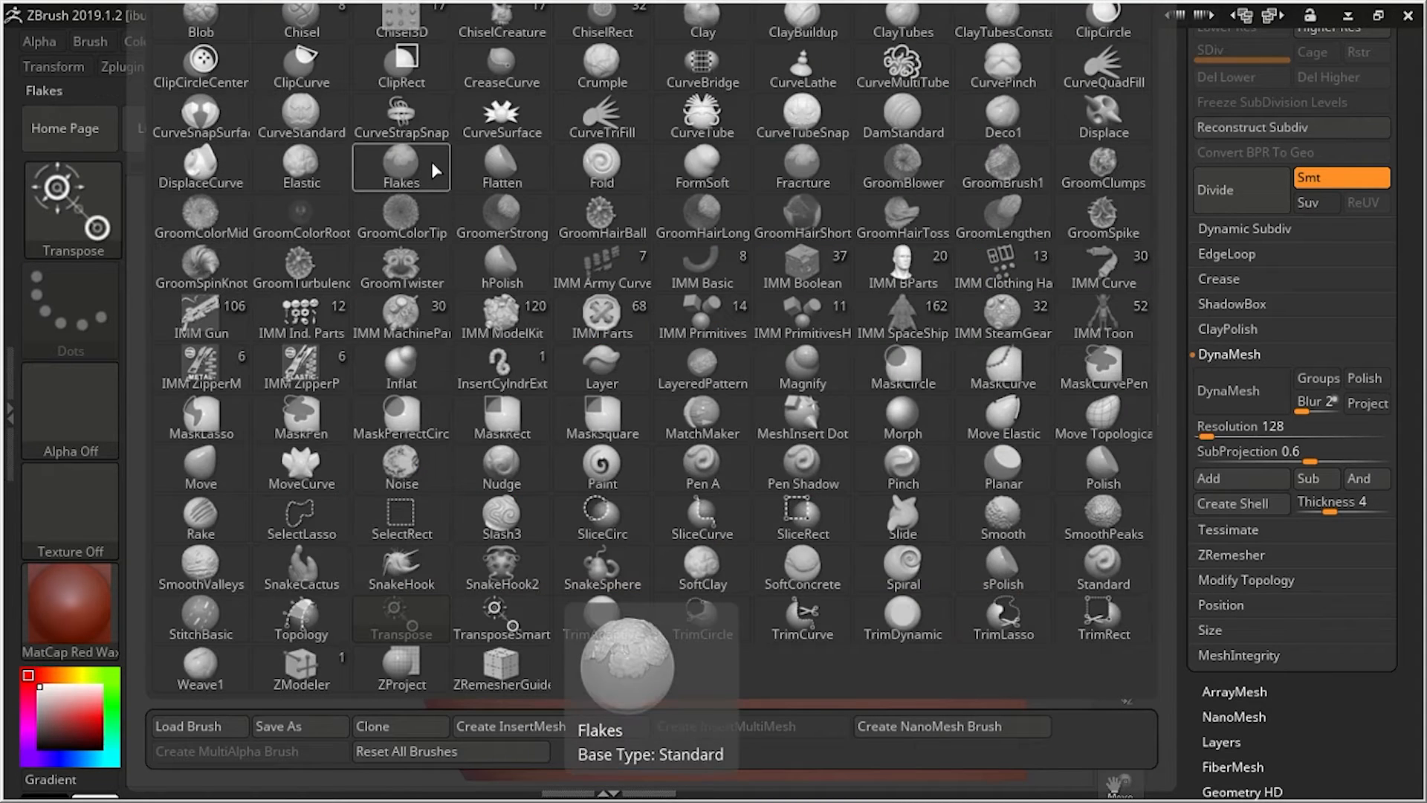
{"action": "key", "text": "c"}
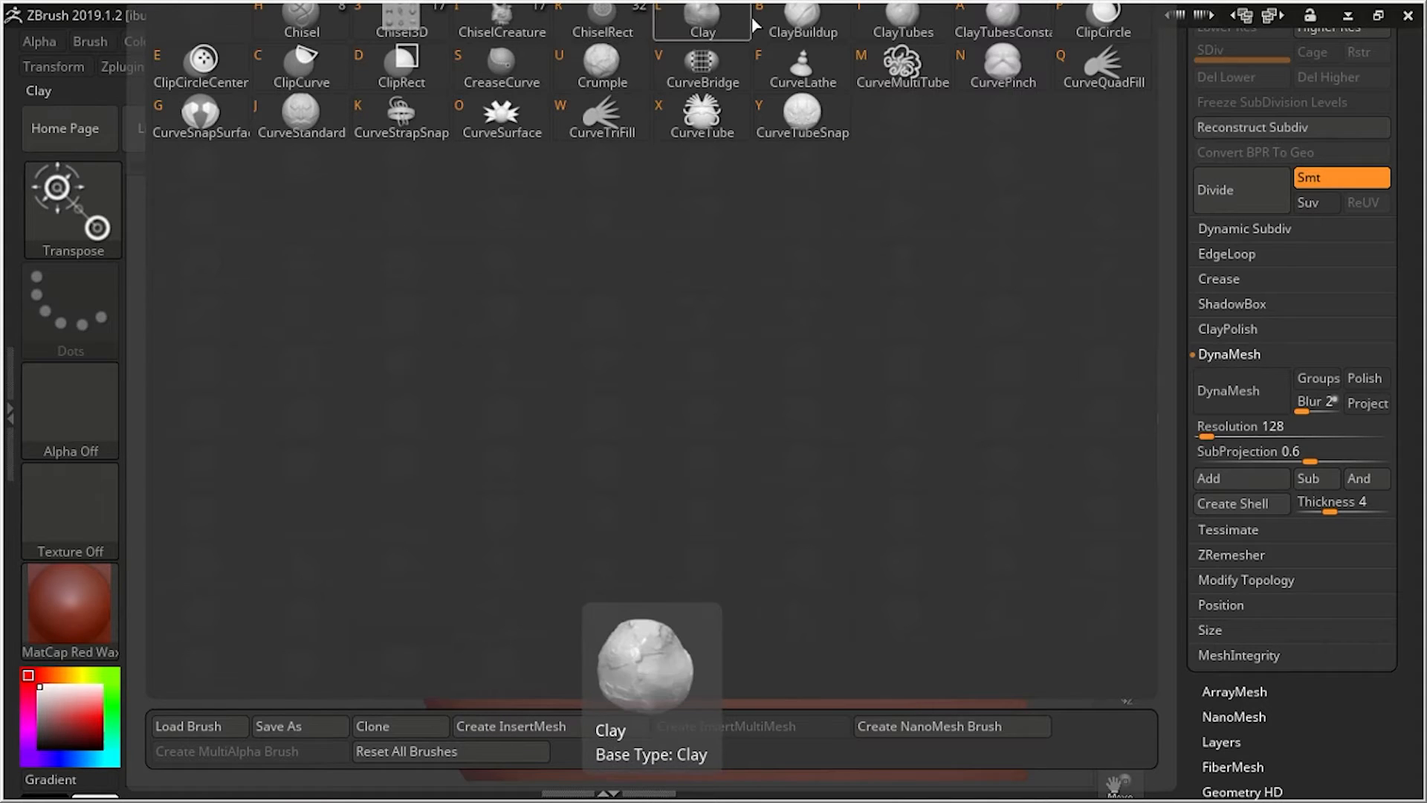
{"action": "left_click", "coordinate": [808, 26]}
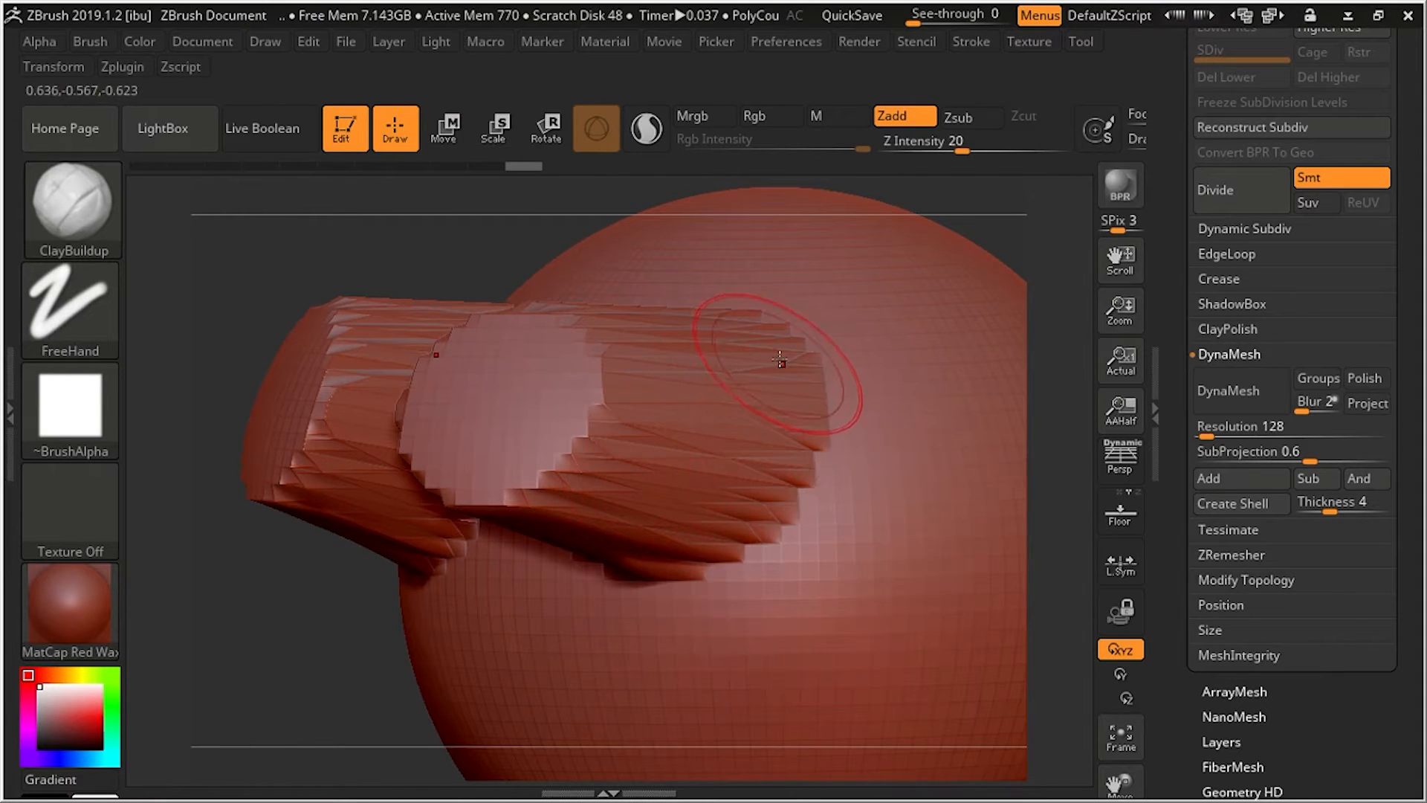
{"action": "mouse_move", "coordinate": [748, 446]}
{"action": "left_mouse_down", "text": "shift"}
{"action": "mouse_move", "coordinate": [756, 360]}
{"action": "mouse_move", "coordinate": [729, 526]}
{"action": "mouse_move", "coordinate": [659, 541]}
{"action": "mouse_move", "coordinate": [725, 394]}
{"action": "mouse_move", "coordinate": [662, 330]}
{"action": "mouse_move", "coordinate": [500, 516]}
{"action": "mouse_move", "coordinate": [350, 327]}
{"action": "mouse_move", "coordinate": [409, 446]}
{"action": "mouse_move", "coordinate": [510, 326]}
{"action": "mouse_move", "coordinate": [595, 460]}
{"action": "mouse_move", "coordinate": [319, 490]}
{"action": "mouse_move", "coordinate": [595, 320]}
{"action": "mouse_move", "coordinate": [643, 593]}
{"action": "mouse_move", "coordinate": [793, 574]}
{"action": "left_mouse_up", "text": "shift"}
{"action": "mouse_move", "coordinate": [845, 318]}
{"action": "left_mouse_down", "text": "shift"}
{"action": "mouse_move", "coordinate": [334, 476]}
{"action": "mouse_move", "coordinate": [542, 493]}
{"action": "mouse_move", "coordinate": [654, 446]}
{"action": "mouse_move", "coordinate": [507, 394]}
{"action": "mouse_move", "coordinate": [386, 446]}
{"action": "mouse_move", "coordinate": [565, 446]}
{"action": "mouse_move", "coordinate": [483, 520]}
{"action": "mouse_move", "coordinate": [379, 397]}
{"action": "left_mouse_up", "text": "shift"}
Lay a vertical ClayBuildup ridge down the middle between the eye areas, and try smoothing it before undoing the smoothing
{"action": "mouse_move", "coordinate": [296, 463]}
{"action": "left_mouse_down"}
{"action": "mouse_move", "coordinate": [346, 389]}
{"action": "mouse_move", "coordinate": [333, 416]}
{"action": "left_mouse_up"}
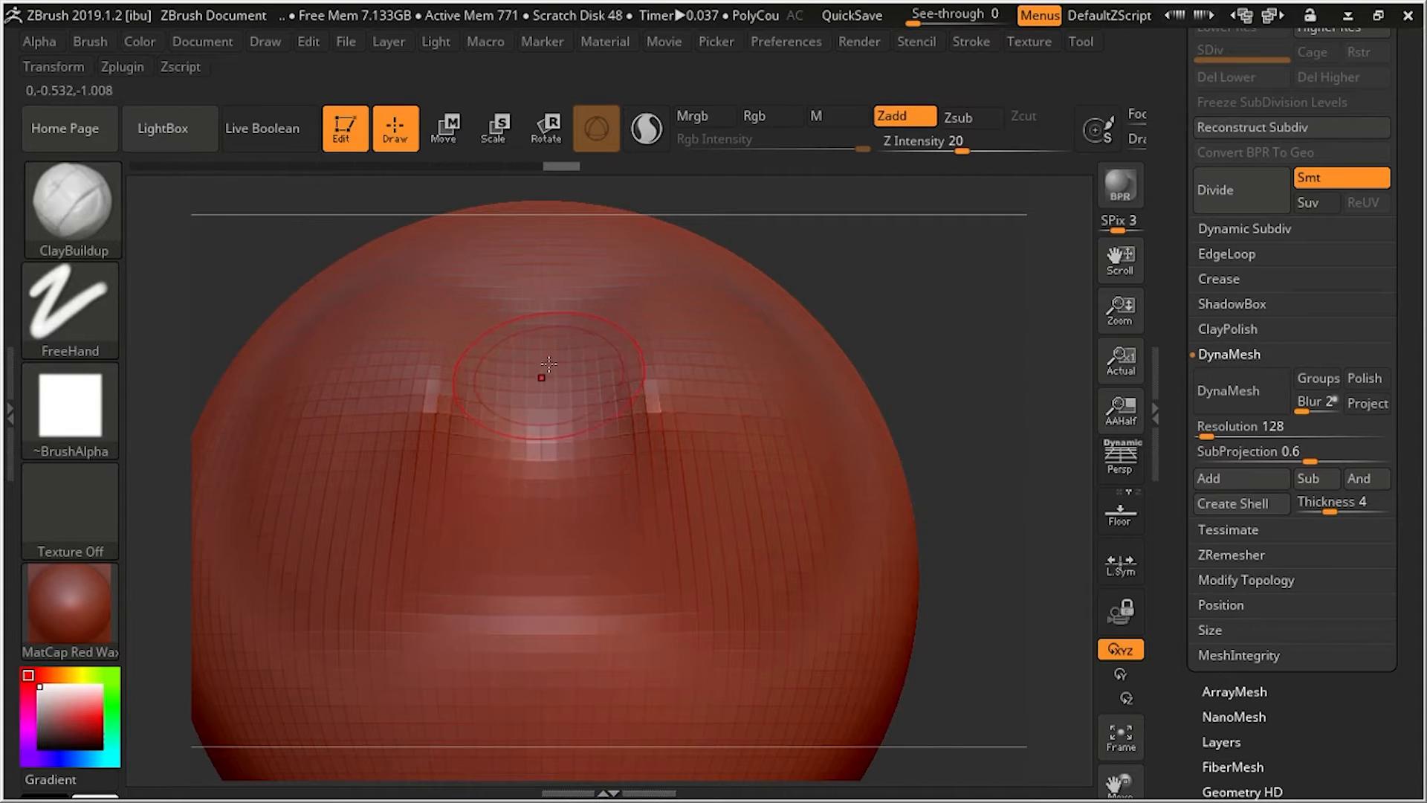
{"action": "mouse_move", "coordinate": [548, 327]}
{"action": "left_mouse_down"}
{"action": "mouse_move", "coordinate": [544, 291]}
{"action": "mouse_move", "coordinate": [543, 617]}
{"action": "left_mouse_up"}
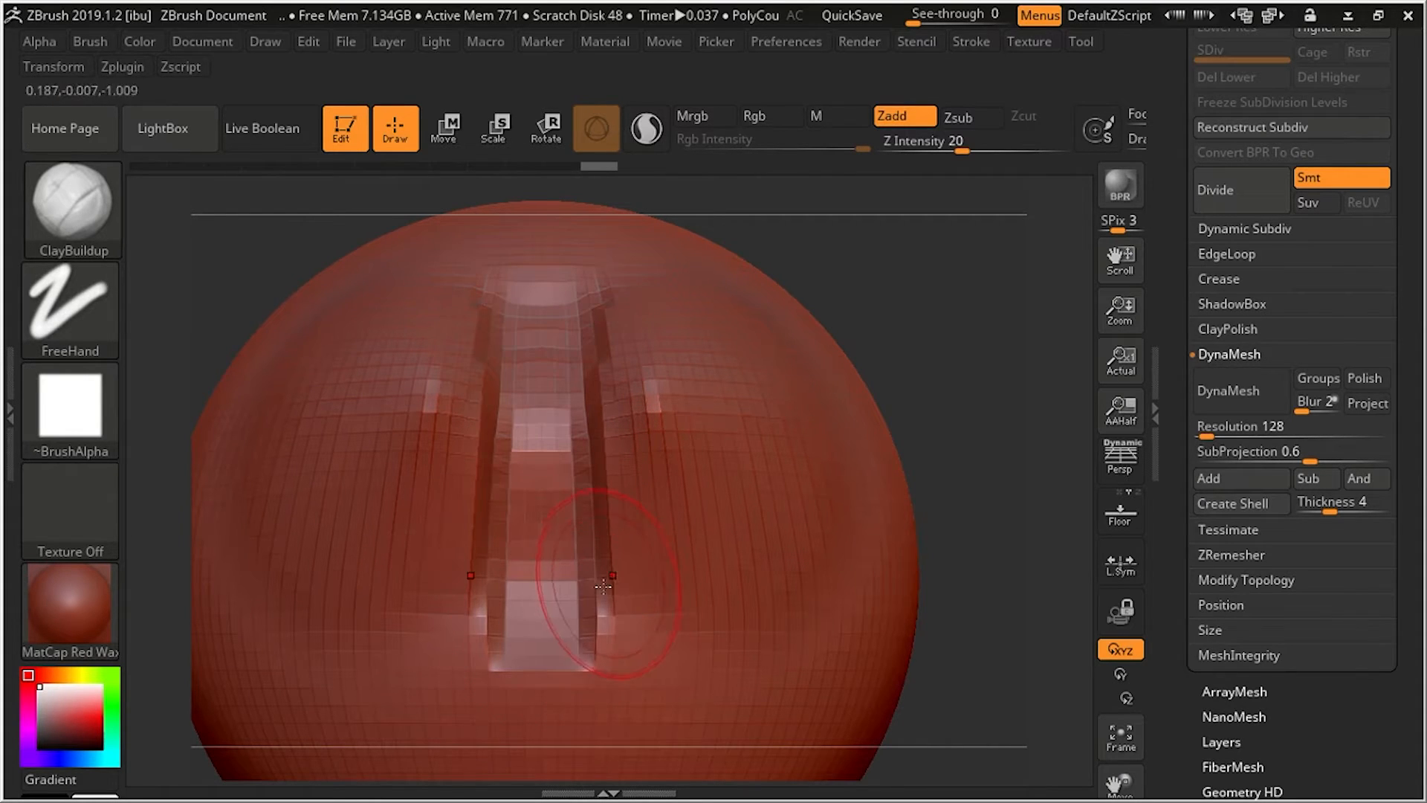
{"action": "key", "text": "shift"}
{"action": "mouse_move", "coordinate": [538, 324]}
{"action": "left_mouse_down", "text": "shift"}
{"action": "mouse_move", "coordinate": [543, 661]}
{"action": "mouse_move", "coordinate": [537, 595]}
{"action": "mouse_move", "coordinate": [577, 371]}
{"action": "left_mouse_up", "text": "shift"}
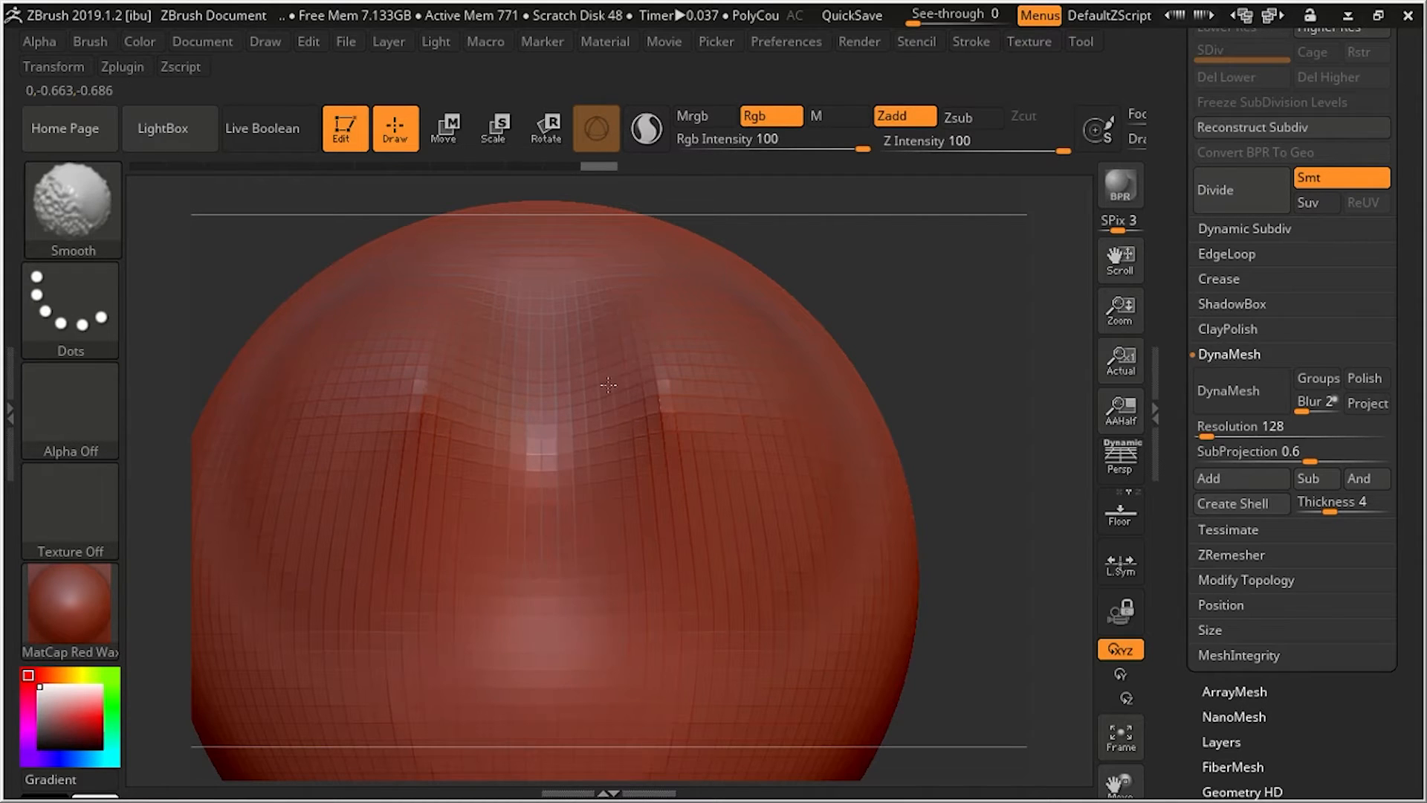
{"action": "mouse_move", "coordinate": [975, 350]}
{"action": "left_mouse_down"}
{"action": "mouse_move", "coordinate": [914, 277]}
{"action": "mouse_move", "coordinate": [956, 322]}
{"action": "mouse_move", "coordinate": [939, 230]}
{"action": "mouse_move", "coordinate": [954, 214]}
{"action": "mouse_move", "coordinate": [963, 308]}
{"action": "left_mouse_up"}
{"action": "key", "text": "ctrl+z"}
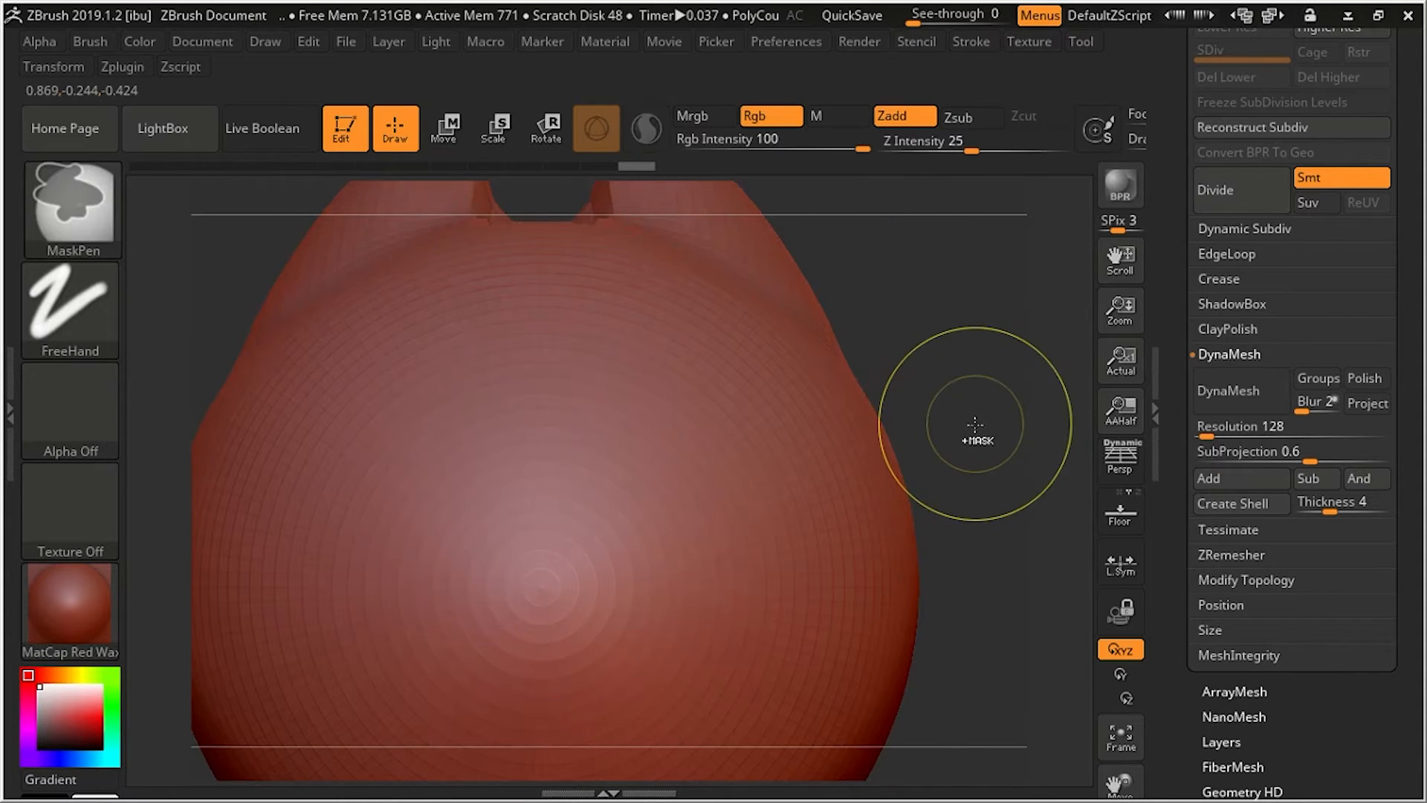
Pull two symmetric corners outward on the underside of the sphere with an enlarged Move Topological brush
{"action": "mouse_move", "coordinate": [973, 424]}
{"action": "right_mouse_down", "text": "ctrl"}
{"action": "mouse_move", "coordinate": [870, 328]}
{"action": "mouse_move", "coordinate": [901, 427]}
{"action": "right_mouse_up", "text": "ctrl"}
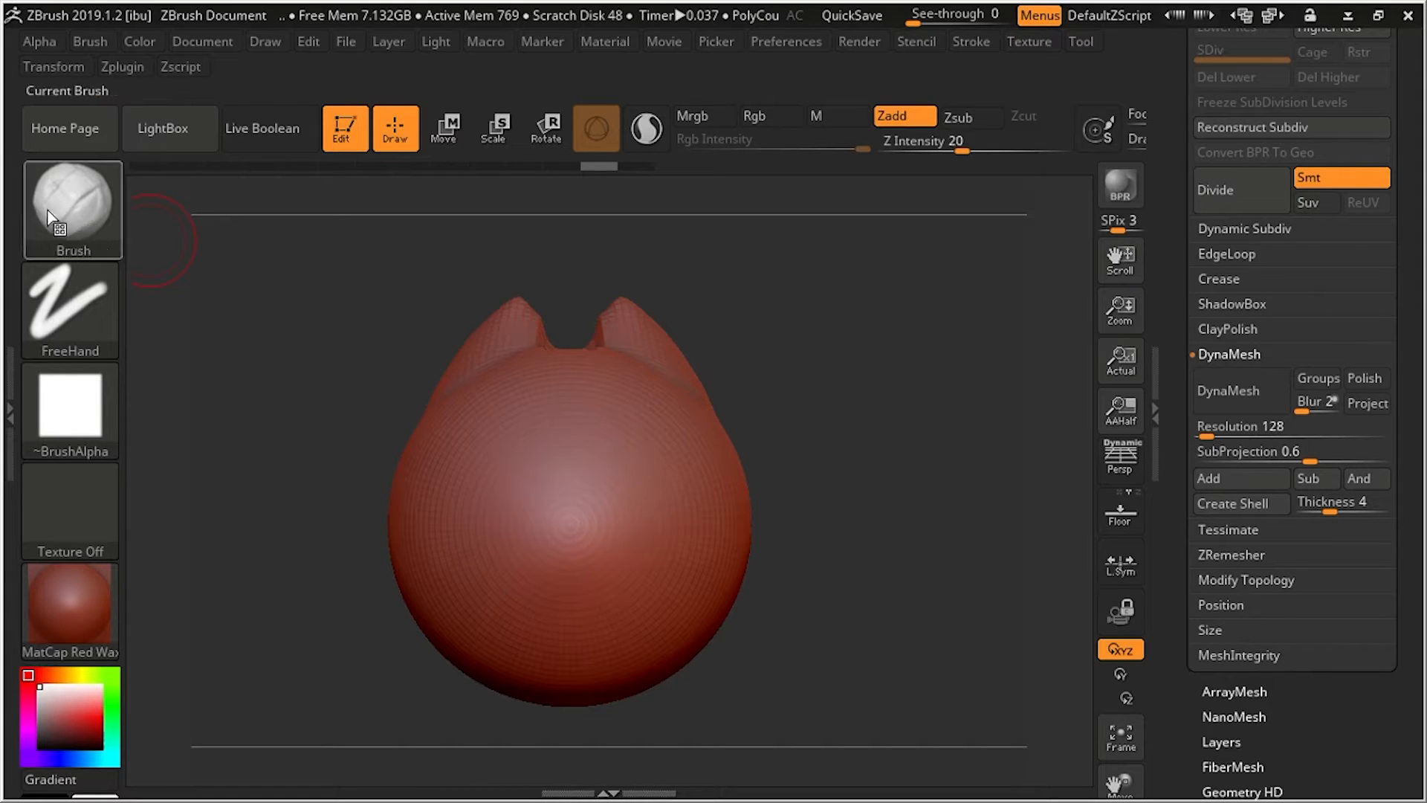
{"action": "left_click", "coordinate": [72, 205]}
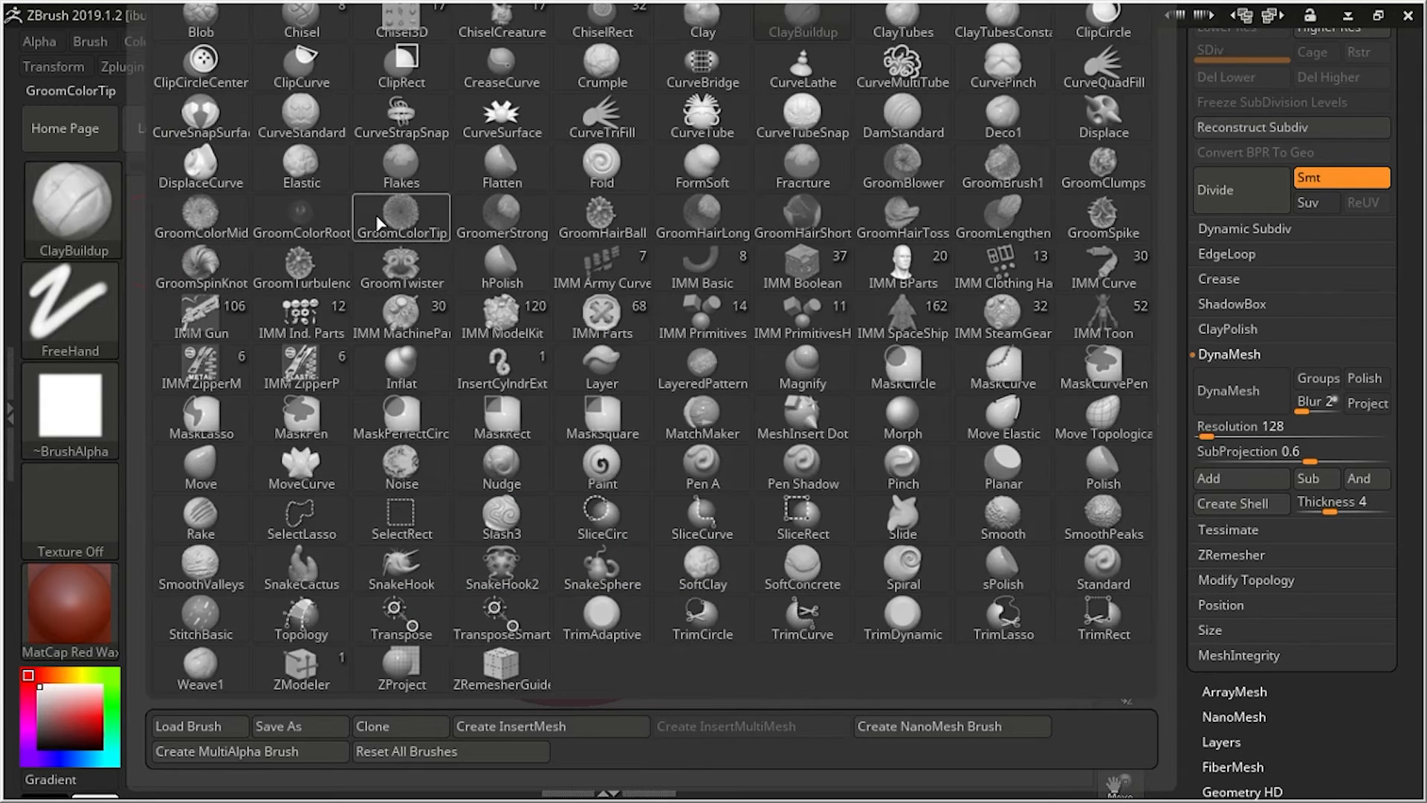
{"action": "key", "text": "m"}
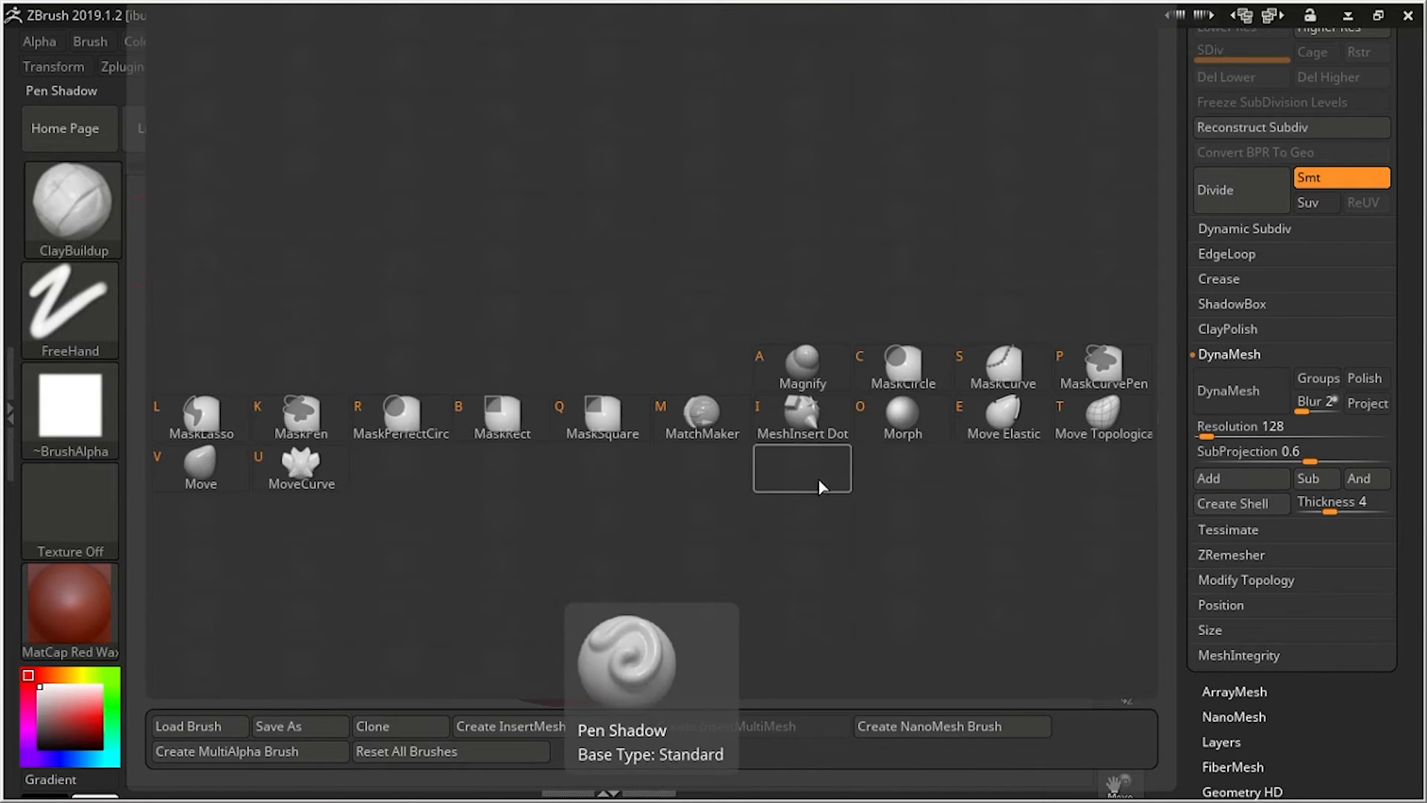
{"action": "left_click", "coordinate": [1101, 426]}
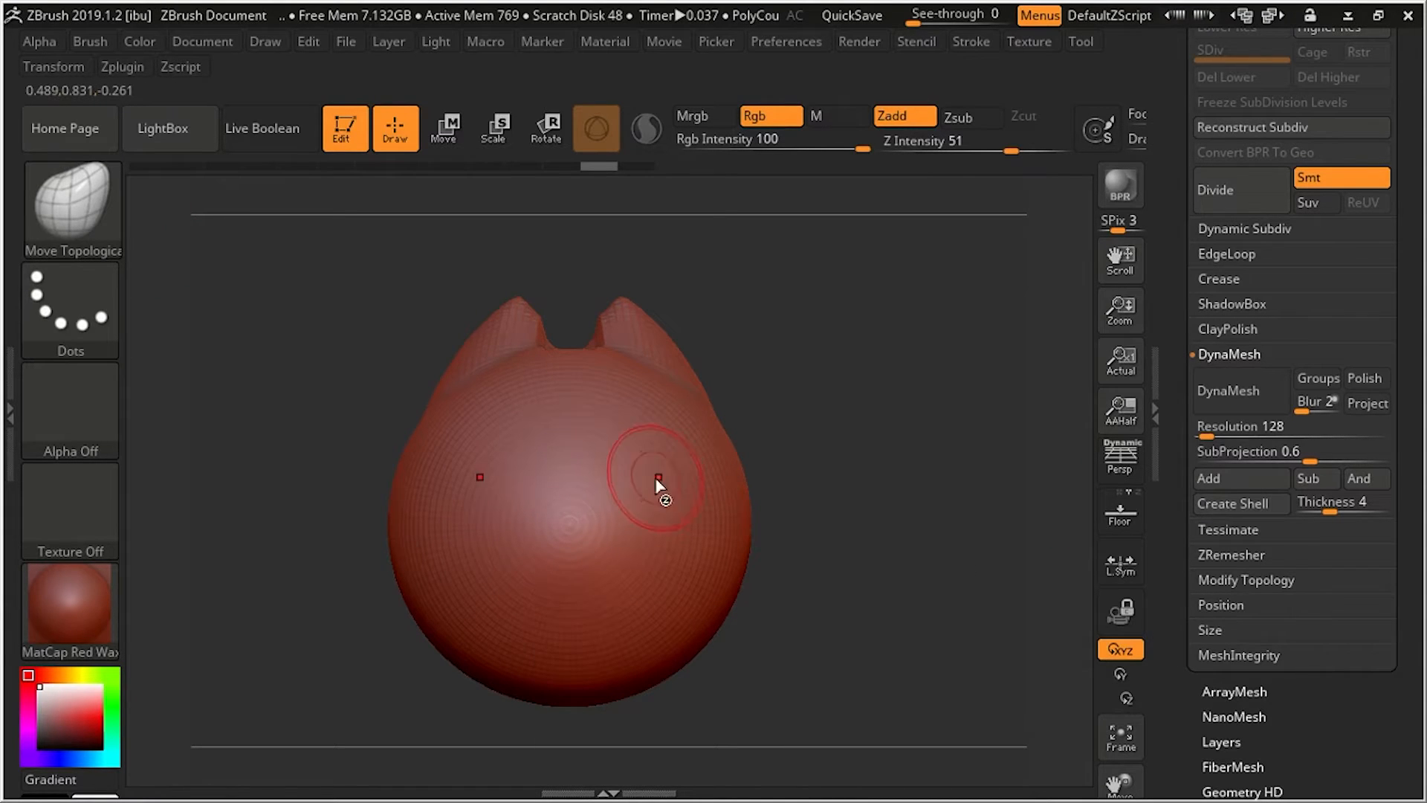
{"action": "key", "text": "bracketright"}
{"action": "mouse_move", "coordinate": [668, 472]}
{"action": "left_mouse_down"}
{"action": "mouse_move", "coordinate": [797, 402]}
{"action": "mouse_move", "coordinate": [669, 468]}
{"action": "mouse_move", "coordinate": [743, 401]}
{"action": "mouse_move", "coordinate": [723, 381]}
{"action": "mouse_move", "coordinate": [742, 392]}
{"action": "mouse_move", "coordinate": [684, 446]}
{"action": "mouse_move", "coordinate": [673, 439]}
{"action": "left_mouse_up"}
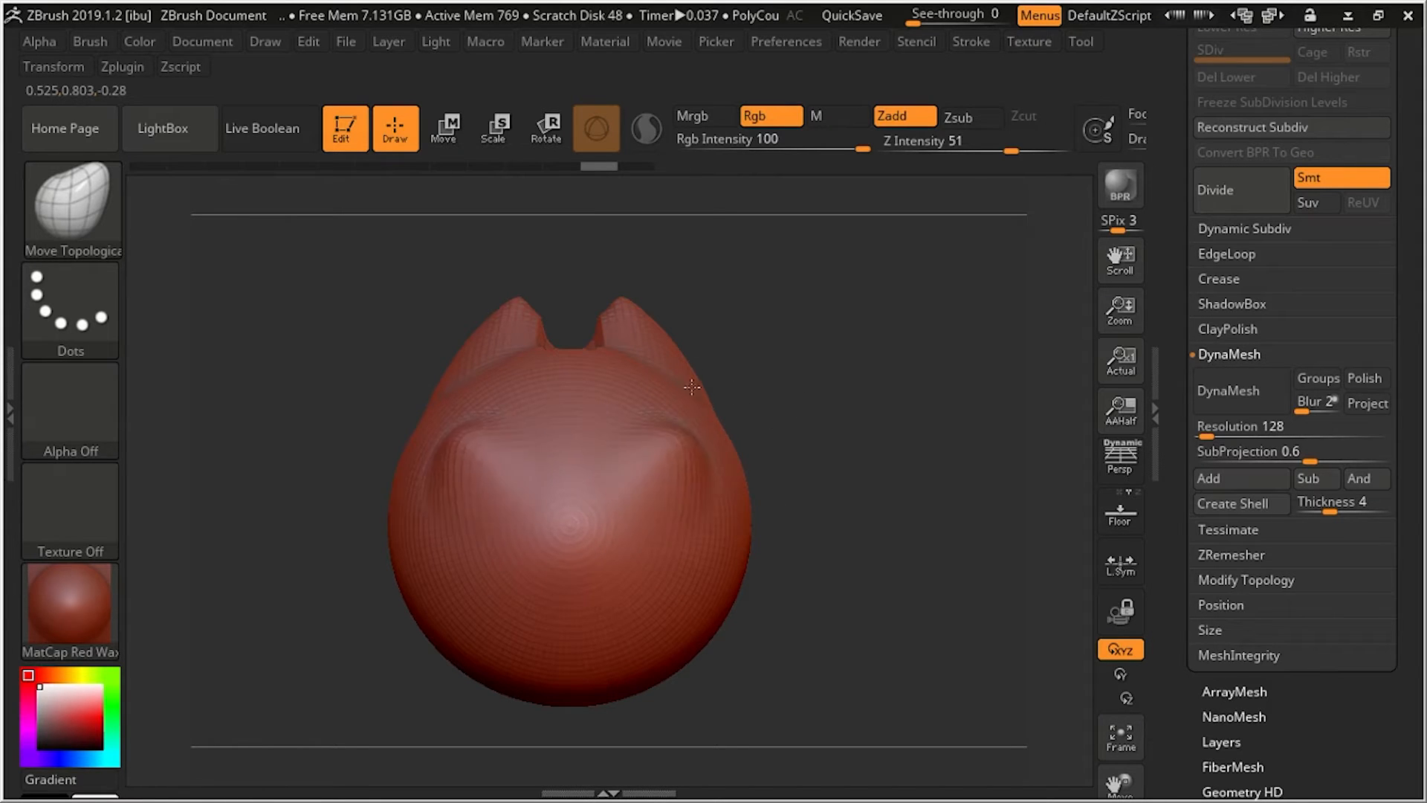
Flatten the pulled corners and the surface around them on the underside with the hPolish brush
{"action": "scroll", "coordinate": [673, 439], "scroll_direction": "up", "scroll_amount": 3}
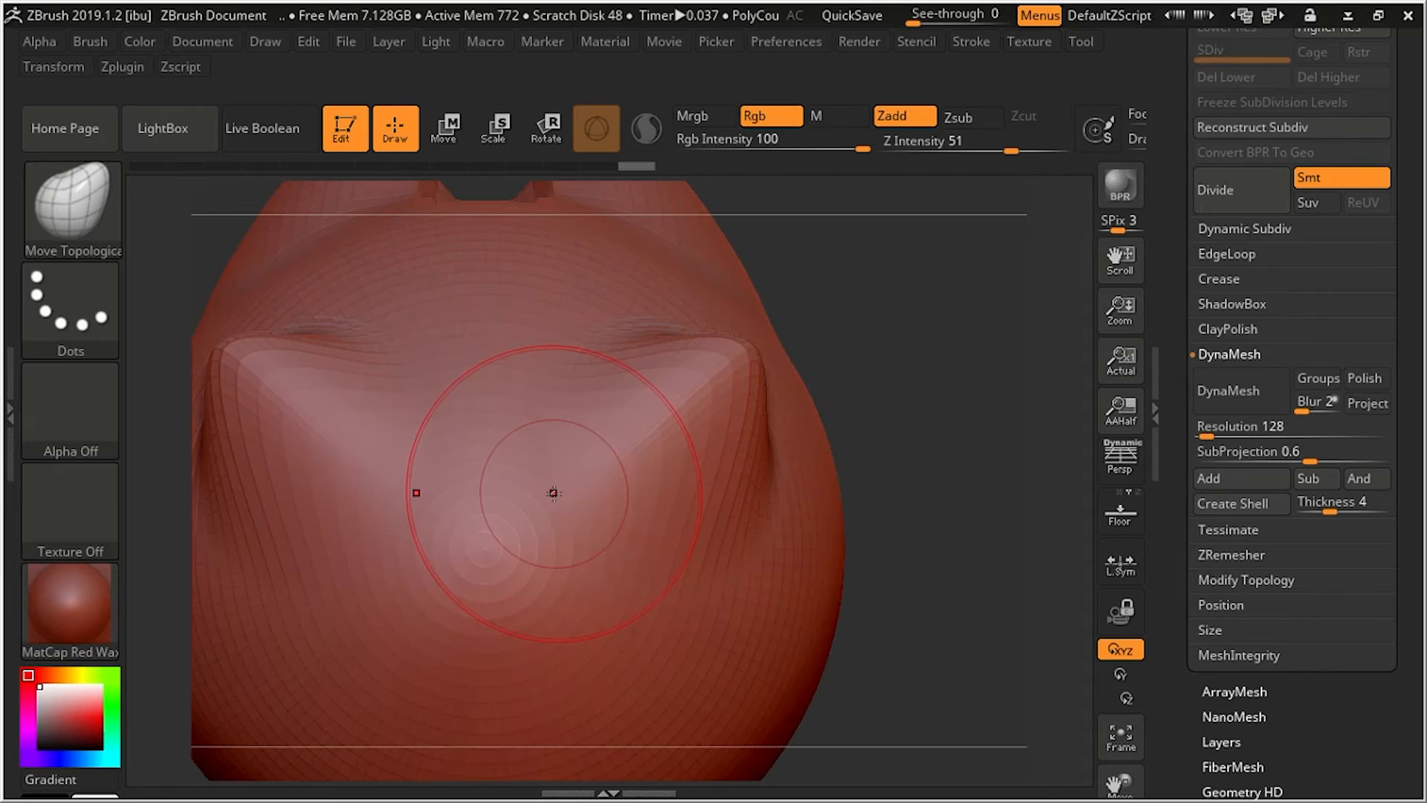
{"action": "left_click", "coordinate": [74, 212]}
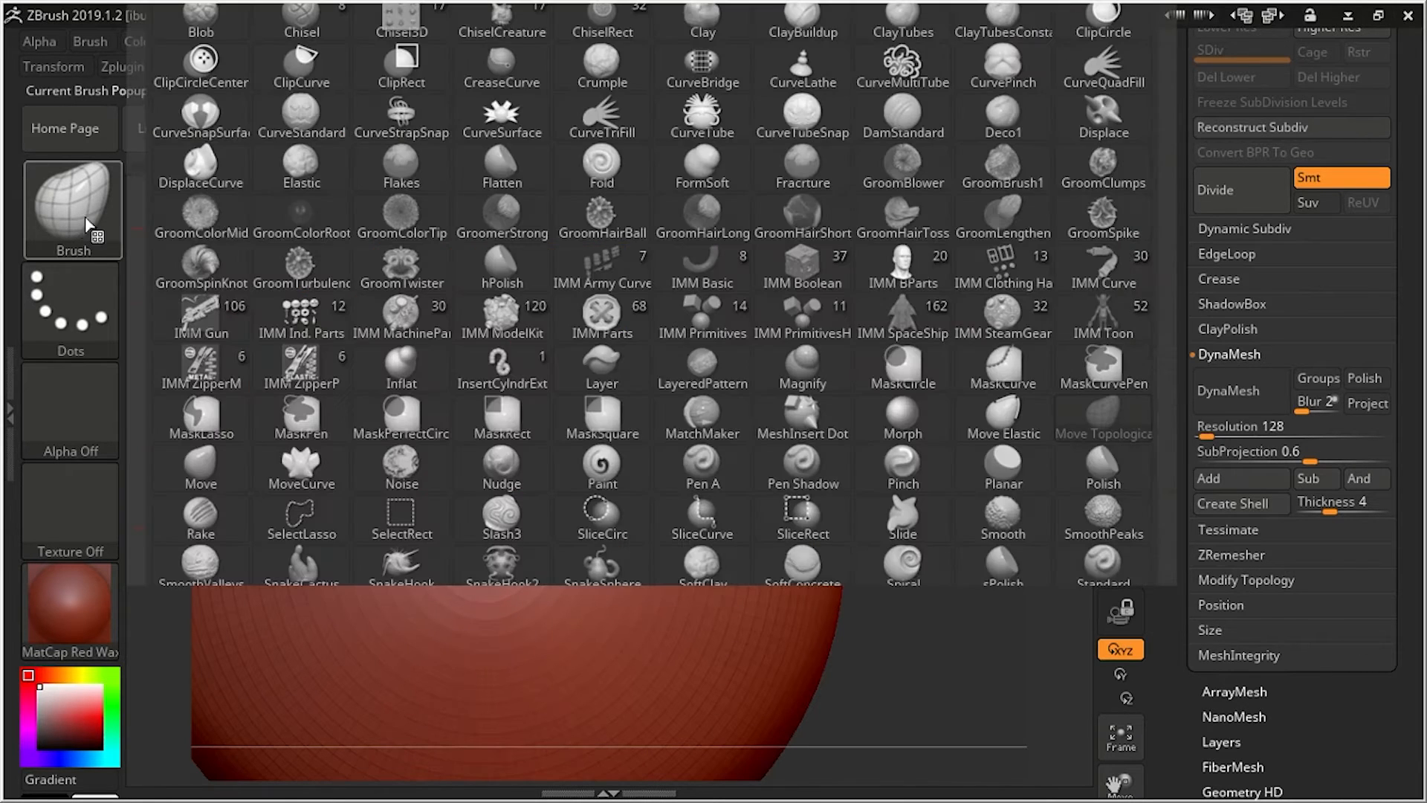
{"action": "mouse_move", "coordinate": [979, 335]}
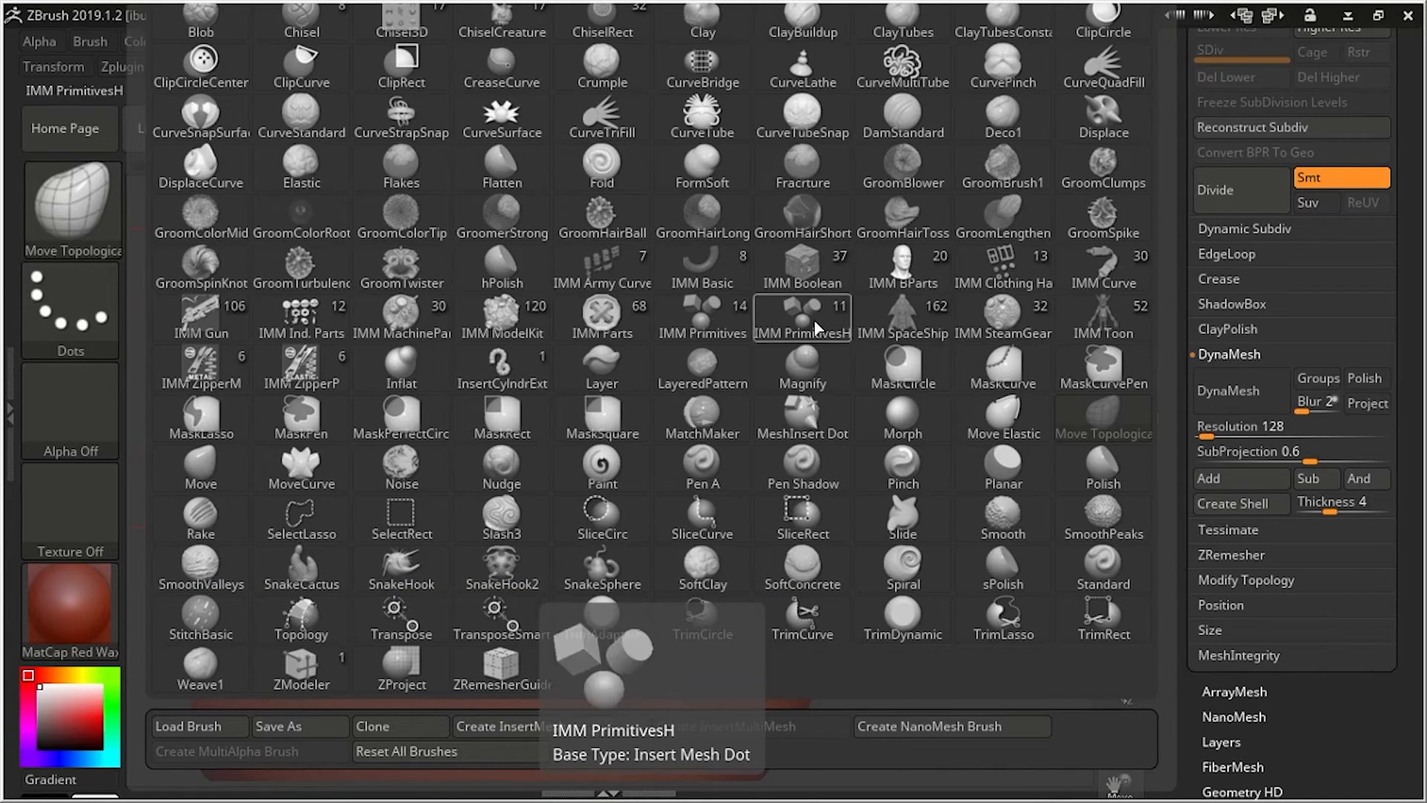
{"action": "mouse_move", "coordinate": [708, 388]}
{"action": "key", "text": "h"}
{"action": "key", "text": "p"}
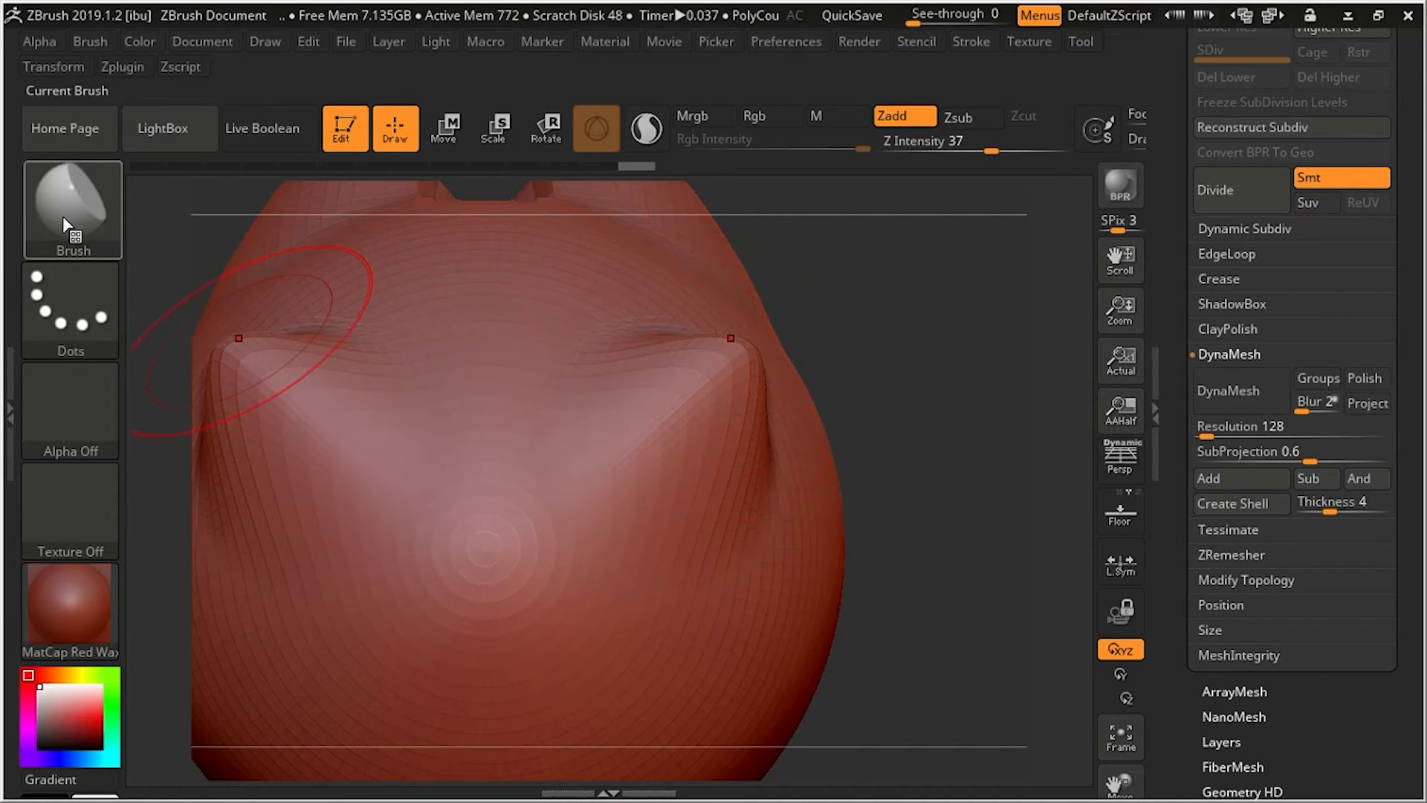
{"action": "mouse_move", "coordinate": [673, 365]}
{"action": "left_mouse_down"}
{"action": "mouse_move", "coordinate": [572, 386]}
{"action": "mouse_move", "coordinate": [669, 468]}
{"action": "mouse_move", "coordinate": [647, 558]}
{"action": "mouse_move", "coordinate": [623, 446]}
{"action": "mouse_move", "coordinate": [490, 584]}
{"action": "mouse_move", "coordinate": [483, 520]}
{"action": "mouse_move", "coordinate": [632, 580]}
{"action": "mouse_move", "coordinate": [528, 585]}
{"action": "mouse_move", "coordinate": [669, 475]}
{"action": "mouse_move", "coordinate": [654, 432]}
{"action": "mouse_move", "coordinate": [691, 595]}
{"action": "mouse_move", "coordinate": [737, 439]}
{"action": "mouse_move", "coordinate": [702, 587]}
{"action": "mouse_move", "coordinate": [669, 625]}
{"action": "left_mouse_up"}
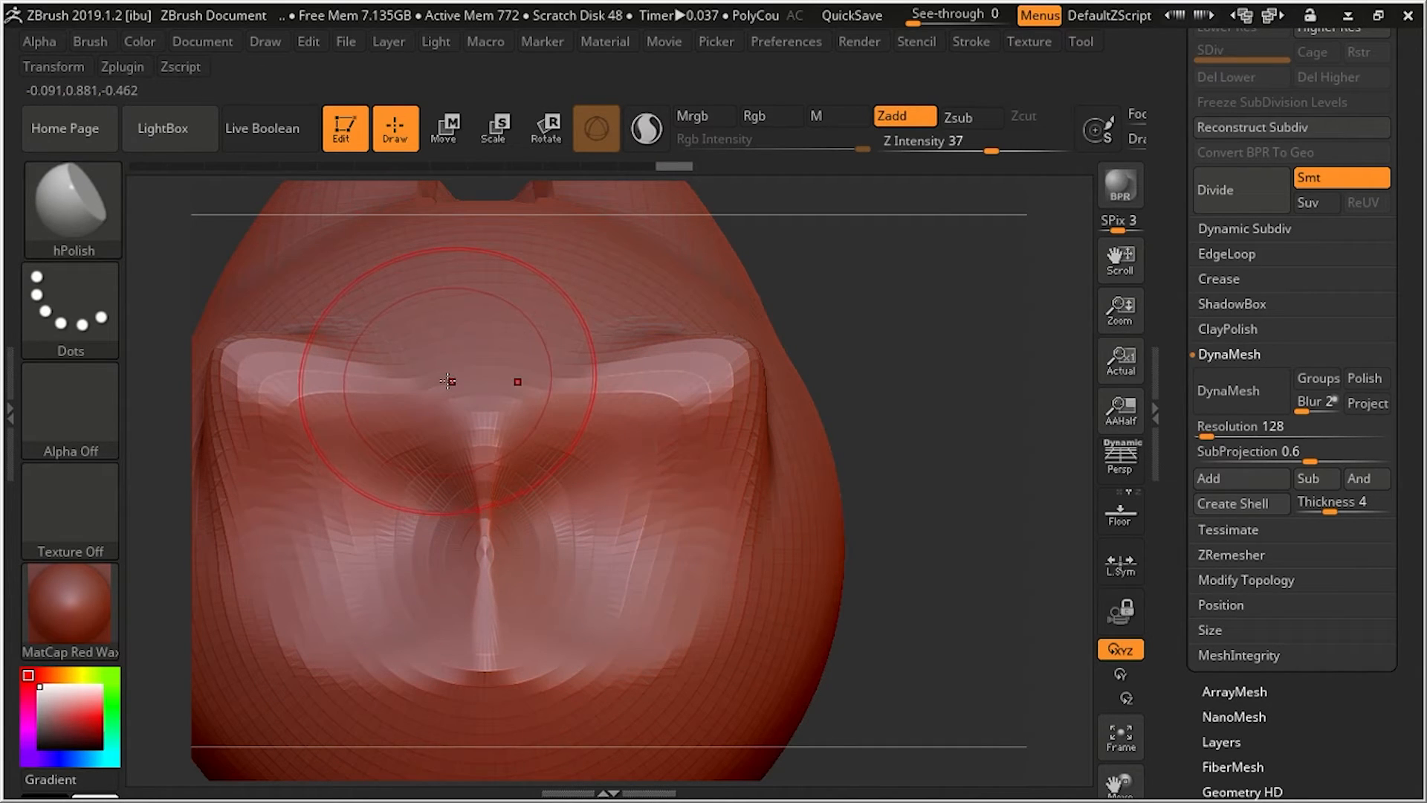
Switch to the Inflat brush and undo the hPolish and Move Topological strokes on the sphere's underside
{"action": "left_click", "coordinate": [72, 219]}
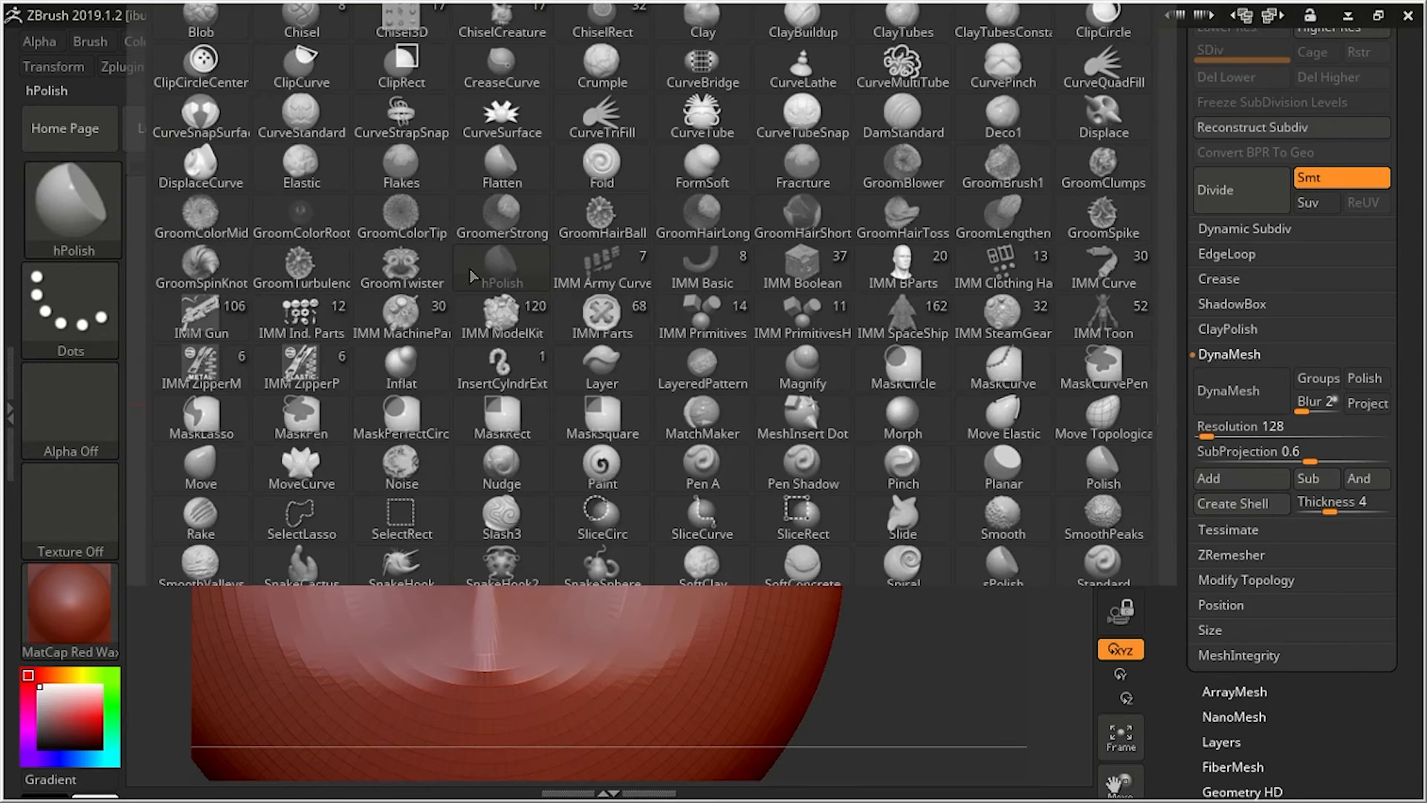
{"action": "key", "text": "i"}
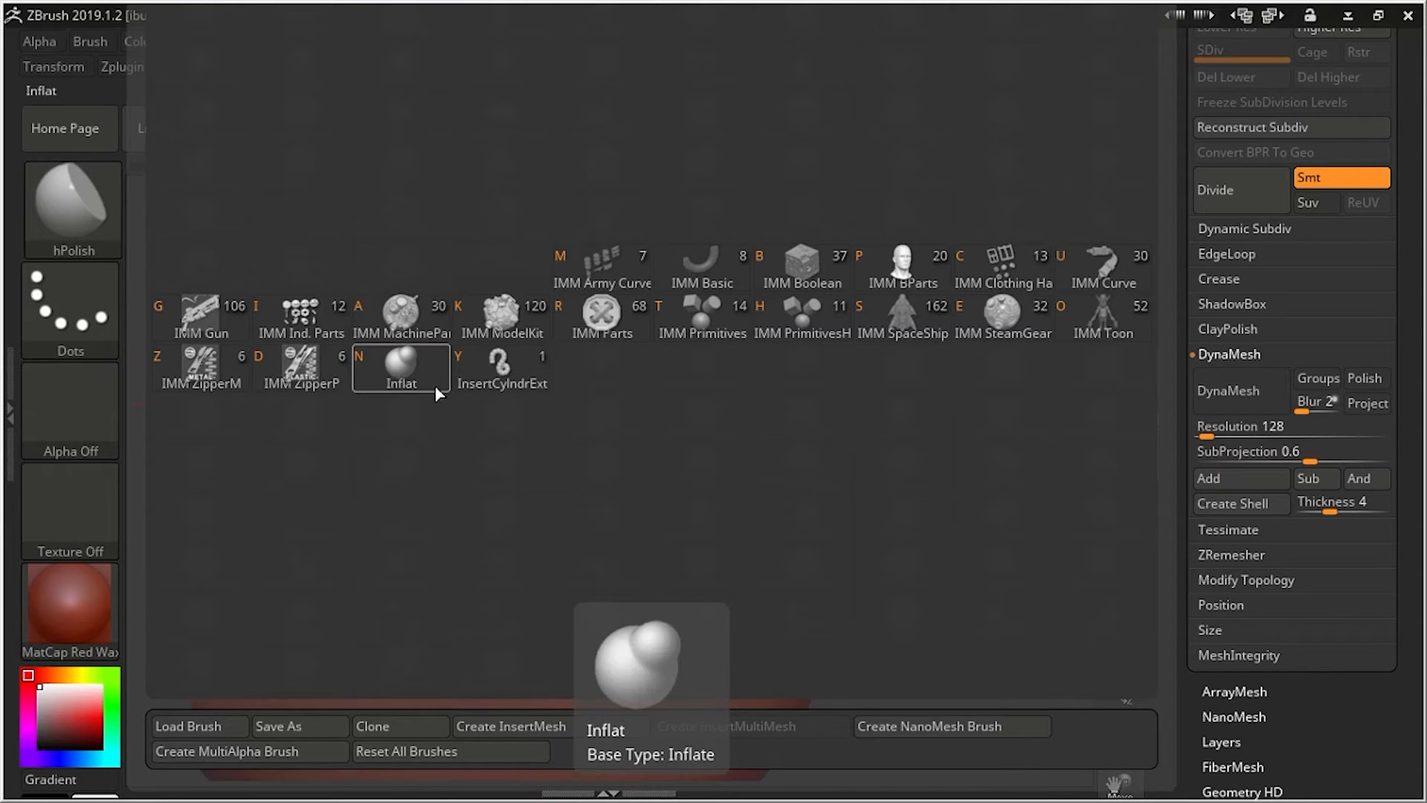
{"action": "left_click", "coordinate": [412, 373]}
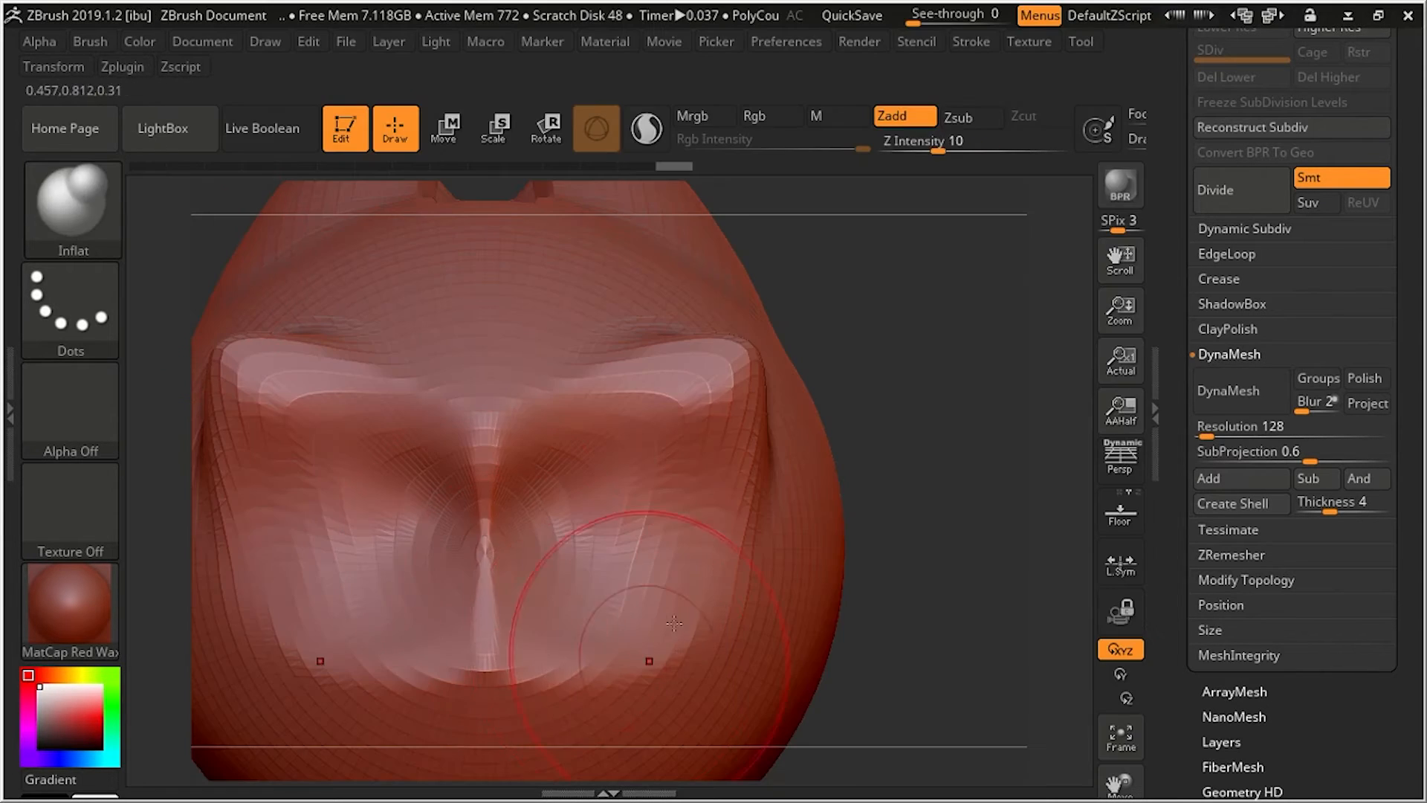
{"action": "key", "text": "ctrl"}
{"action": "key", "text": "ctrl+z"}
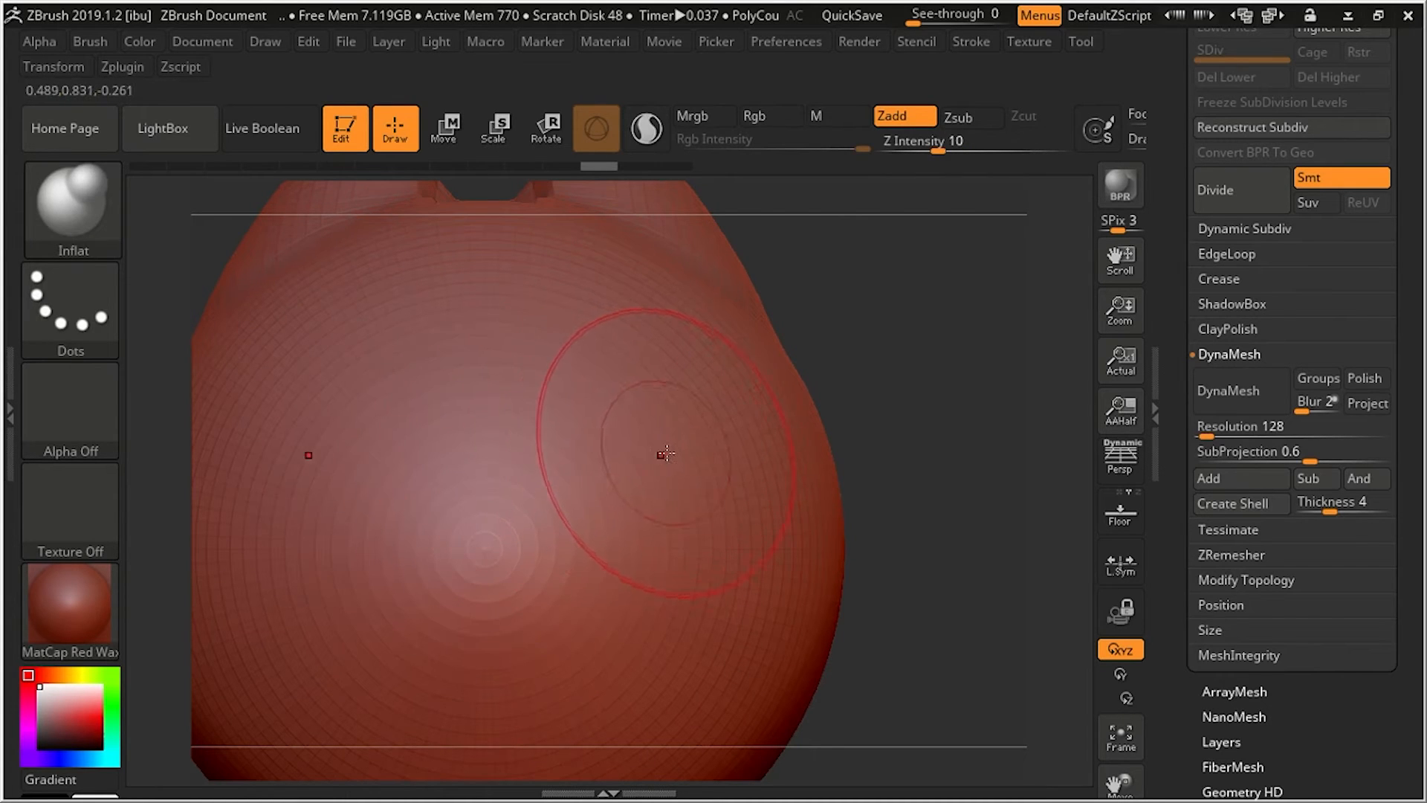
Try inflating two symmetric round bulges on the sphere's underside with Inflat, and undo them
{"action": "mouse_move", "coordinate": [635, 442]}
{"action": "left_mouse_down"}
{"action": "mouse_move", "coordinate": [658, 461]}
{"action": "mouse_move", "coordinate": [690, 453]}
{"action": "mouse_move", "coordinate": [658, 446]}
{"action": "left_mouse_up"}
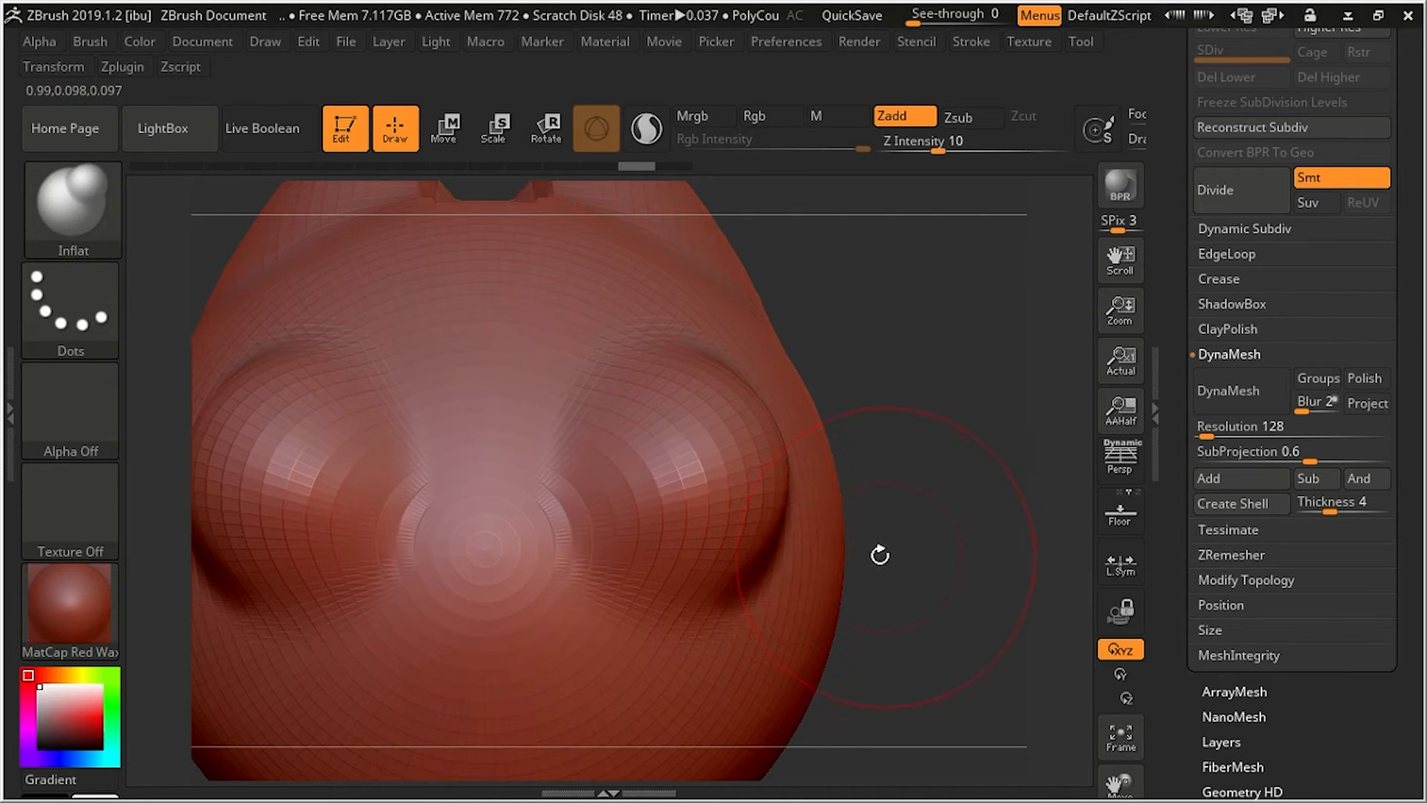
{"action": "key", "text": "ctrl+z"}
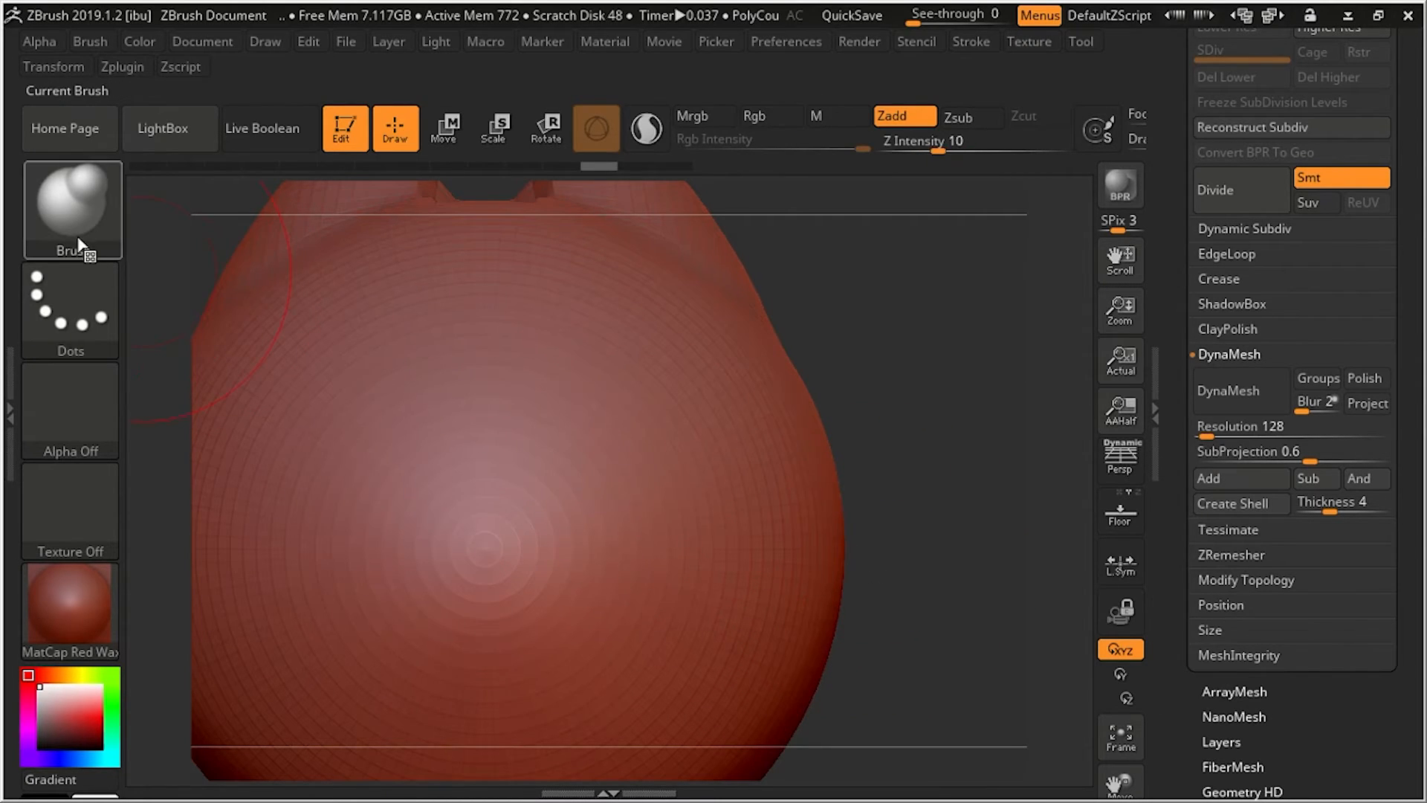
Flatten two symmetric areas on the sphere's underside with the Flatten brush
{"action": "left_click", "coordinate": [75, 223]}
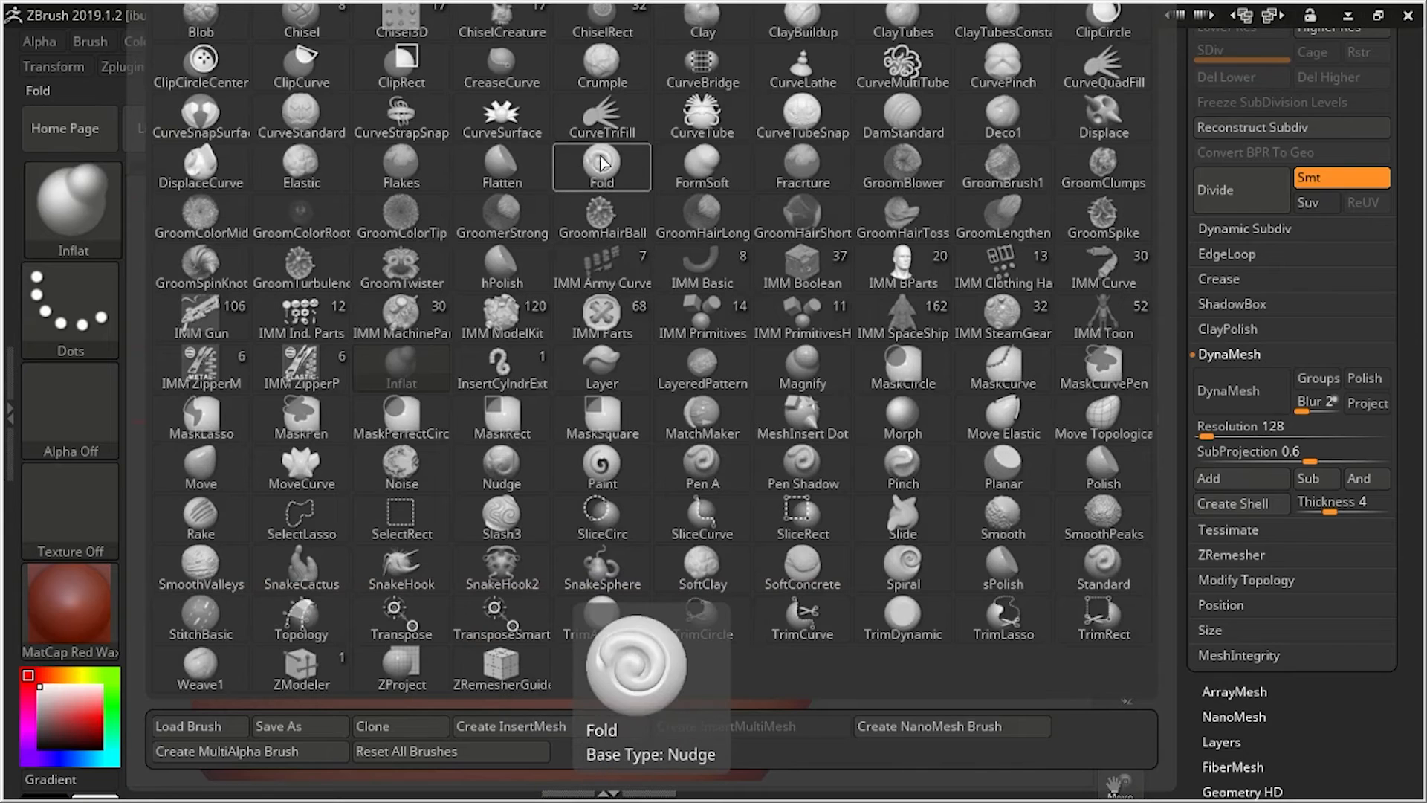
{"action": "left_click", "coordinate": [503, 170]}
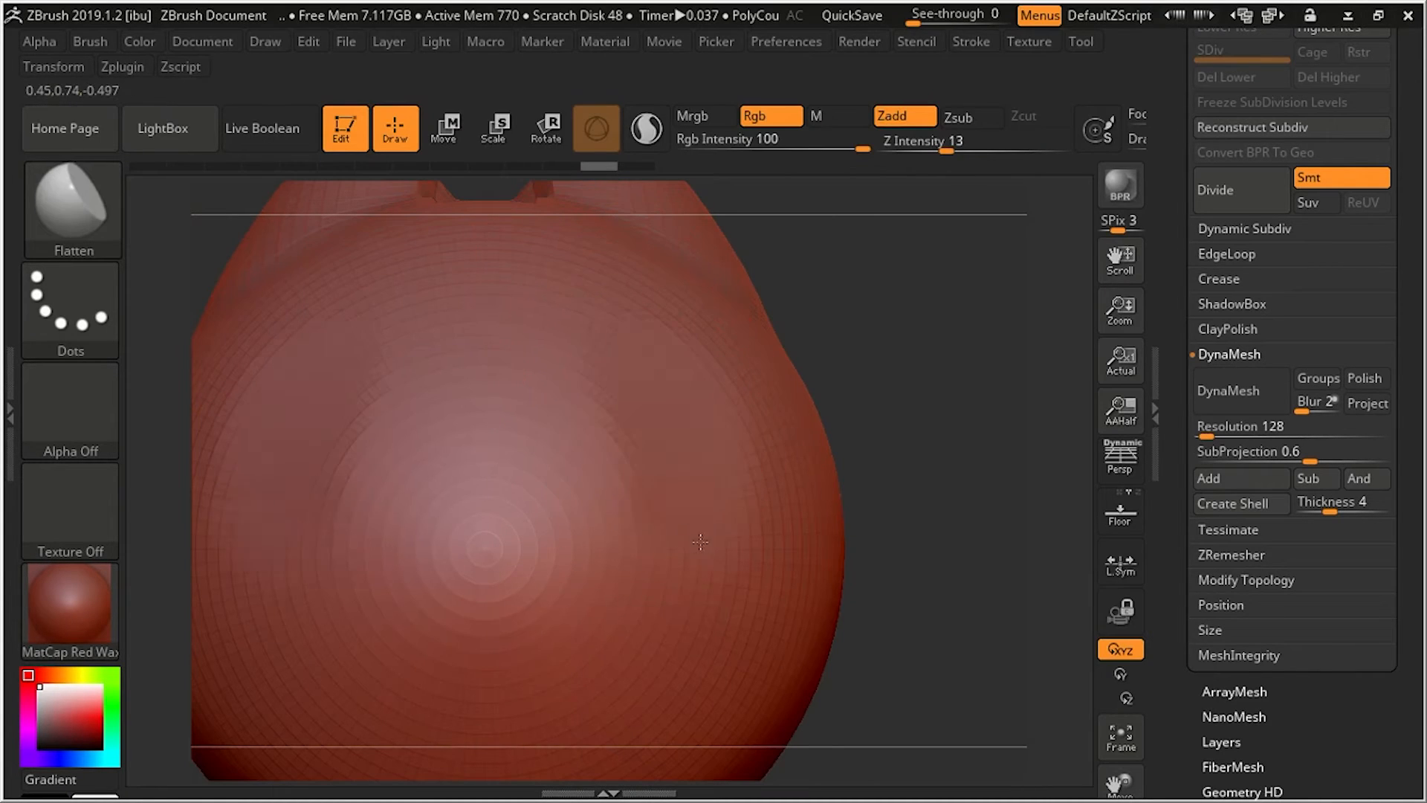
{"action": "left_click_drag", "start_coordinate": [659, 484], "coordinate": [660, 446]}
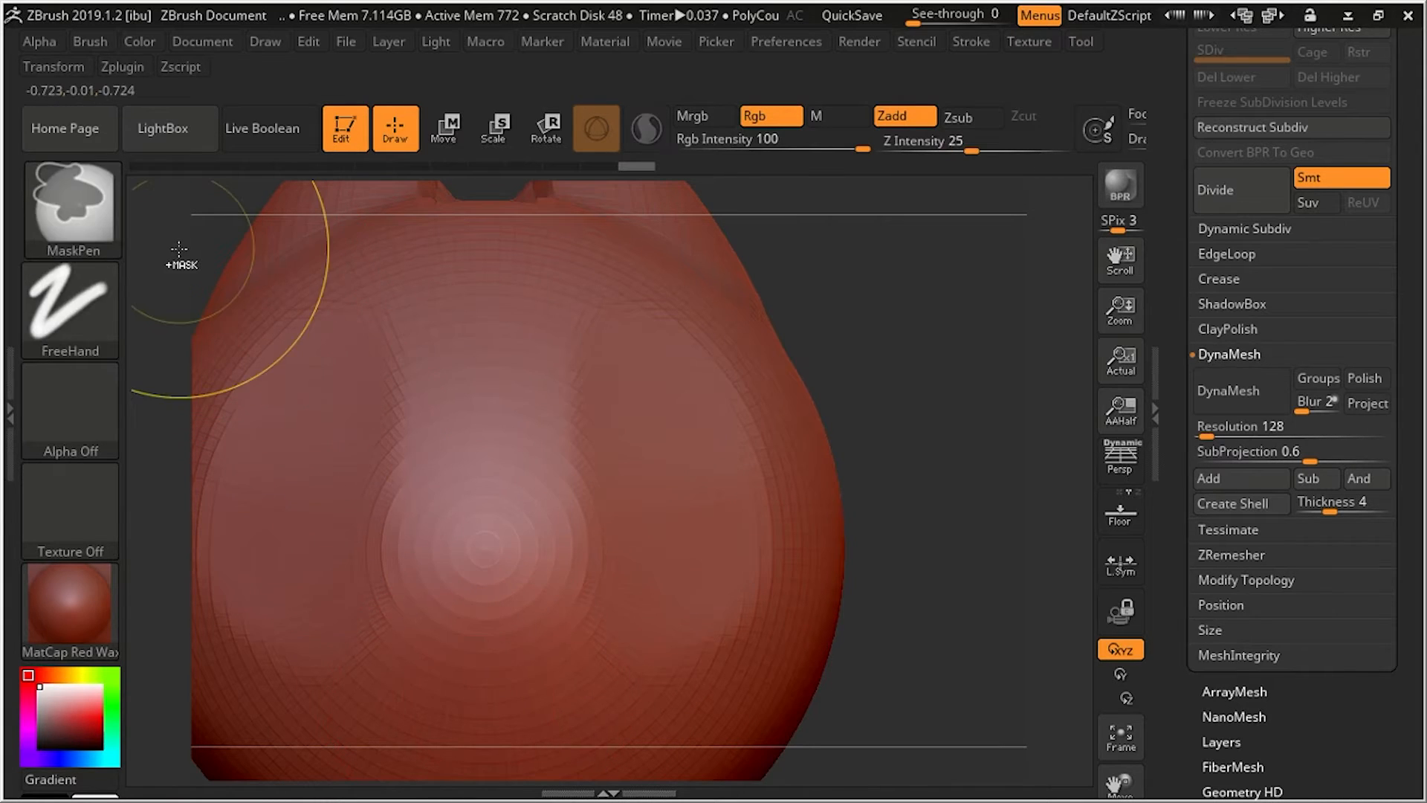
Undo the Flatten strokes on the sphere's underside and switch to the DamStandard brush
{"action": "key", "text": "ctrl+z"}
{"action": "left_click", "coordinate": [74, 226]}
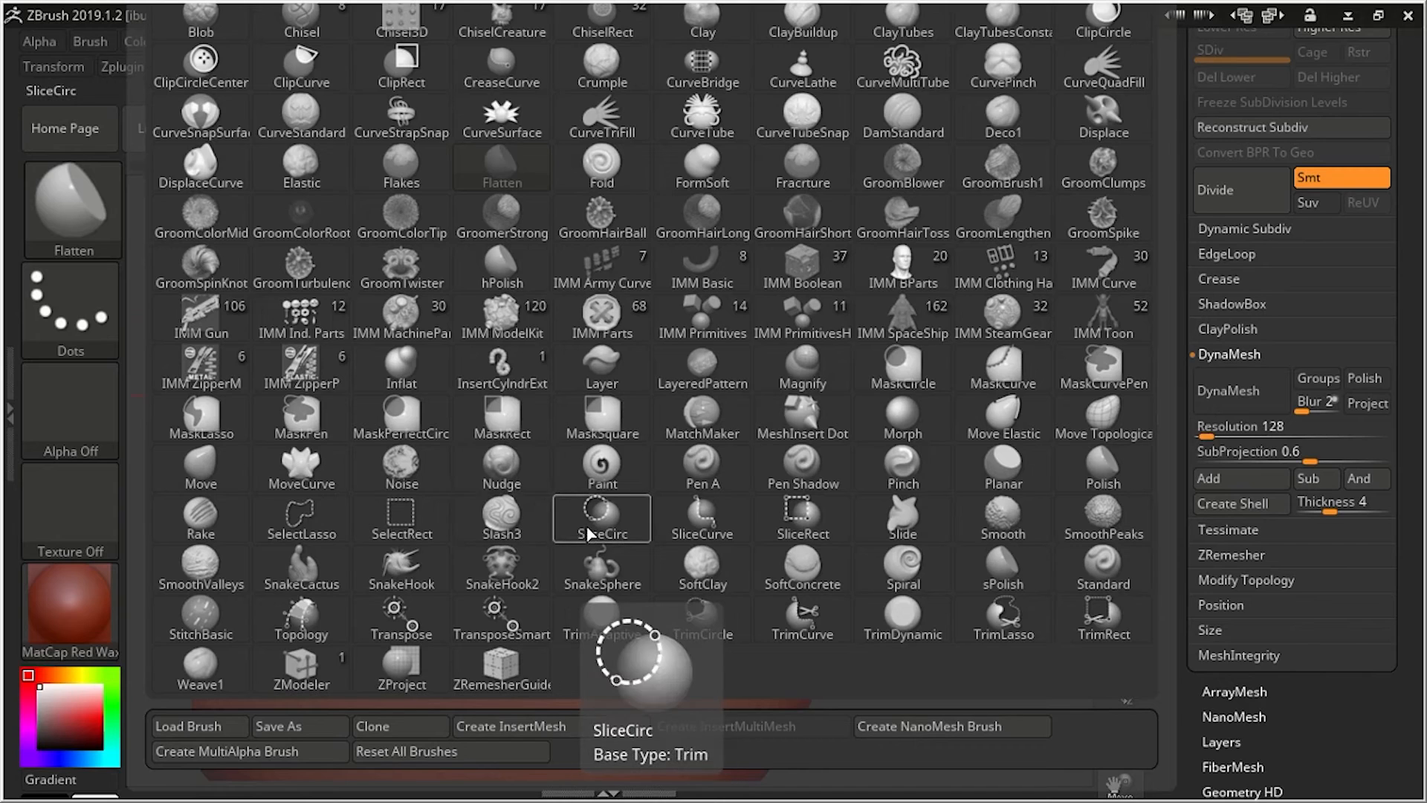
{"action": "key", "text": "d"}
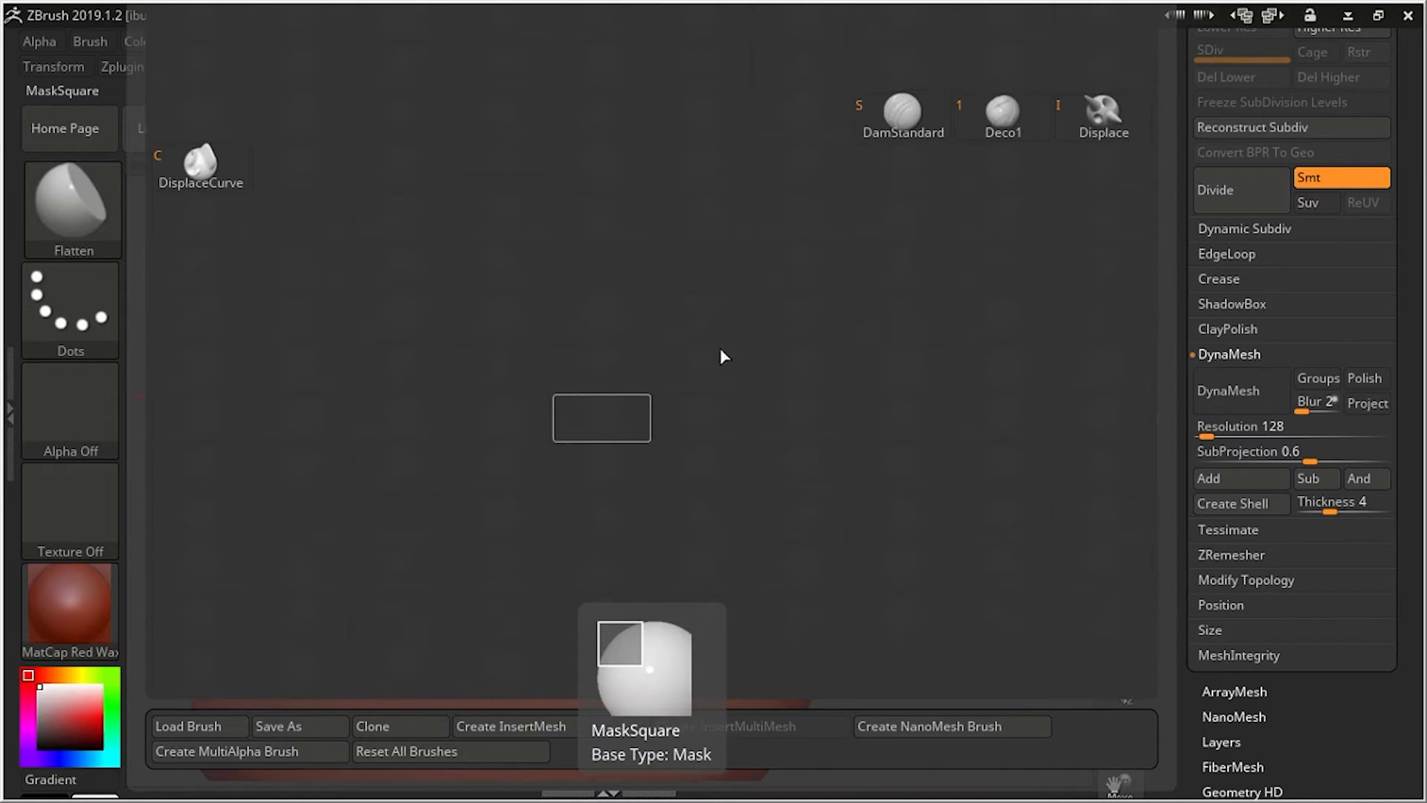
{"action": "left_click", "coordinate": [912, 119]}
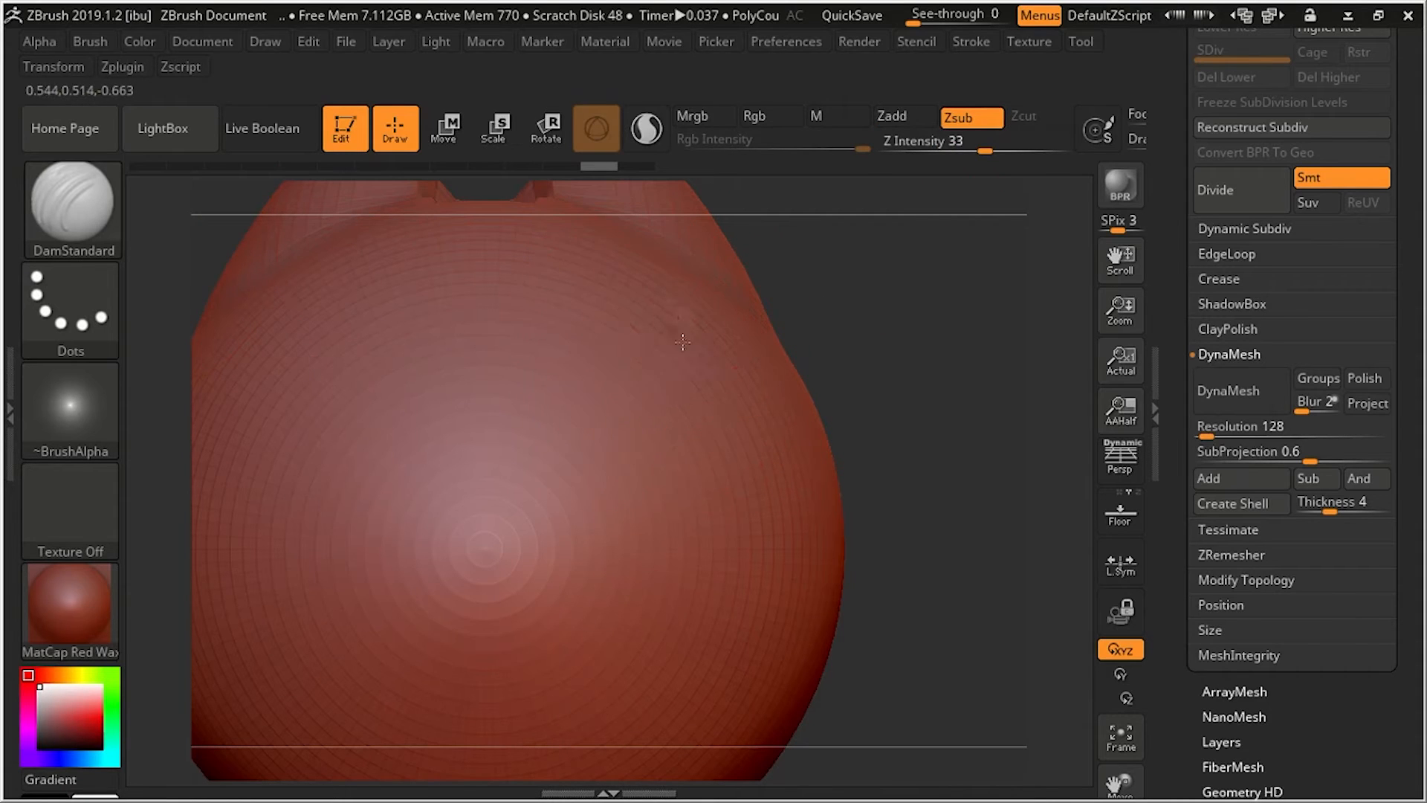
Try carving two pairs of symmetric grooves into the sphere's underside with DamStandard, and undo them
{"action": "mouse_move", "coordinate": [682, 342]}
{"action": "left_mouse_down"}
{"action": "mouse_move", "coordinate": [636, 438]}
{"action": "mouse_move", "coordinate": [520, 543]}
{"action": "left_mouse_up"}
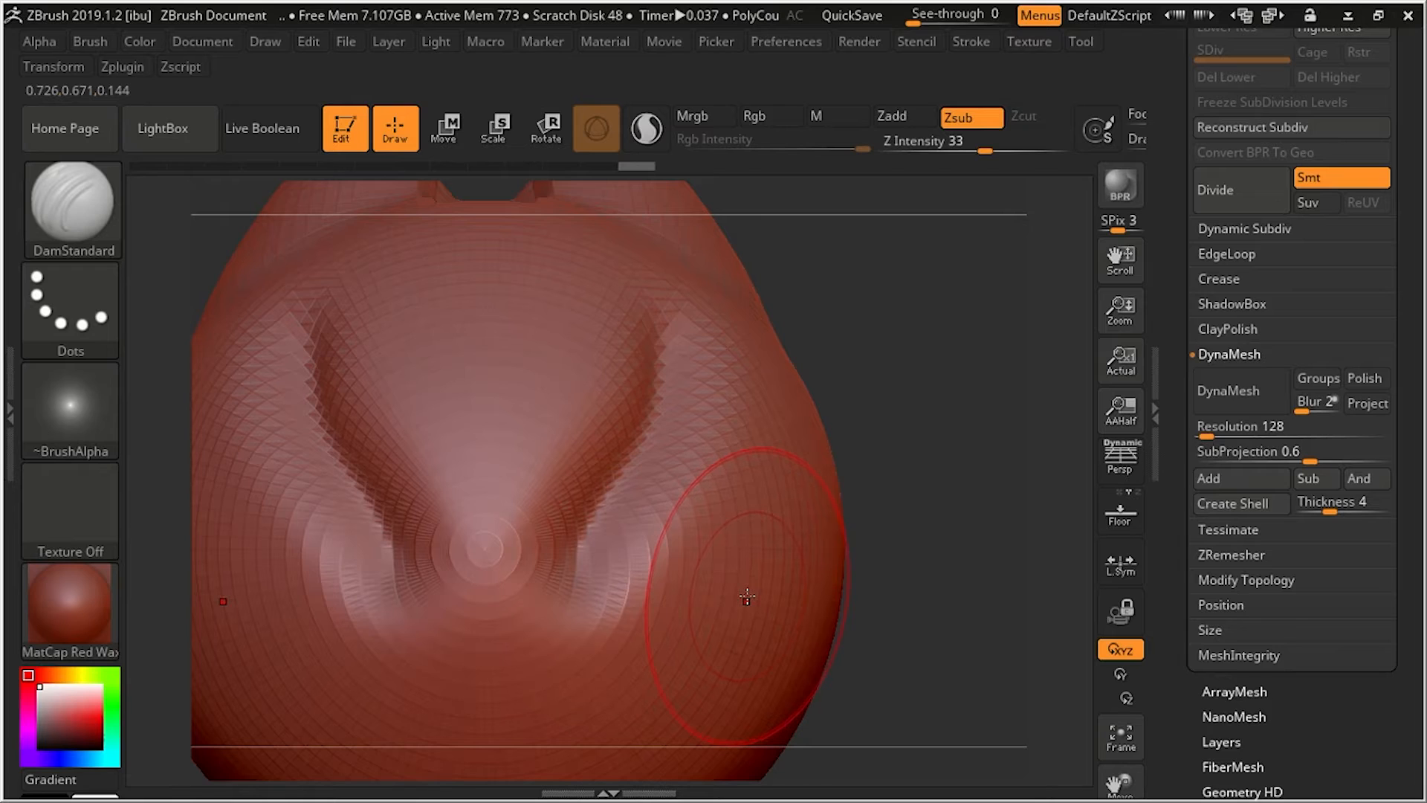
{"action": "left_click_drag", "start_coordinate": [788, 520], "coordinate": [647, 640]}
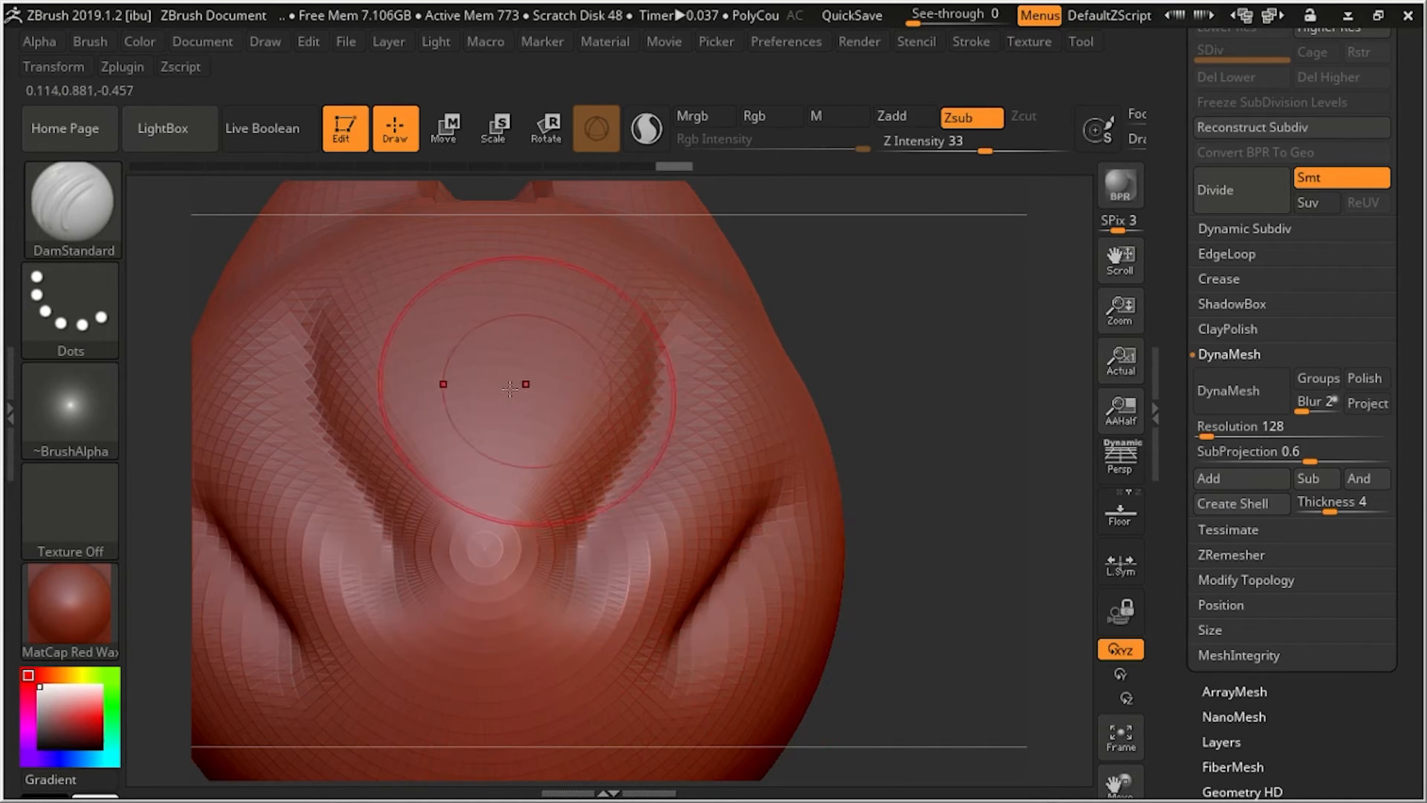
{"action": "key", "text": "ctrl"}
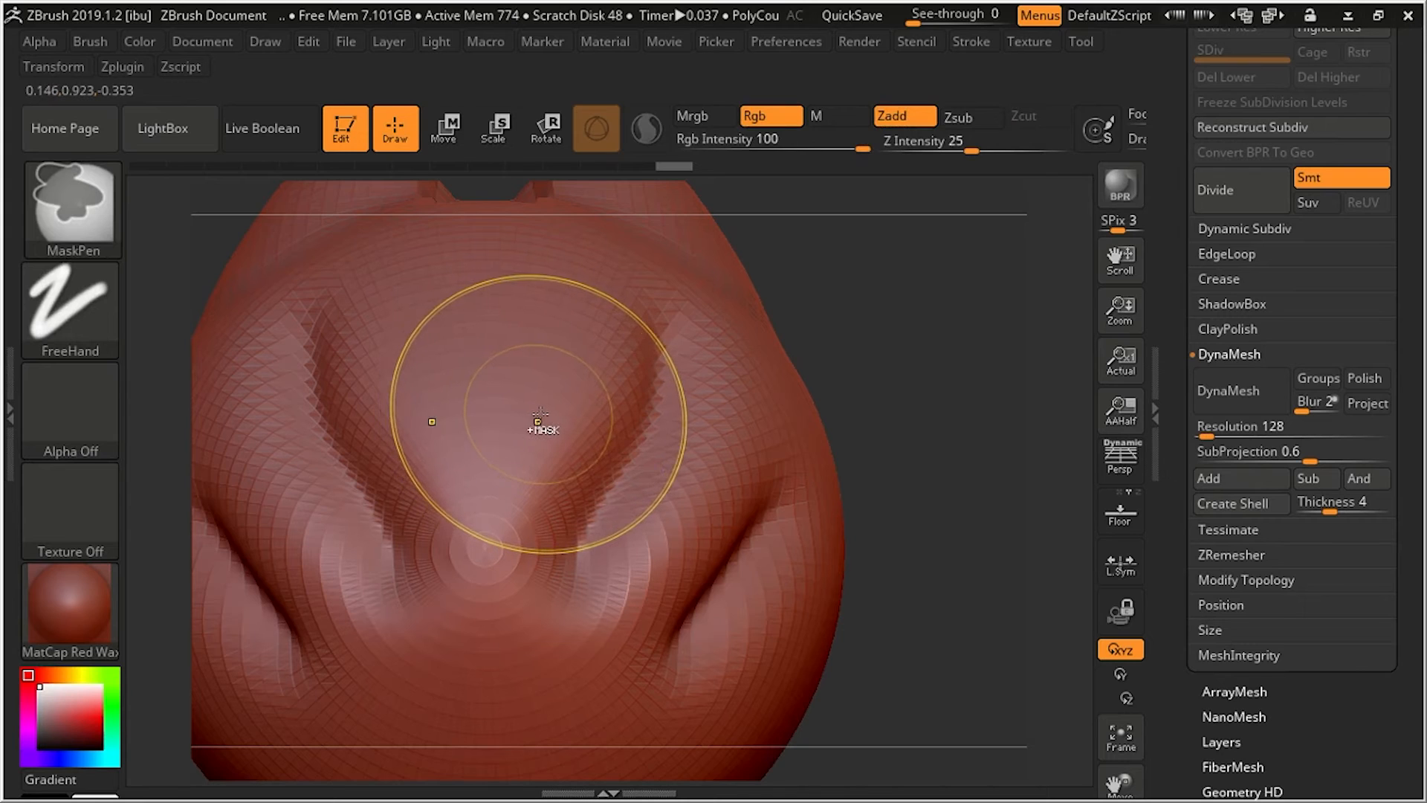
{"action": "key", "text": "ctrl+z"}
{"action": "key", "text": "ctrl+z"}
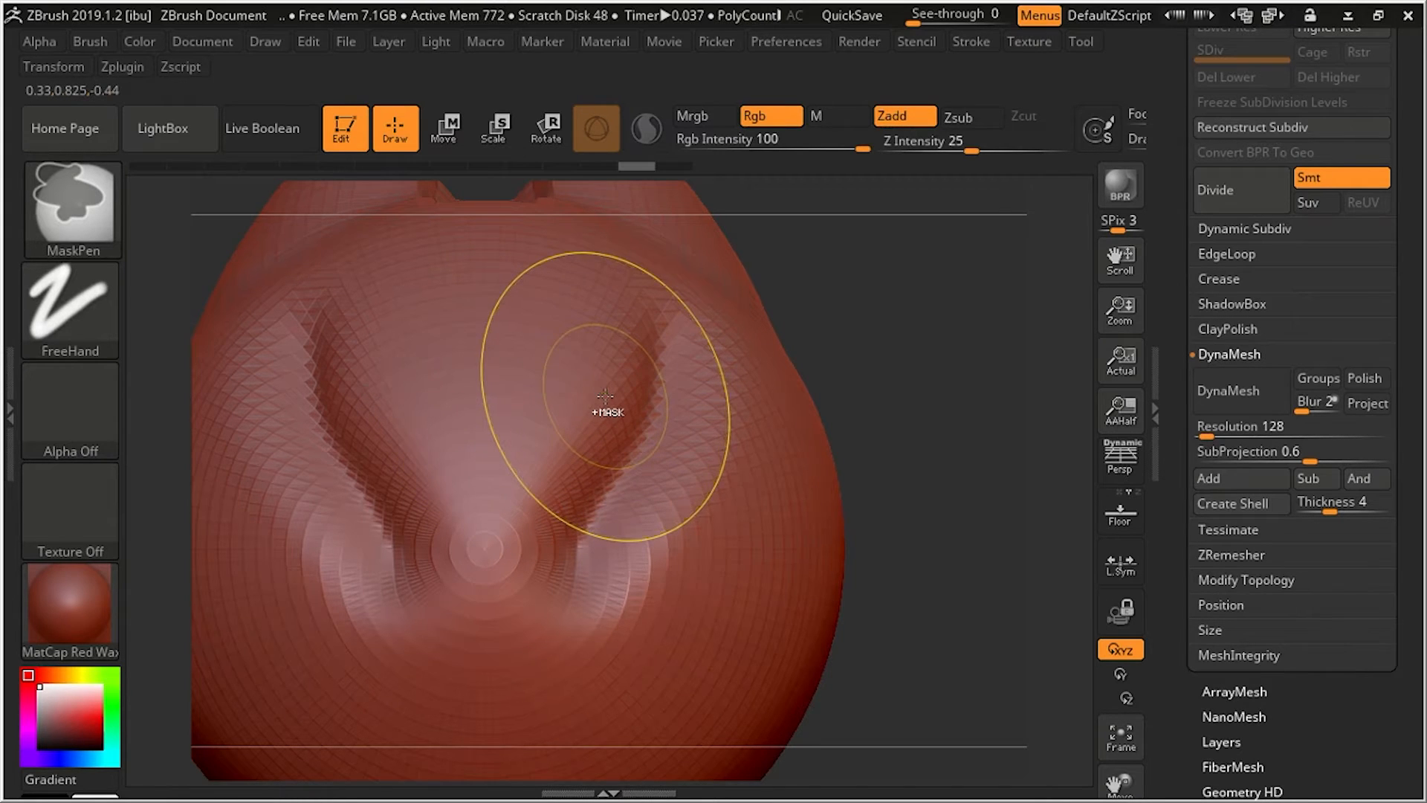
Switch to the Pinch brush, try pinching the middle of the sphere's underside, and undo the strokes
{"action": "left_click", "coordinate": [112, 244]}
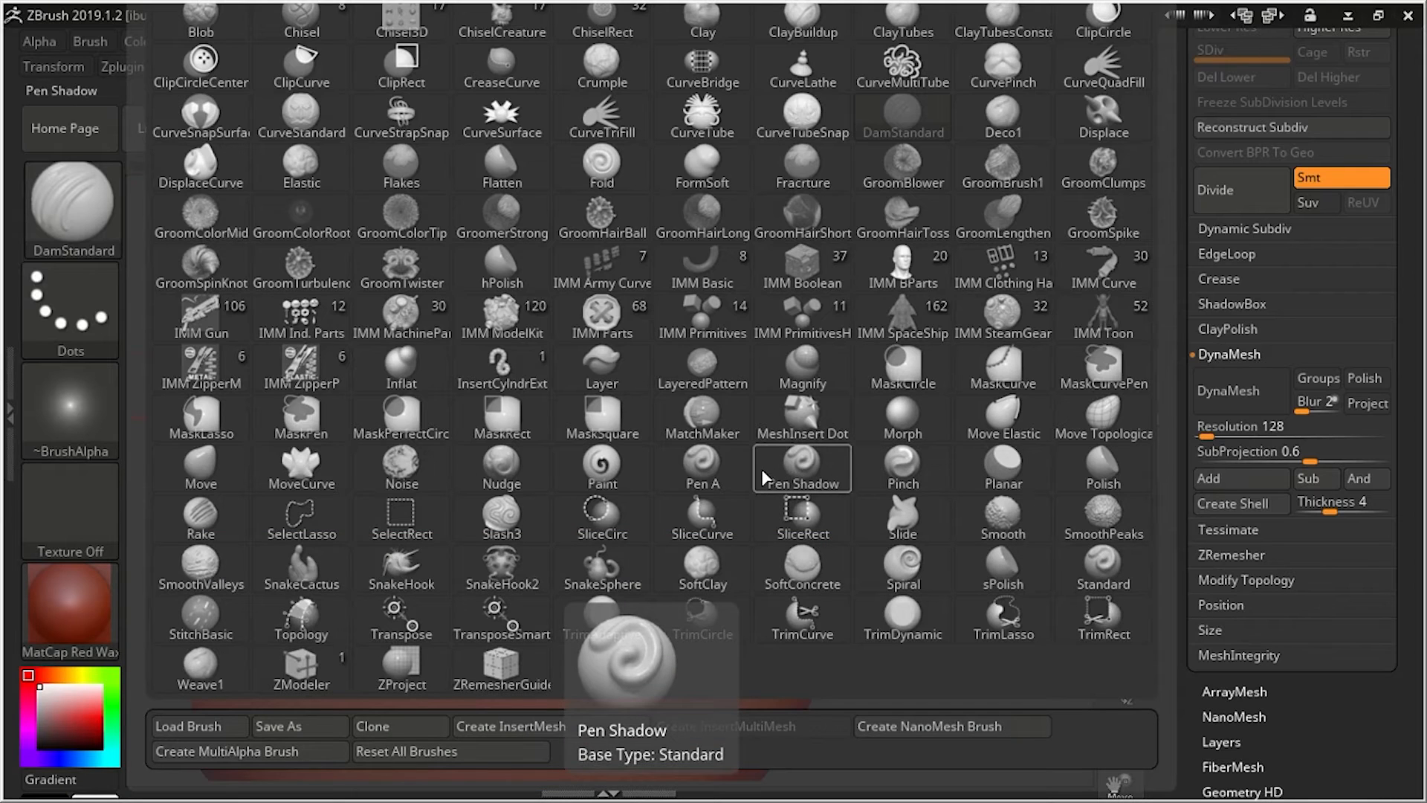
{"action": "left_click", "coordinate": [903, 467]}
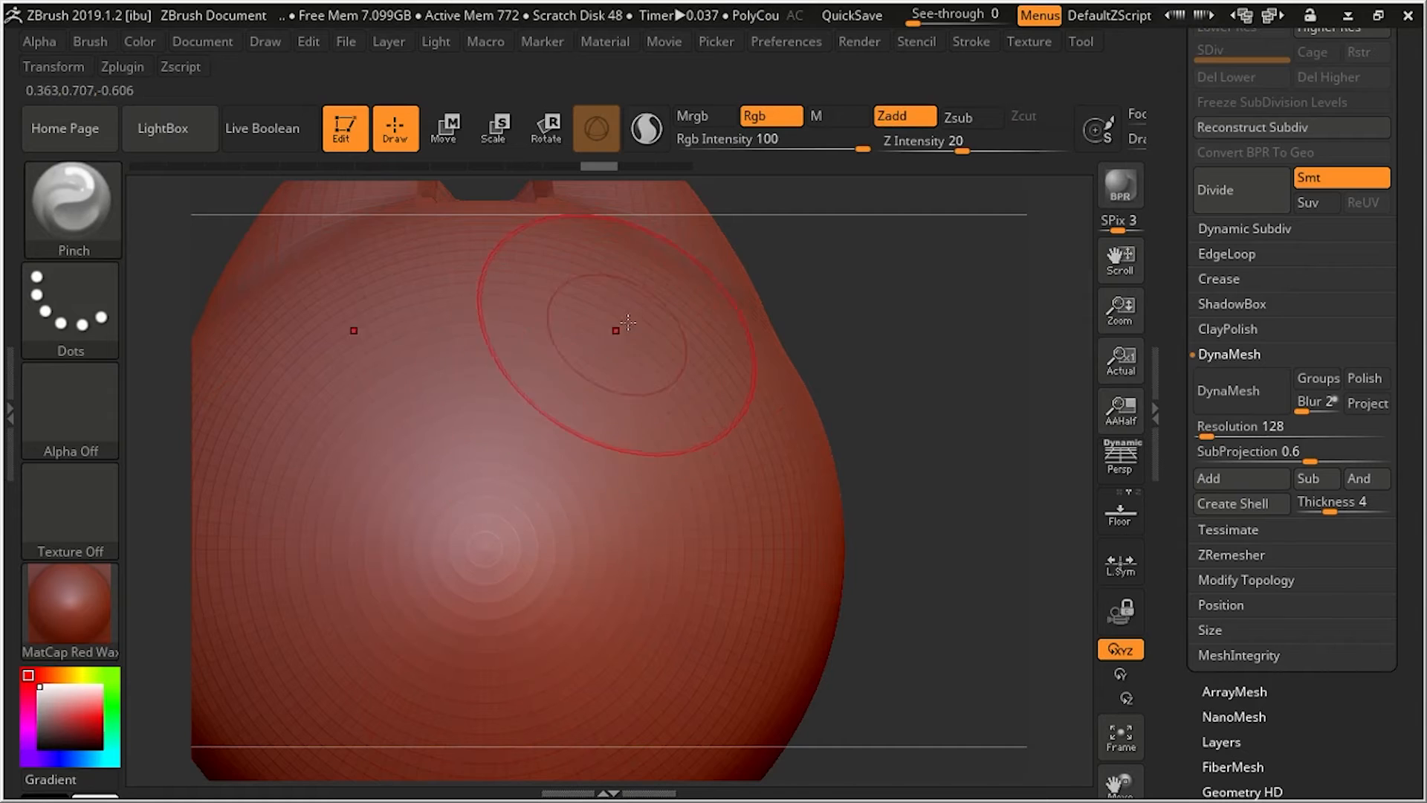
{"action": "mouse_move", "coordinate": [646, 377]}
{"action": "left_mouse_down"}
{"action": "mouse_move", "coordinate": [611, 547]}
{"action": "mouse_move", "coordinate": [665, 579]}
{"action": "left_mouse_up"}
{"action": "key", "text": "ctrl+z"}
{"action": "key", "text": "ctrl+z"}
{"action": "key", "text": "ctrl+z"}
{"action": "key", "text": "ctrl+z"}
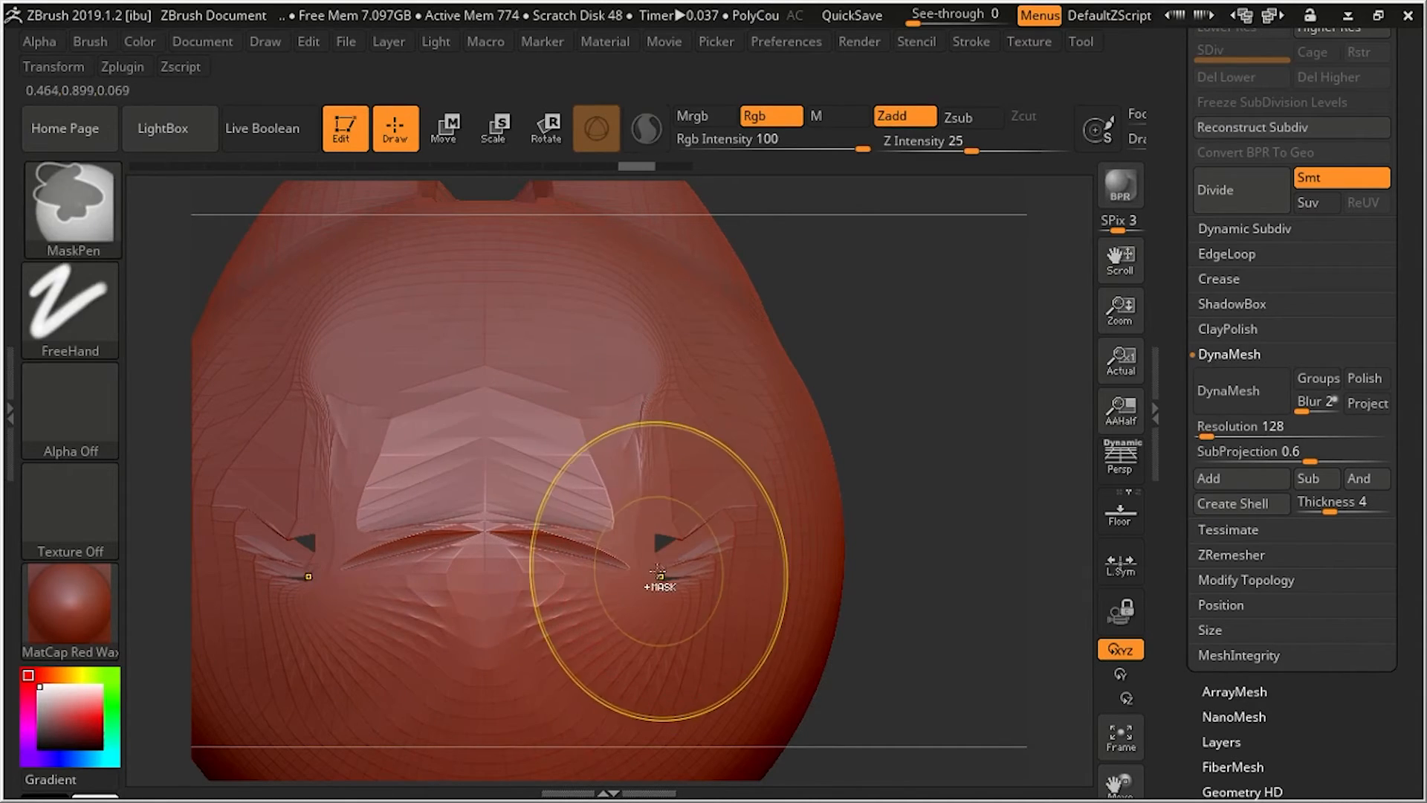
Pinch symmetric vertical ridges along the underside and the adjoining sides of the sphere with the Pinch brush
{"action": "left_click_drag", "start_coordinate": [638, 402], "coordinate": [628, 631]}
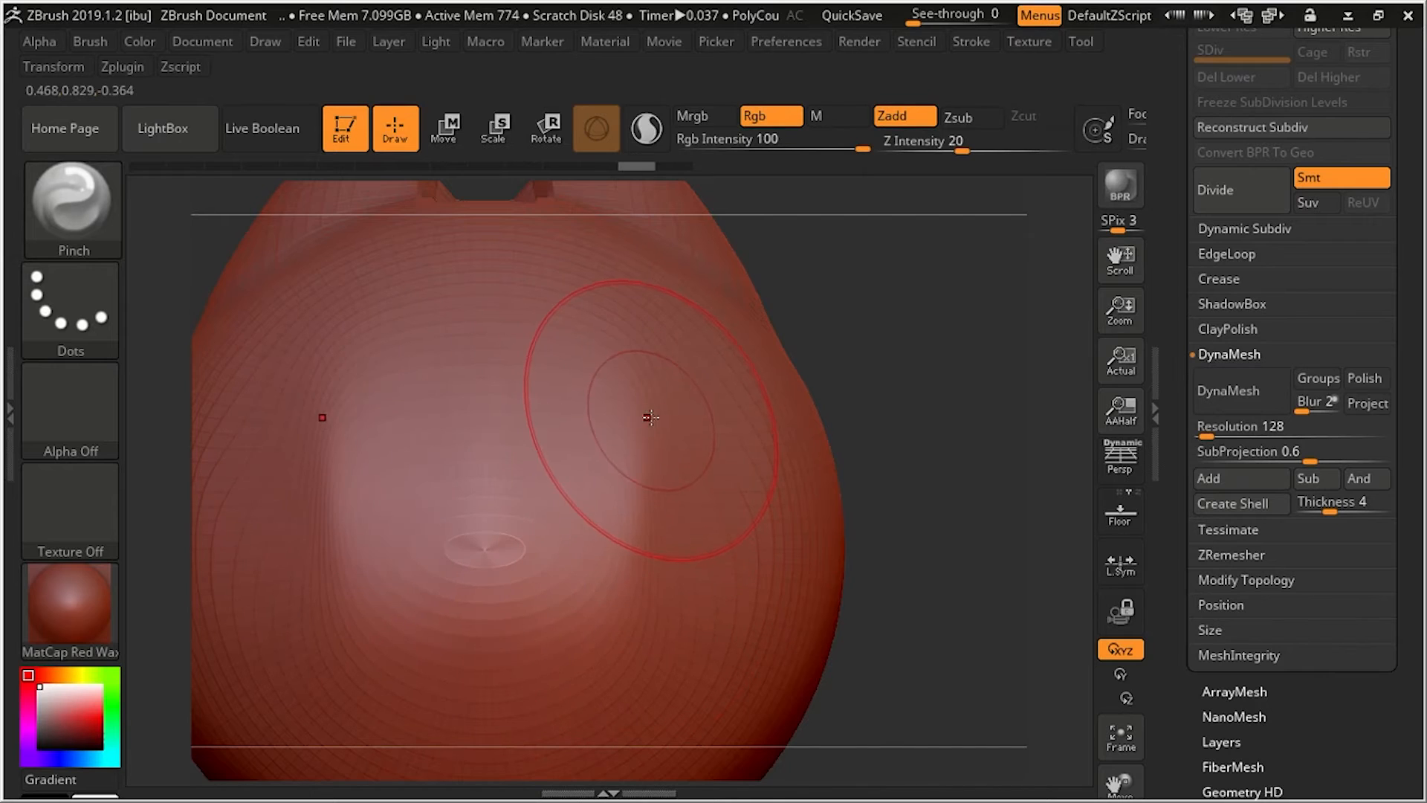
{"action": "left_click_drag", "start_coordinate": [647, 415], "coordinate": [631, 687]}
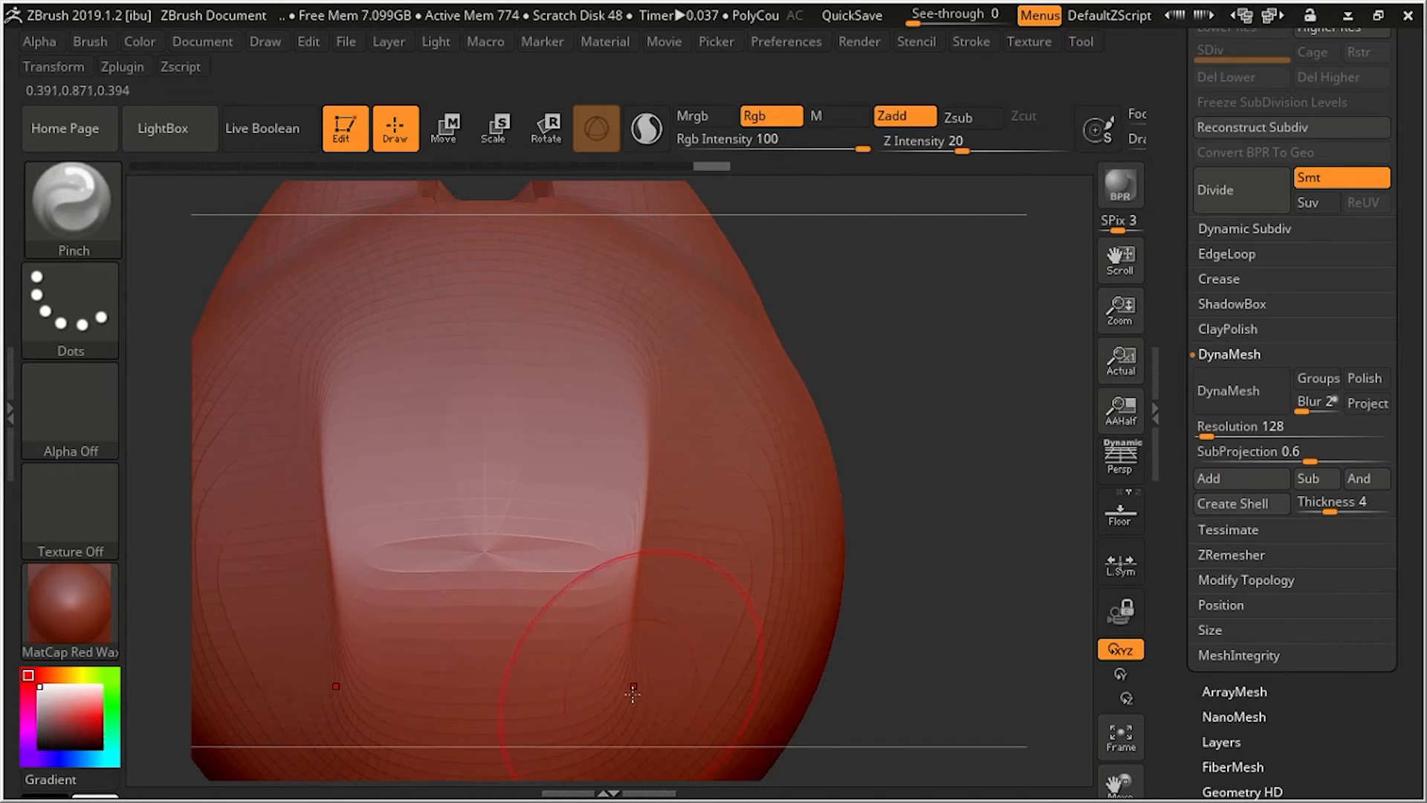
{"action": "mouse_move", "coordinate": [950, 443]}
{"action": "left_mouse_down"}
{"action": "mouse_move", "coordinate": [863, 445]}
{"action": "mouse_move", "coordinate": [915, 442]}
{"action": "mouse_move", "coordinate": [897, 440]}
{"action": "mouse_move", "coordinate": [883, 636]}
{"action": "left_mouse_up"}
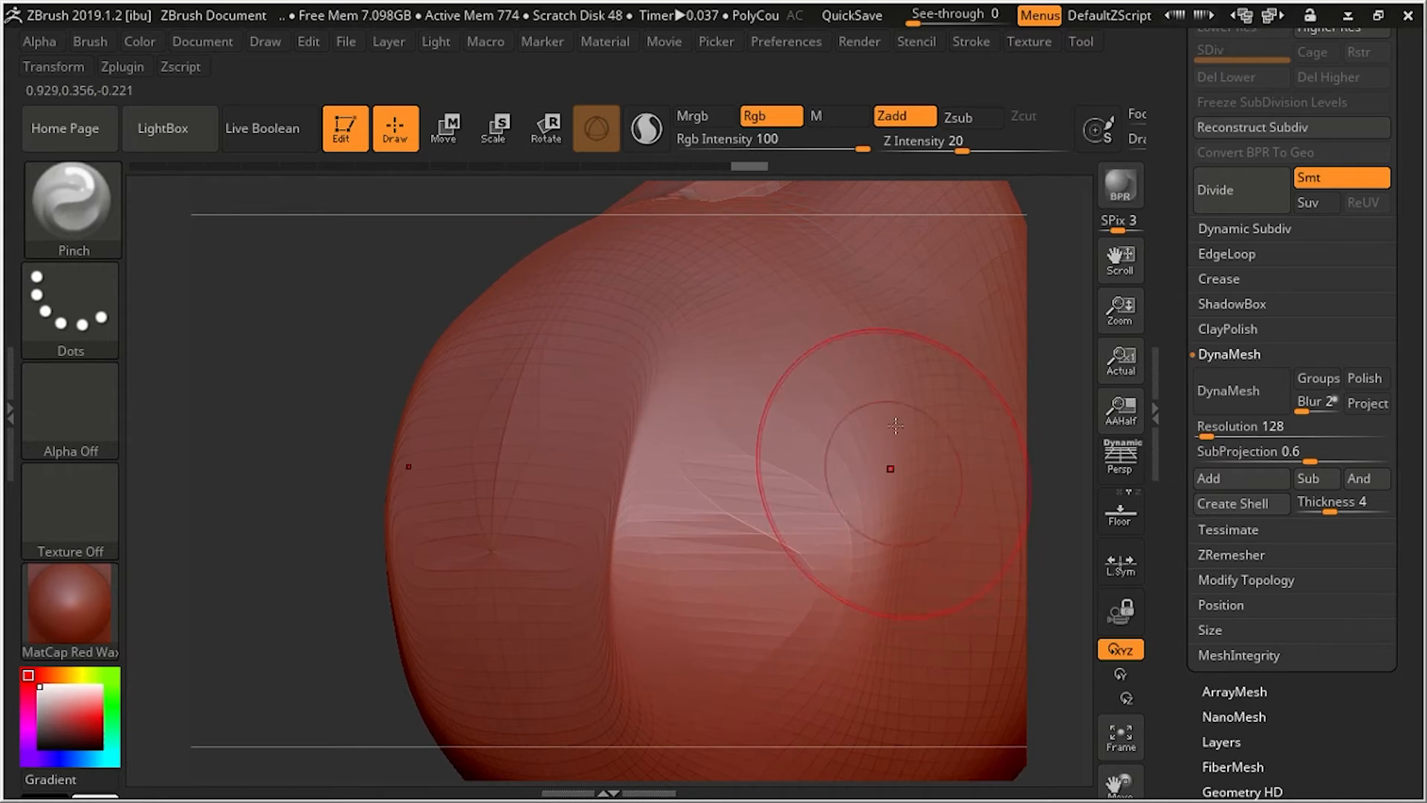
{"action": "left_click_drag", "start_coordinate": [892, 404], "coordinate": [862, 654]}
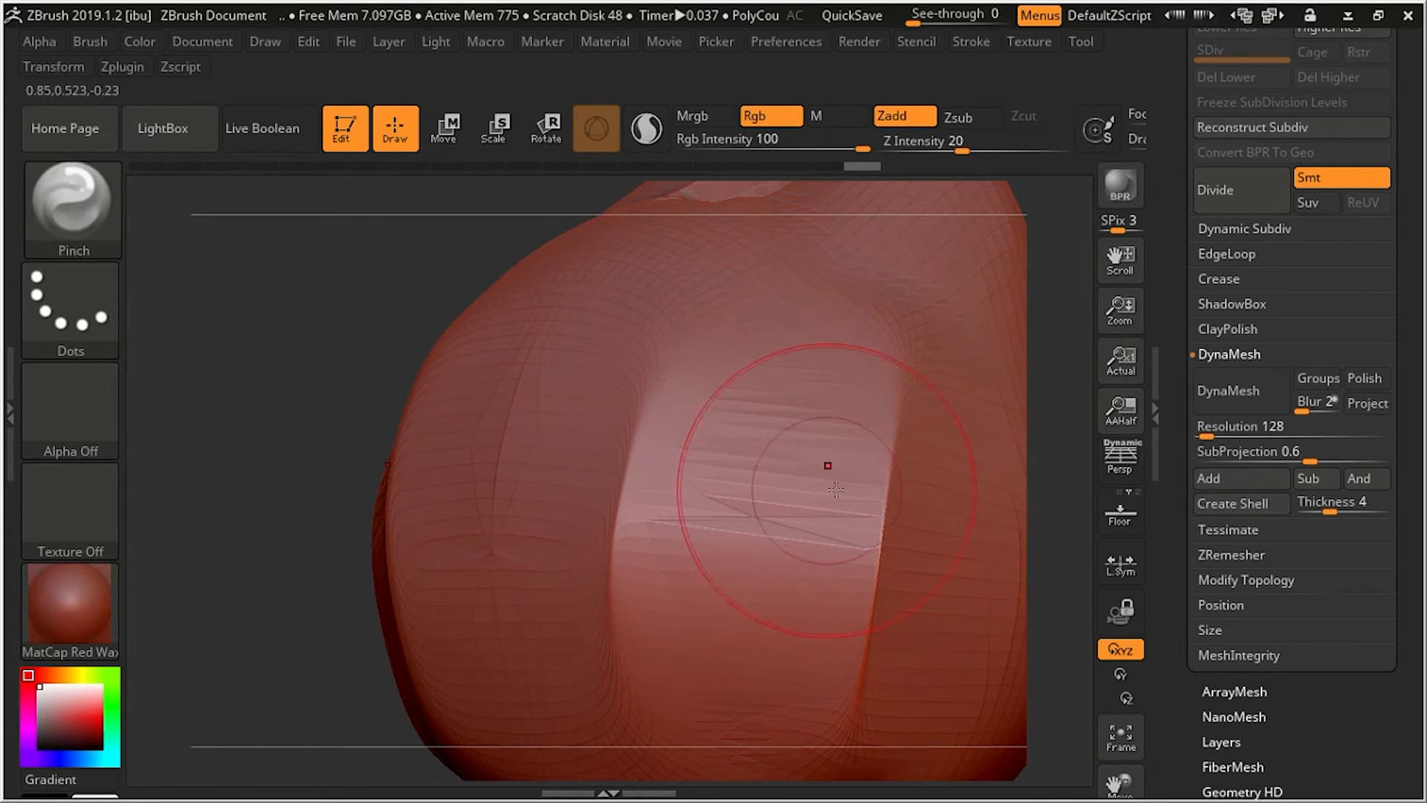
{"action": "key", "text": "ctrl"}
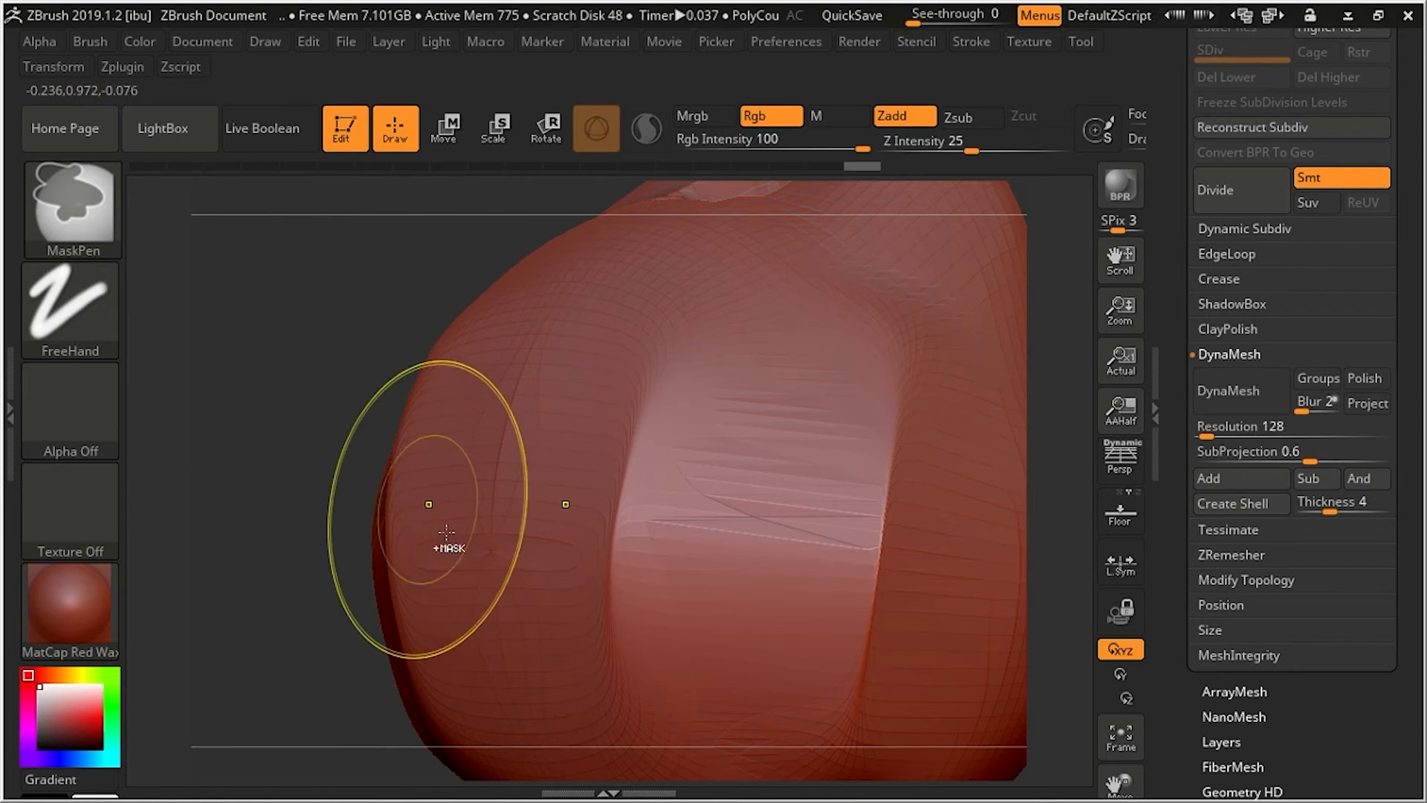
{"action": "left_click_drag", "start_coordinate": [266, 277], "coordinate": [364, 524], "text": "ctrl"}
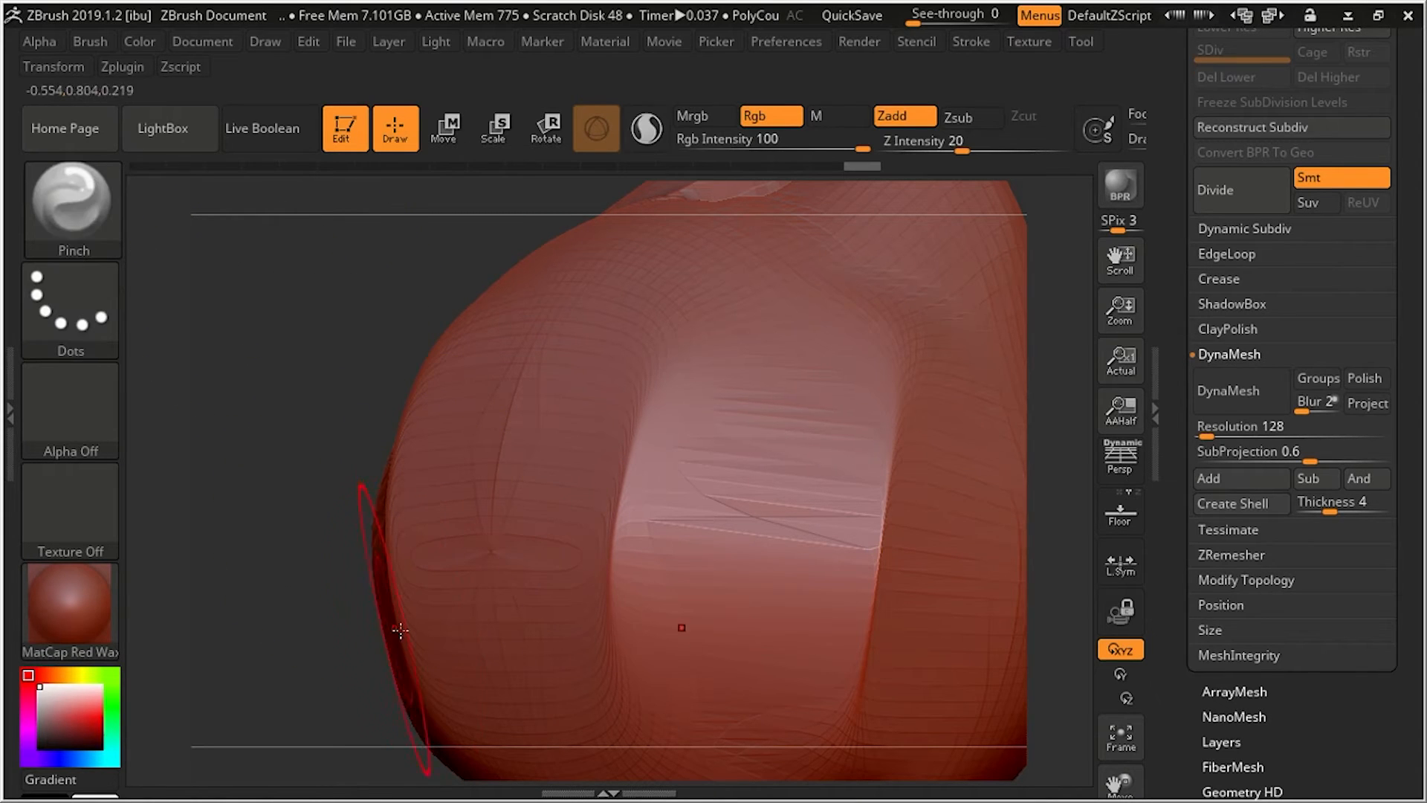
{"action": "mouse_move", "coordinate": [271, 417]}
{"action": "left_mouse_down"}
{"action": "mouse_move", "coordinate": [319, 423]}
{"action": "mouse_move", "coordinate": [297, 428]}
{"action": "left_mouse_up"}
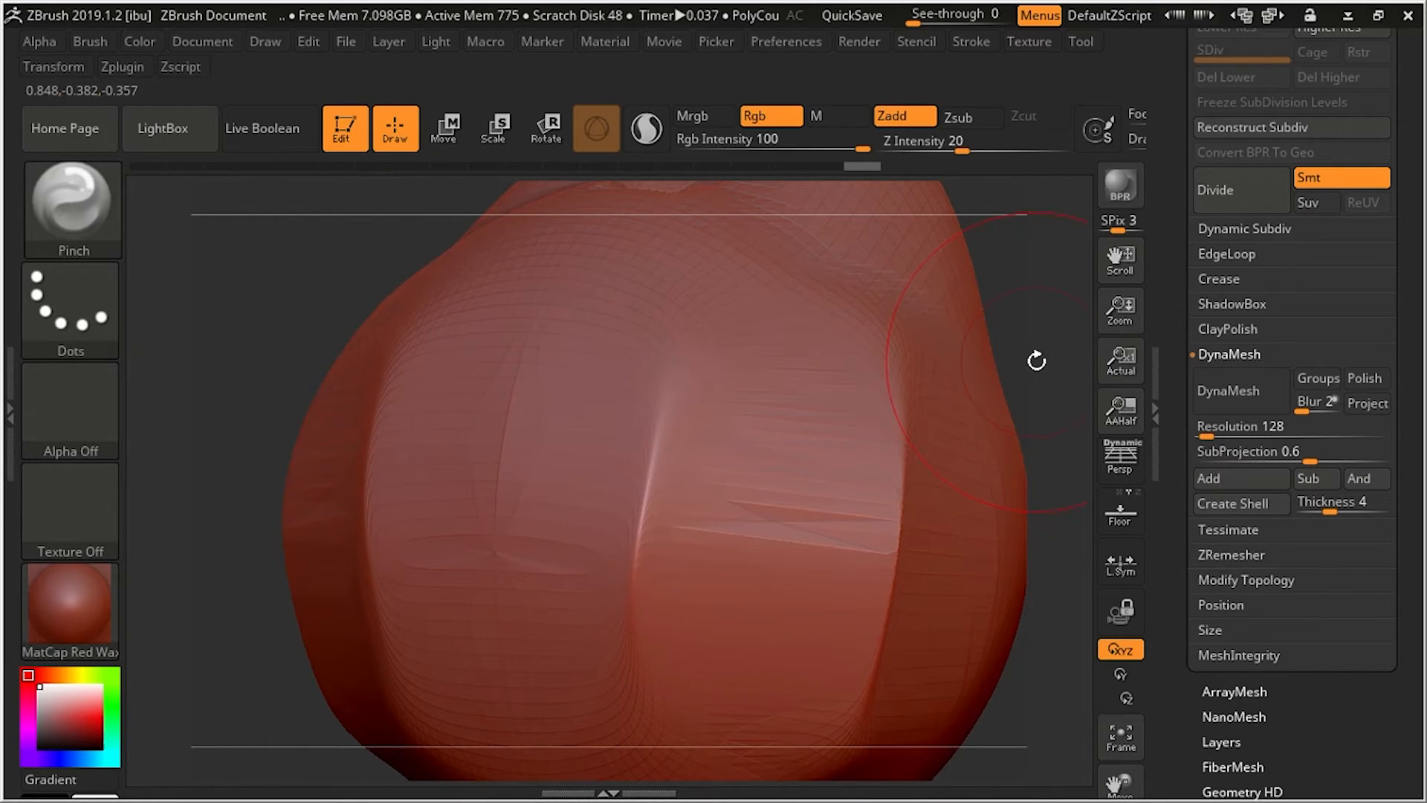
{"action": "left_click_drag", "start_coordinate": [1037, 361], "coordinate": [975, 341]}
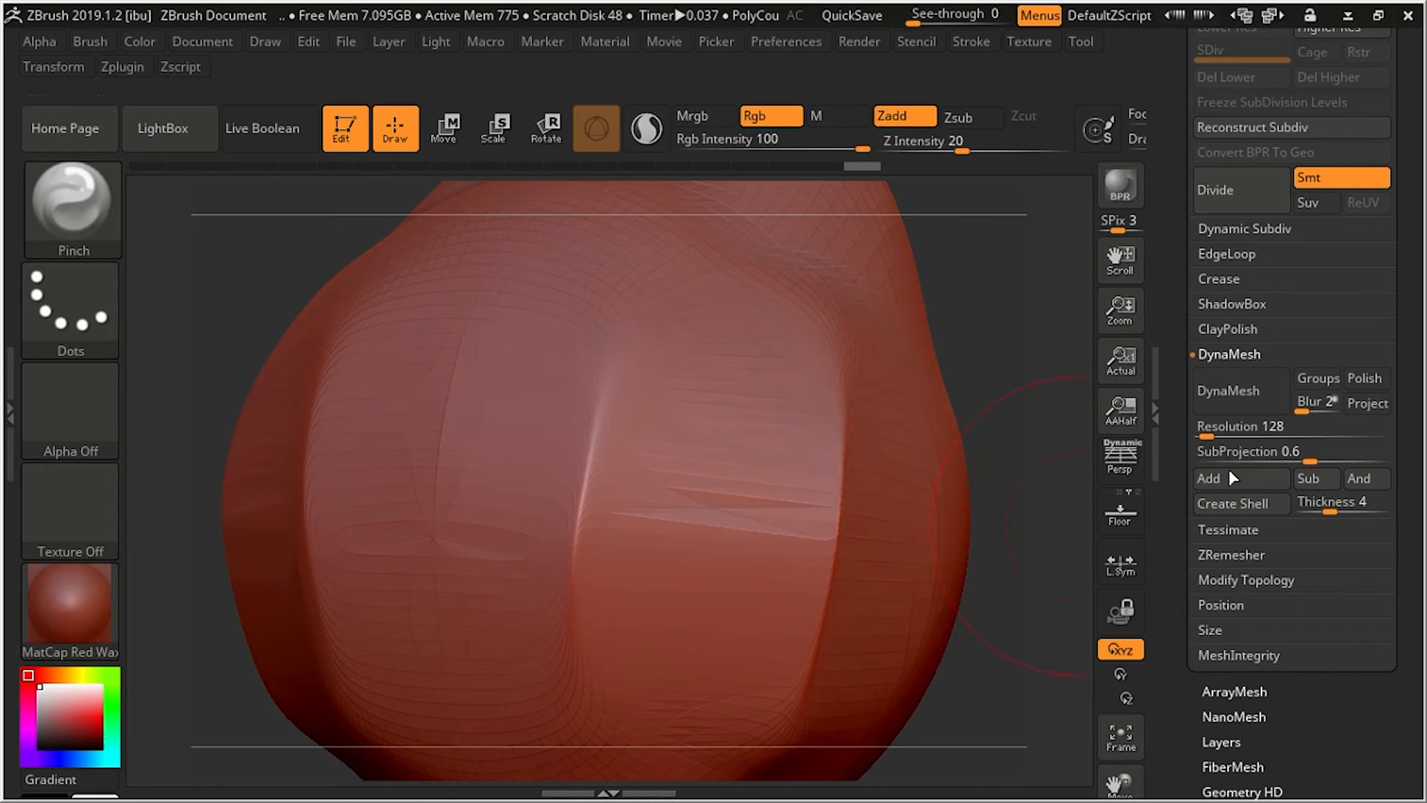
Remesh the pinched sphere with ZRemesher at its existing settings and inspect the new topology along the ridges
{"action": "left_click_drag", "start_coordinate": [1410, 440], "coordinate": [1418, 339]}
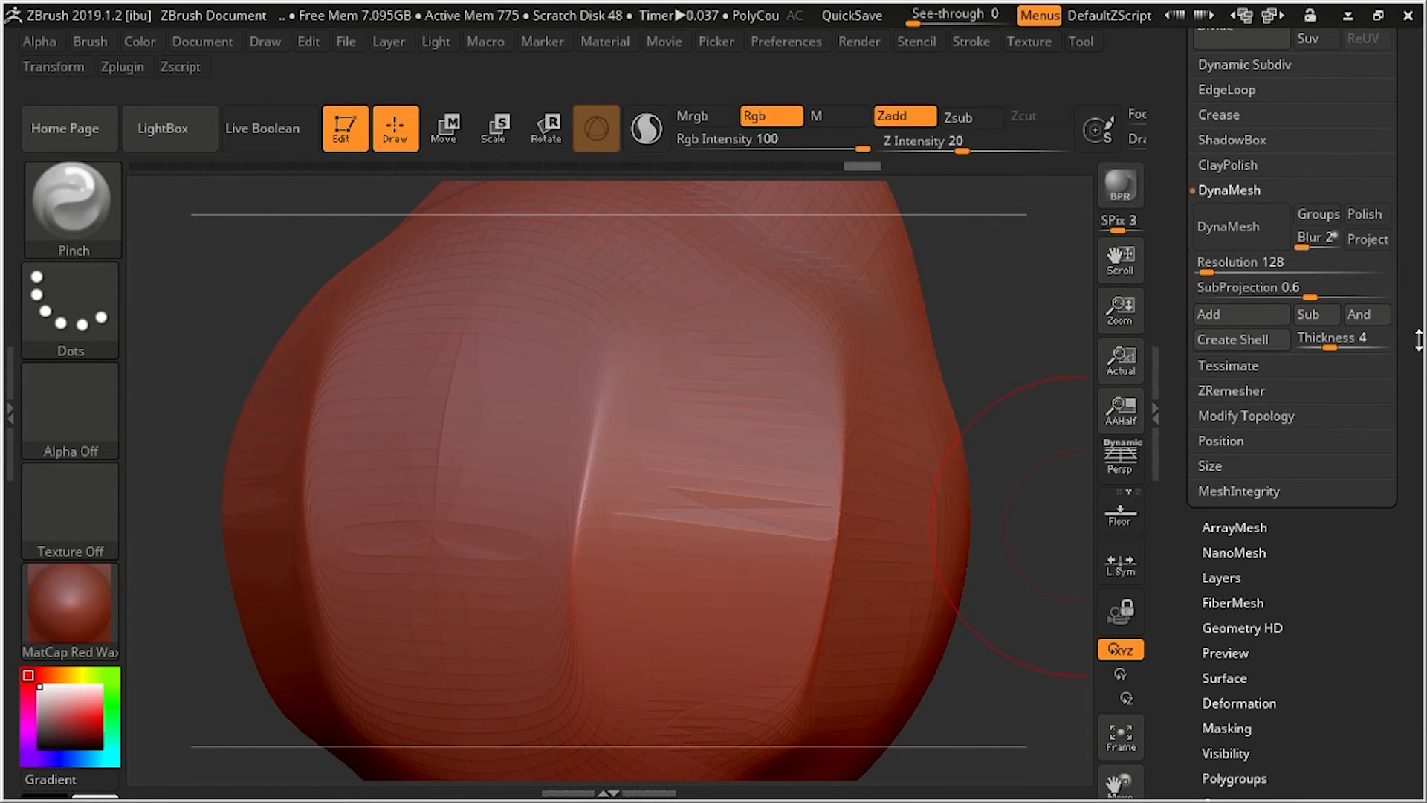
{"action": "left_click_drag", "start_coordinate": [1415, 578], "coordinate": [1417, 743]}
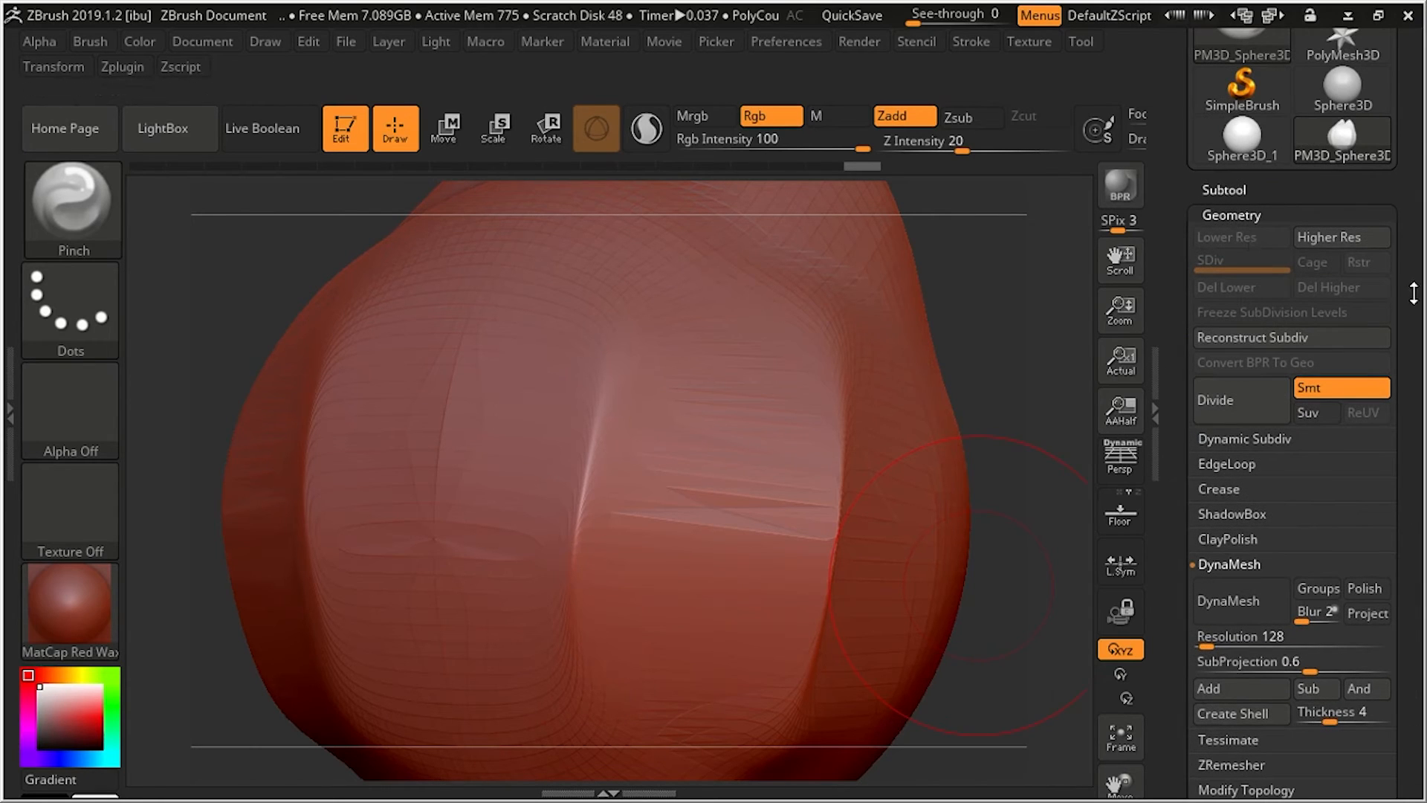
{"action": "left_click_drag", "start_coordinate": [1415, 294], "coordinate": [1419, 139]}
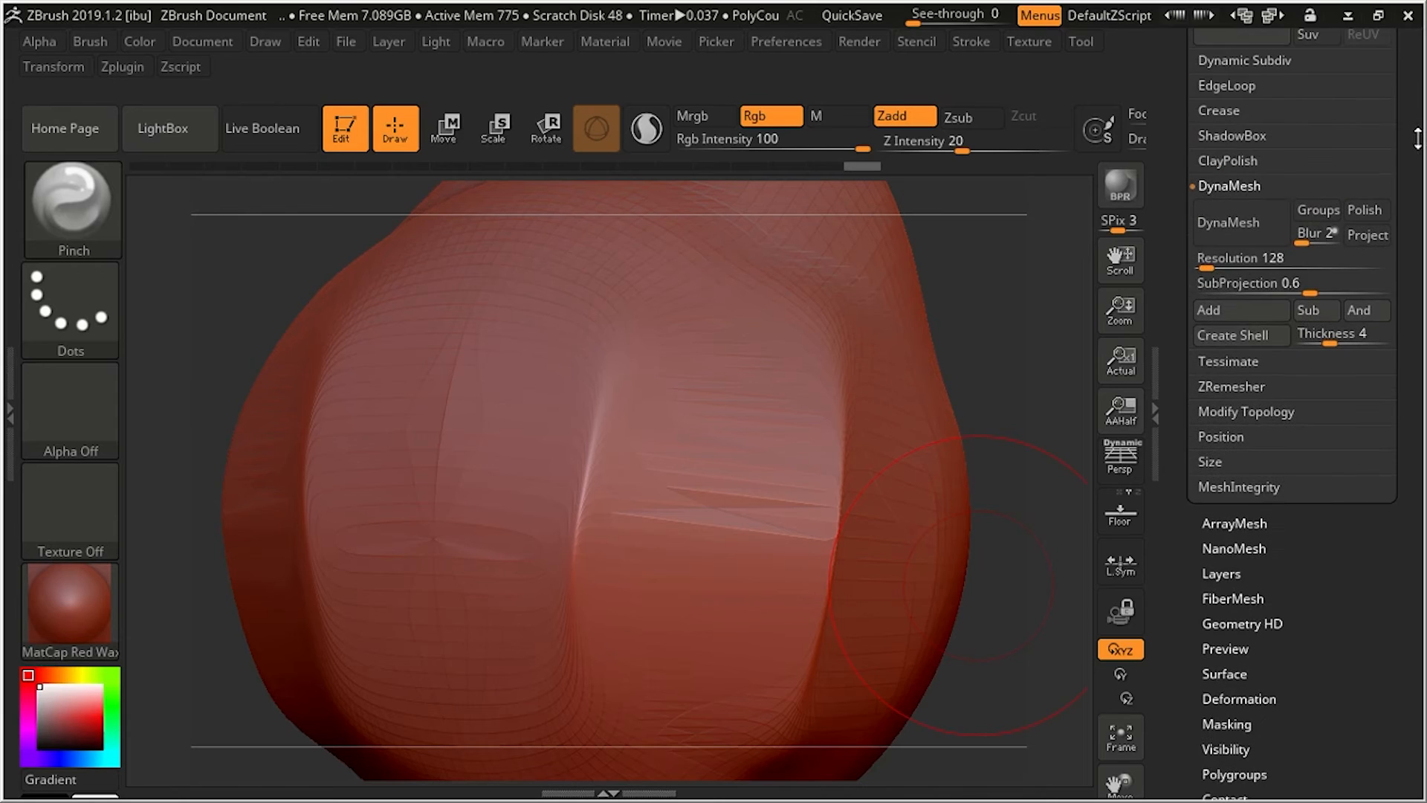
{"action": "left_click", "coordinate": [1249, 386]}
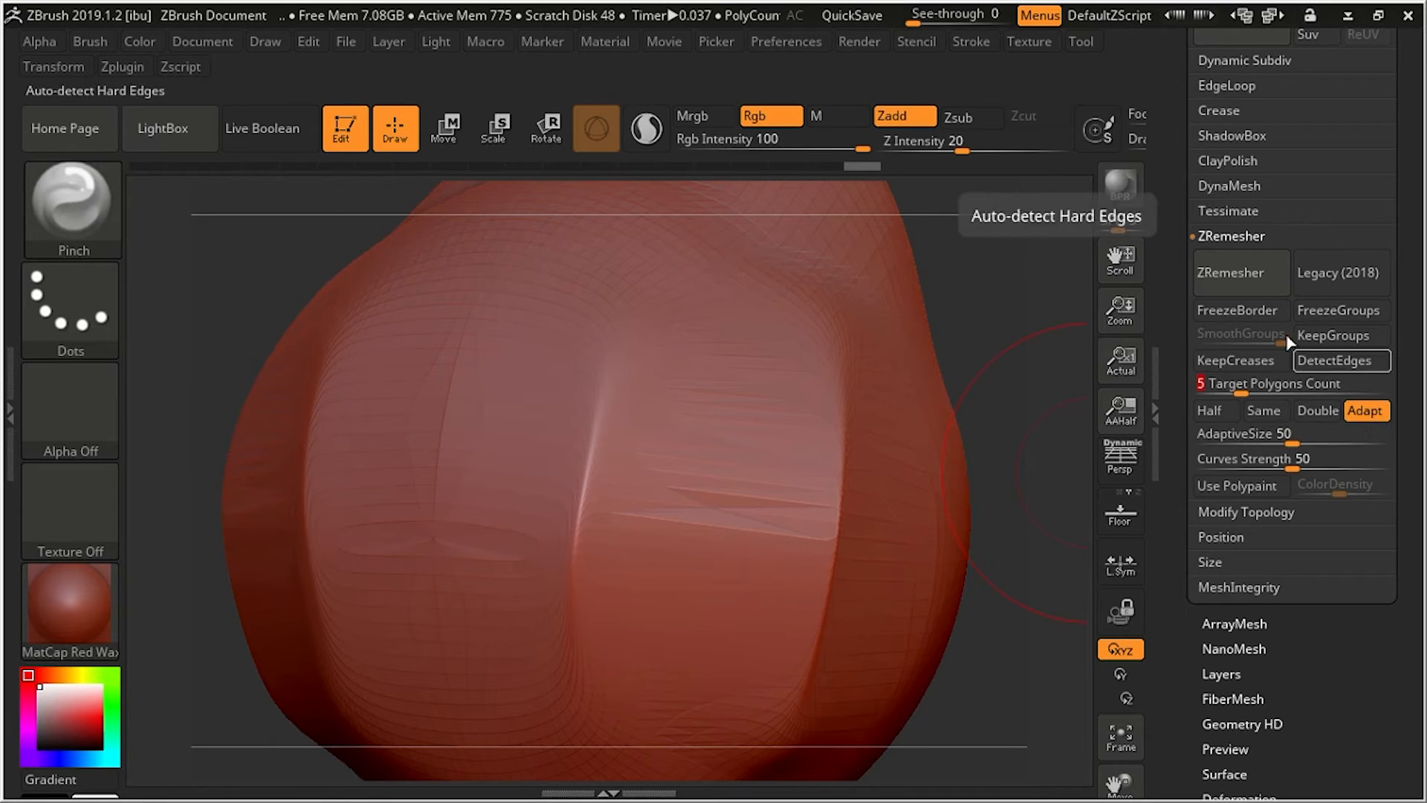
{"action": "left_click", "coordinate": [1234, 270]}
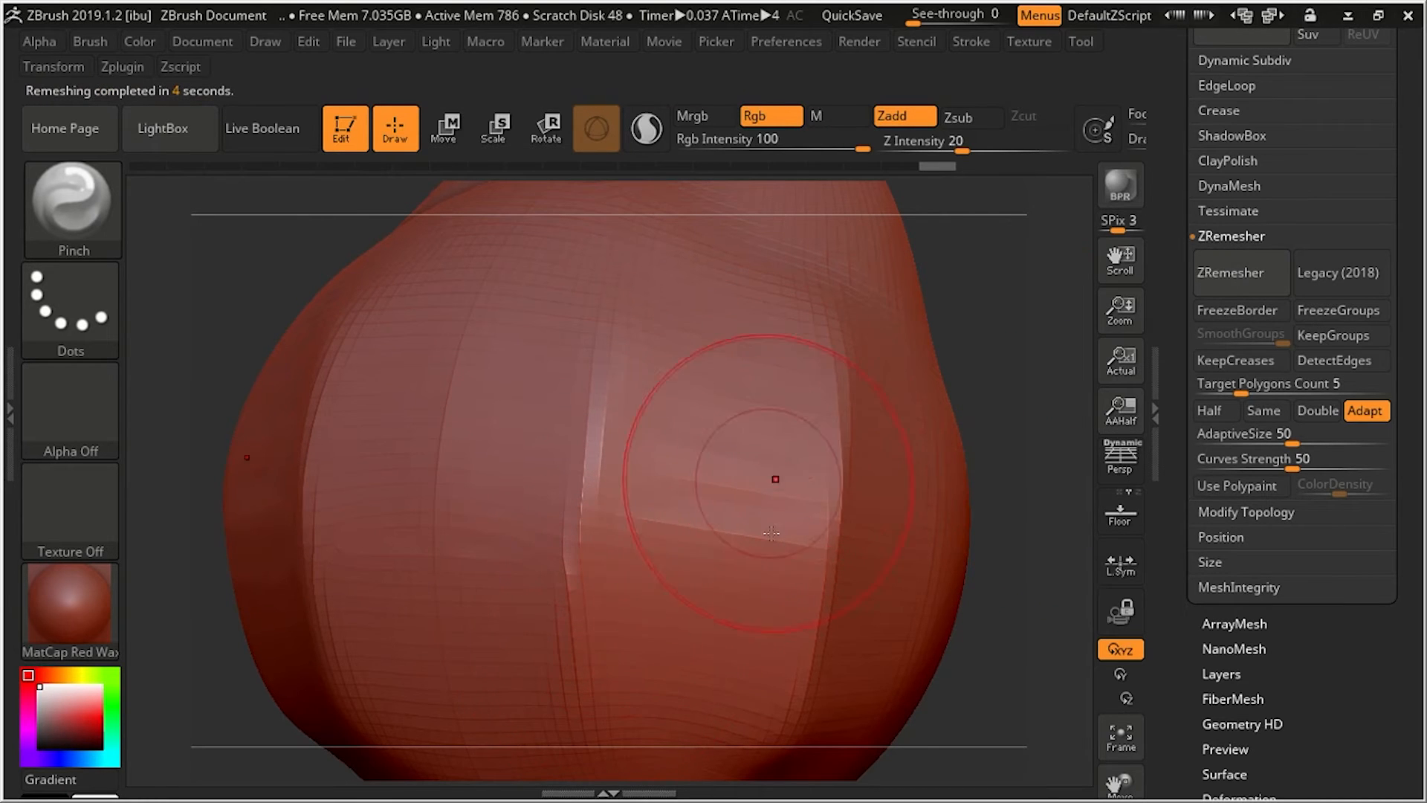
{"action": "mouse_move", "coordinate": [1025, 463]}
{"action": "left_mouse_down"}
{"action": "mouse_move", "coordinate": [1048, 467]}
{"action": "mouse_move", "coordinate": [1011, 459]}
{"action": "mouse_move", "coordinate": [1026, 458]}
{"action": "left_mouse_up"}
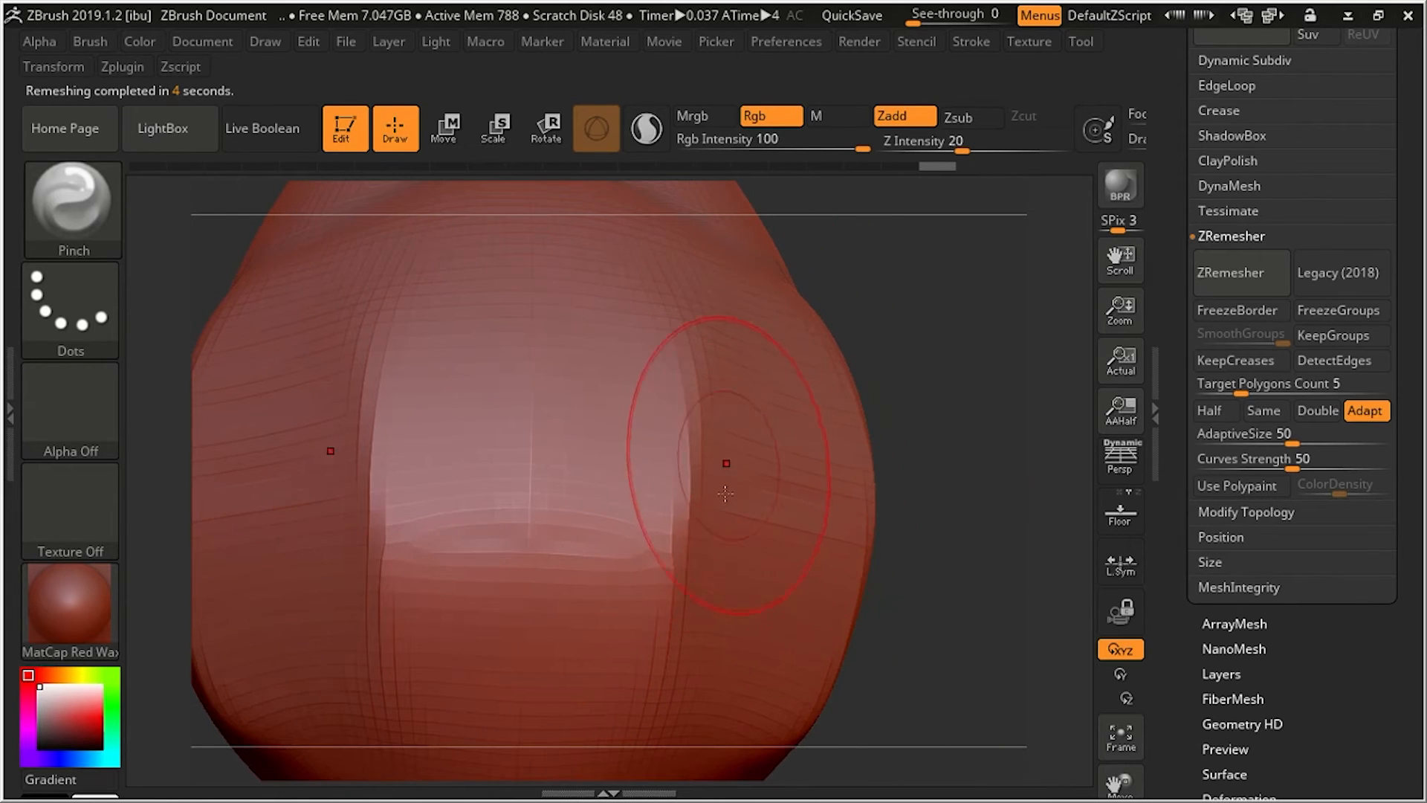
{"action": "mouse_move", "coordinate": [974, 377]}
{"action": "left_mouse_down"}
{"action": "mouse_move", "coordinate": [947, 376]}
{"action": "mouse_move", "coordinate": [997, 370]}
{"action": "mouse_move", "coordinate": [937, 392]}
{"action": "left_mouse_up"}
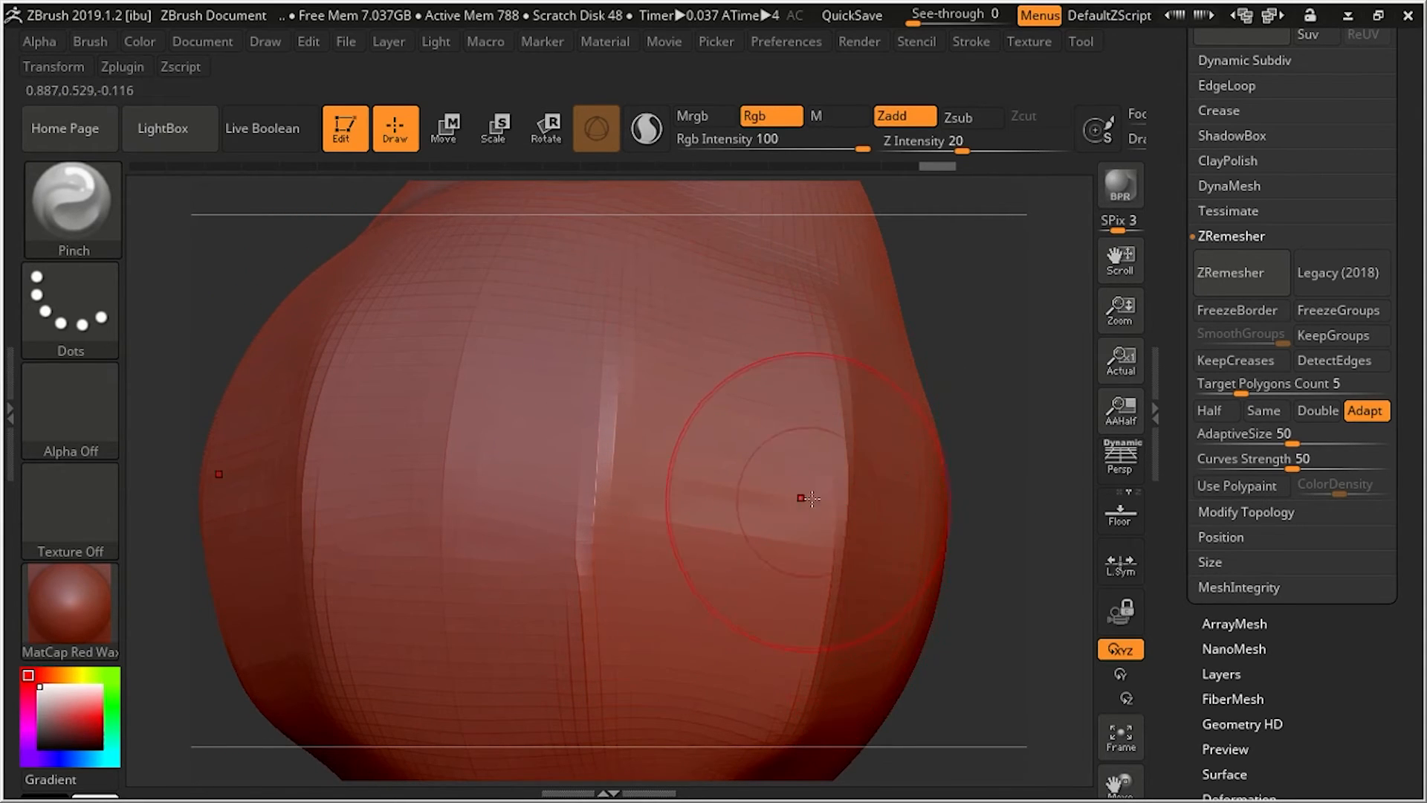
{"action": "mouse_move", "coordinate": [1014, 384]}
{"action": "left_mouse_down"}
{"action": "mouse_move", "coordinate": [1006, 371]}
{"action": "mouse_move", "coordinate": [974, 396]}
{"action": "left_mouse_up"}
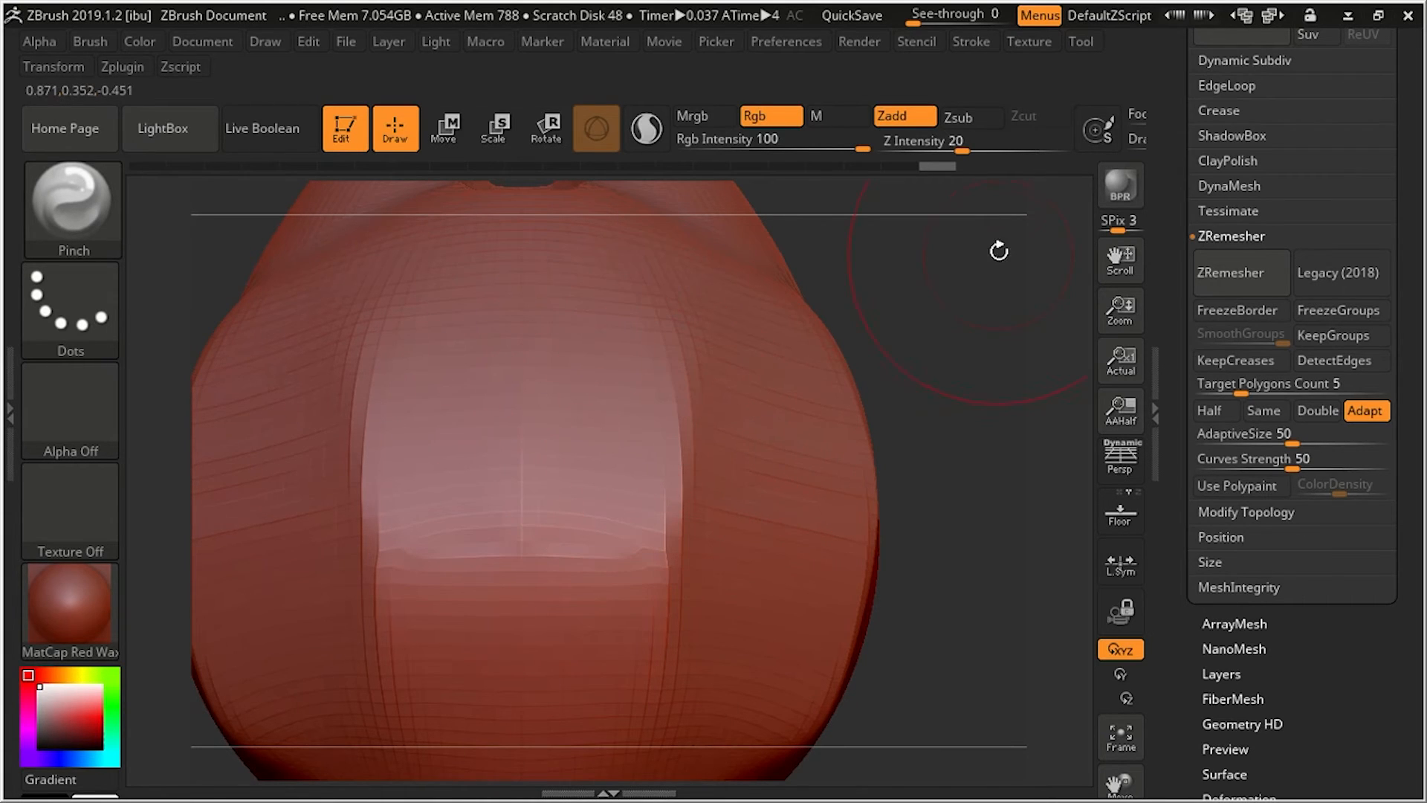
Start exporting the mesh in OBJ format to the Desktop folder, and leave the export without saving
{"action": "left_click_drag", "start_coordinate": [1398, 78], "coordinate": [1424, 305]}
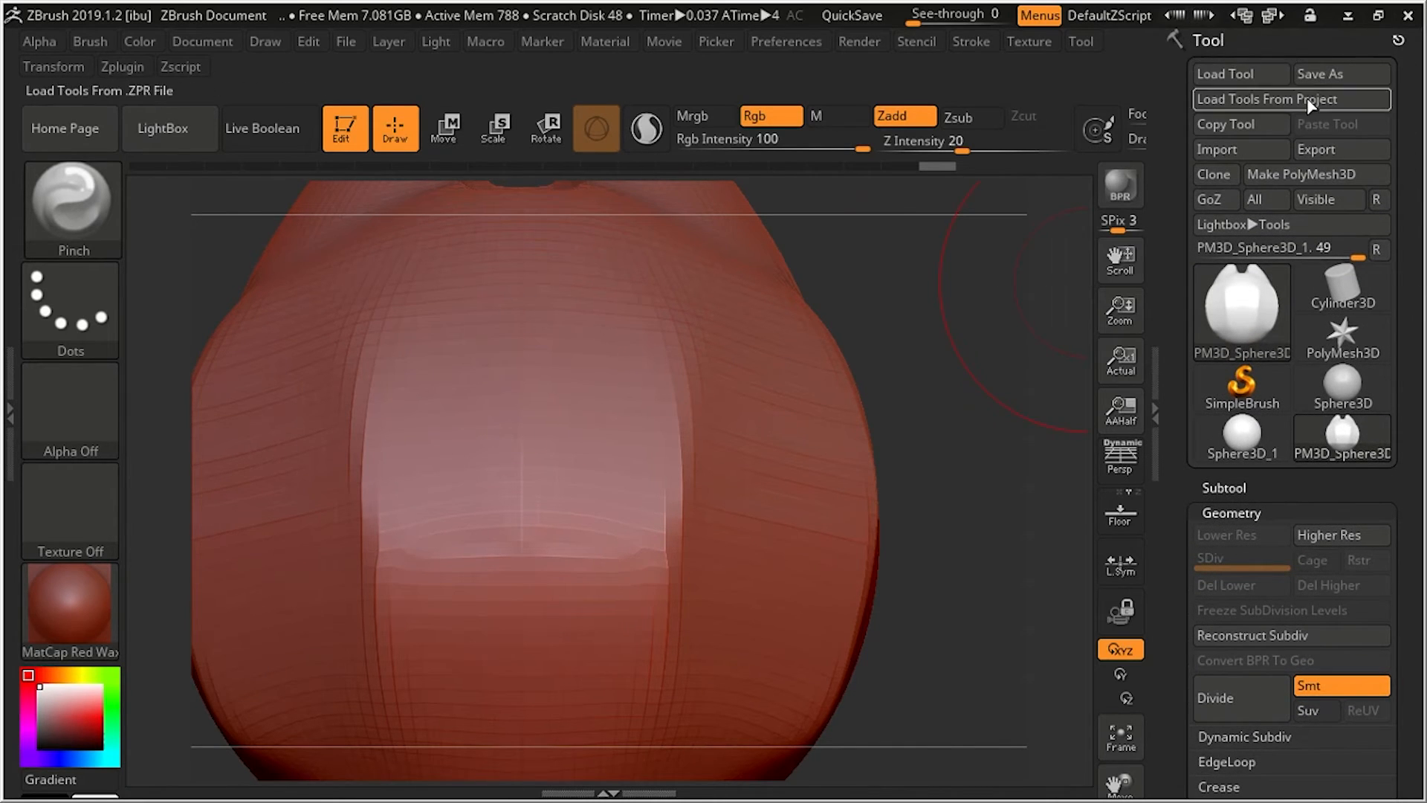
{"action": "left_click", "coordinate": [1346, 149]}
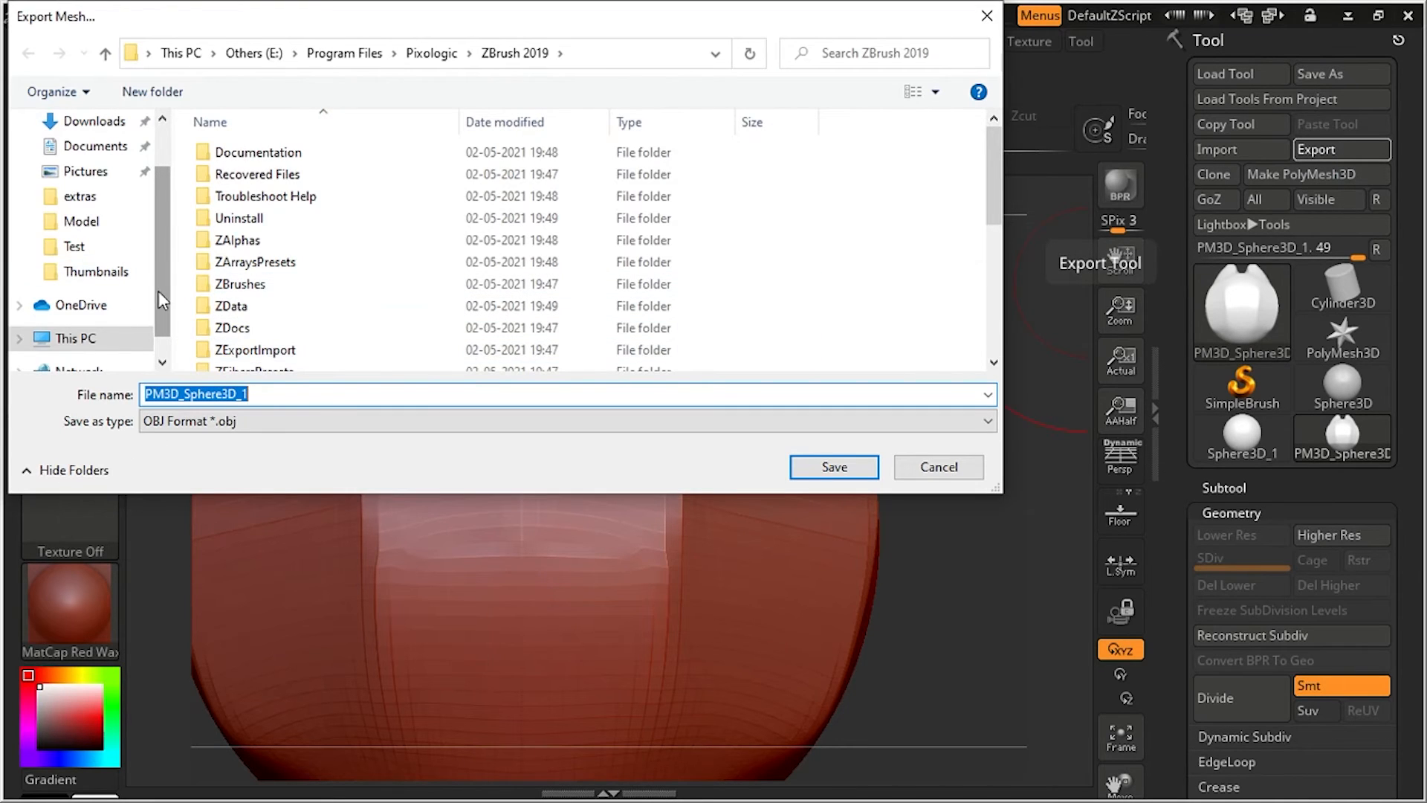
{"action": "left_click", "coordinate": [98, 339]}
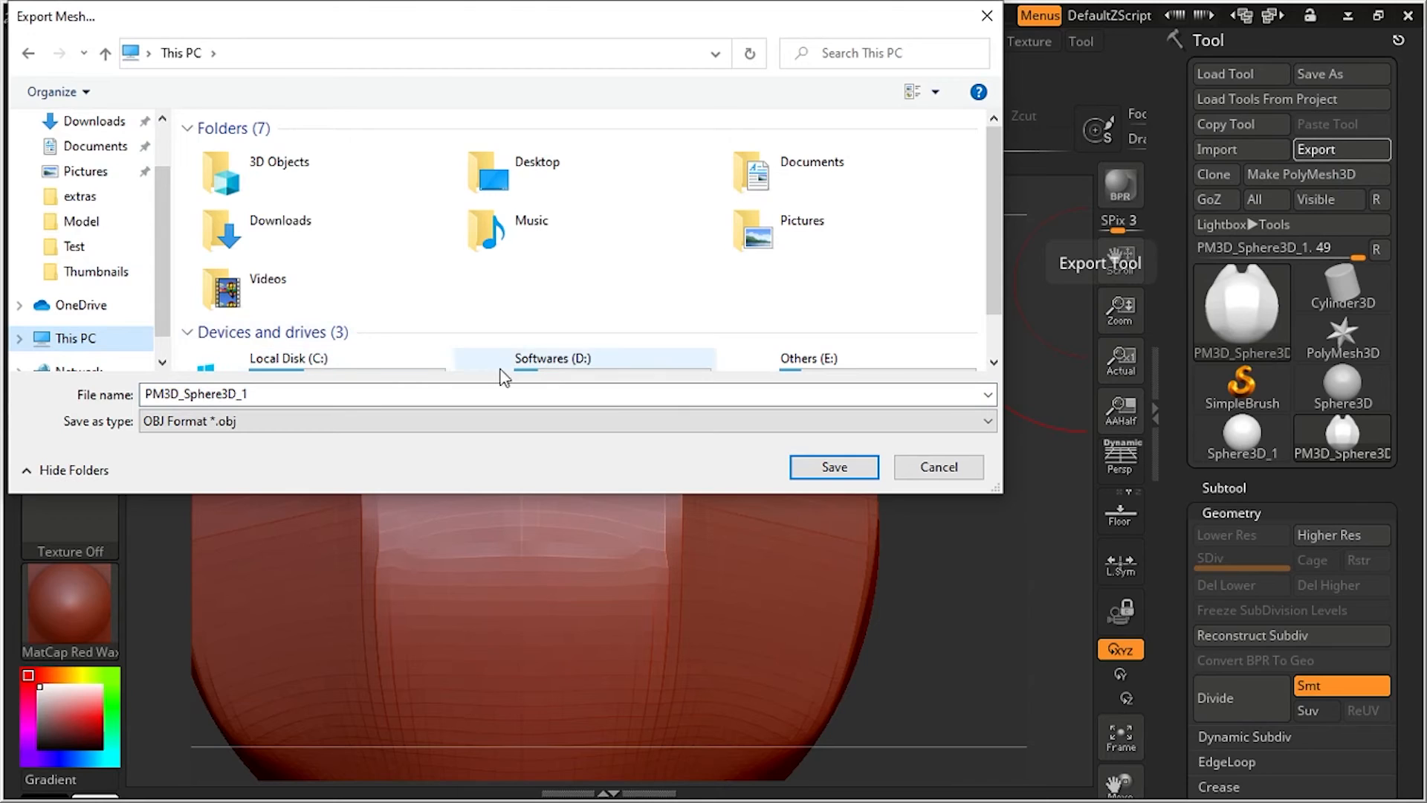
{"action": "scroll", "coordinate": [108, 190], "scroll_direction": "up", "scroll_amount": 1}
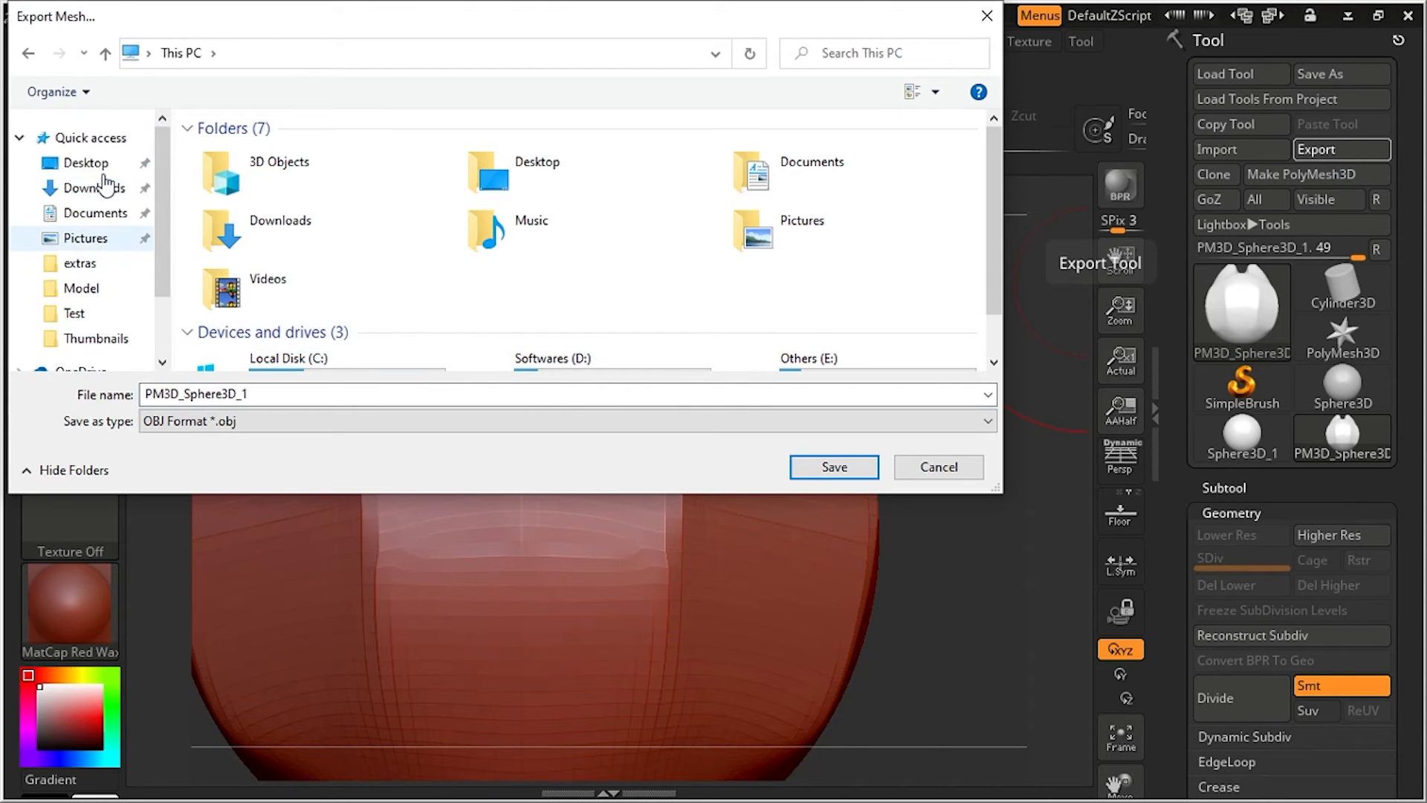
{"action": "left_click", "coordinate": [145, 163]}
{"action": "double_click", "coordinate": [290, 392]}
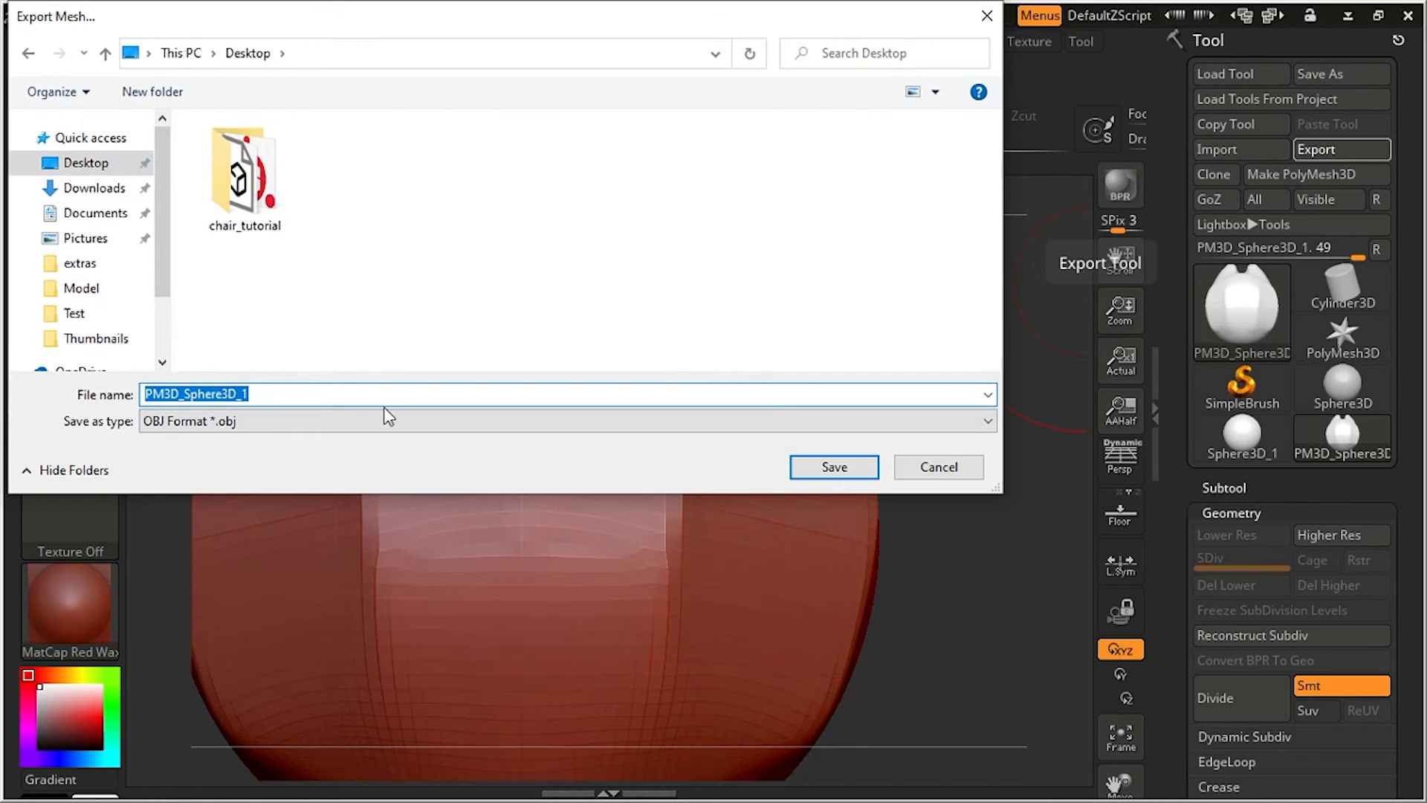
{"action": "left_click", "coordinate": [988, 15]}
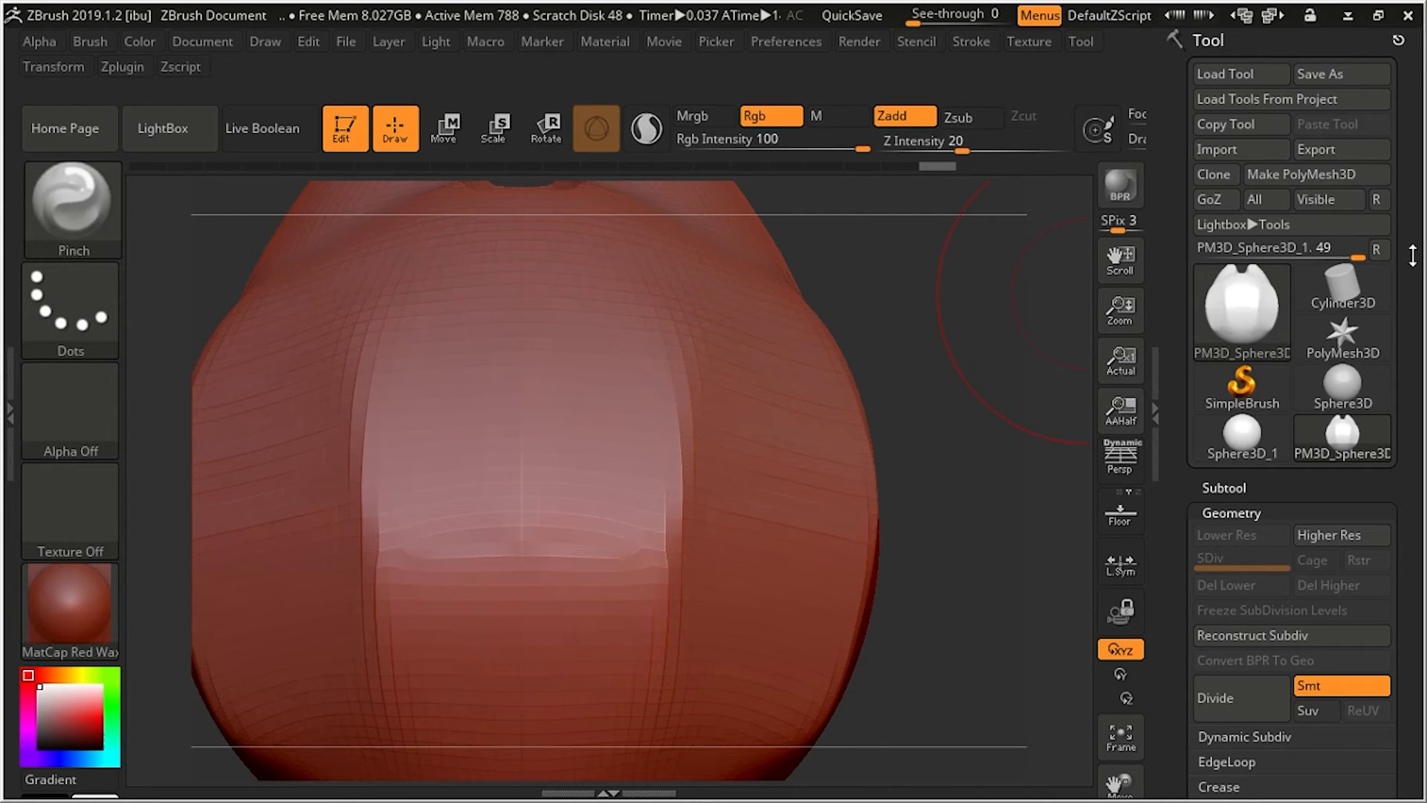
Expand the Subtool settings and look over the subtool list and its commands
{"action": "left_click_drag", "start_coordinate": [1412, 256], "coordinate": [1423, 140]}
{"action": "left_click", "coordinate": [1232, 270]}
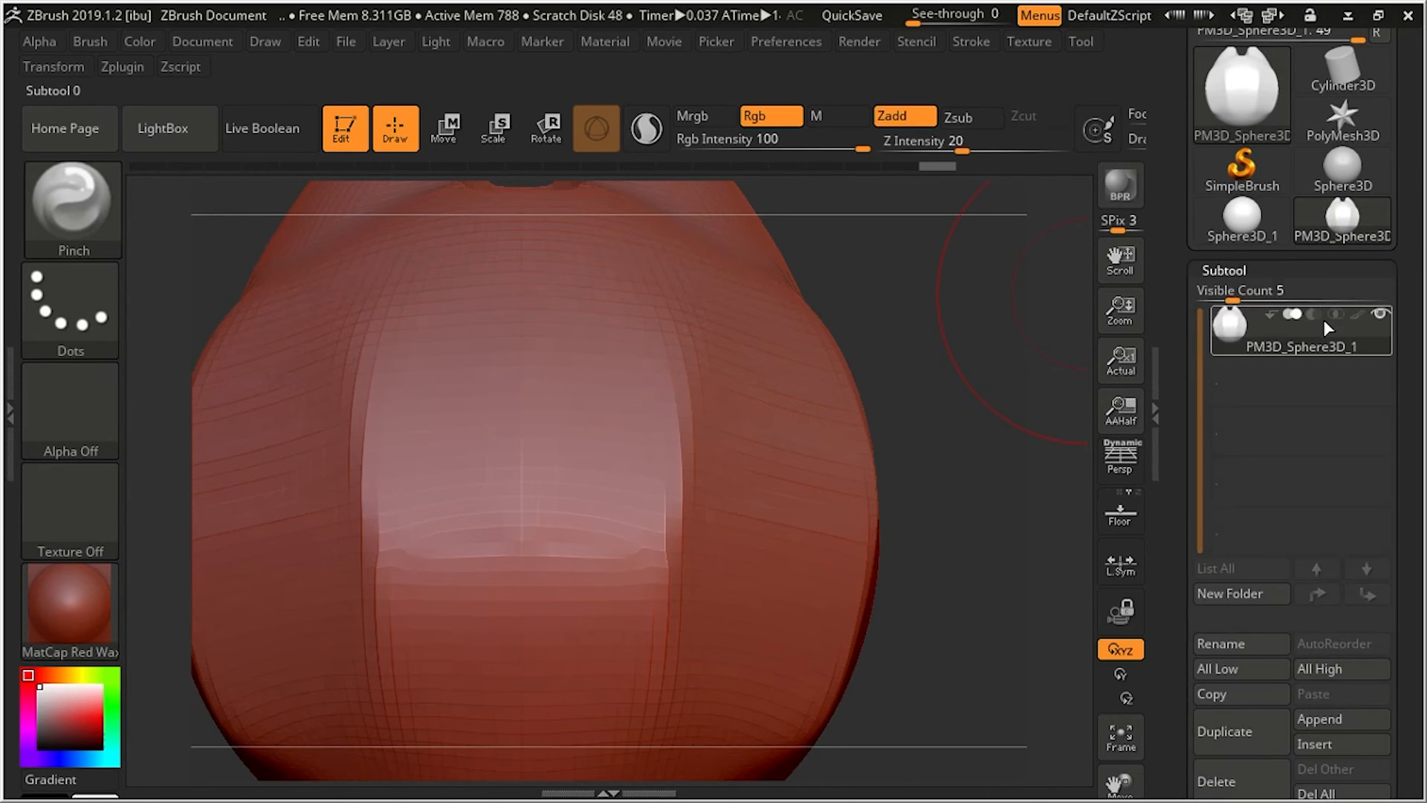
{"action": "left_click_drag", "start_coordinate": [1409, 275], "coordinate": [1409, 209]}
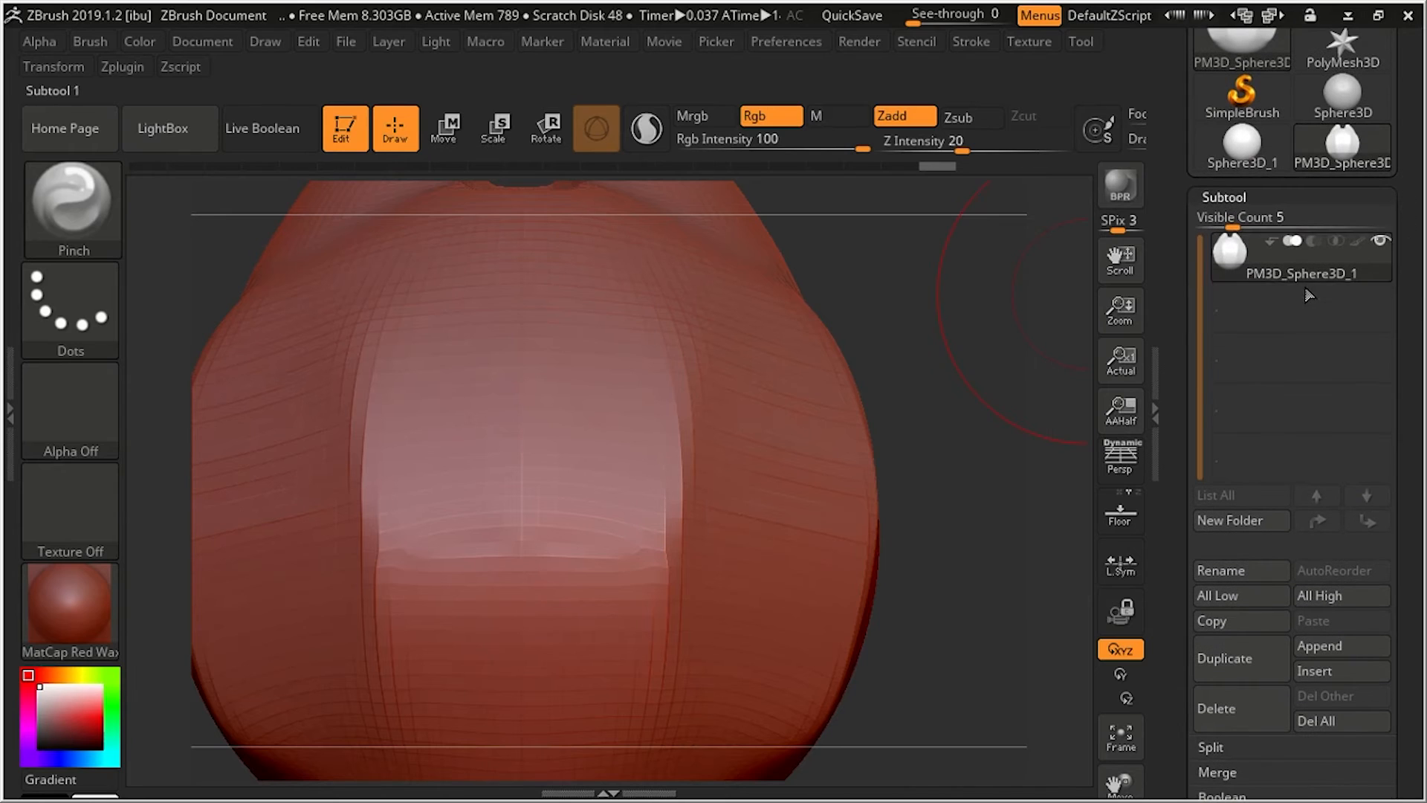
{"action": "mouse_move", "coordinate": [1243, 261]}
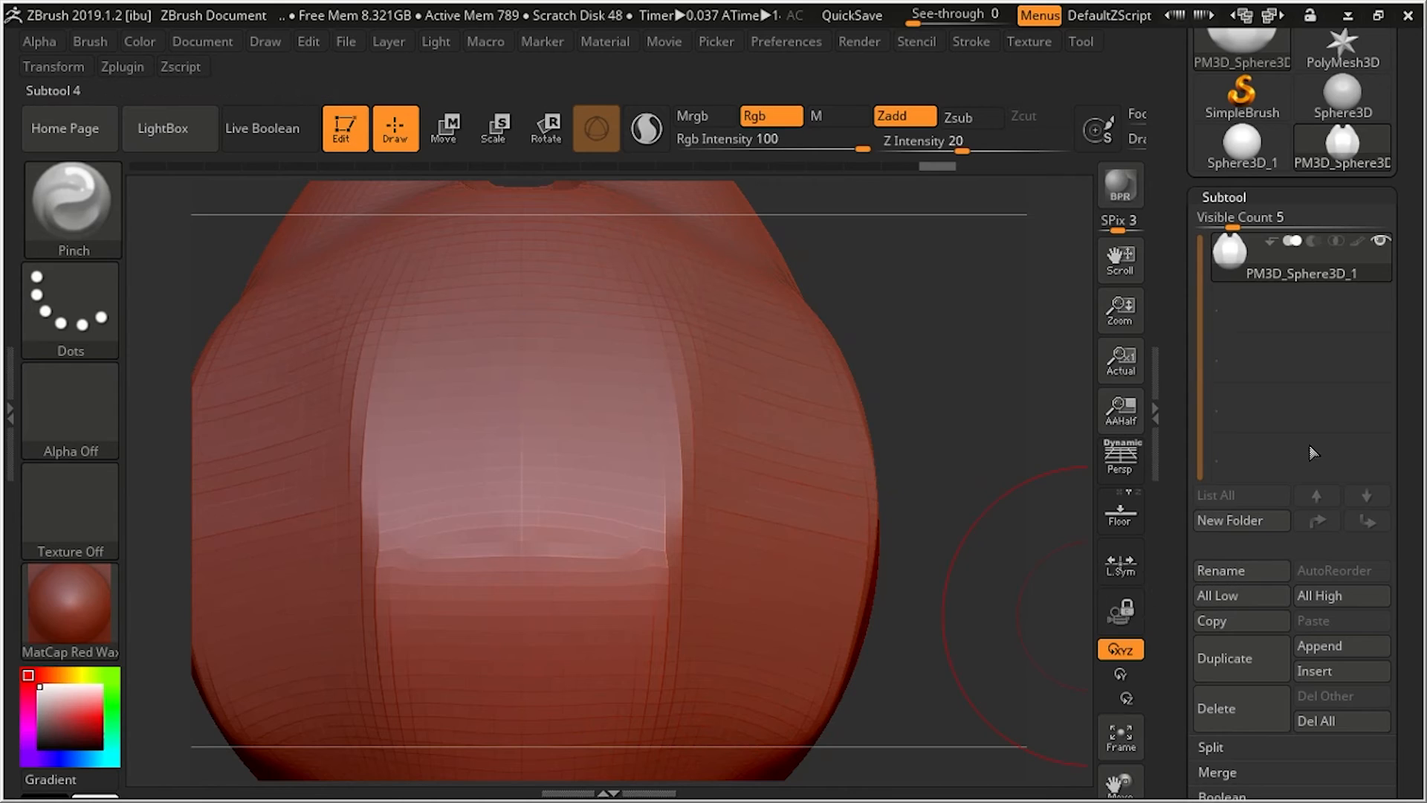
Append a Cube3D mesh to the tool as a second subtool
{"action": "left_click_drag", "start_coordinate": [1405, 470], "coordinate": [1402, 402]}
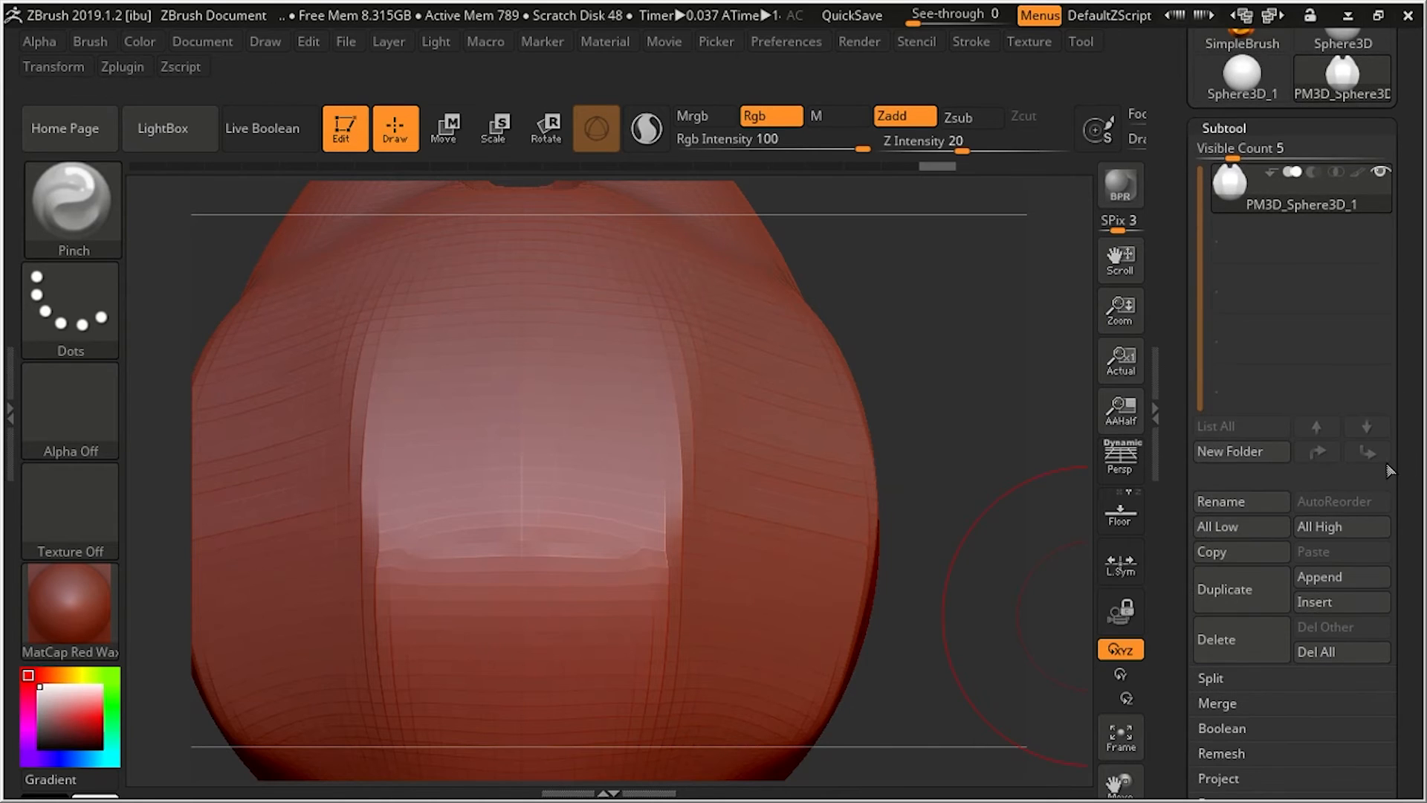
{"action": "left_click", "coordinate": [1333, 576]}
{"action": "left_click", "coordinate": [1333, 577]}
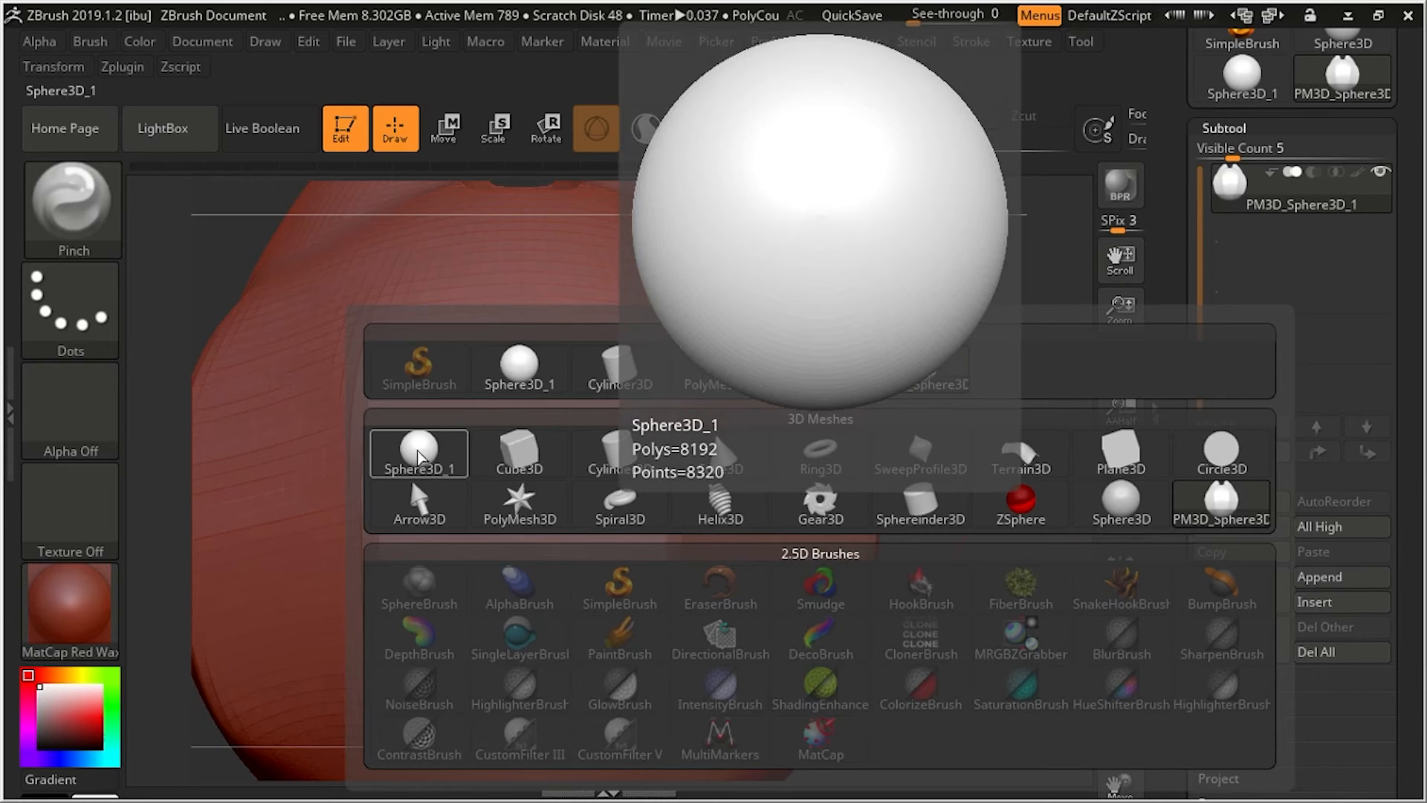
{"action": "left_click", "coordinate": [518, 451]}
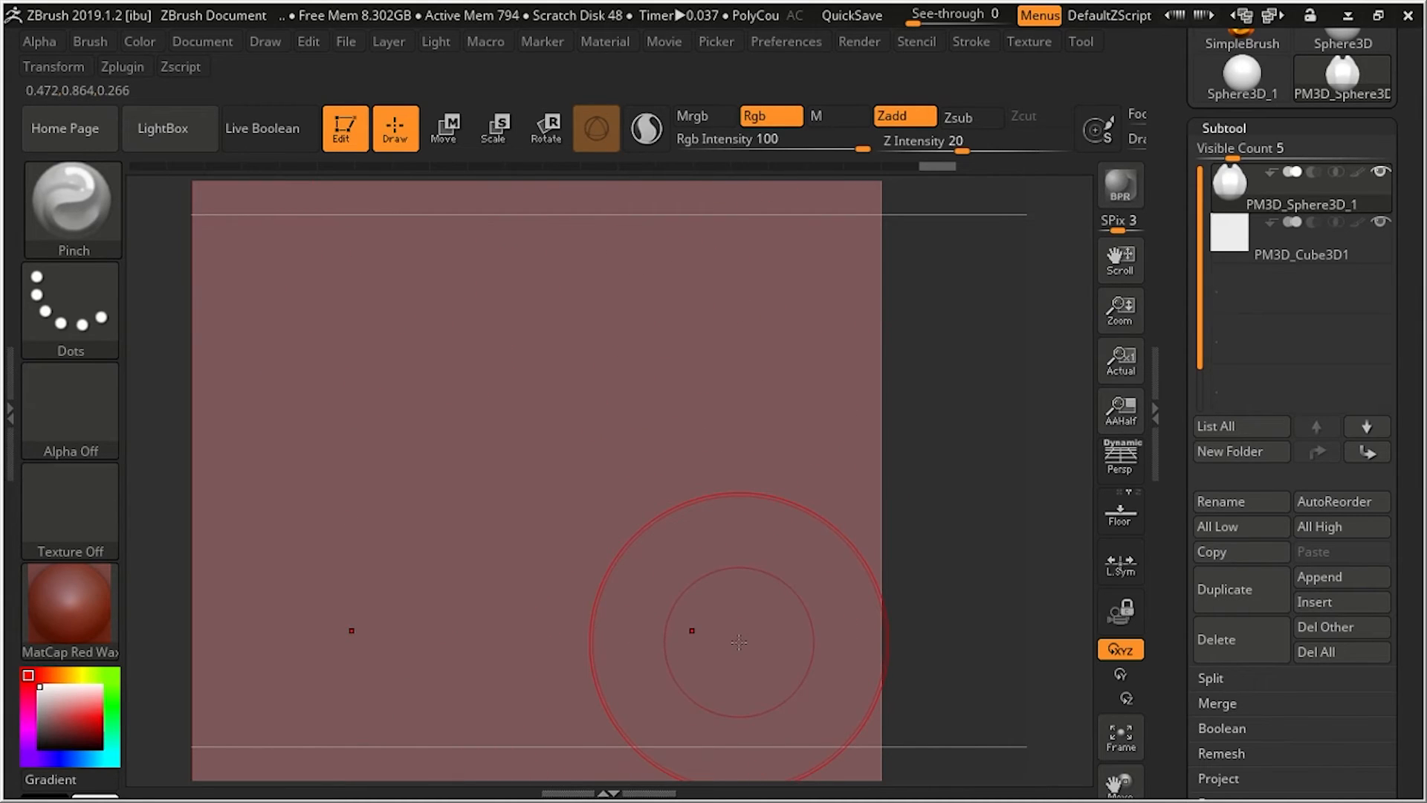
{"action": "key", "text": "ctrl"}
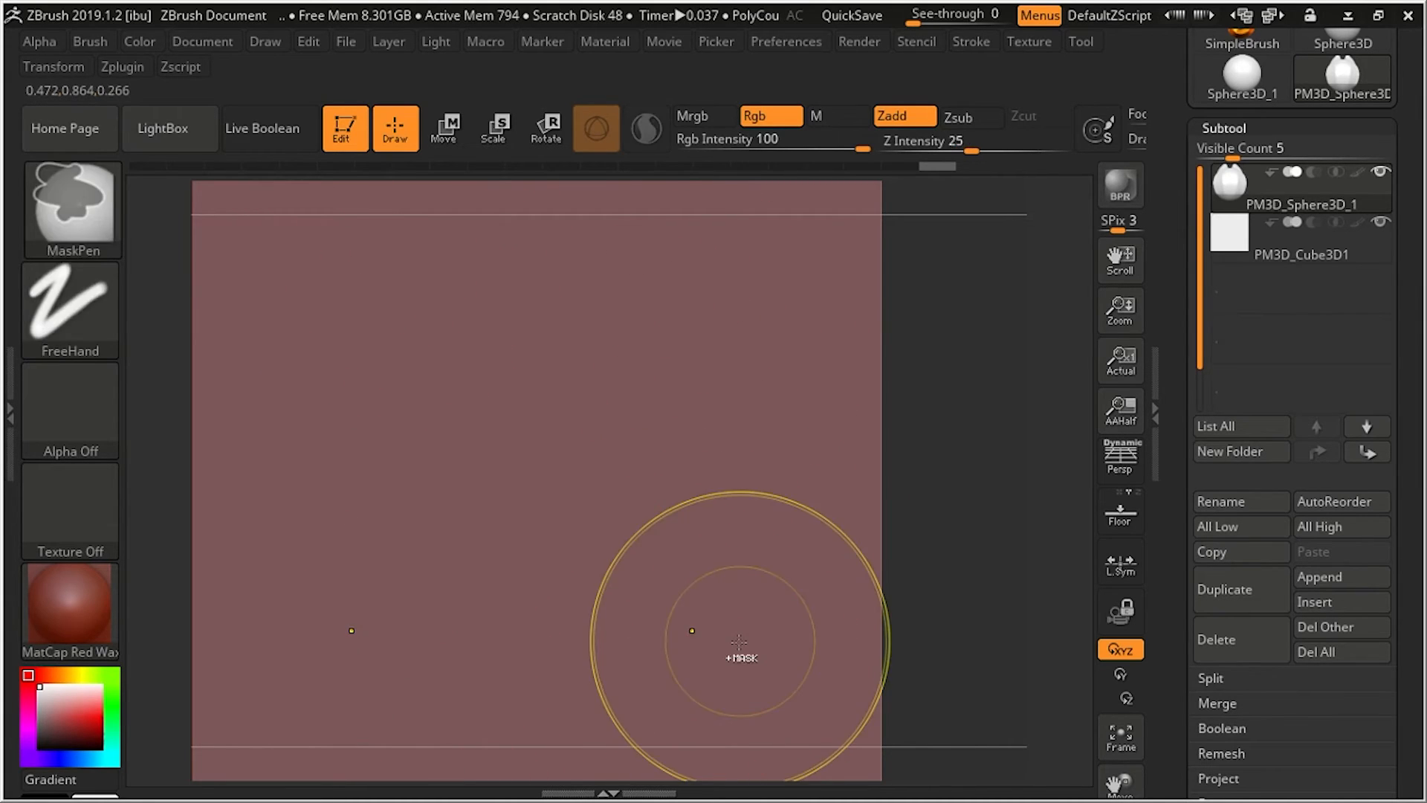
{"action": "mouse_move", "coordinate": [739, 642]}
{"action": "right_mouse_down", "text": "ctrl"}
{"action": "mouse_move", "coordinate": [602, 513]}
{"action": "mouse_move", "coordinate": [750, 654]}
{"action": "mouse_move", "coordinate": [612, 547]}
{"action": "right_mouse_up", "text": "ctrl"}
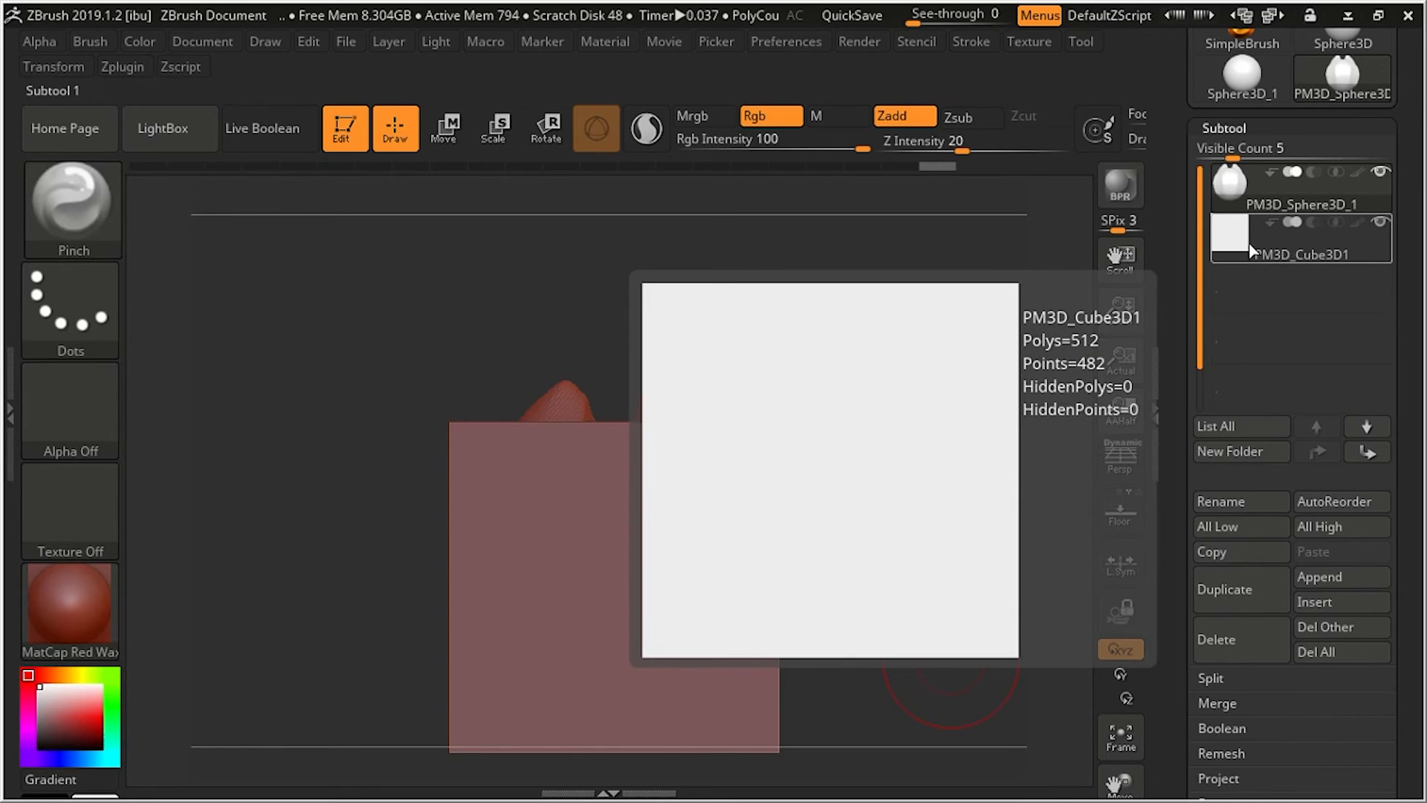
Make the cube the active subtool and switch the visibility of the cube and sphere subtools off and on
{"action": "left_click", "coordinate": [1276, 259]}
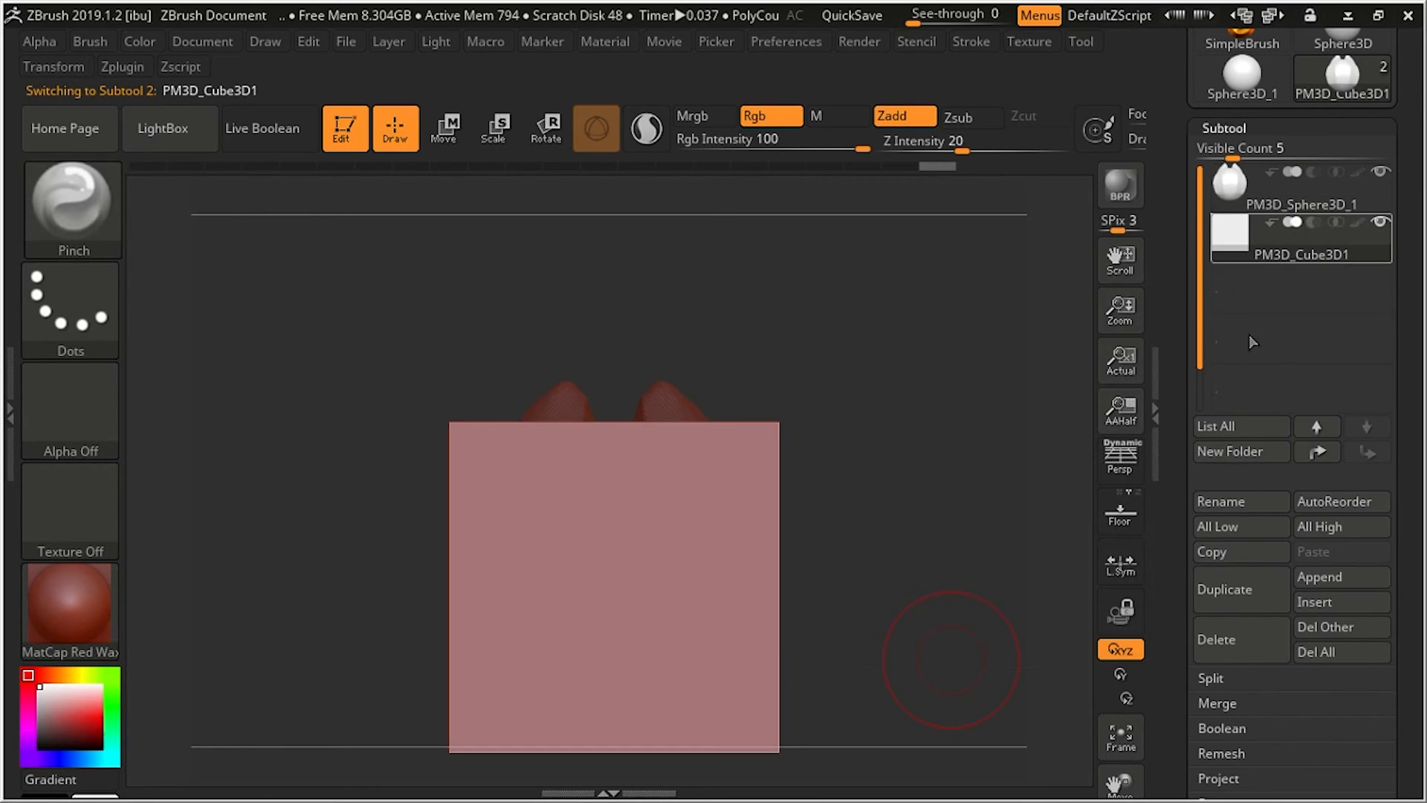
{"action": "mouse_move", "coordinate": [1315, 237]}
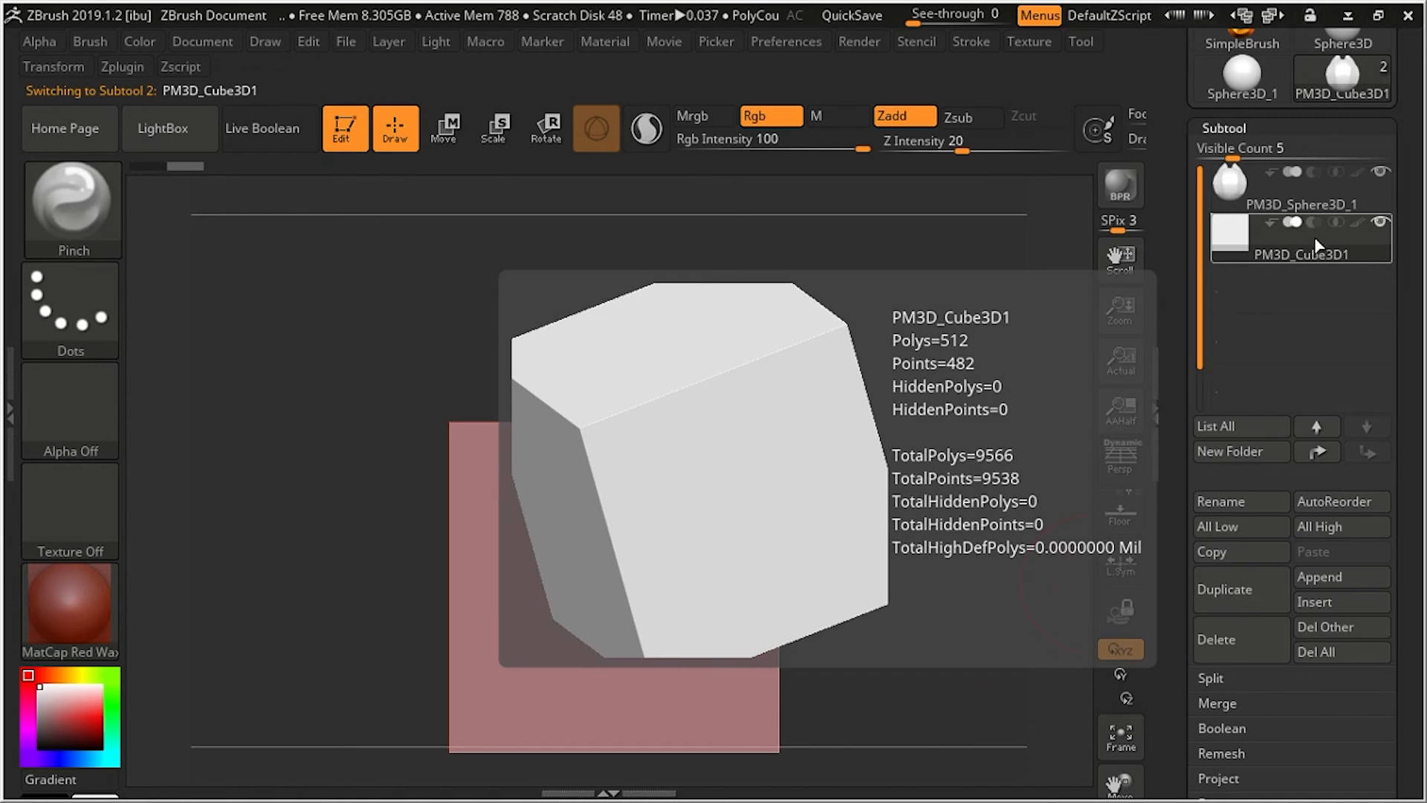
{"action": "left_click", "coordinate": [1381, 224]}
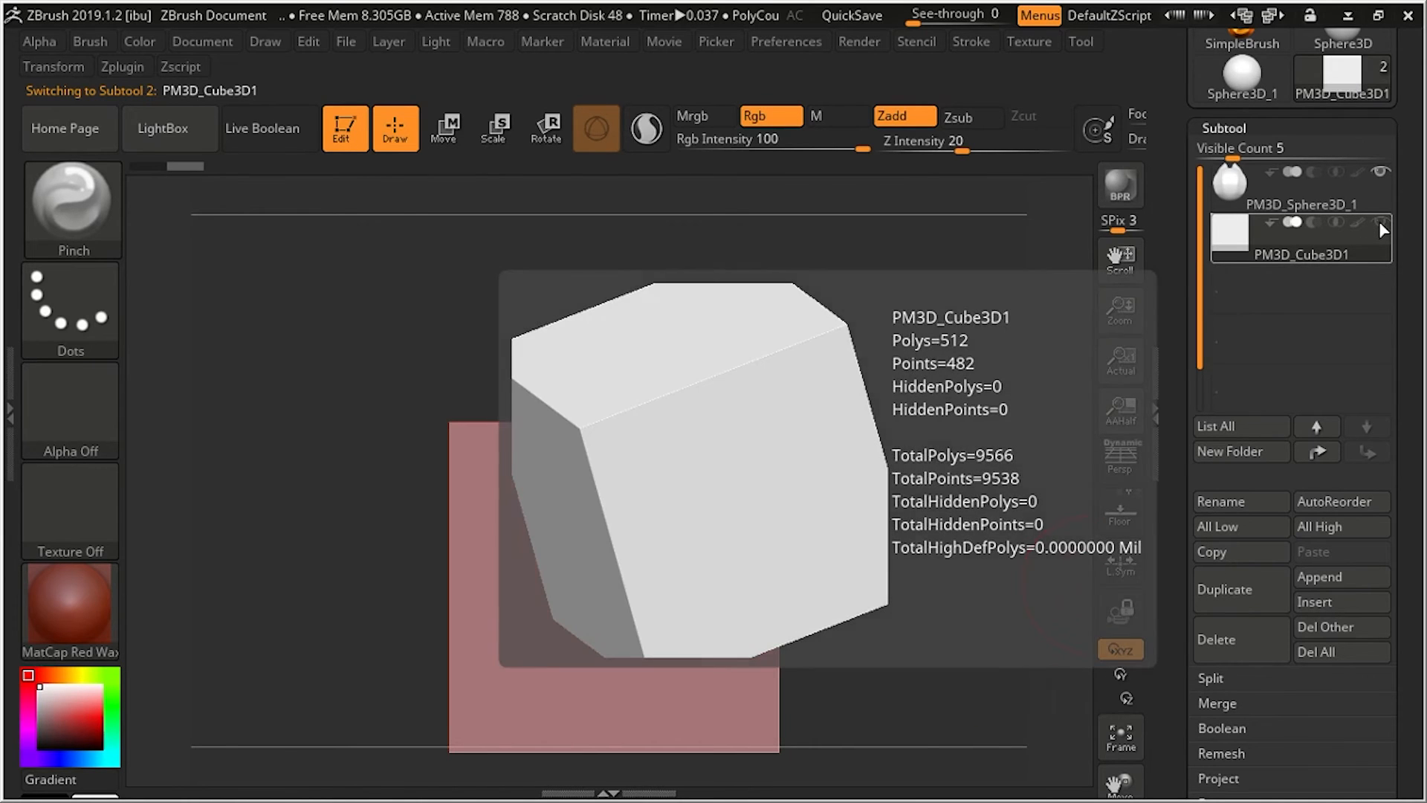
{"action": "left_click", "coordinate": [1379, 220]}
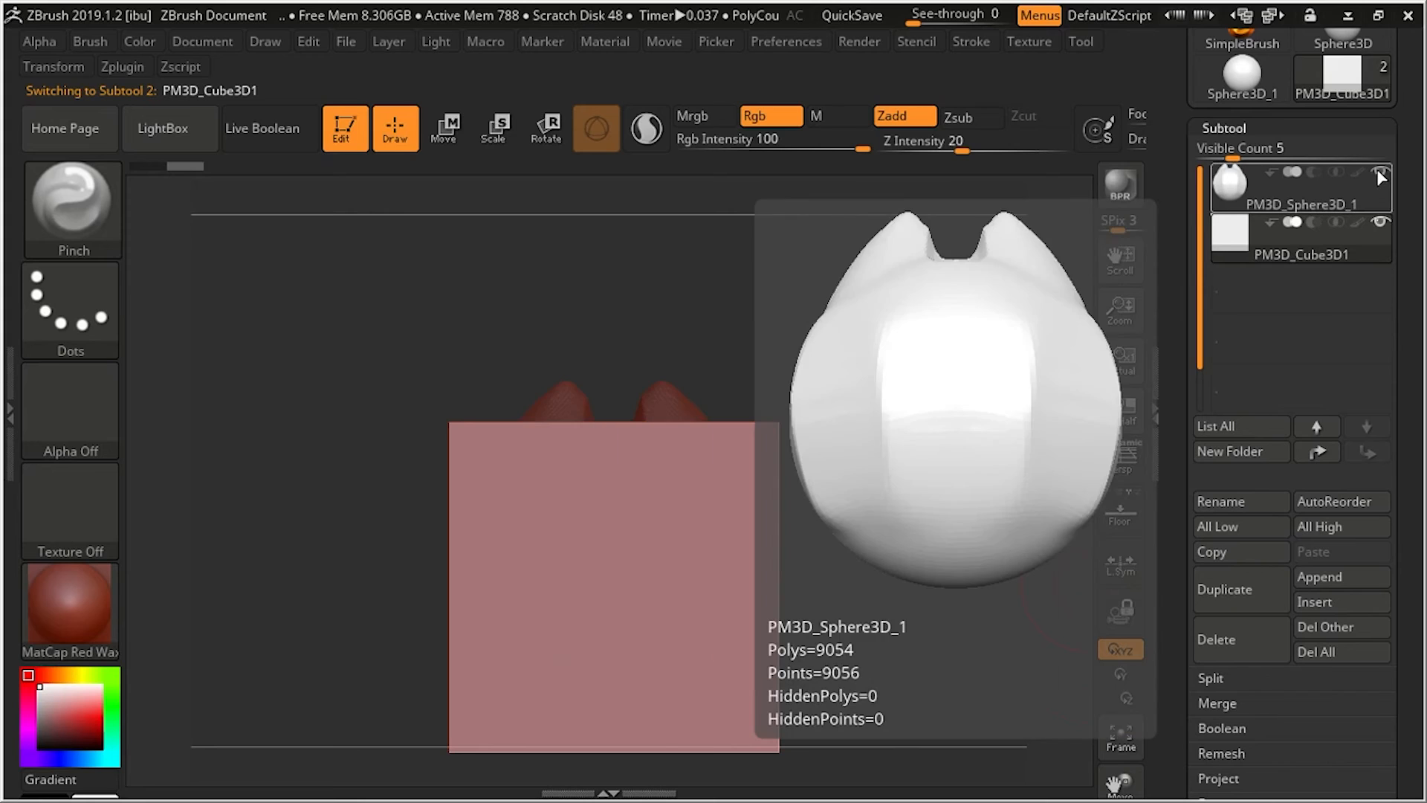
{"action": "left_click", "coordinate": [1376, 168]}
{"action": "left_click", "coordinate": [1376, 168]}
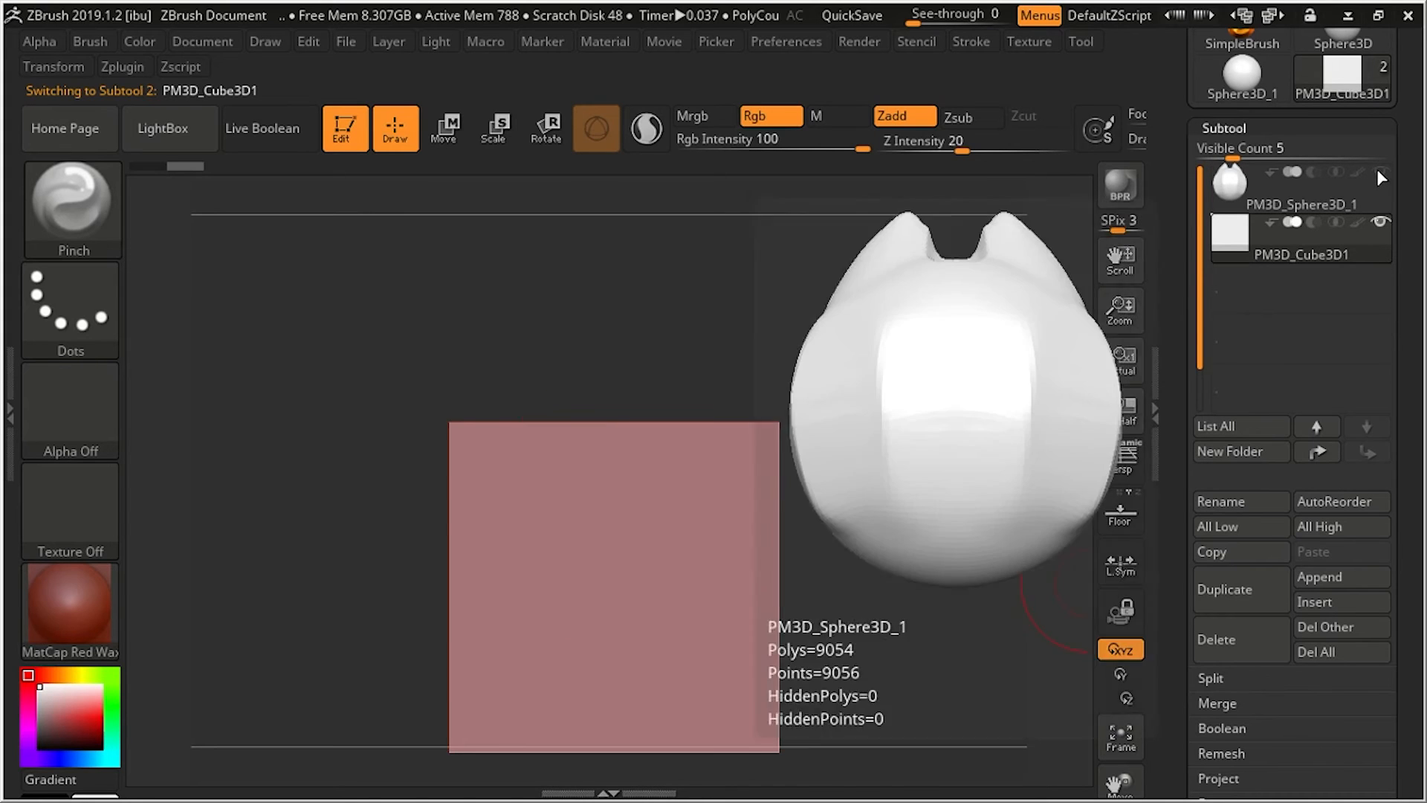
{"action": "mouse_move", "coordinate": [1310, 185]}
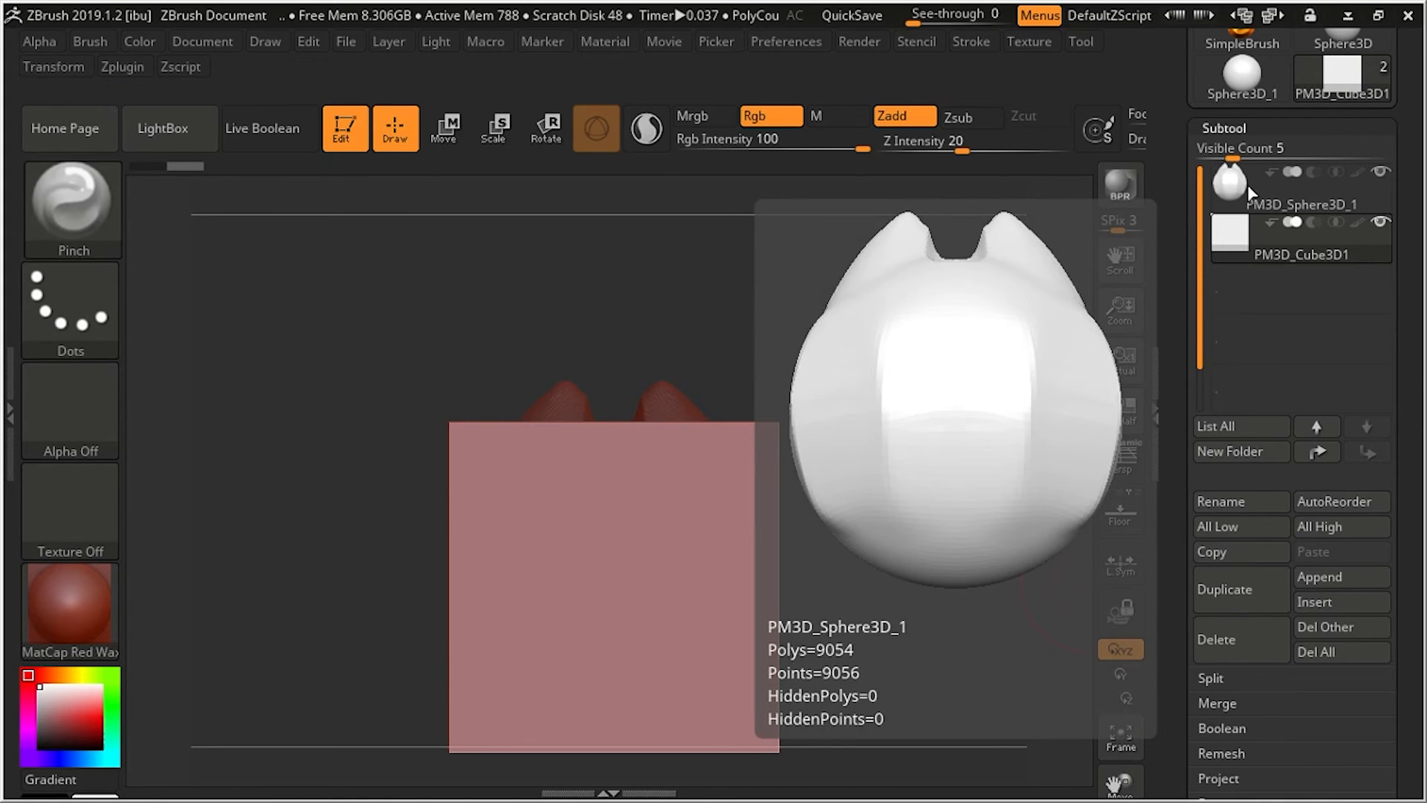
{"action": "left_click", "coordinate": [1380, 171]}
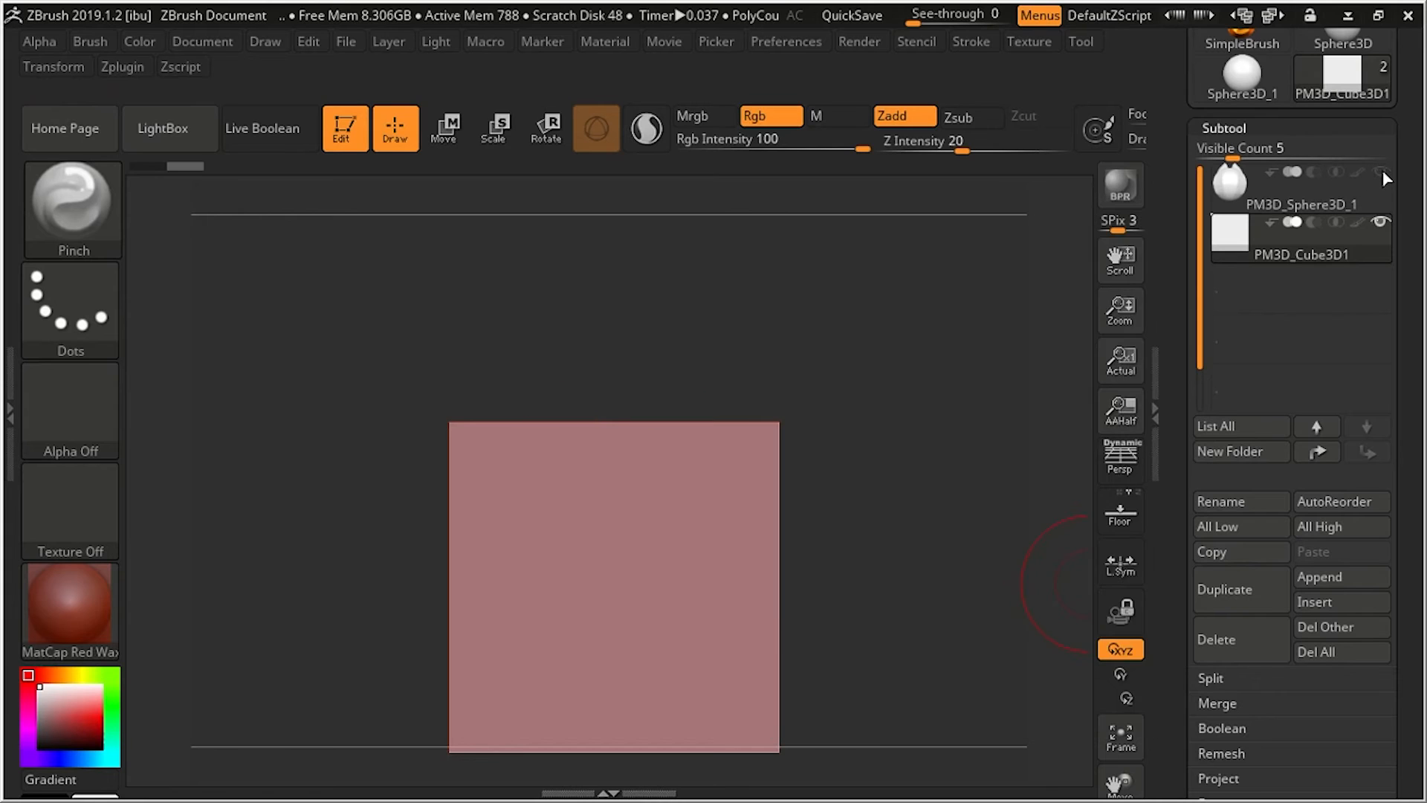
{"action": "left_click", "coordinate": [1382, 172]}
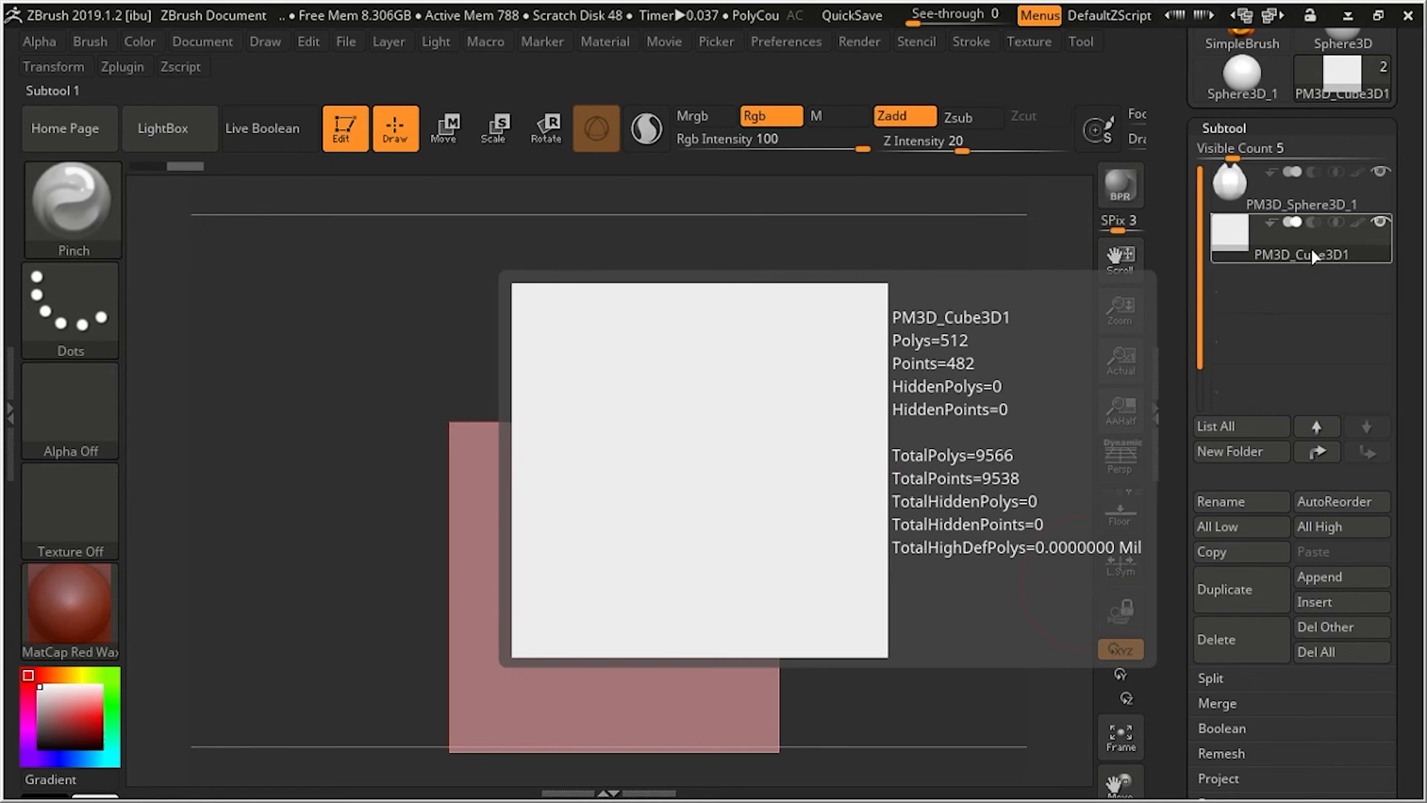
Hide the cube while activating the sphere subtool, and bring the cube back as the visible, active subtool
{"action": "left_click", "coordinate": [1380, 221]}
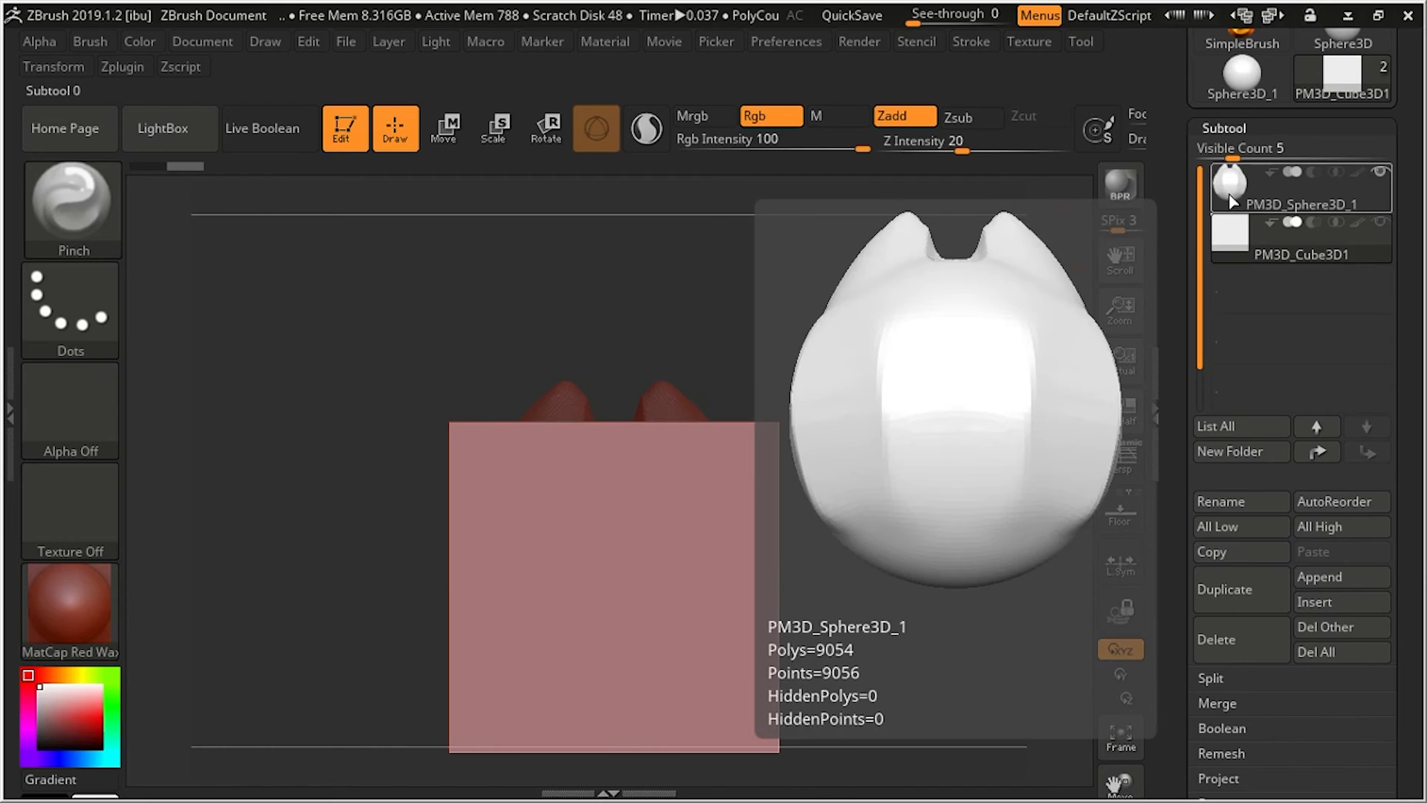
{"action": "left_click", "coordinate": [1231, 195]}
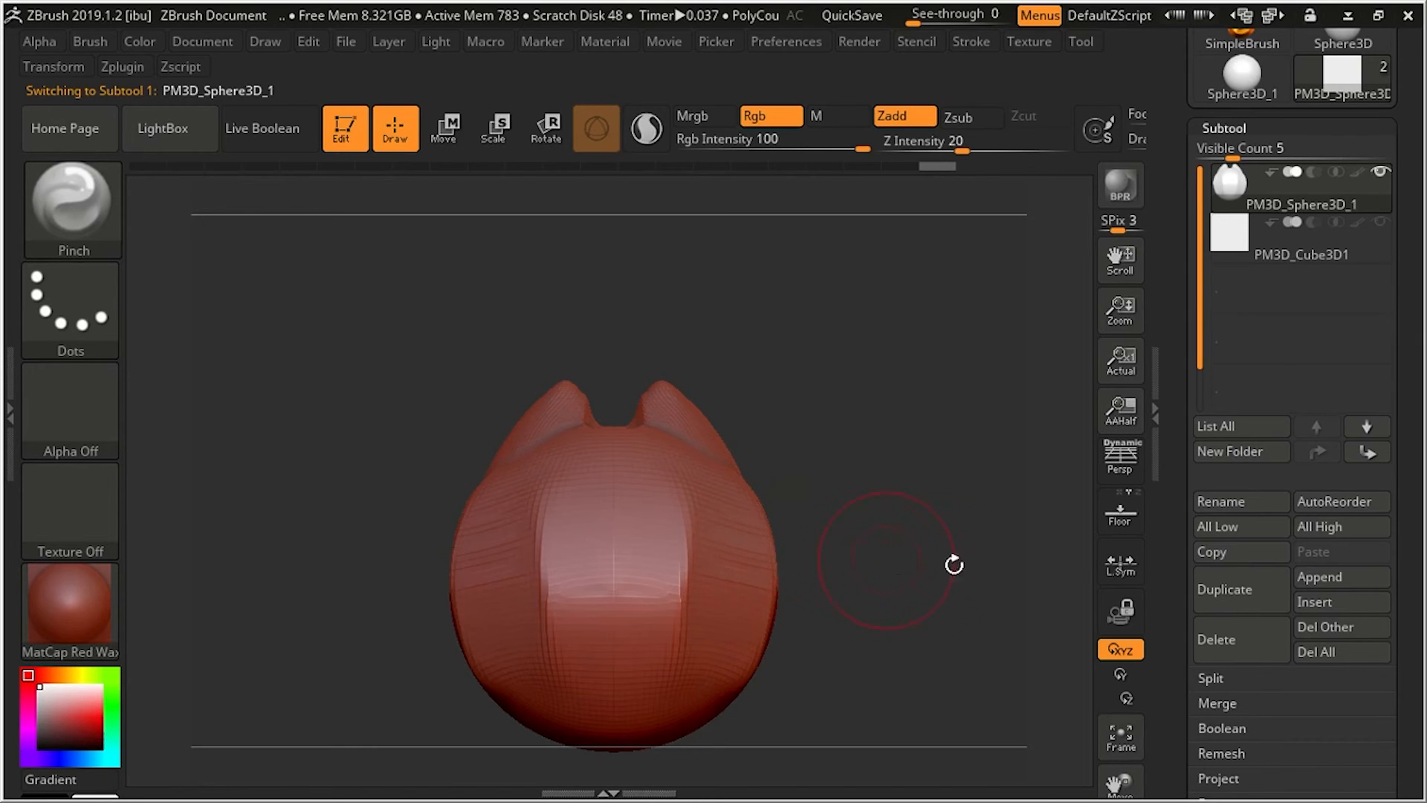
{"action": "scroll", "coordinate": [1411, 506], "scroll_direction": "down", "scroll_amount": 3}
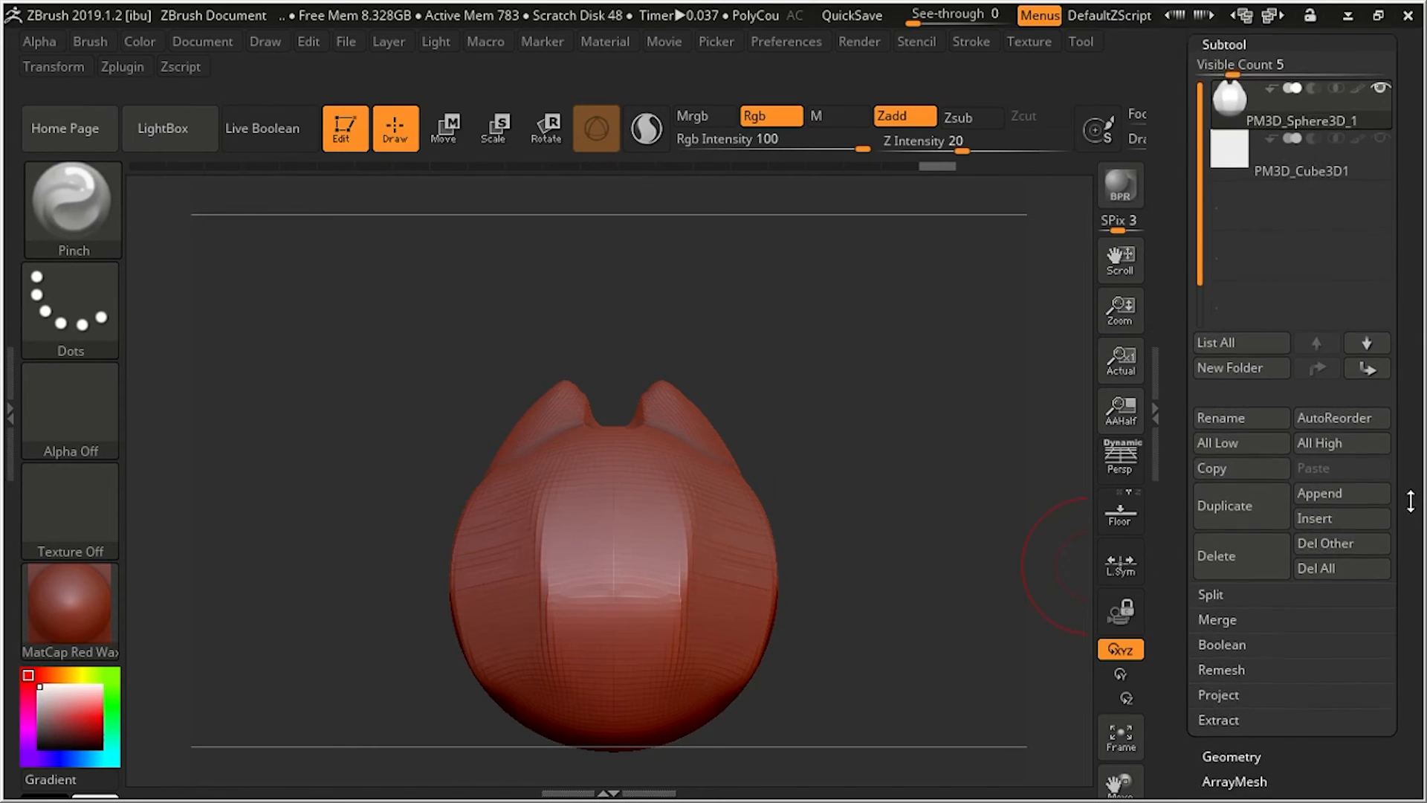
{"action": "left_click_drag", "start_coordinate": [1411, 501], "coordinate": [1410, 513]}
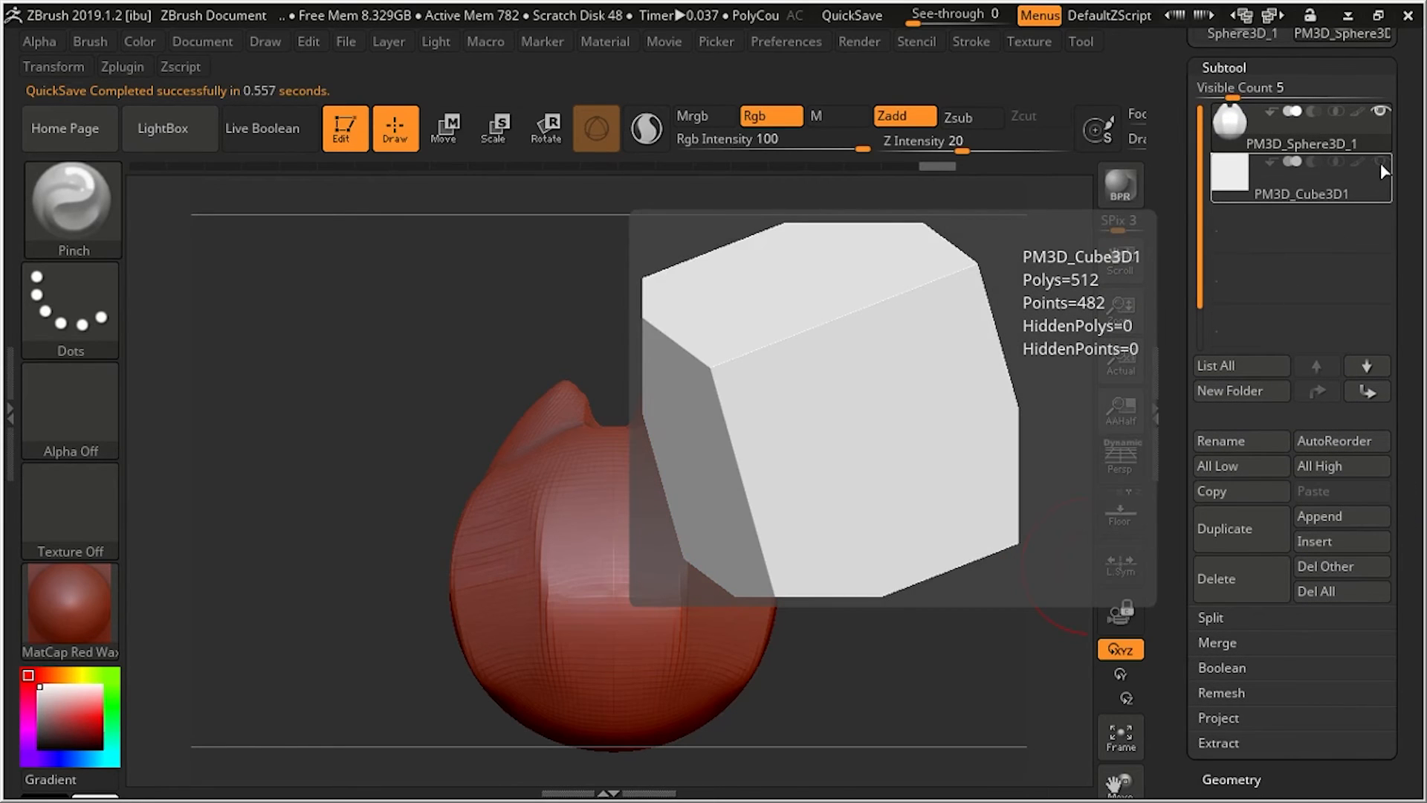
{"action": "left_click", "coordinate": [1381, 162]}
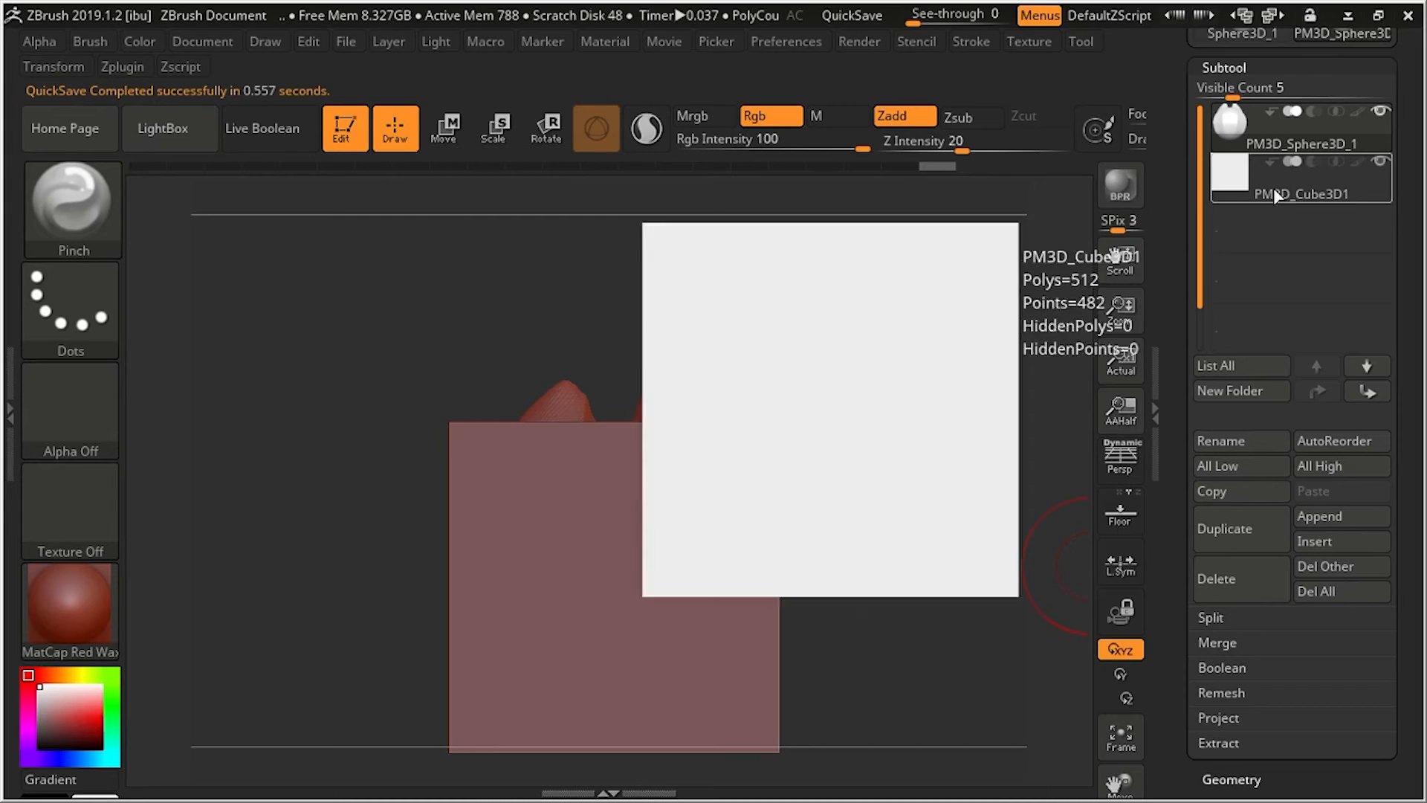
{"action": "left_click", "coordinate": [1273, 187]}
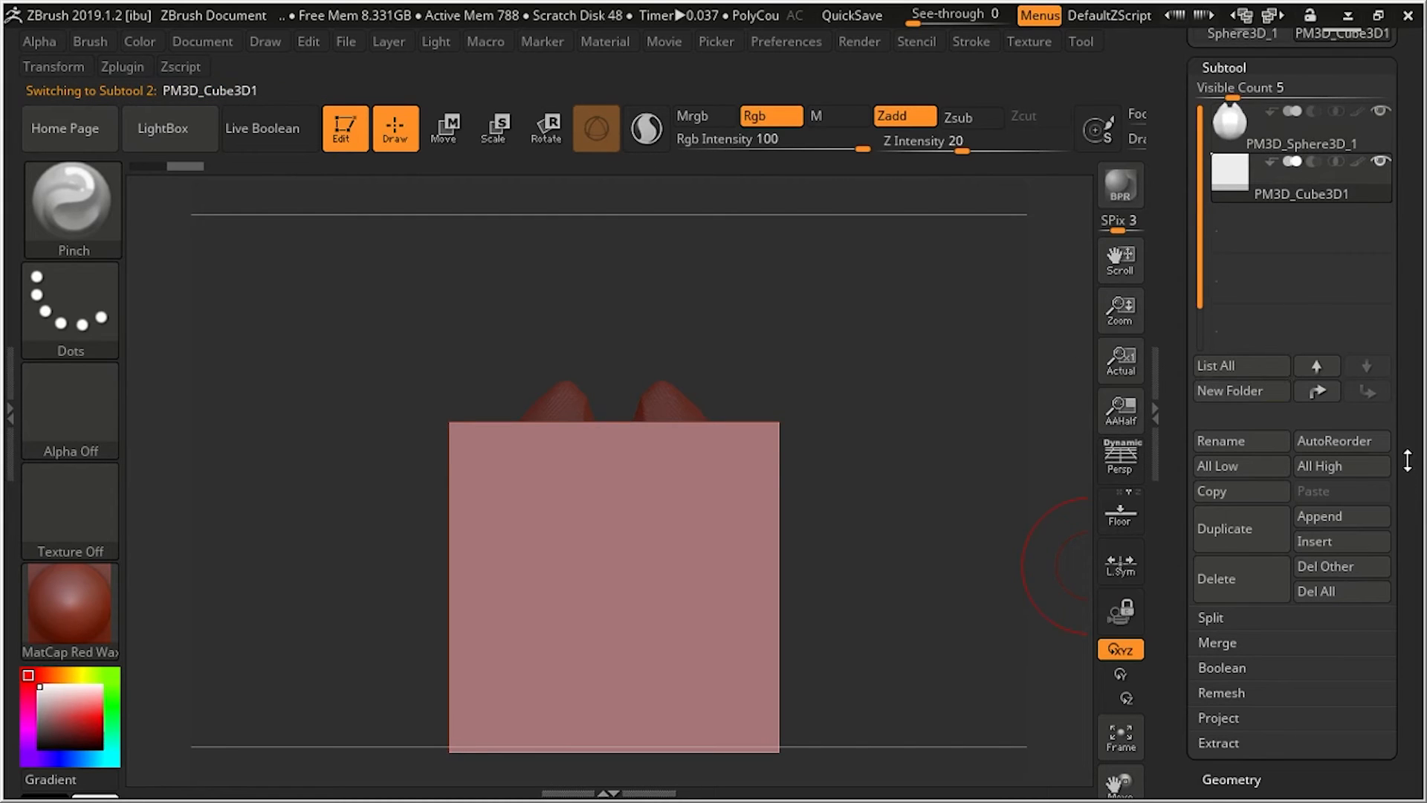
Duplicate the cube subtool and delete the duplicate, accepting that the deletion cannot be undone
{"action": "scroll", "coordinate": [1407, 461], "scroll_direction": "down", "scroll_amount": 2}
{"action": "left_click", "coordinate": [1240, 471]}
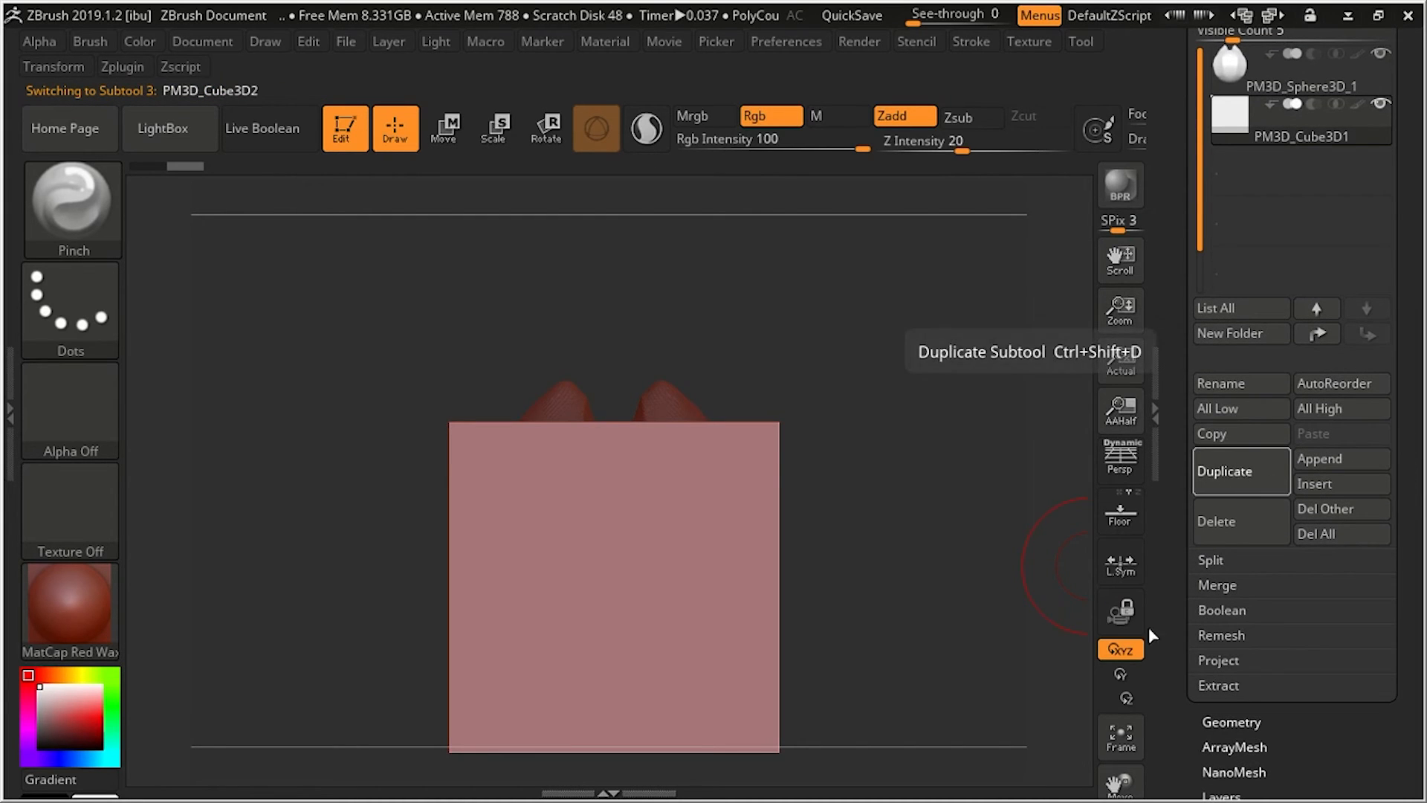
{"action": "mouse_move", "coordinate": [1246, 184]}
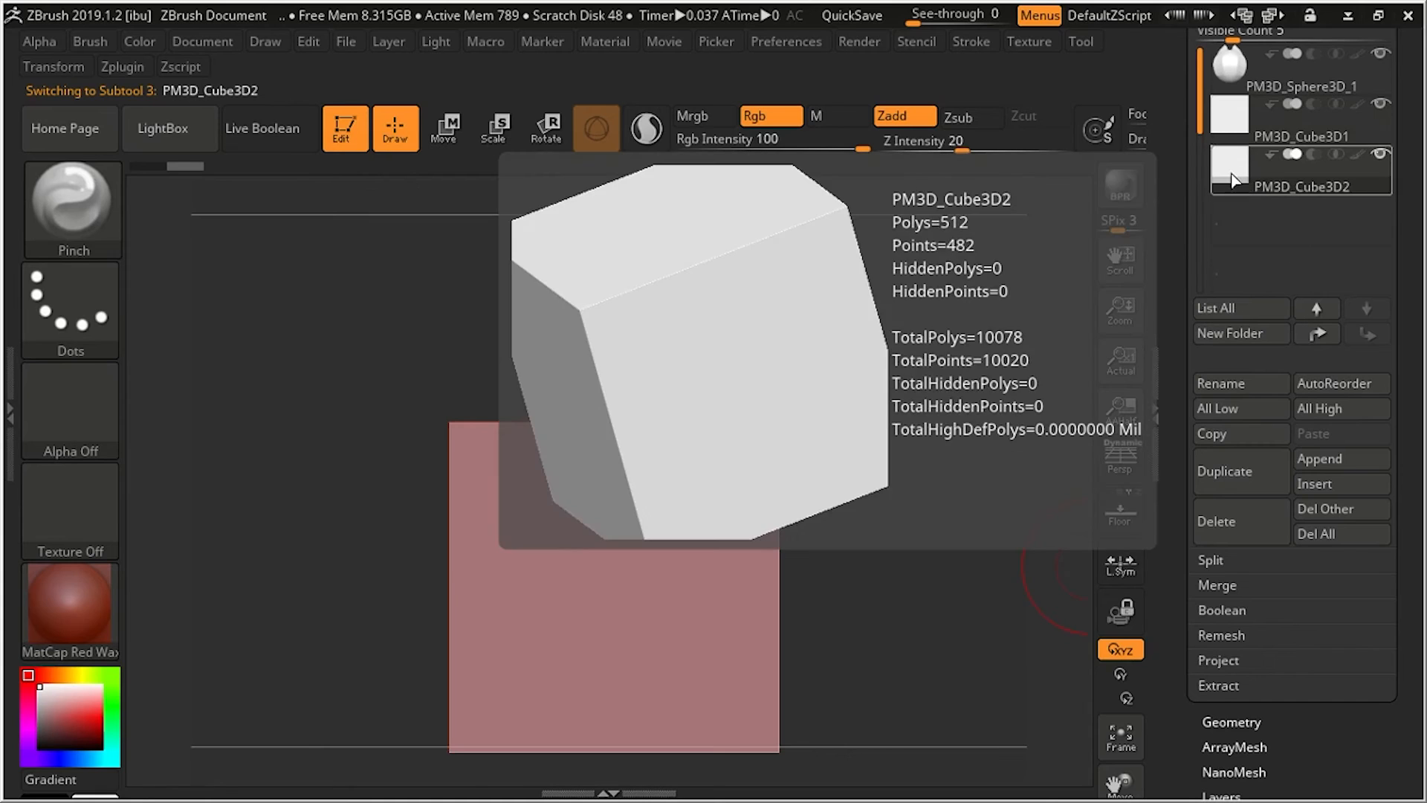
{"action": "left_click", "coordinate": [1230, 519]}
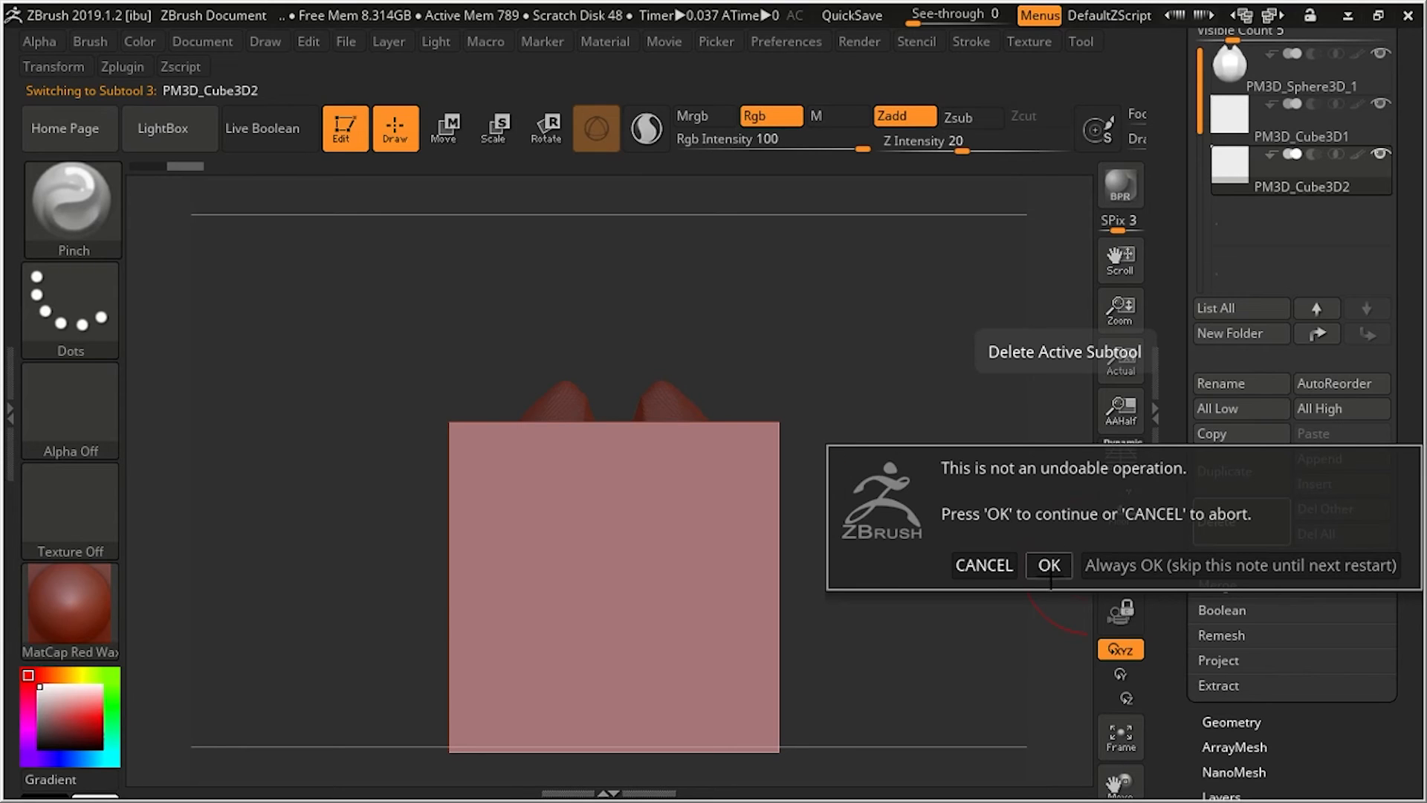
{"action": "left_click", "coordinate": [1049, 565]}
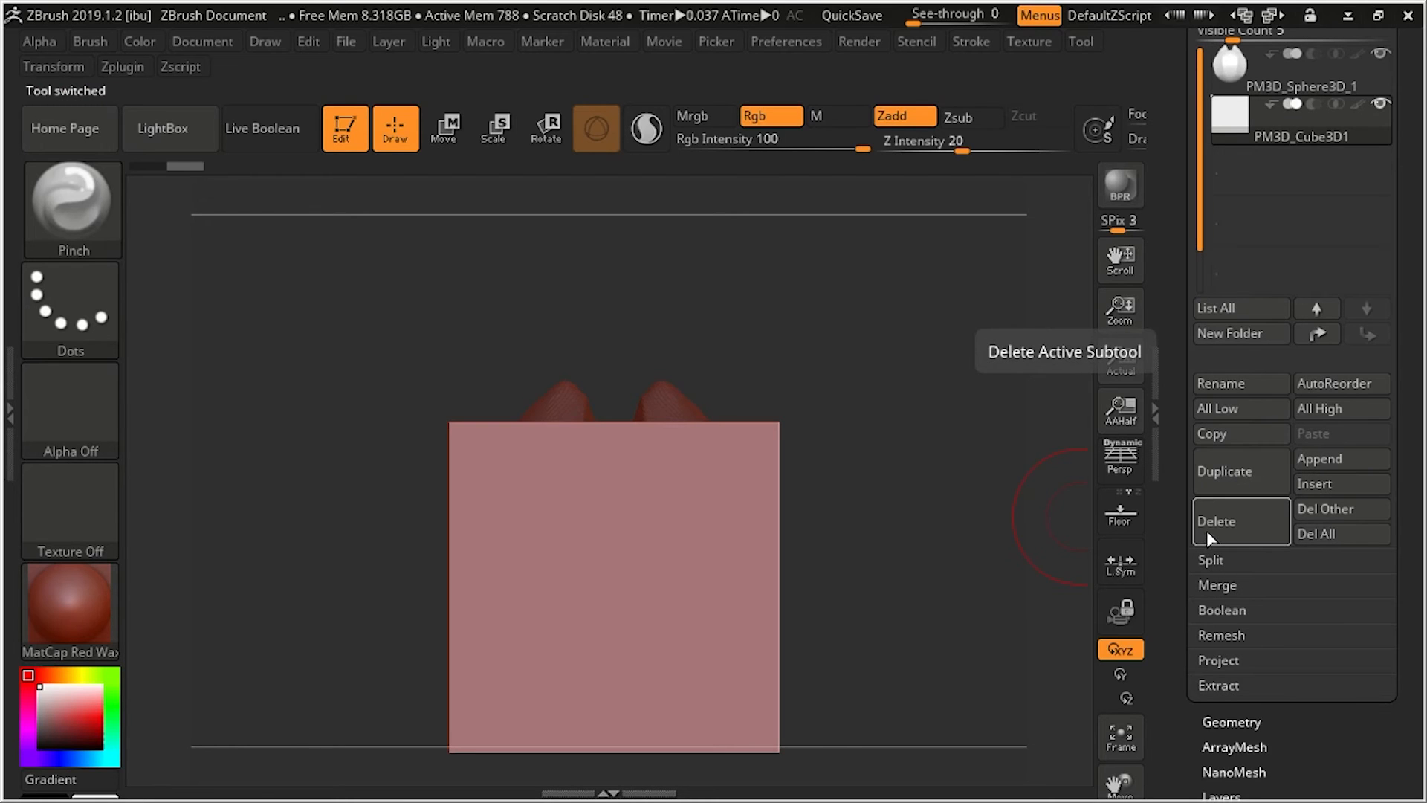
Rename the cube subtool as Gh
{"action": "scroll", "coordinate": [1227, 513], "scroll_direction": "up", "scroll_amount": 3}
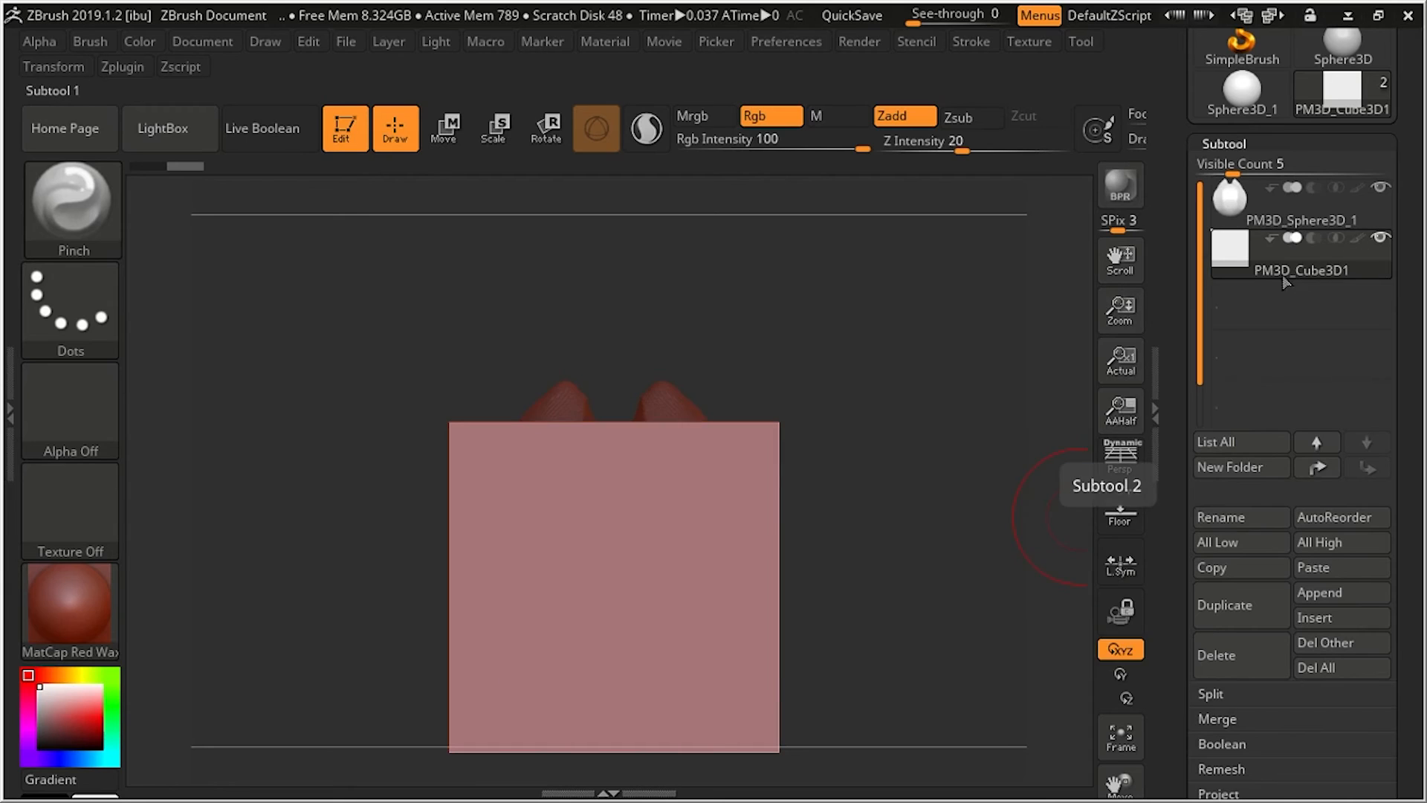
{"action": "mouse_move", "coordinate": [1282, 272]}
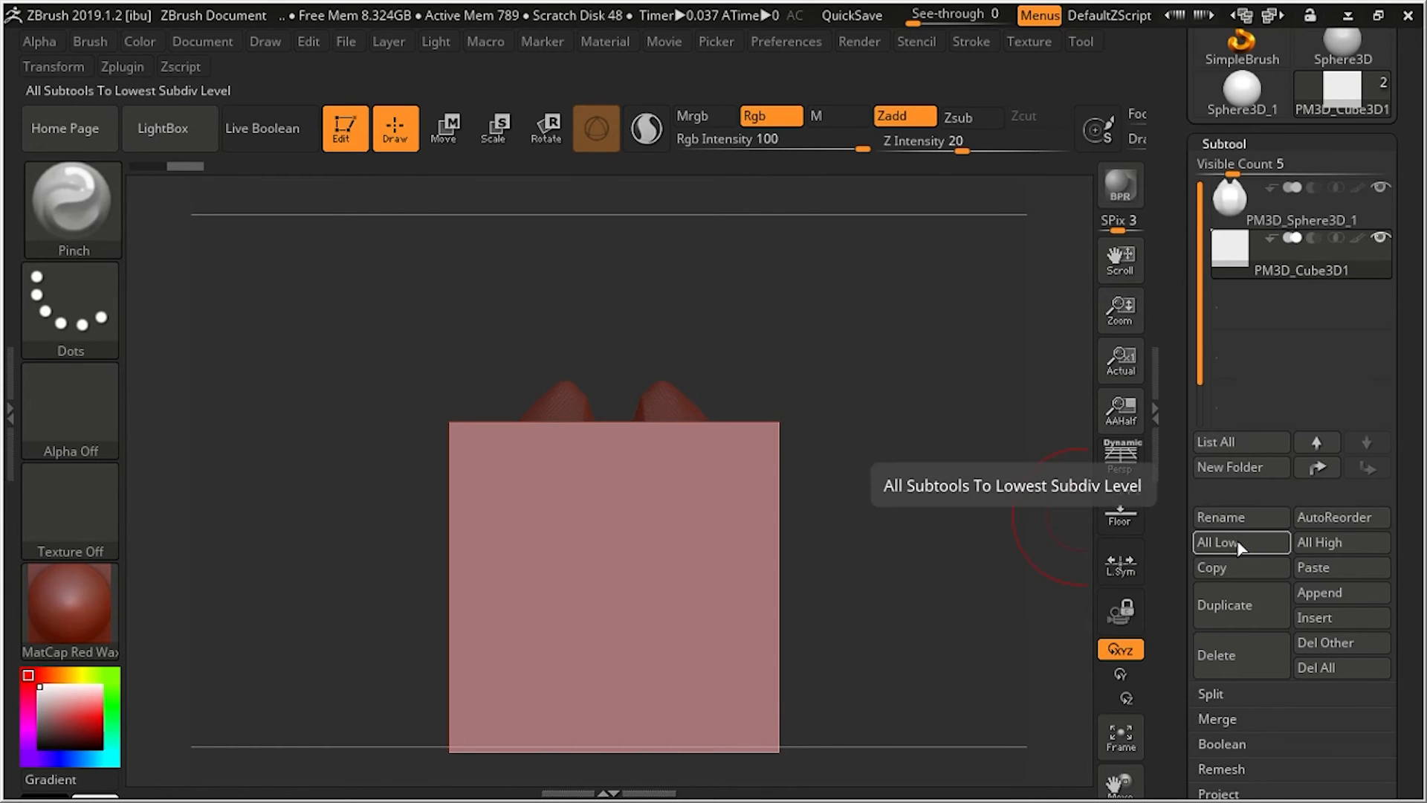
{"action": "left_click", "coordinate": [1243, 517]}
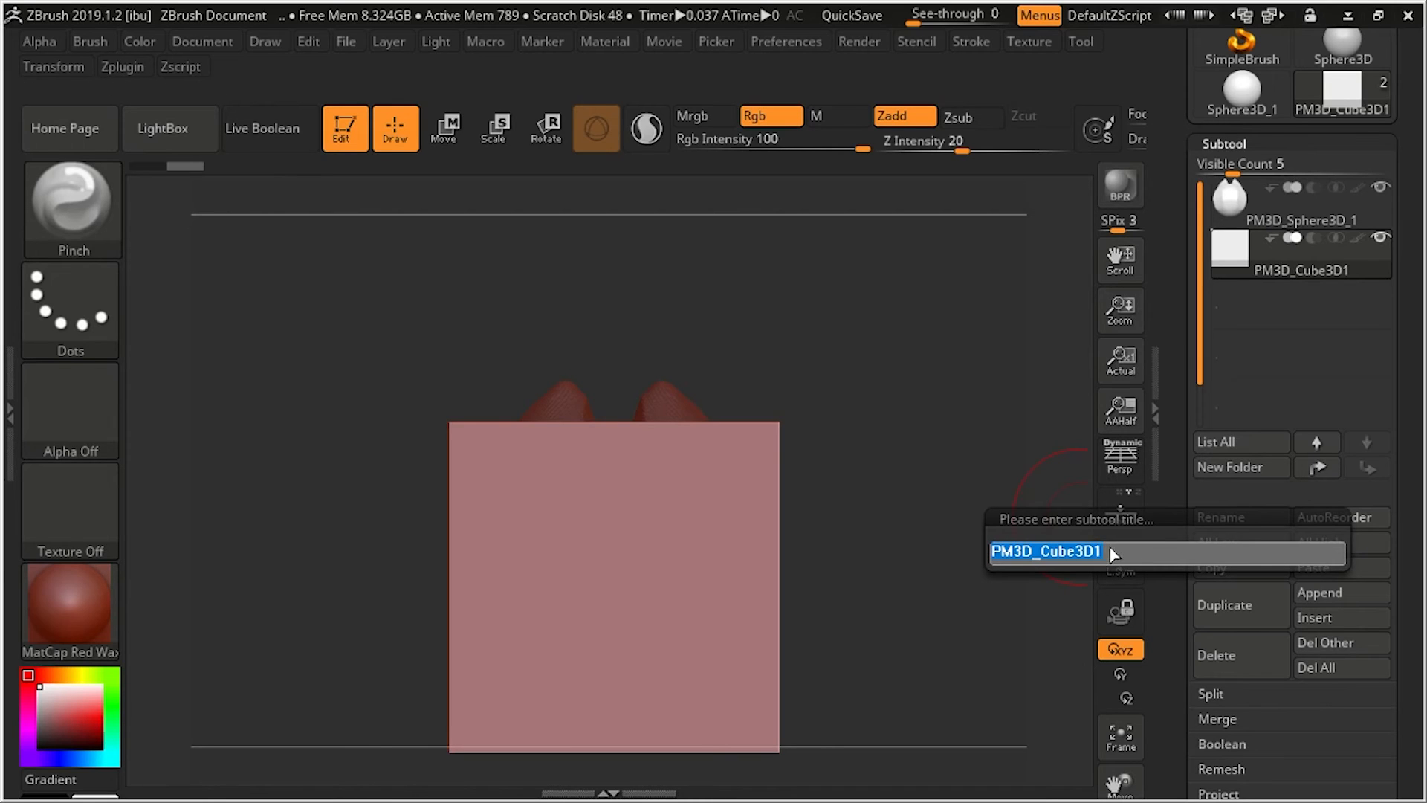
{"action": "type", "text": "gh"}
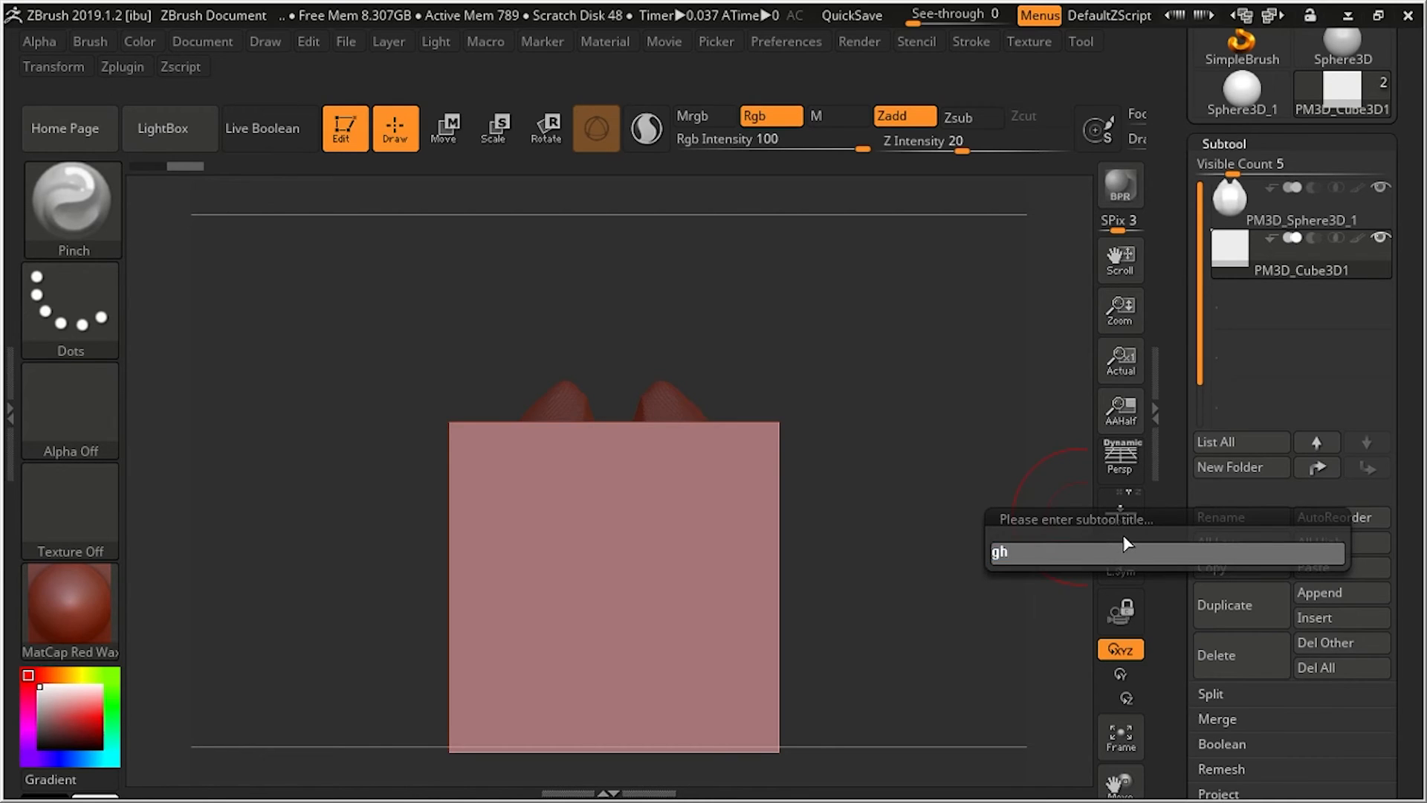
{"action": "key", "text": "Return"}
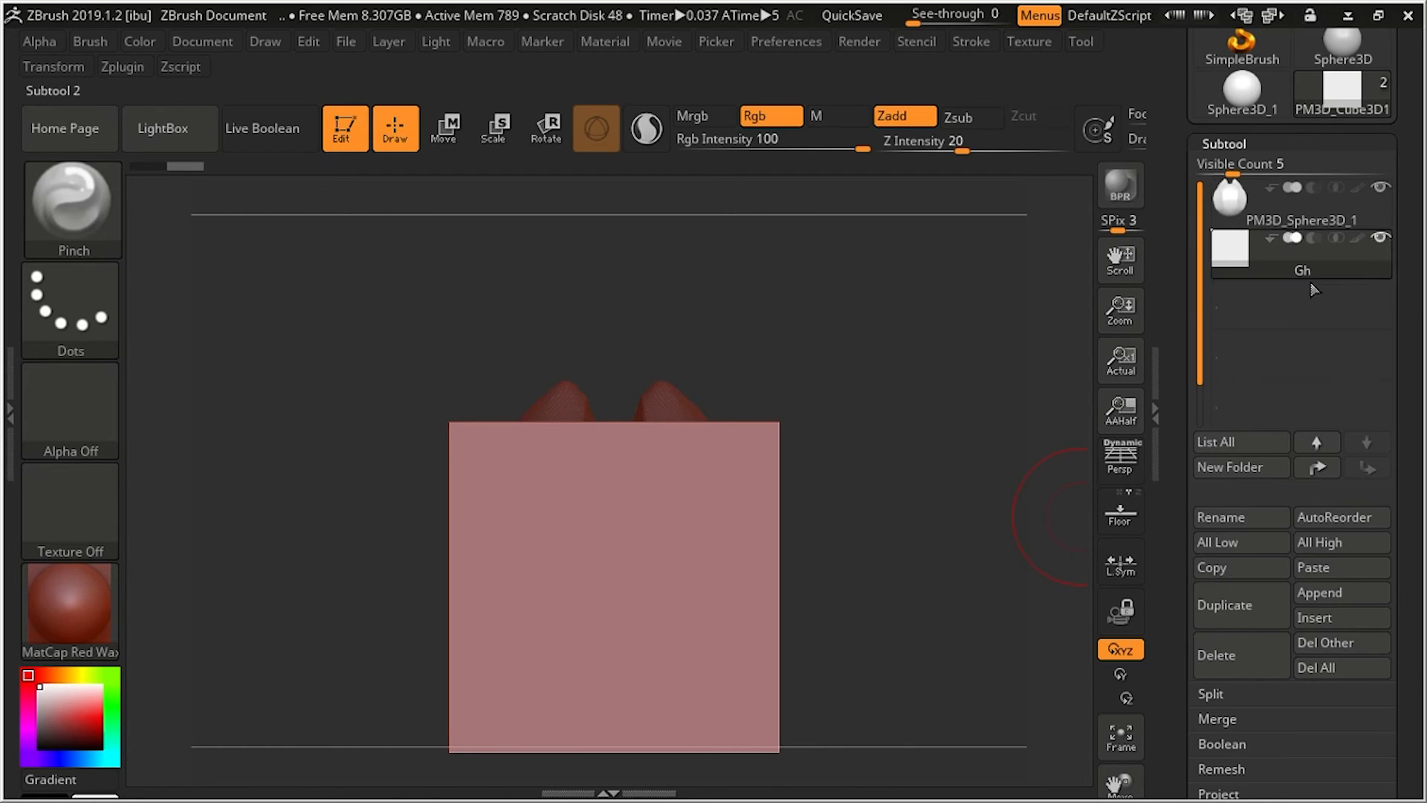
Start importing a 3D mesh, and leave the import without choosing a file
{"action": "left_click_drag", "start_coordinate": [1396, 271], "coordinate": [1367, 446]}
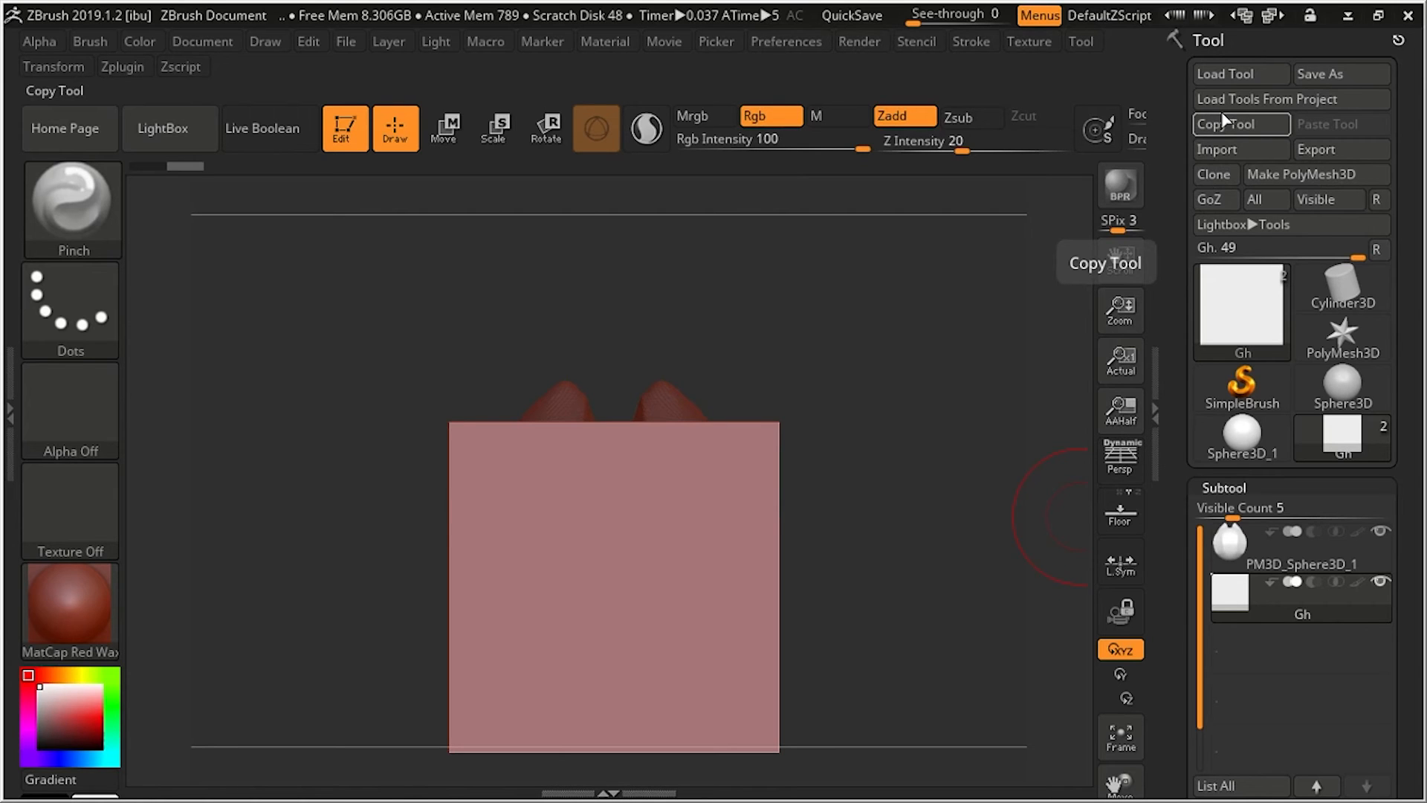
{"action": "left_click", "coordinate": [1255, 148]}
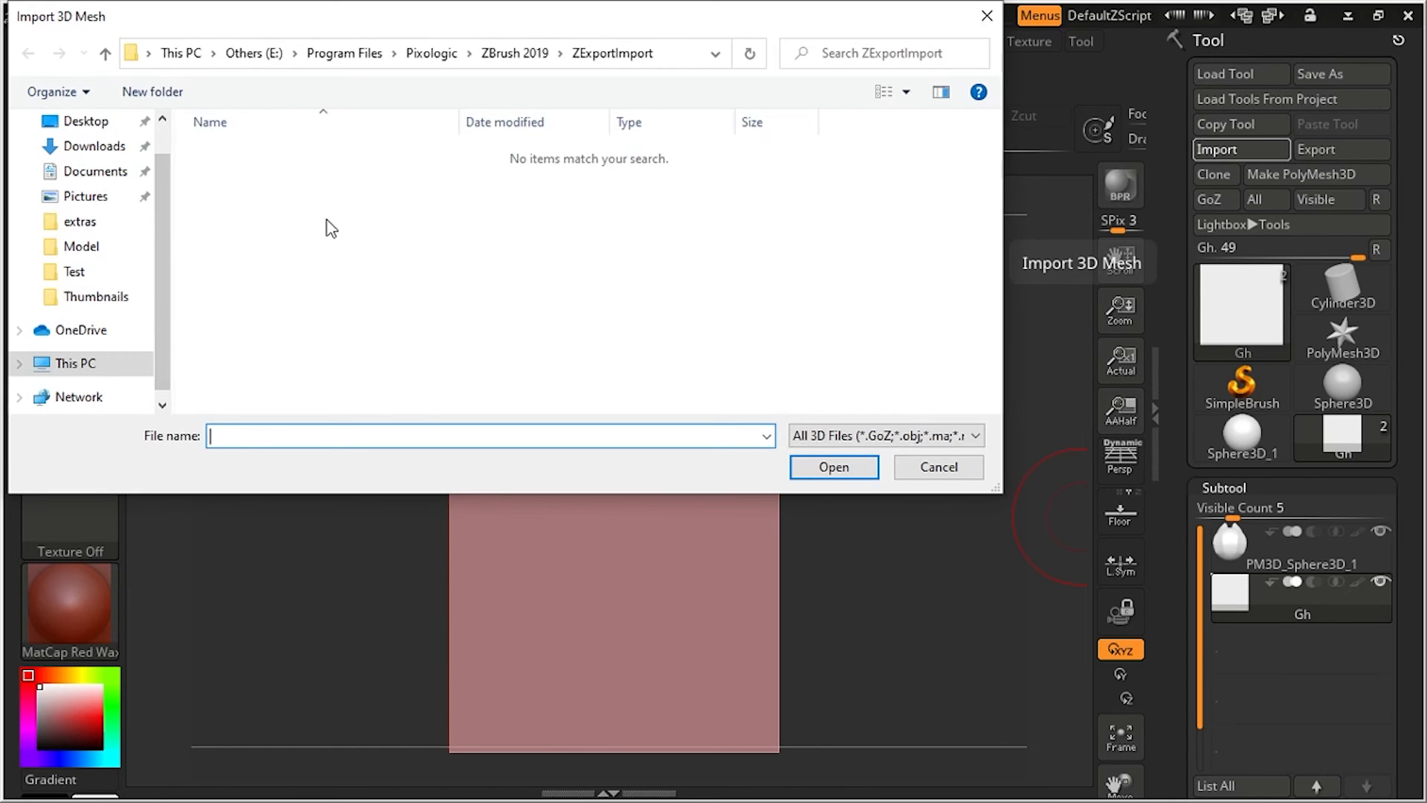
{"action": "left_click", "coordinate": [987, 15]}
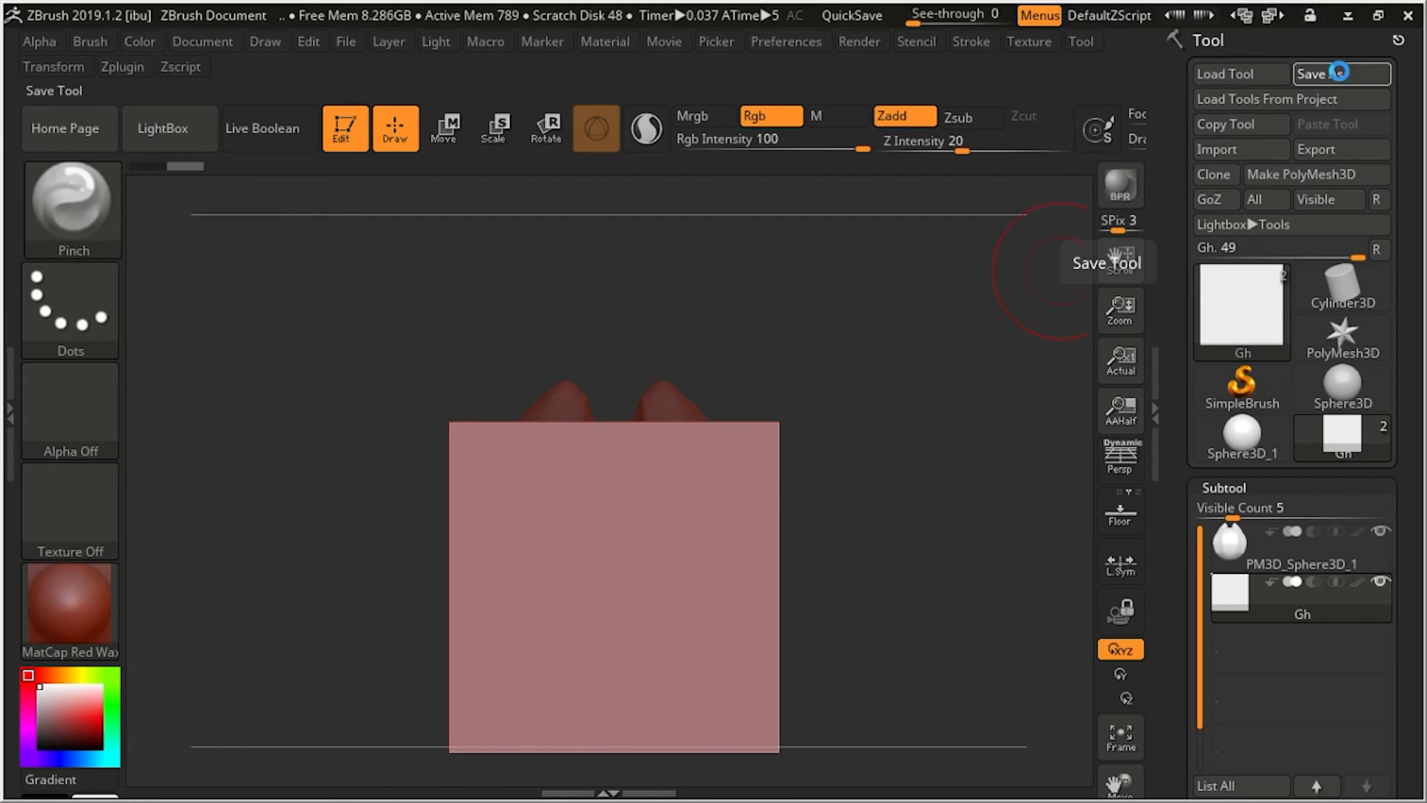
Save the tool to the Desktop as a ZTool file named random
{"action": "left_click", "coordinate": [1341, 71]}
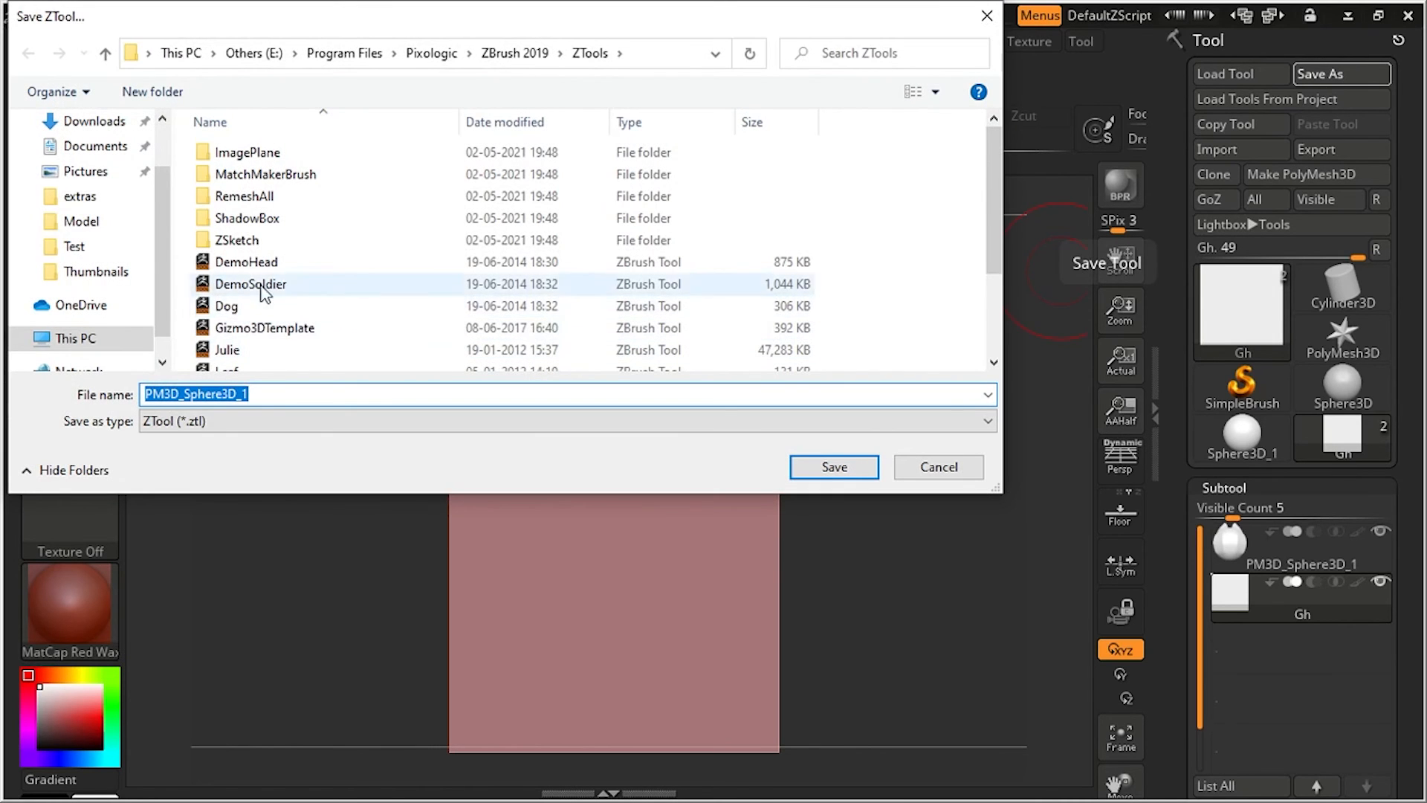
{"action": "scroll", "coordinate": [97, 186], "scroll_direction": "up", "scroll_amount": 1}
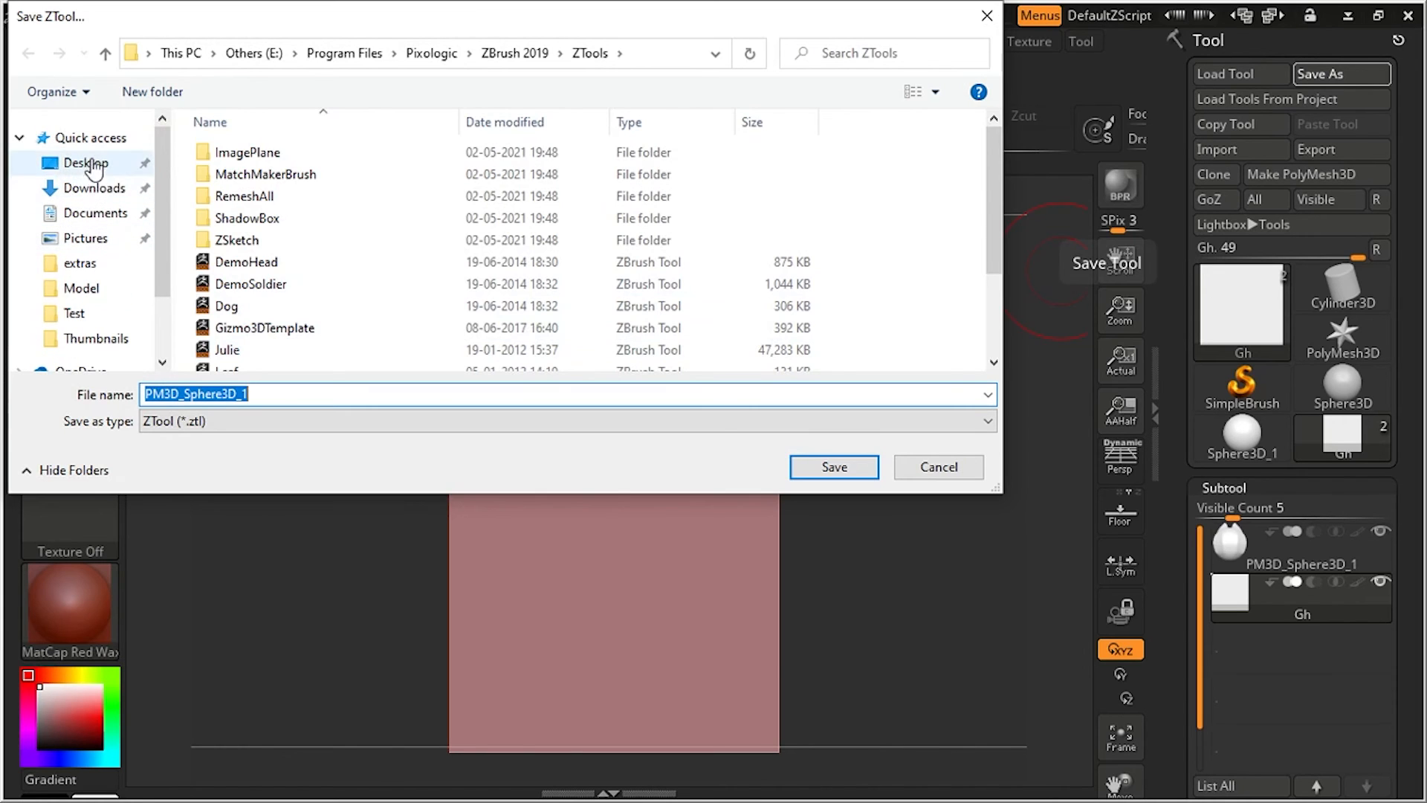
{"action": "left_click", "coordinate": [86, 162]}
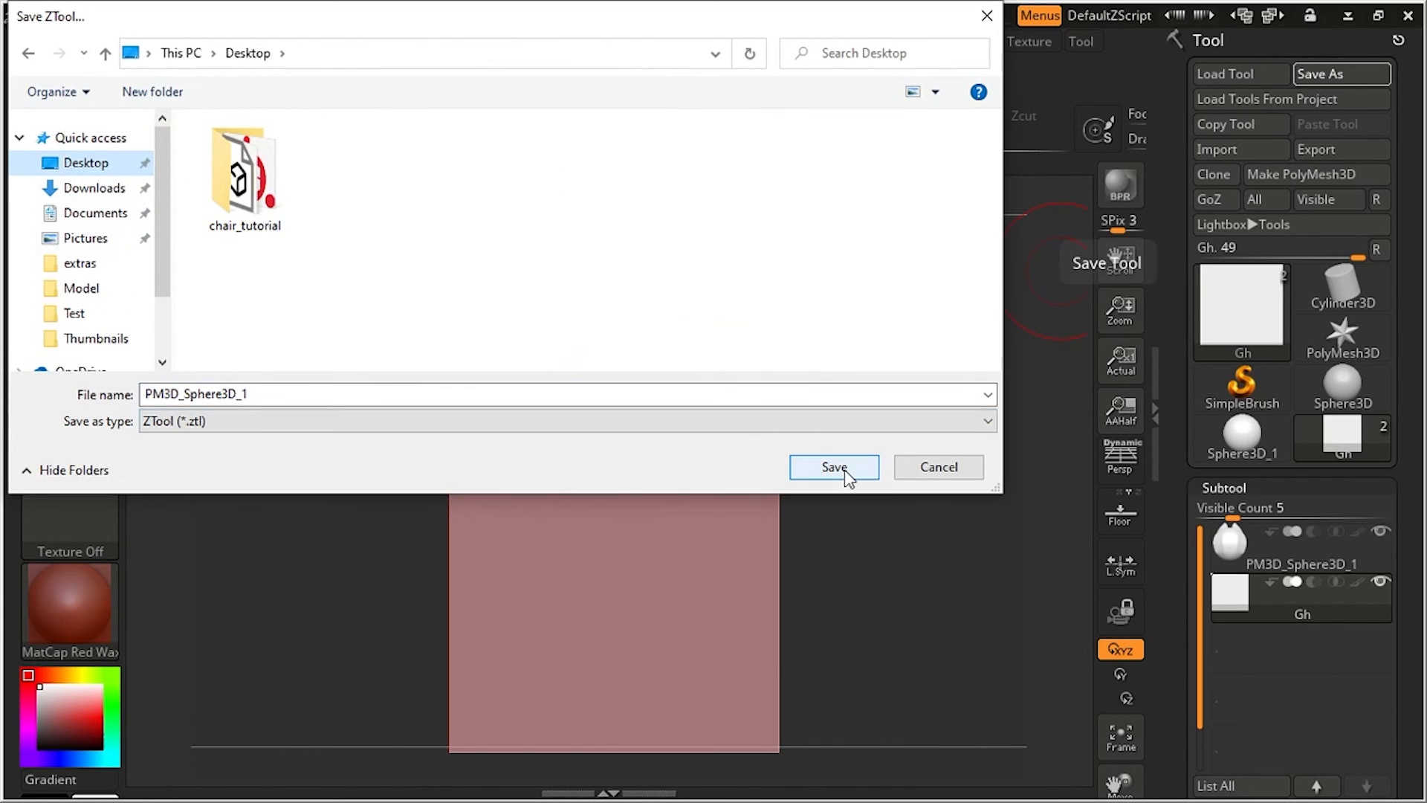
{"action": "double_click", "coordinate": [274, 395]}
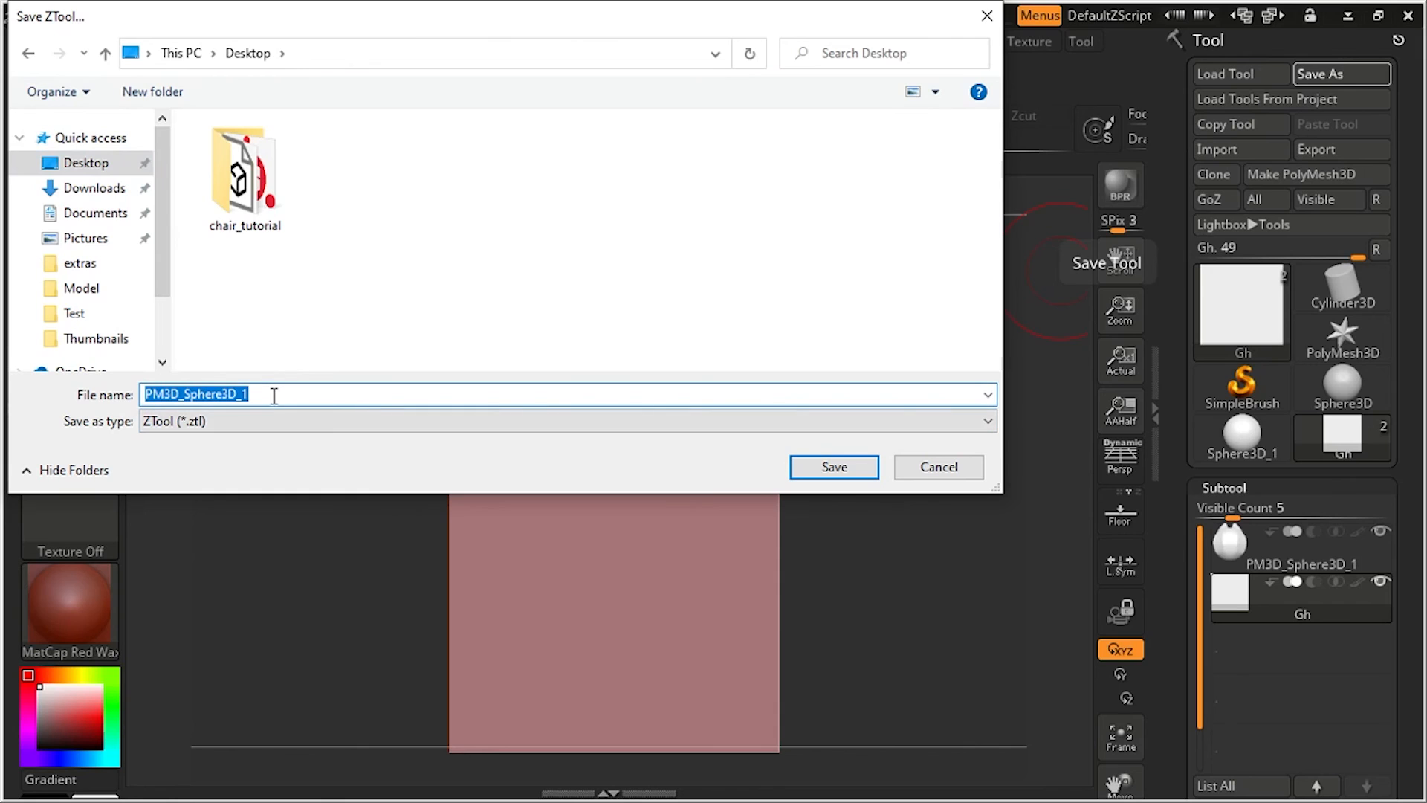
{"action": "type", "text": "ran"}
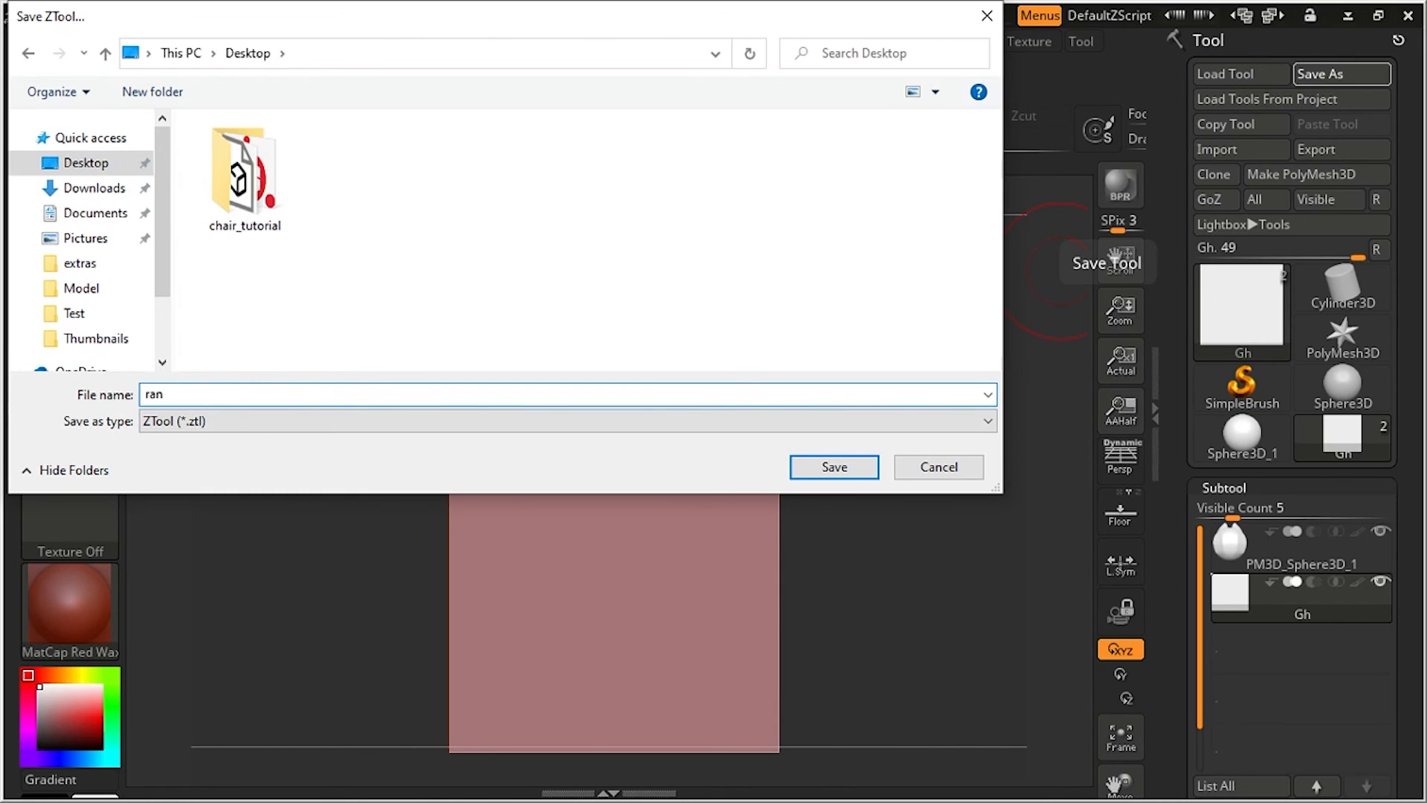
{"action": "type", "text": "dom"}
{"action": "key", "text": "Return"}
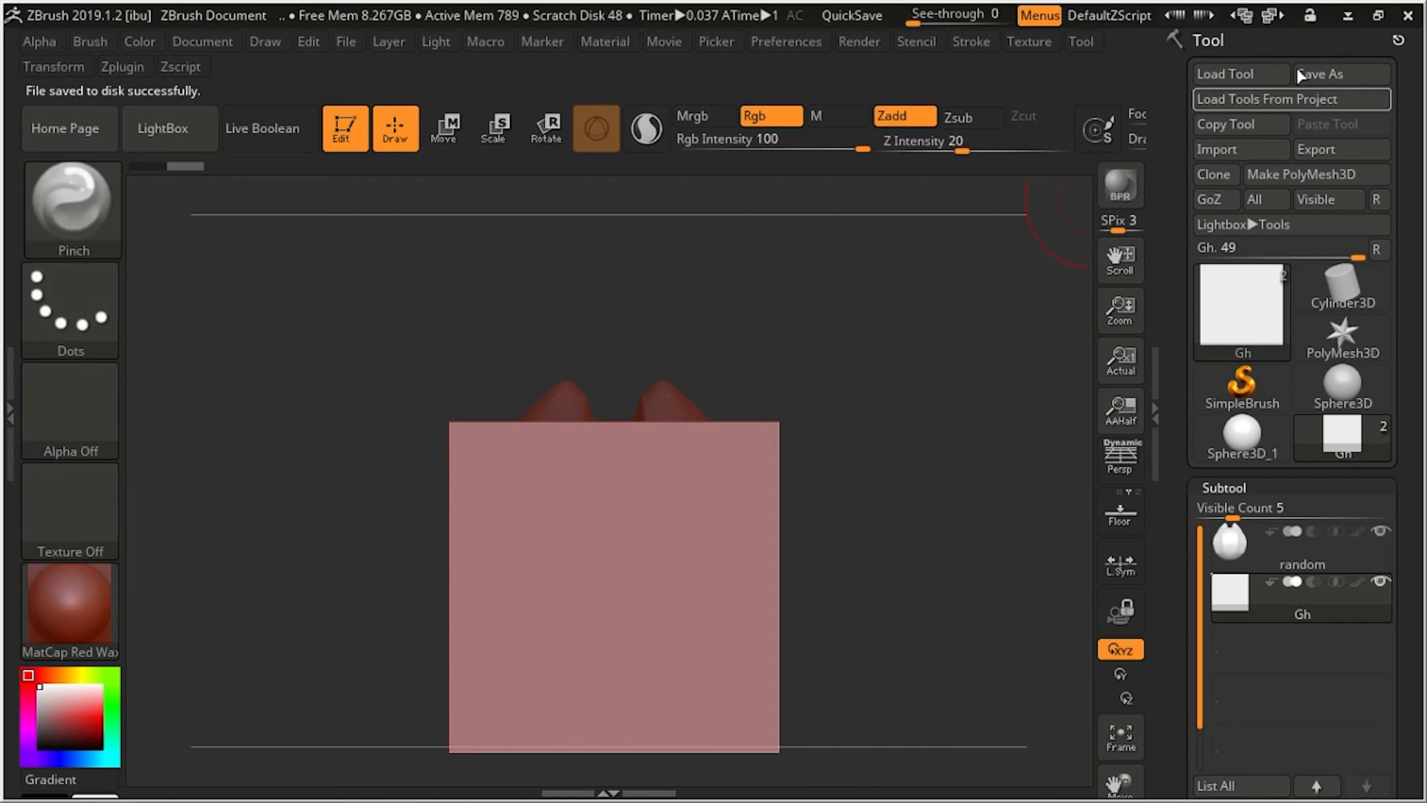
Check the desktop for the saved random tool file, and return to ZBrush
{"action": "left_click", "coordinate": [1348, 15]}
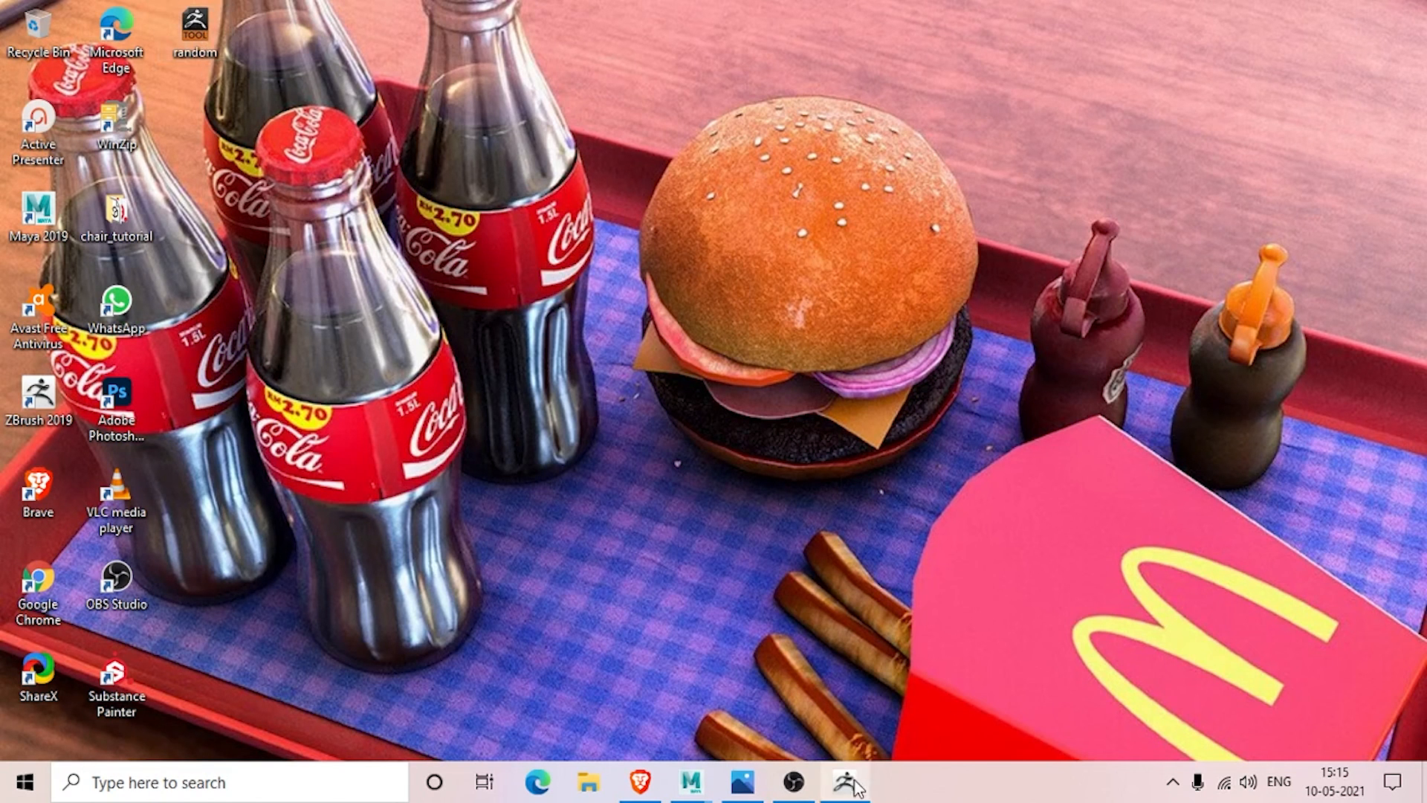
{"action": "mouse_move", "coordinate": [846, 777]}
{"action": "left_click", "coordinate": [848, 725]}
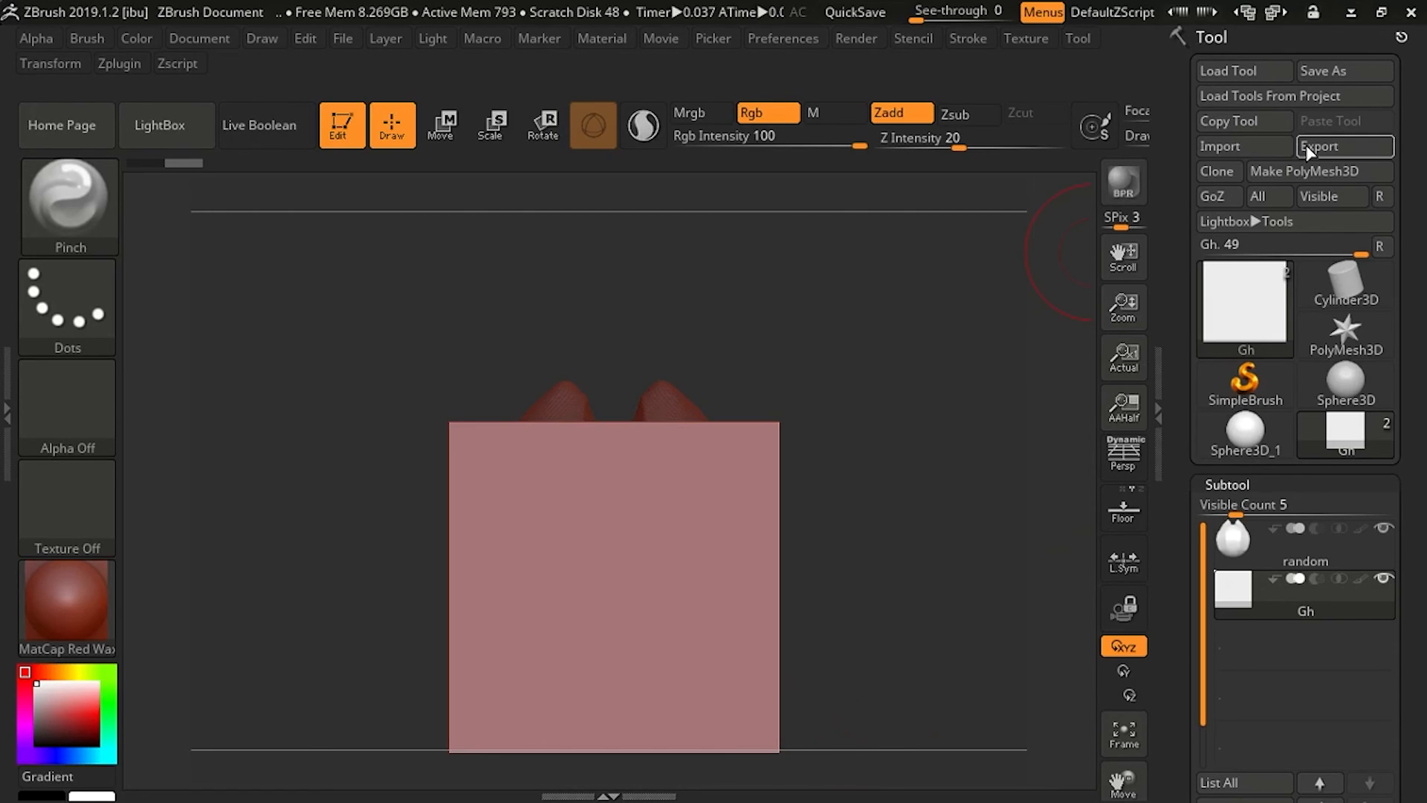
Create a new document, discarding the changes to the current one
{"action": "left_click", "coordinate": [199, 38]}
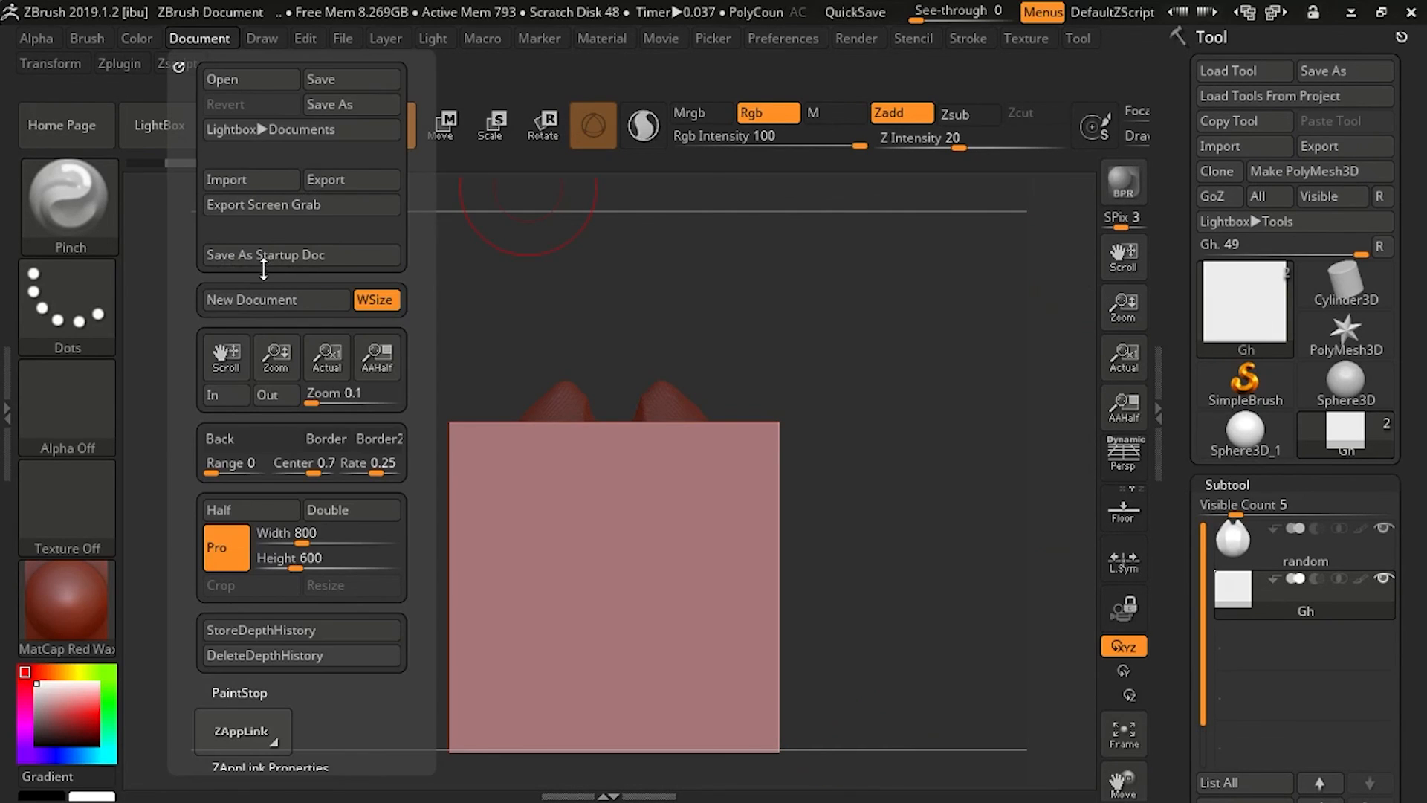
{"action": "left_click", "coordinate": [259, 303]}
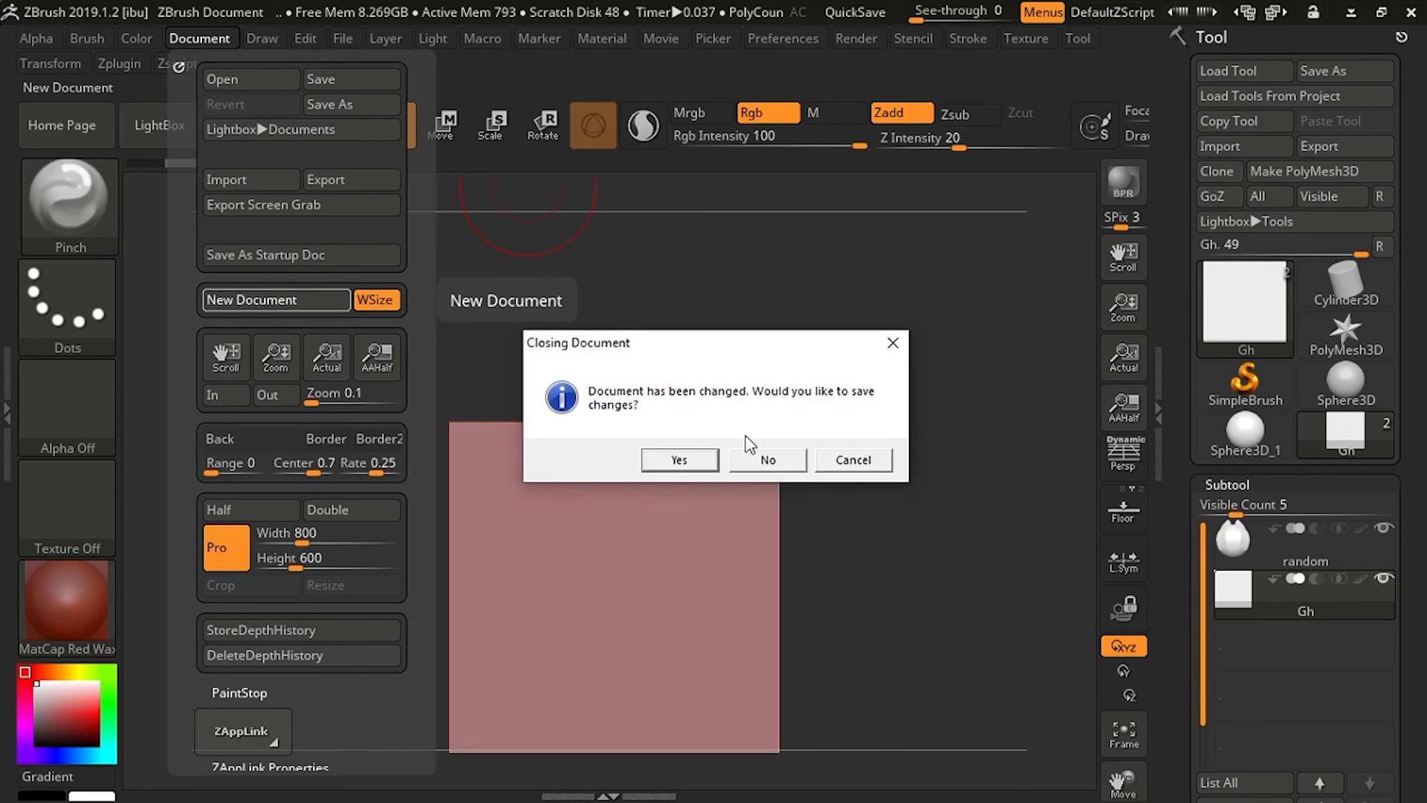
{"action": "left_click", "coordinate": [755, 459]}
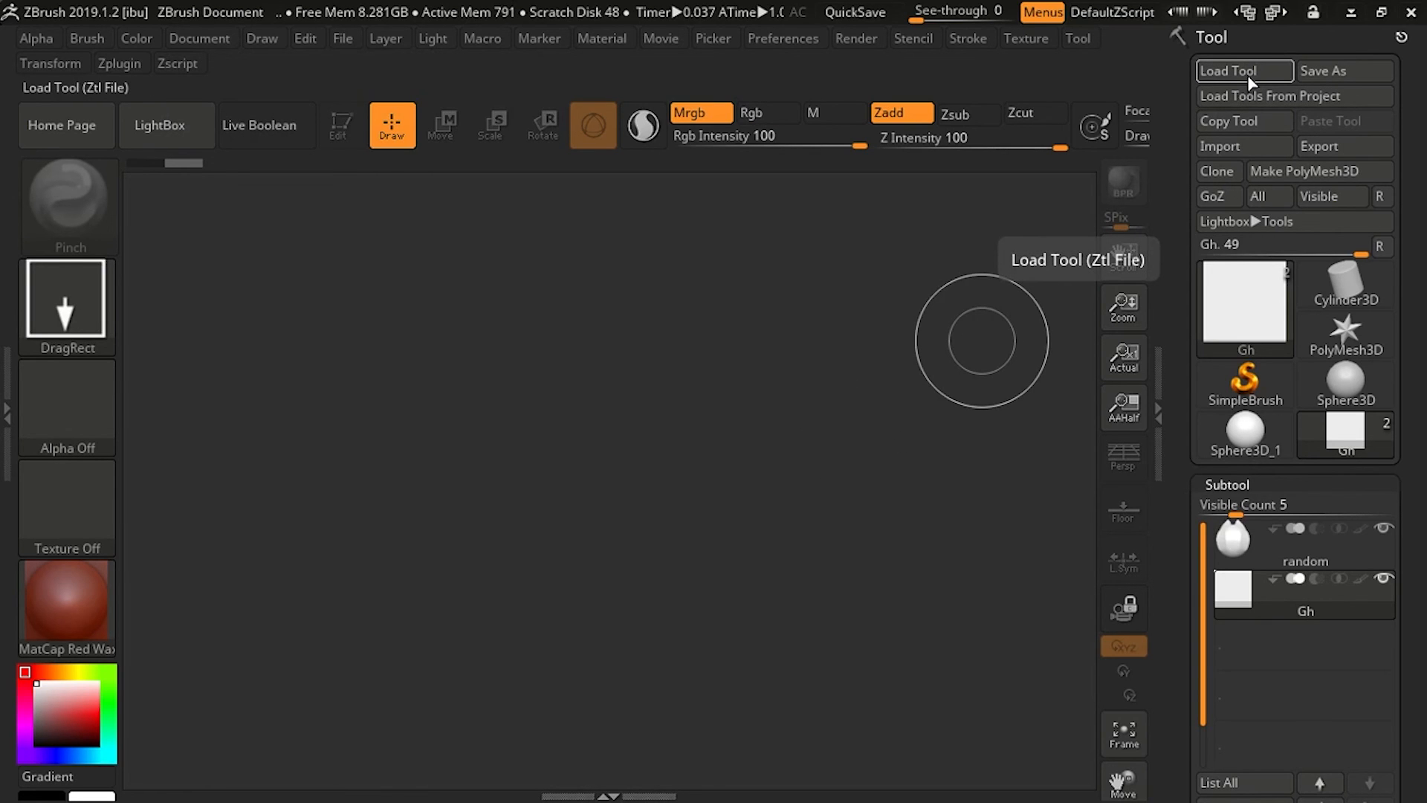
Load the random ZTool file from the Desktop
{"action": "left_click", "coordinate": [1248, 72]}
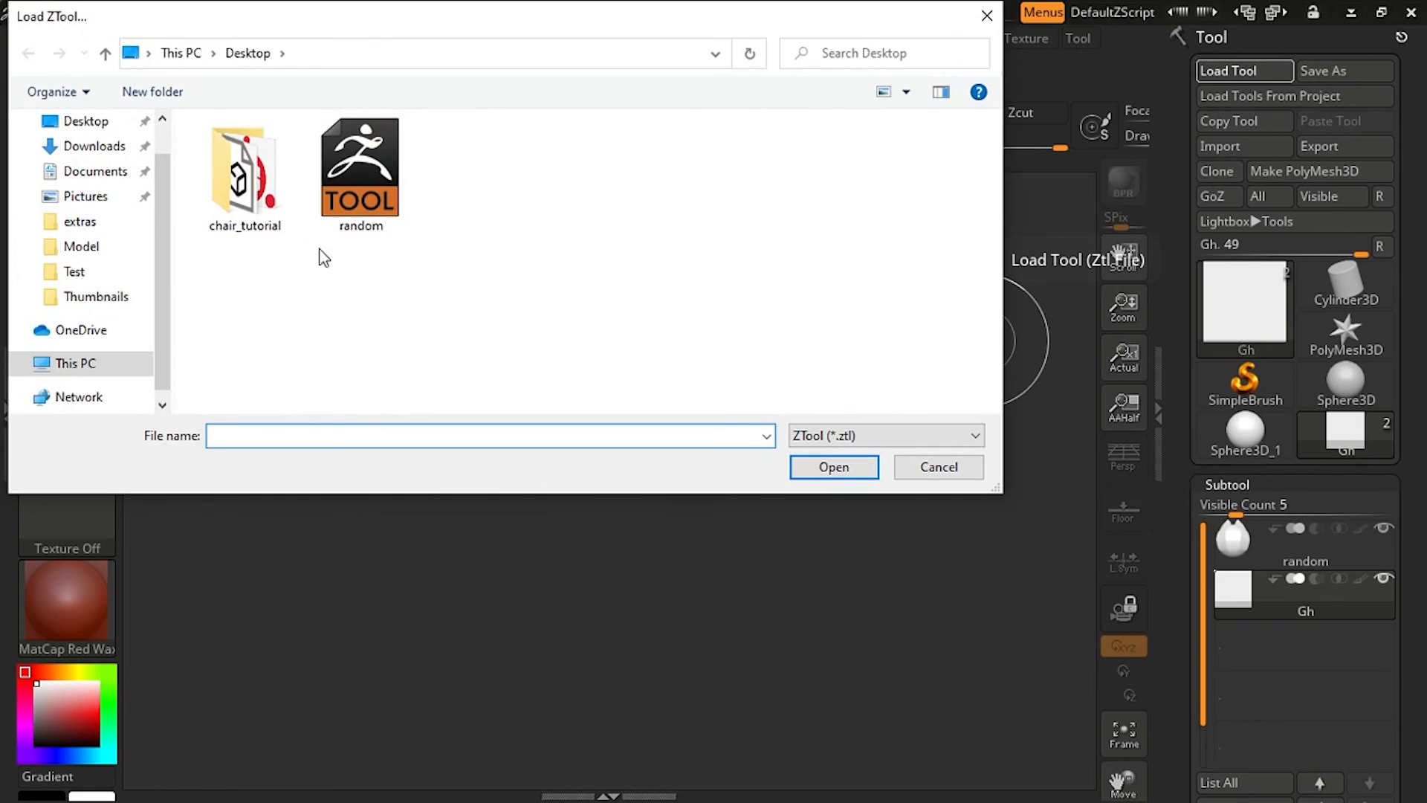
{"action": "left_click", "coordinate": [388, 215]}
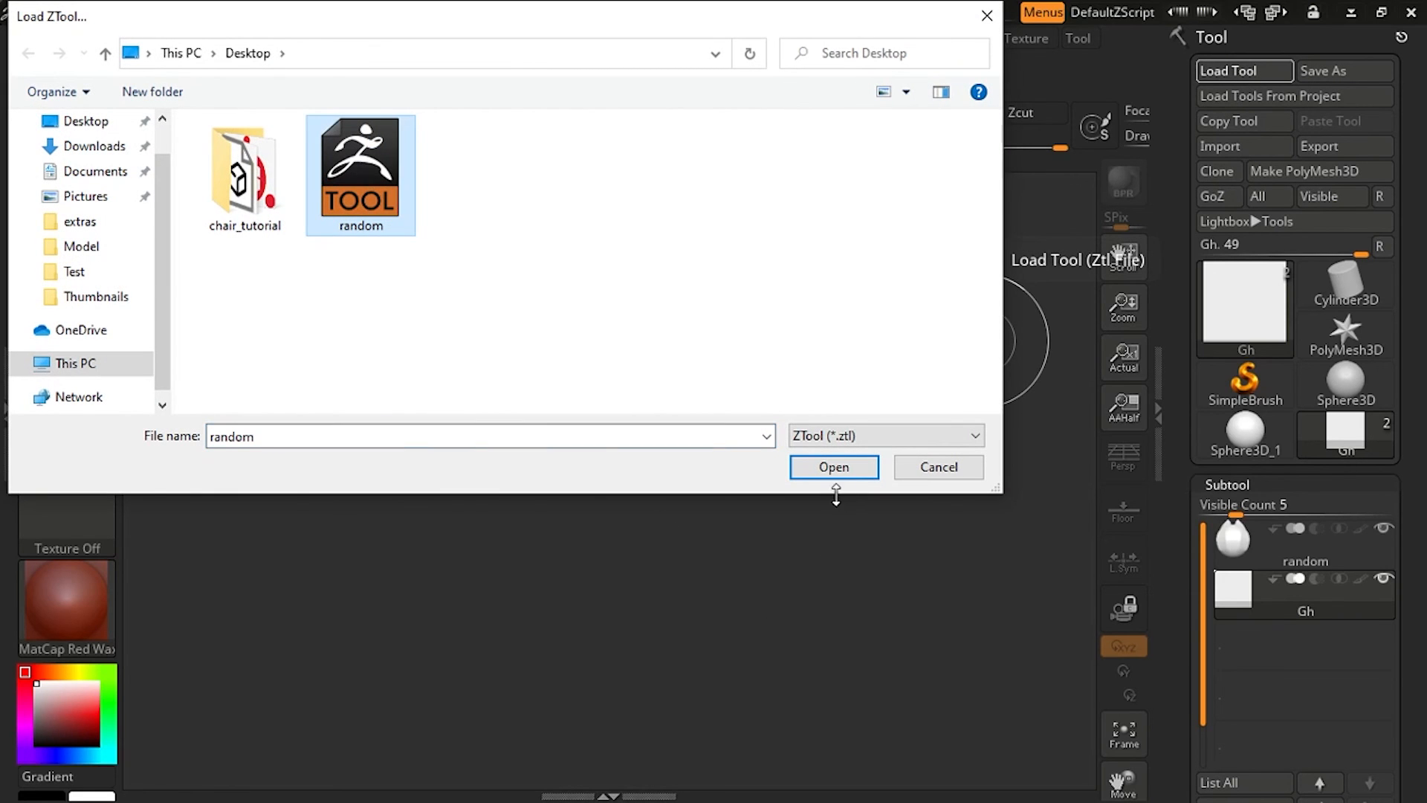
{"action": "key", "text": "Return"}
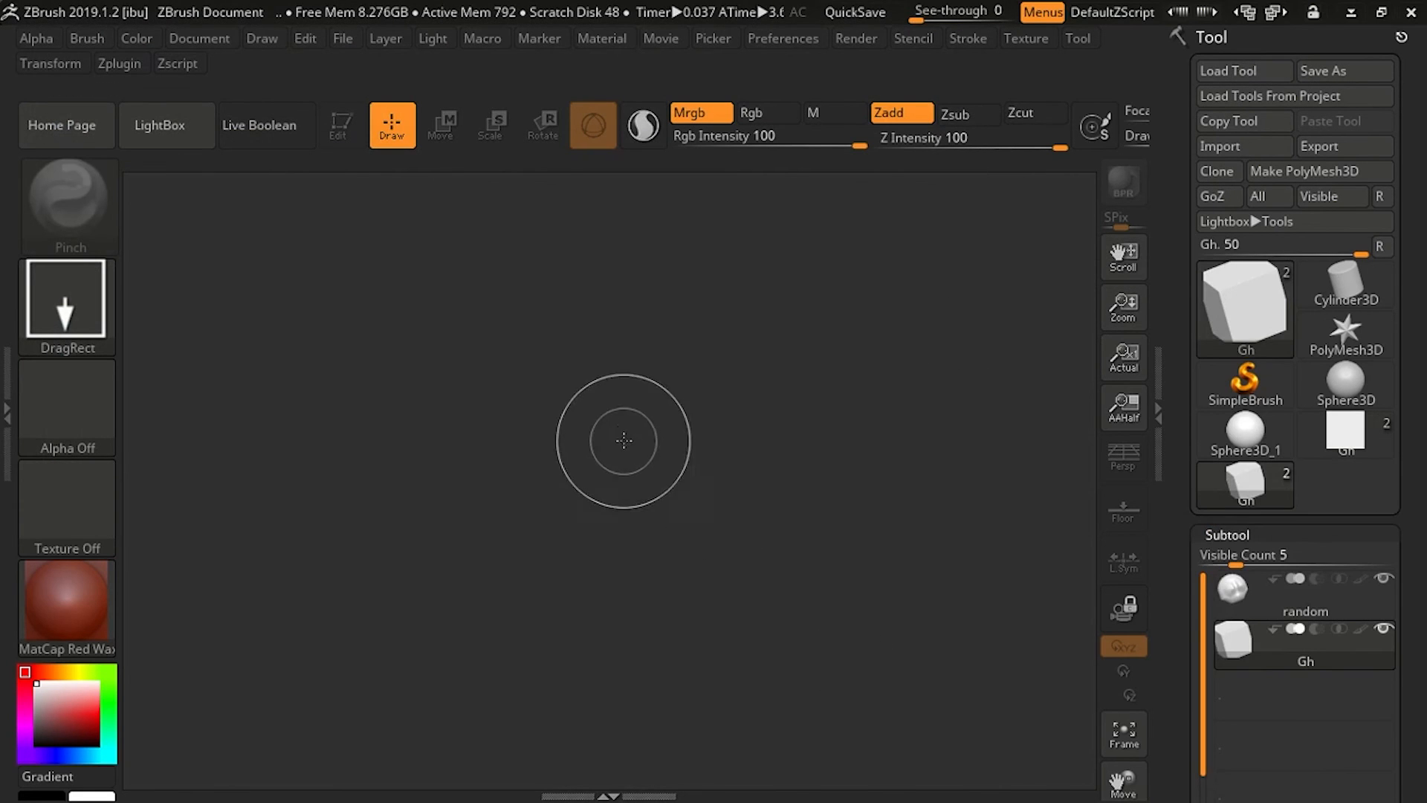
Draw the loaded tool on the empty canvas, enter Edit mode and frame the model
{"action": "mouse_move", "coordinate": [625, 440]}
{"action": "left_mouse_down"}
{"action": "mouse_move", "coordinate": [624, 688]}
{"action": "mouse_move", "coordinate": [631, 675]}
{"action": "left_mouse_up"}
{"action": "key", "text": "t"}
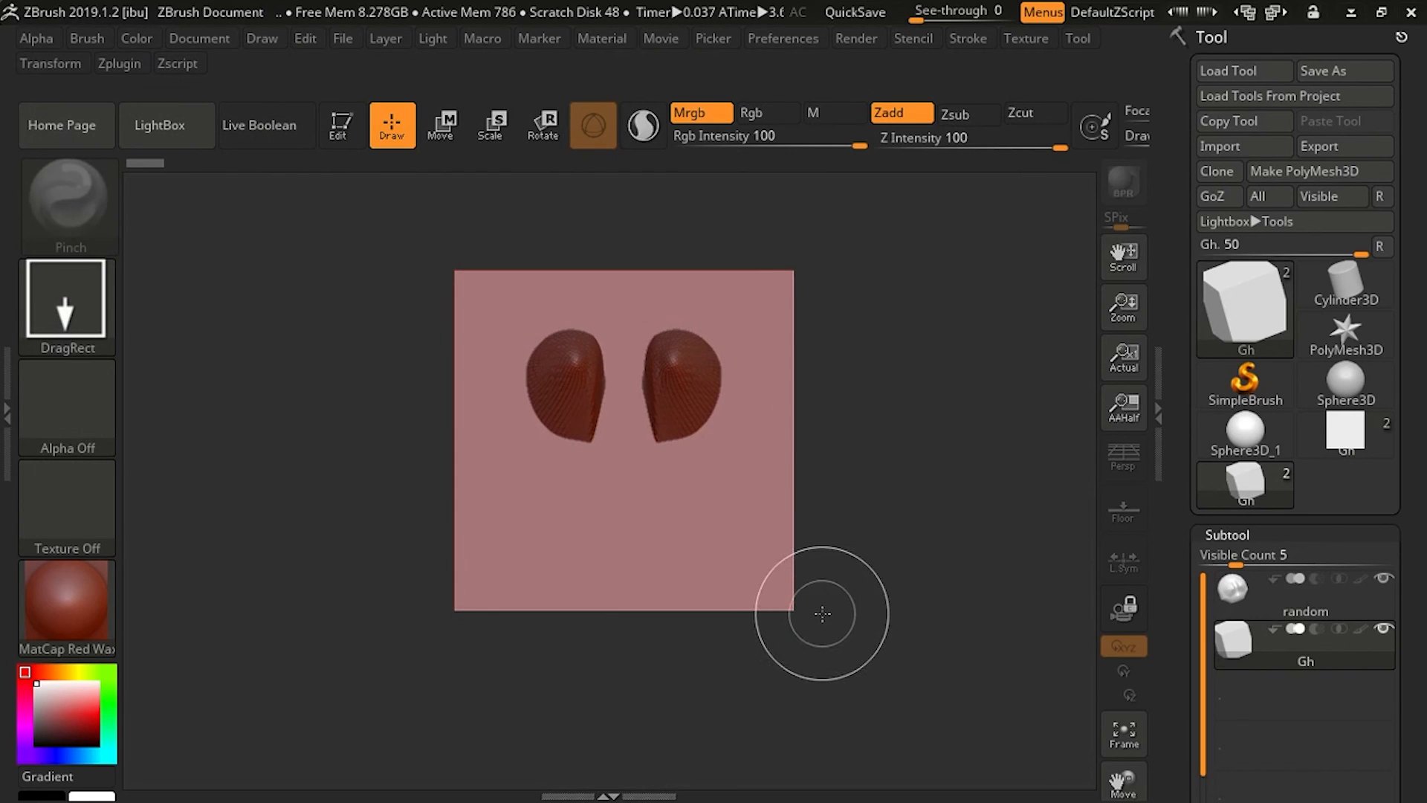
{"action": "key", "text": "t"}
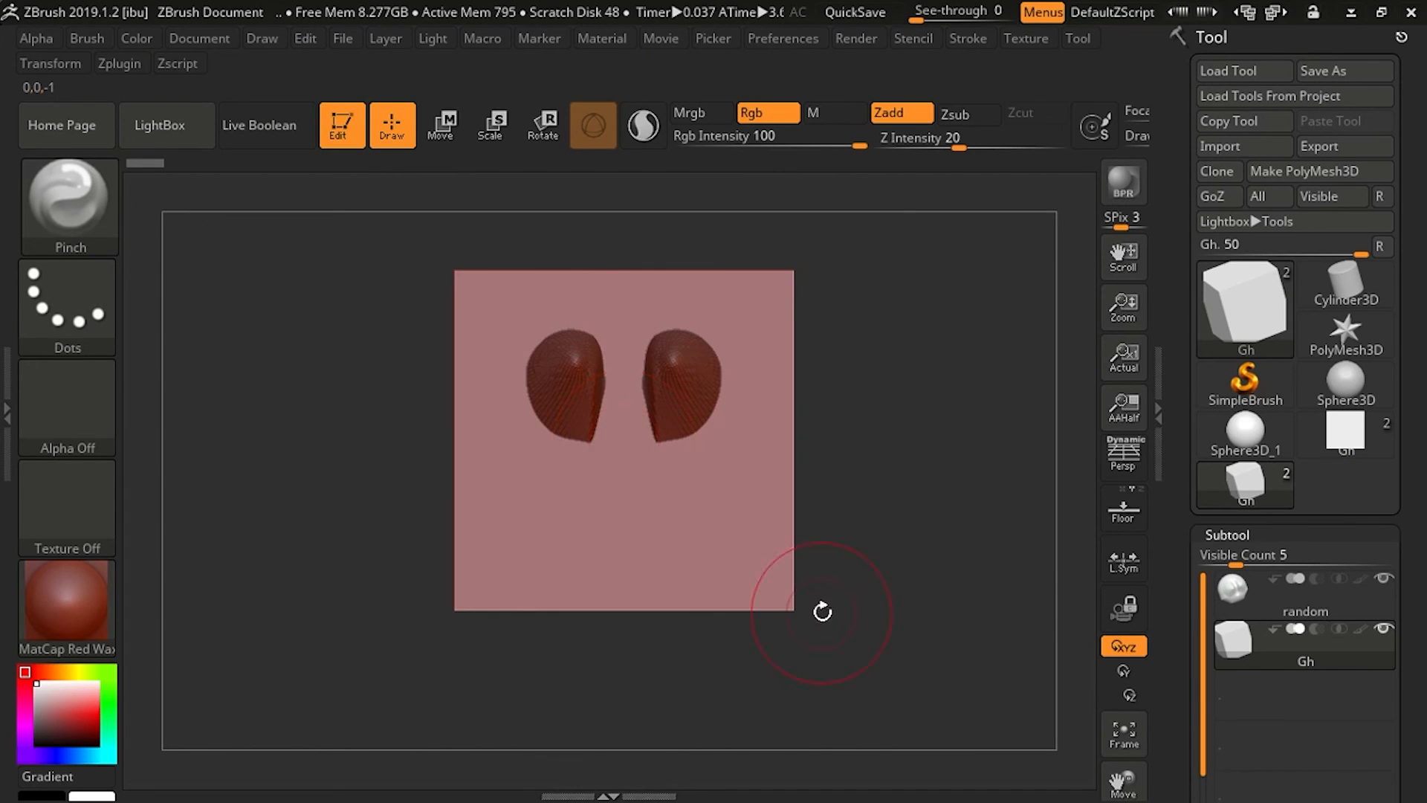
{"action": "key", "text": "f"}
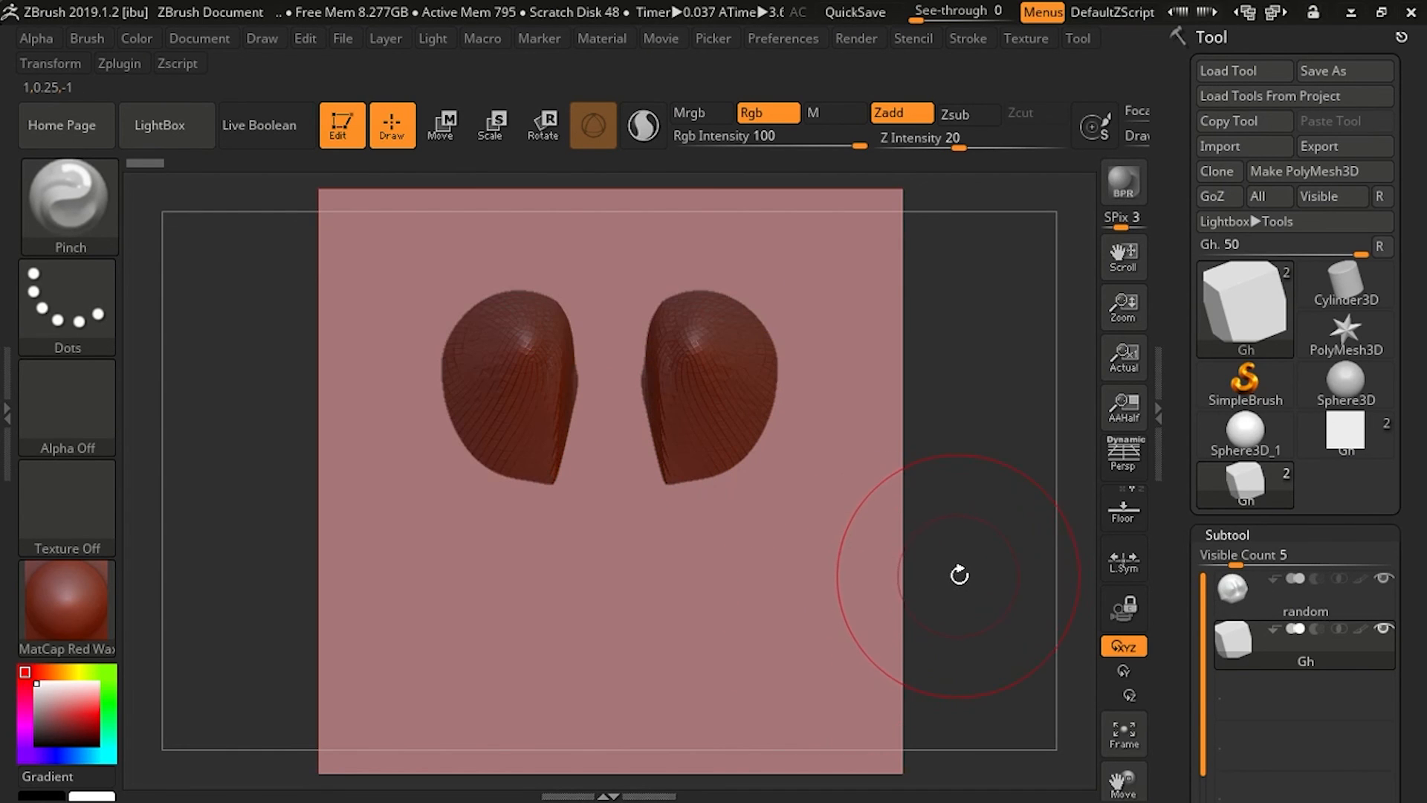
Hide the Gh cube subtool and make the random subtool active
{"action": "left_click_drag", "start_coordinate": [960, 575], "coordinate": [922, 492]}
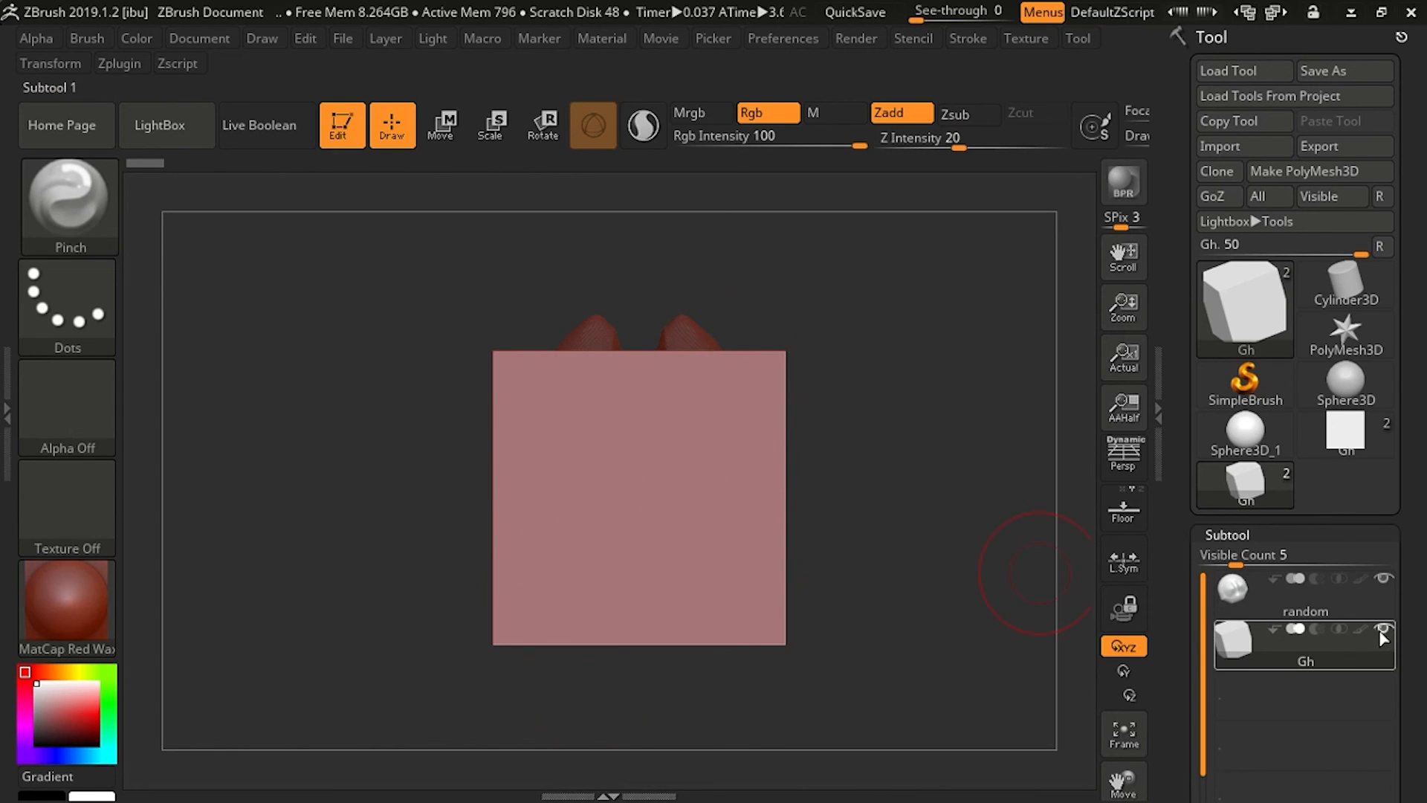
{"action": "left_click", "coordinate": [1255, 592]}
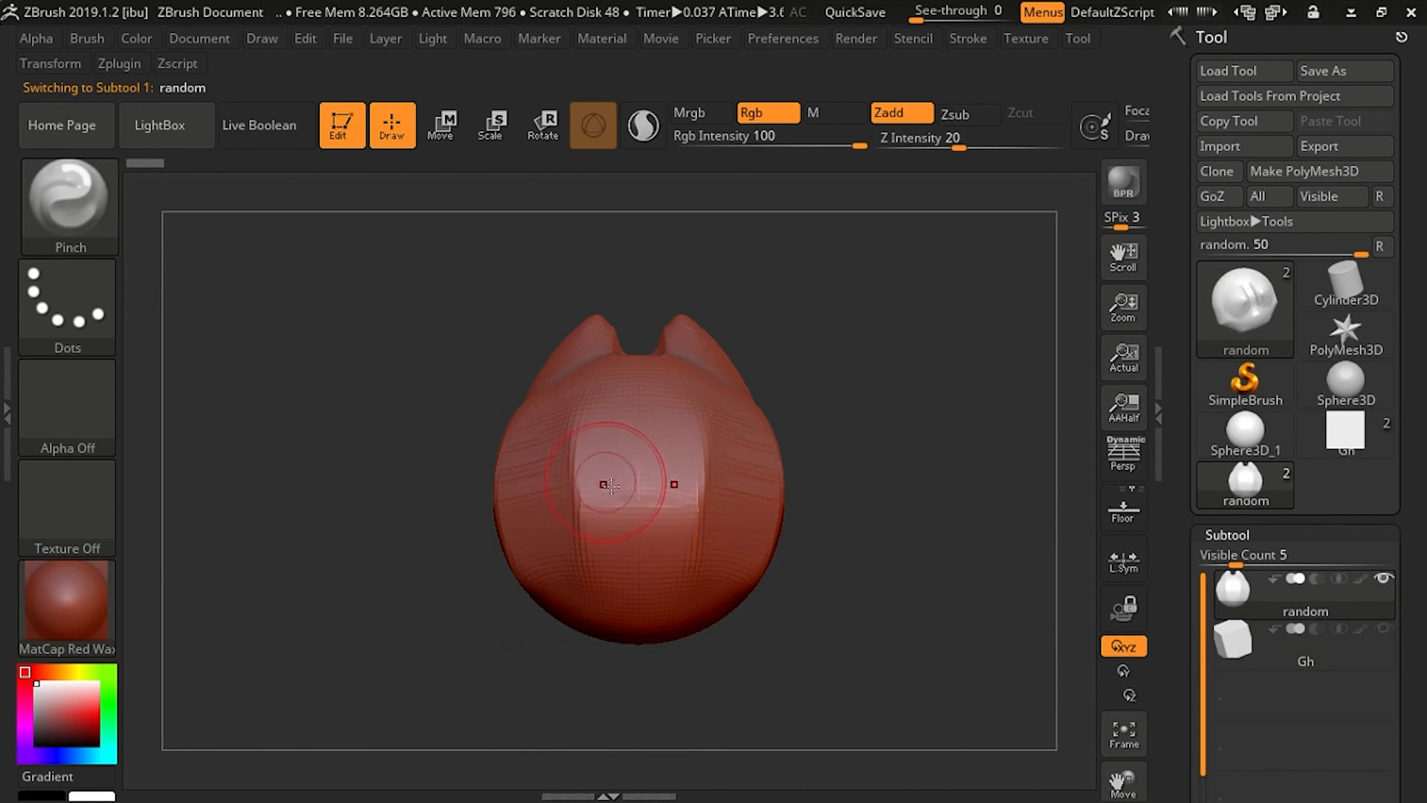
Try a symmetrical Pinch stroke beside the central strip of the random mesh, and undo it
{"action": "mouse_move", "coordinate": [579, 442]}
{"action": "right_mouse_down", "text": "ctrl"}
{"action": "mouse_move", "coordinate": [699, 530]}
{"action": "mouse_move", "coordinate": [703, 515]}
{"action": "right_mouse_up", "text": "ctrl"}
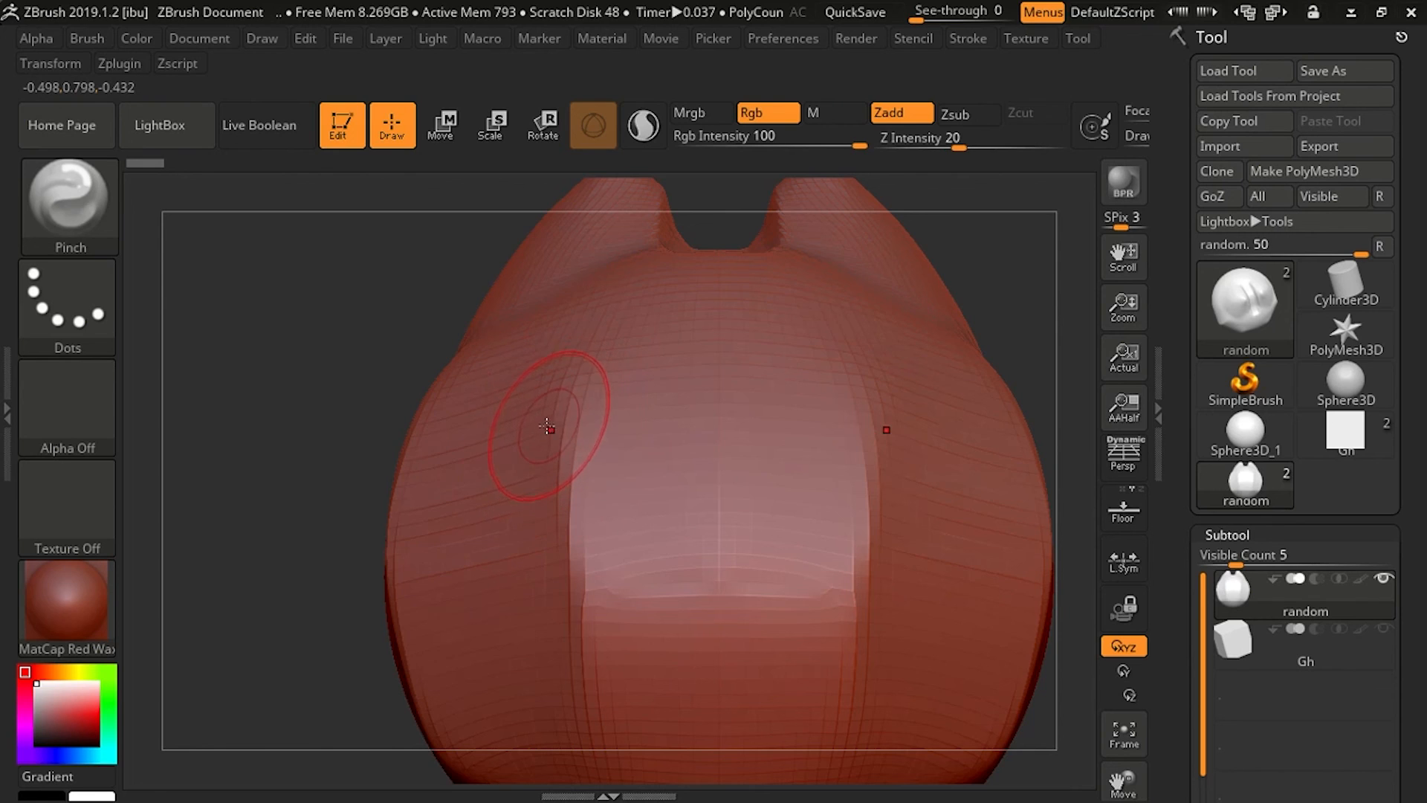
{"action": "mouse_move", "coordinate": [551, 429]}
{"action": "left_mouse_down"}
{"action": "mouse_move", "coordinate": [572, 429]}
{"action": "mouse_move", "coordinate": [562, 448]}
{"action": "left_mouse_up"}
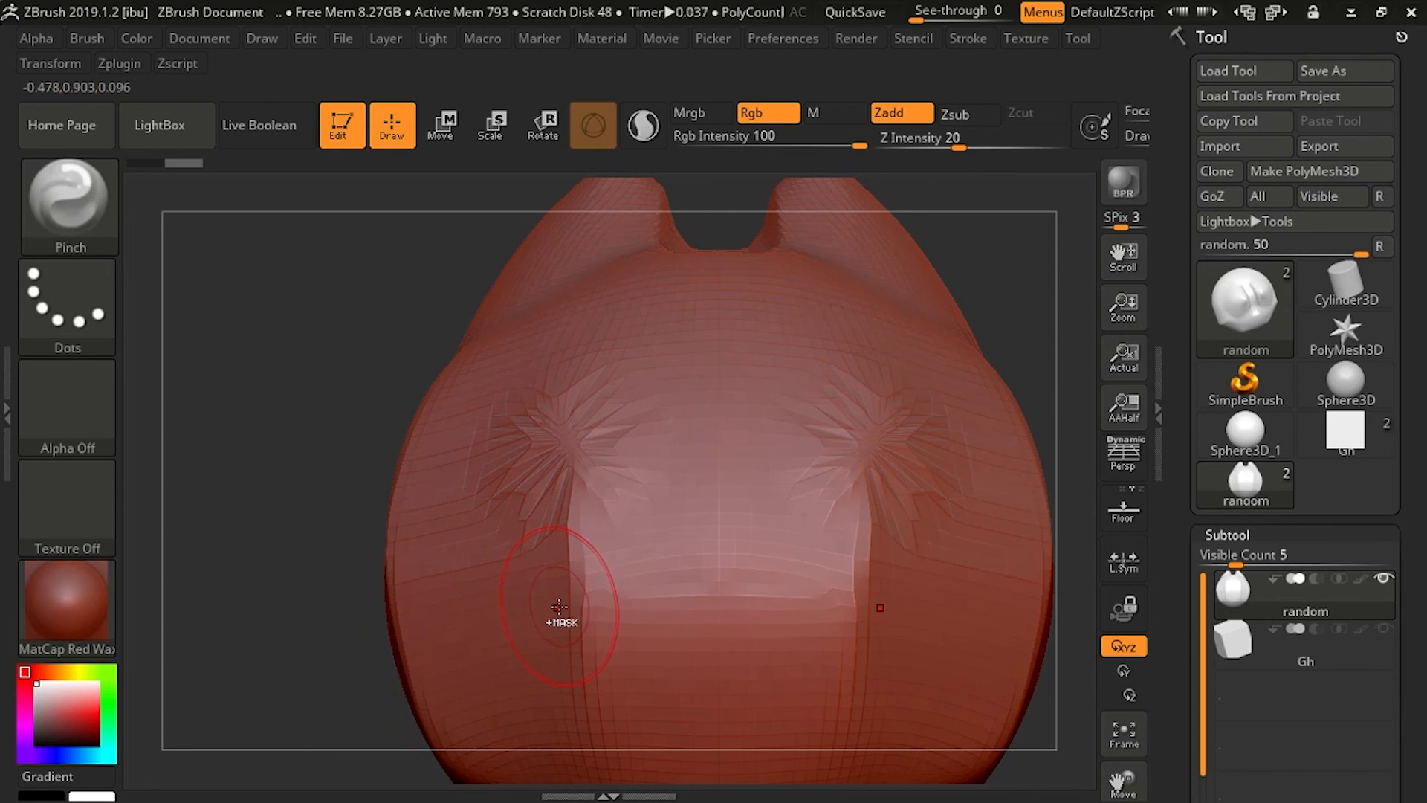
{"action": "key", "text": "ctrl+z"}
Raise a symmetrical pair of rounded bulges on the upper front of the mesh with the FormSoft brush
{"action": "left_click", "coordinate": [104, 231]}
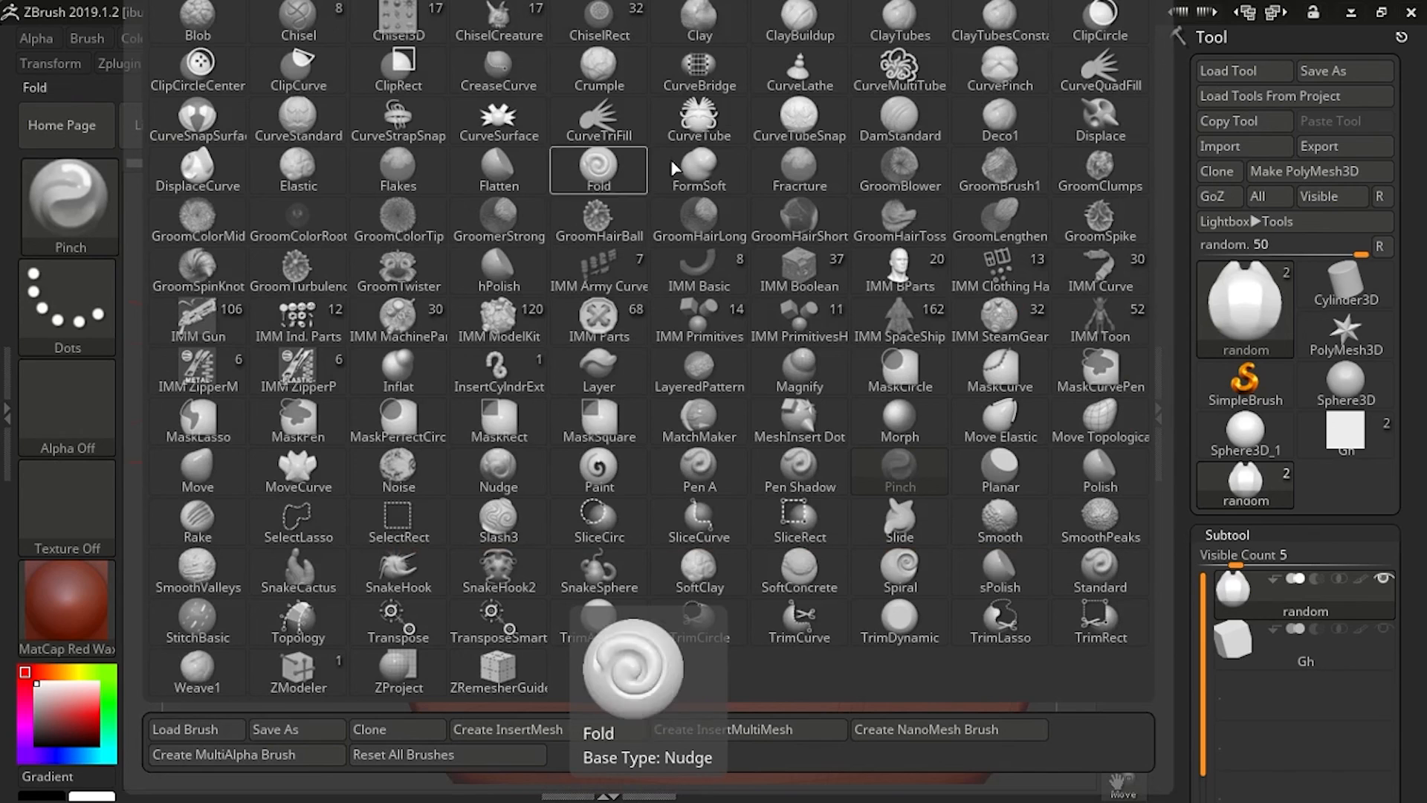
{"action": "left_click", "coordinate": [696, 171]}
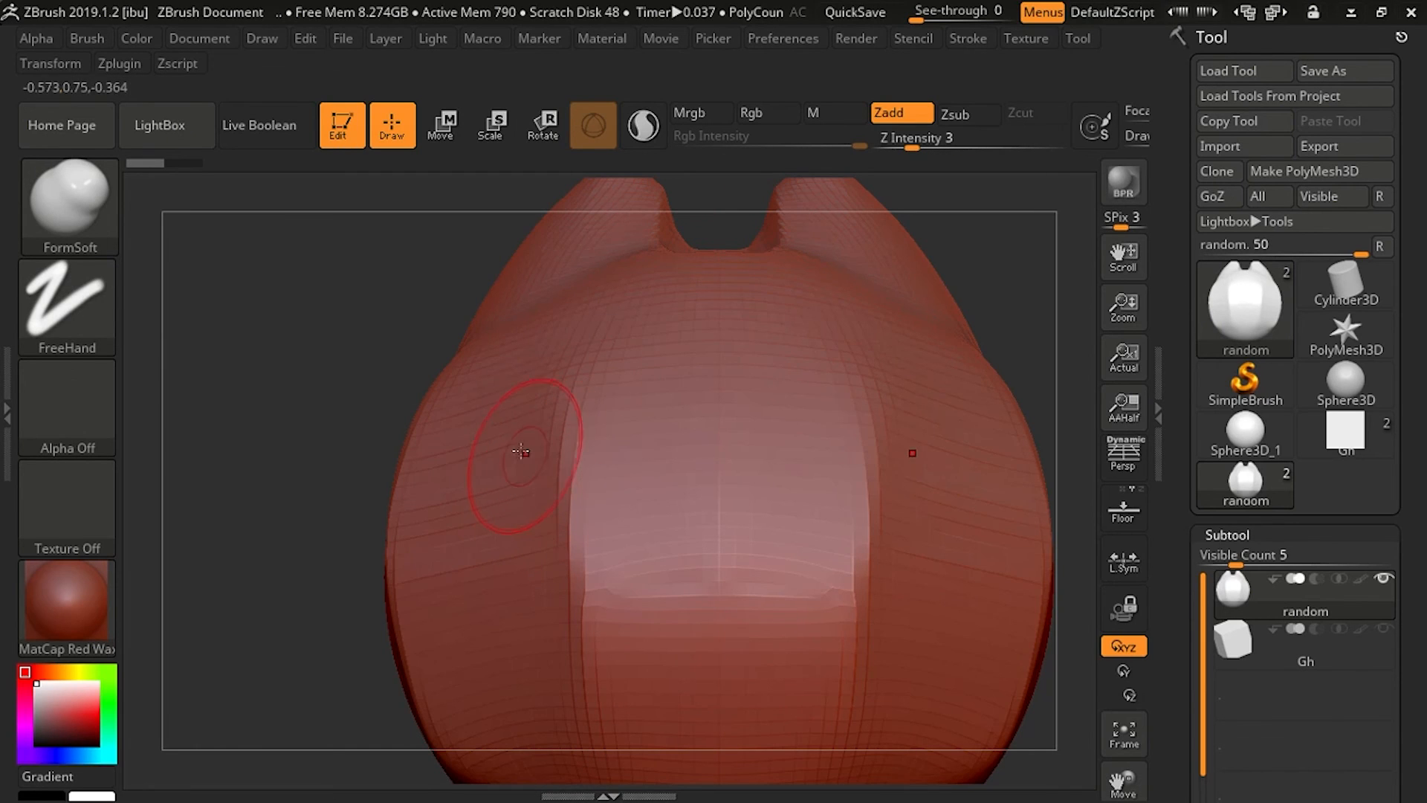
{"action": "mouse_move", "coordinate": [526, 460]}
{"action": "left_mouse_down"}
{"action": "mouse_move", "coordinate": [529, 403]}
{"action": "mouse_move", "coordinate": [543, 447]}
{"action": "mouse_move", "coordinate": [559, 432]}
{"action": "left_mouse_up"}
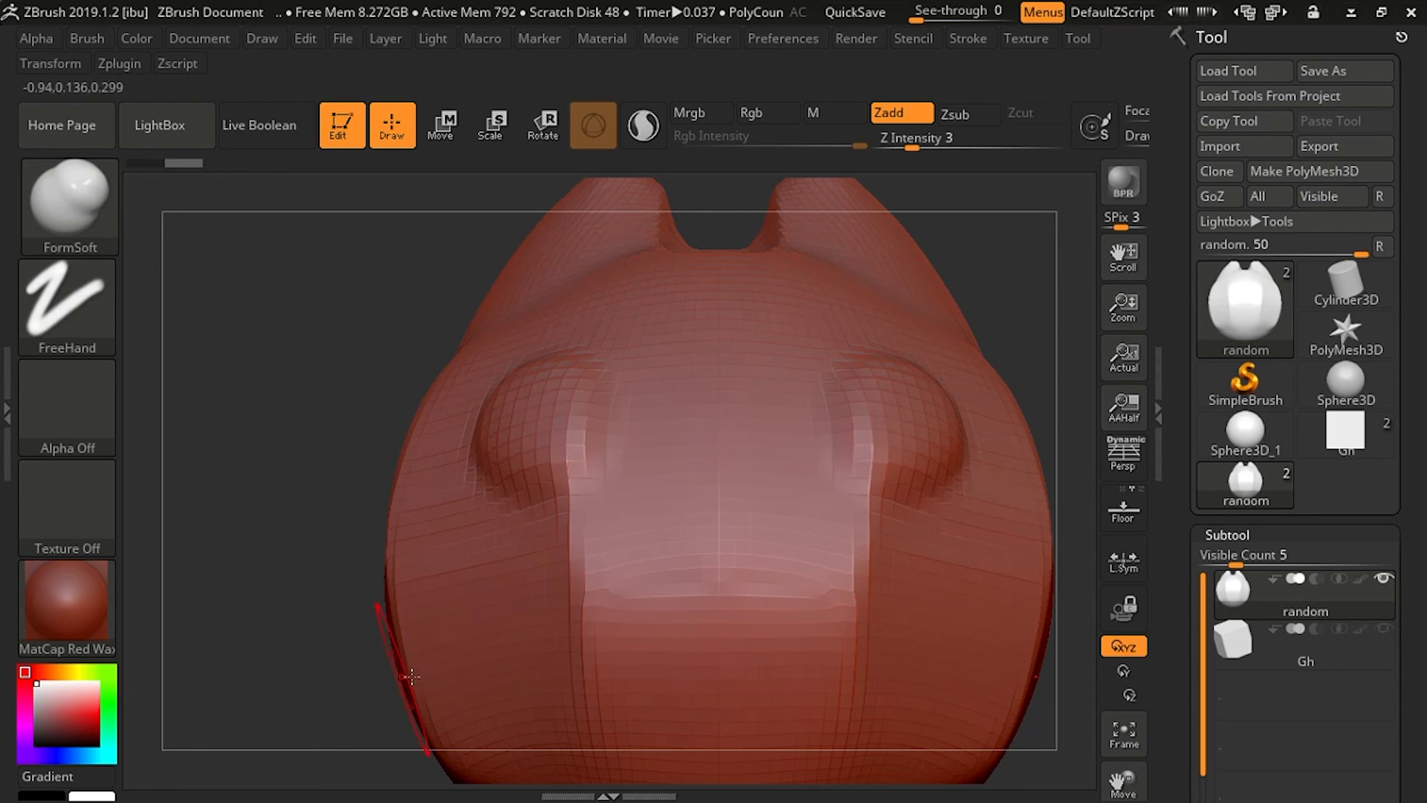
Set the FormSoft brush's Z Intensity to 32 and raise a stronger pair of bulges below the first pair
{"action": "right_click_drag", "start_coordinate": [535, 612], "coordinate": [491, 530], "text": "alt"}
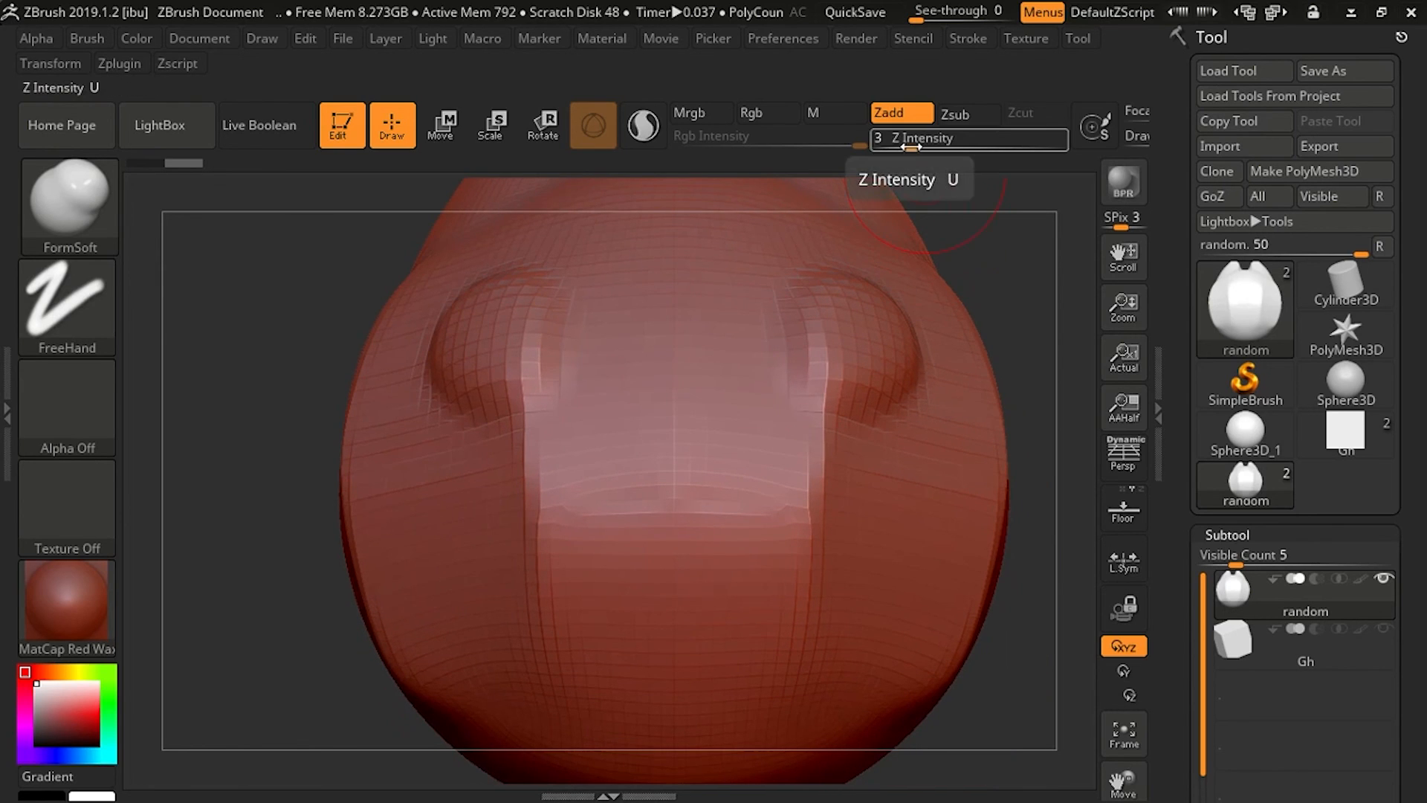
{"action": "left_click_drag", "start_coordinate": [911, 147], "coordinate": [916, 145]}
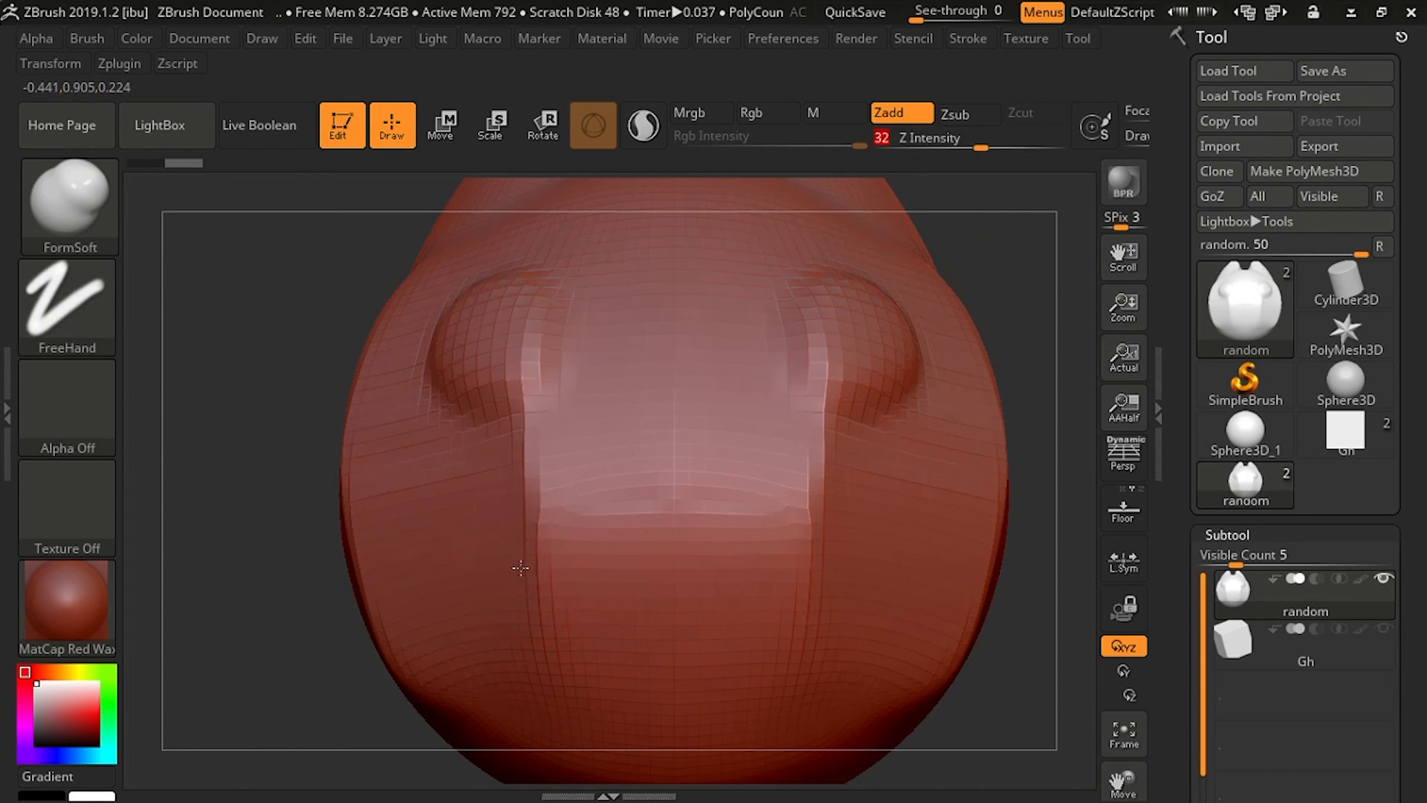
{"action": "mouse_move", "coordinate": [521, 568]}
{"action": "left_mouse_down"}
{"action": "mouse_move", "coordinate": [507, 592]}
{"action": "mouse_move", "coordinate": [558, 580]}
{"action": "mouse_move", "coordinate": [537, 537]}
{"action": "mouse_move", "coordinate": [516, 599]}
{"action": "mouse_move", "coordinate": [556, 591]}
{"action": "mouse_move", "coordinate": [565, 559]}
{"action": "left_mouse_up"}
{"action": "right_click_drag", "start_coordinate": [593, 617], "coordinate": [590, 644]}
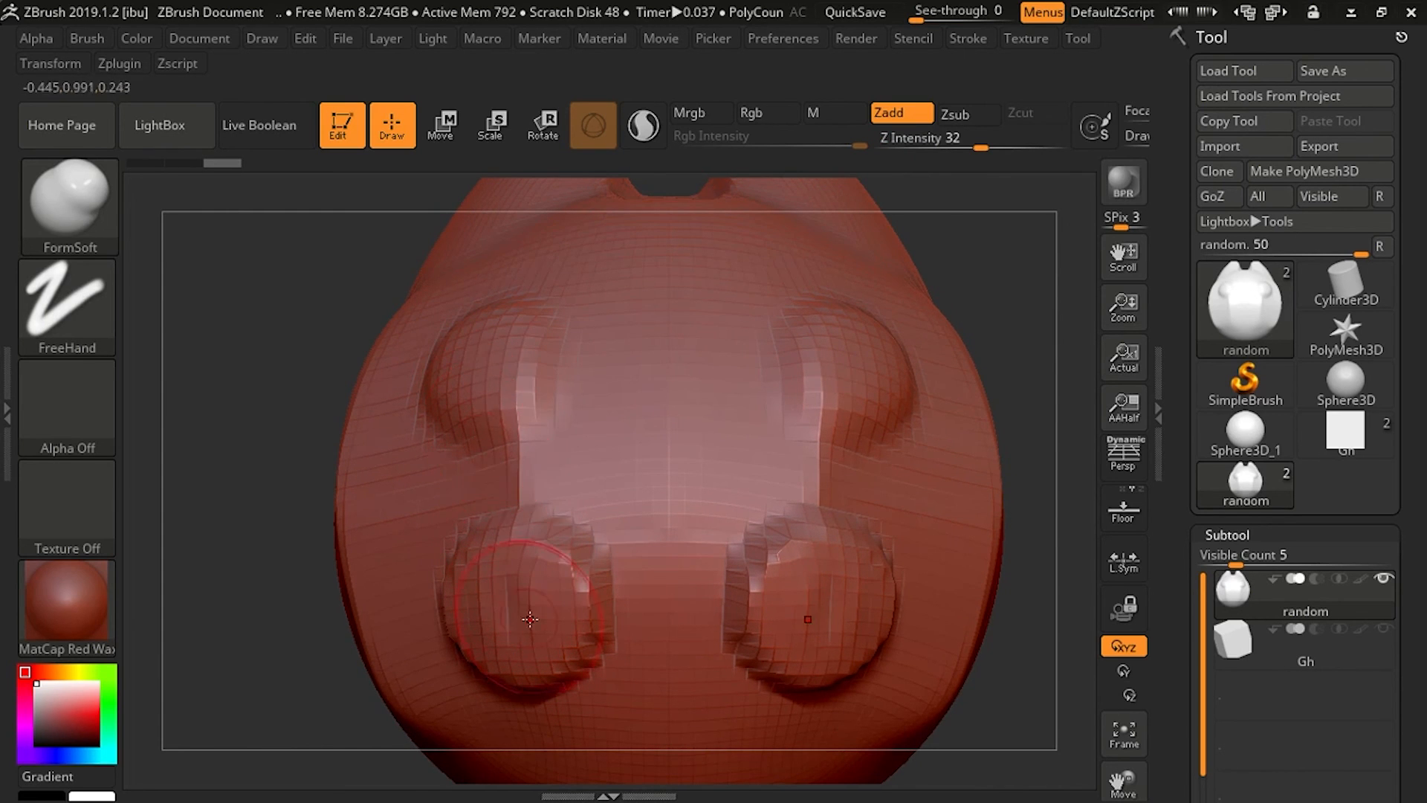
Try FormSoft strokes at Z Intensity 100 below the ears and at Z Intensity 1 near the base of the mesh
{"action": "right_click_drag", "start_coordinate": [576, 558], "coordinate": [562, 654], "text": "alt"}
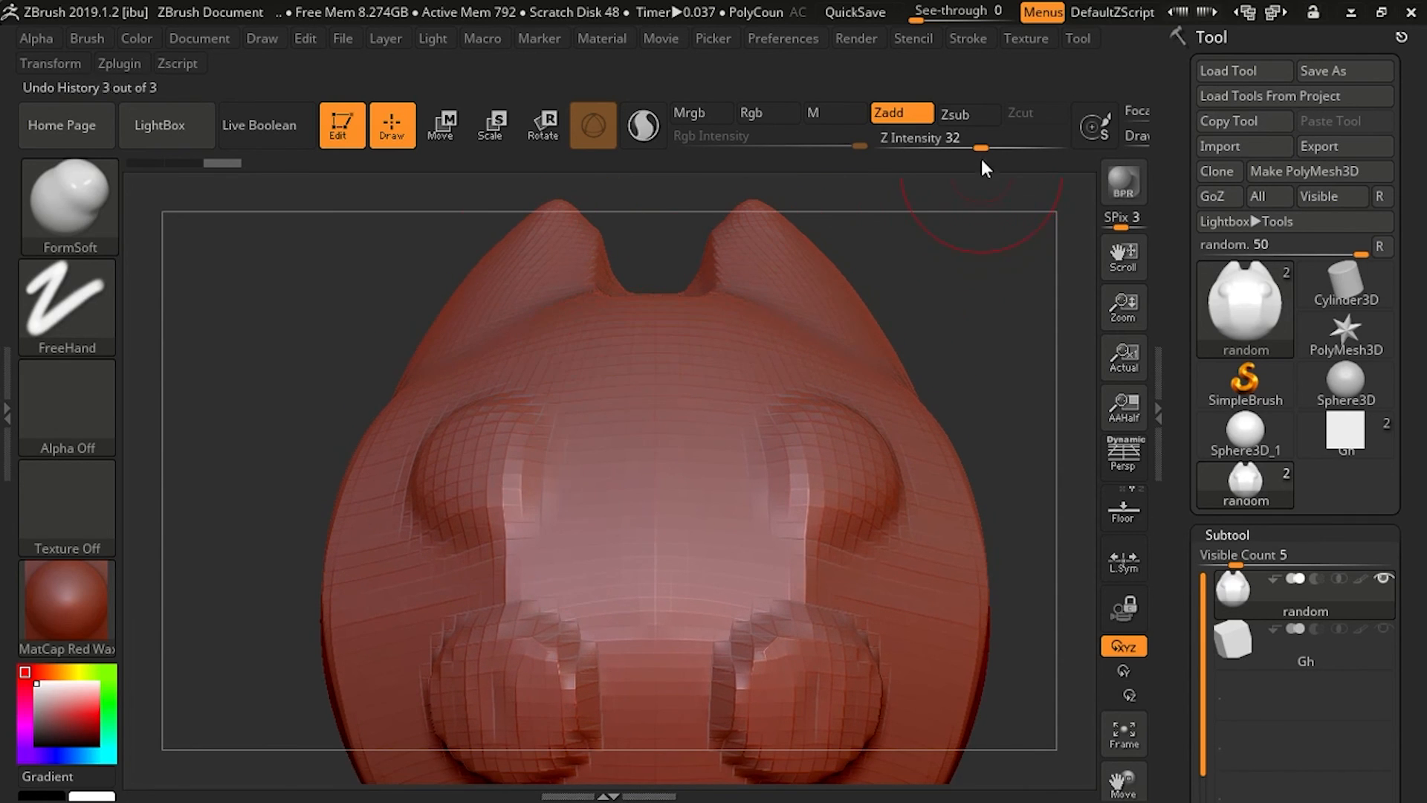
{"action": "left_click_drag", "start_coordinate": [982, 148], "coordinate": [1085, 148]}
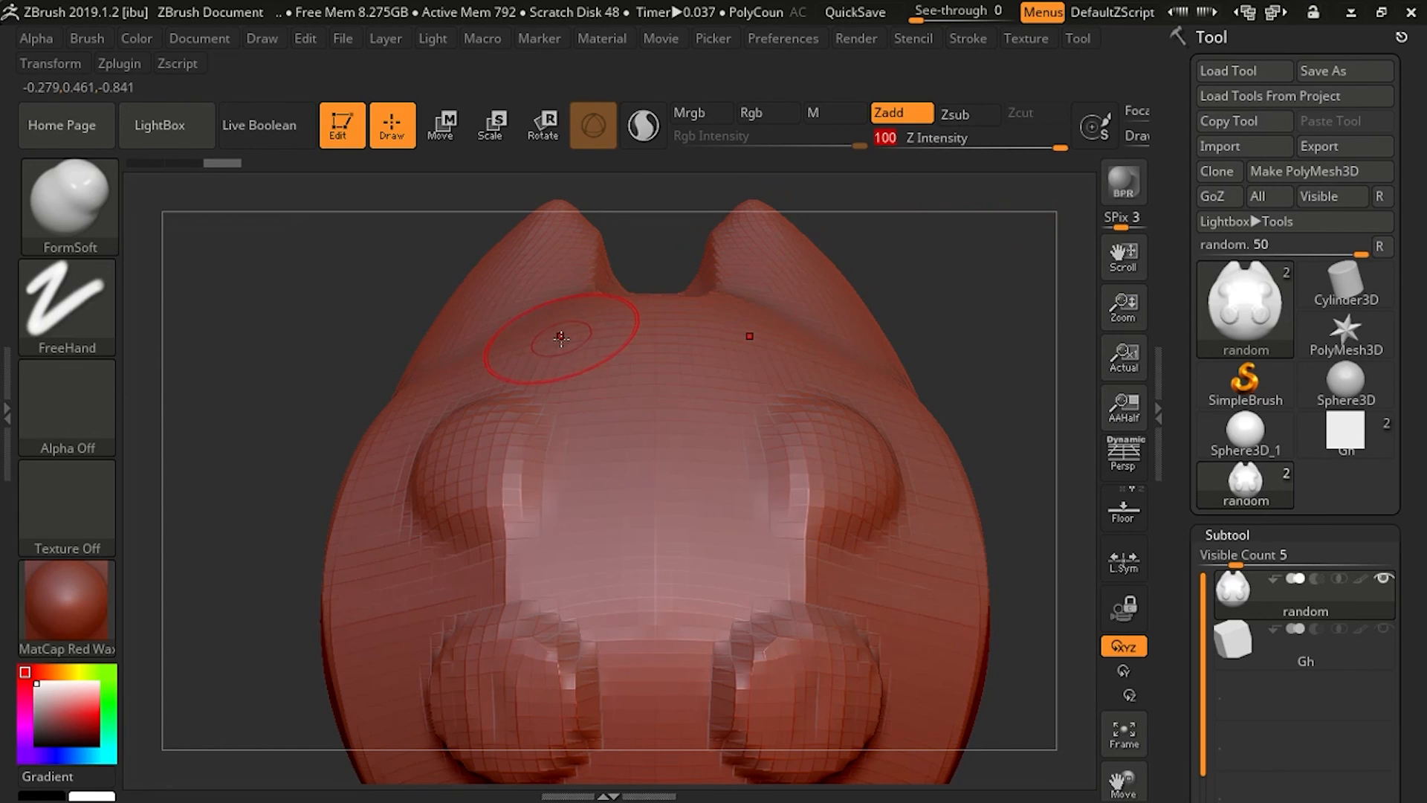
{"action": "left_click_drag", "start_coordinate": [564, 333], "coordinate": [556, 303]}
{"action": "mouse_move", "coordinate": [565, 595]}
{"action": "right_mouse_down", "text": "alt"}
{"action": "mouse_move", "coordinate": [571, 642]}
{"action": "mouse_move", "coordinate": [535, 420]}
{"action": "right_mouse_up", "text": "alt"}
{"action": "left_click_drag", "start_coordinate": [938, 147], "coordinate": [895, 148]}
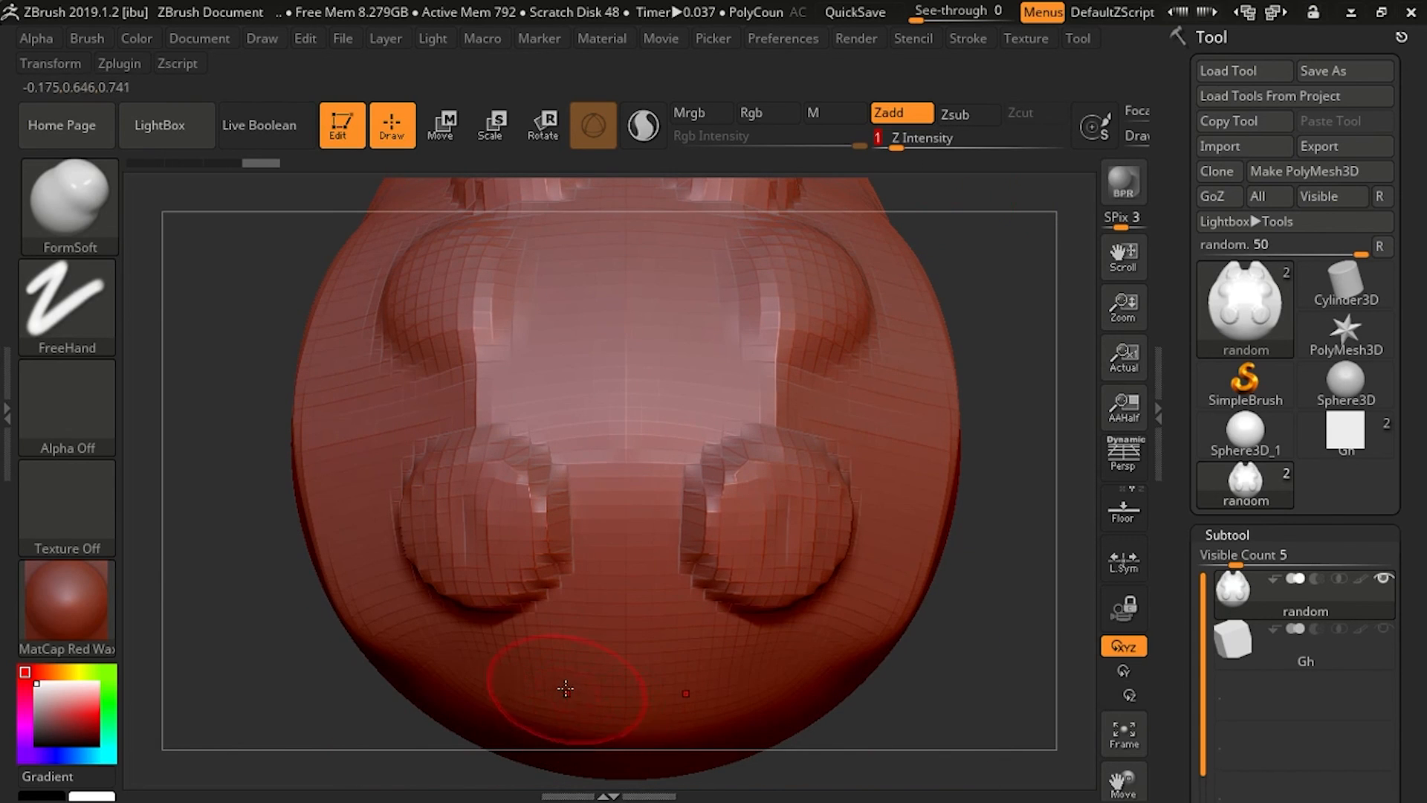
{"action": "left_click_drag", "start_coordinate": [562, 700], "coordinate": [549, 732]}
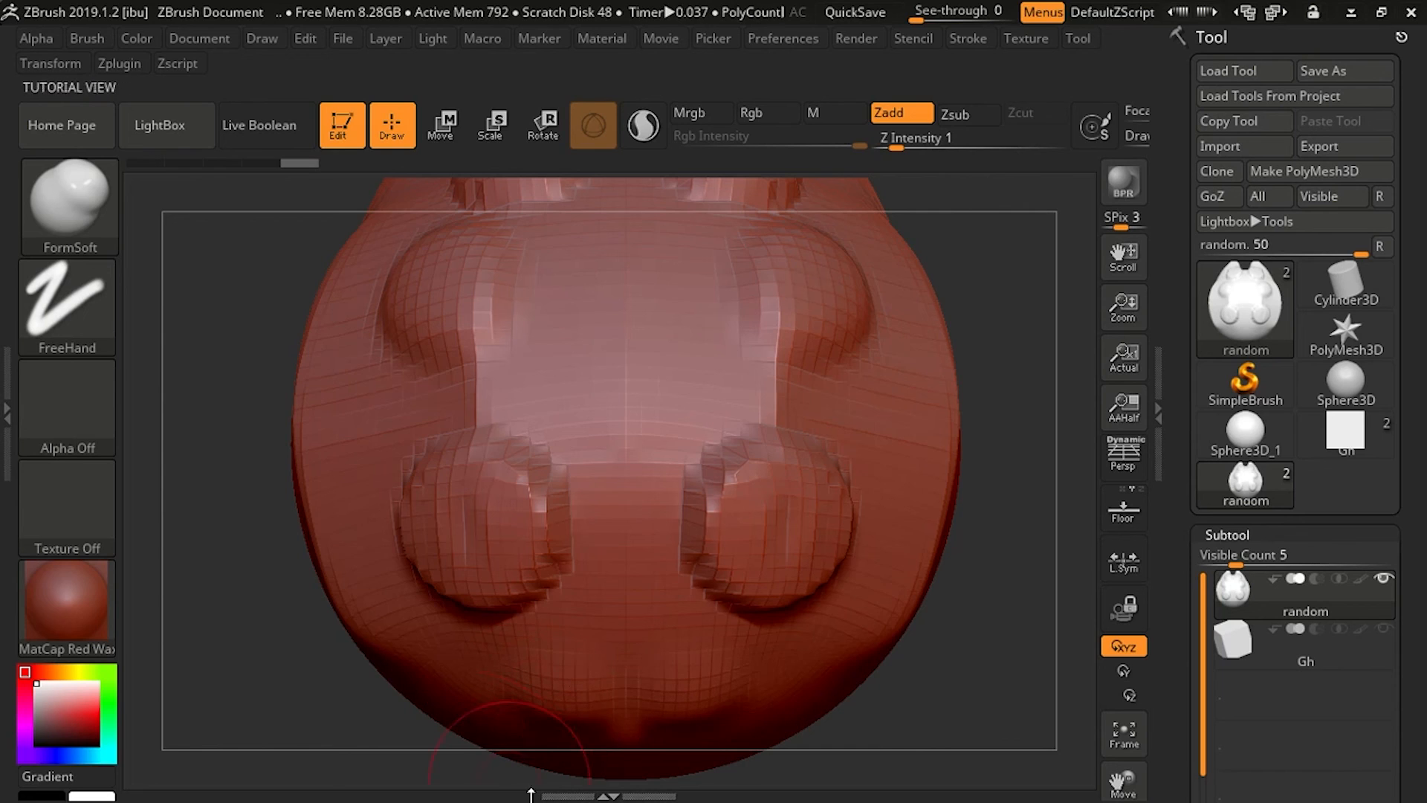
Undo the FormSoft strokes made at Z Intensity 1, 100 and 32, keeping the first pair of bulges
{"action": "right_click_drag", "start_coordinate": [658, 535], "coordinate": [637, 658], "text": "alt"}
{"action": "key", "text": "ctrl+z"}
{"action": "key", "text": "ctrl+z"}
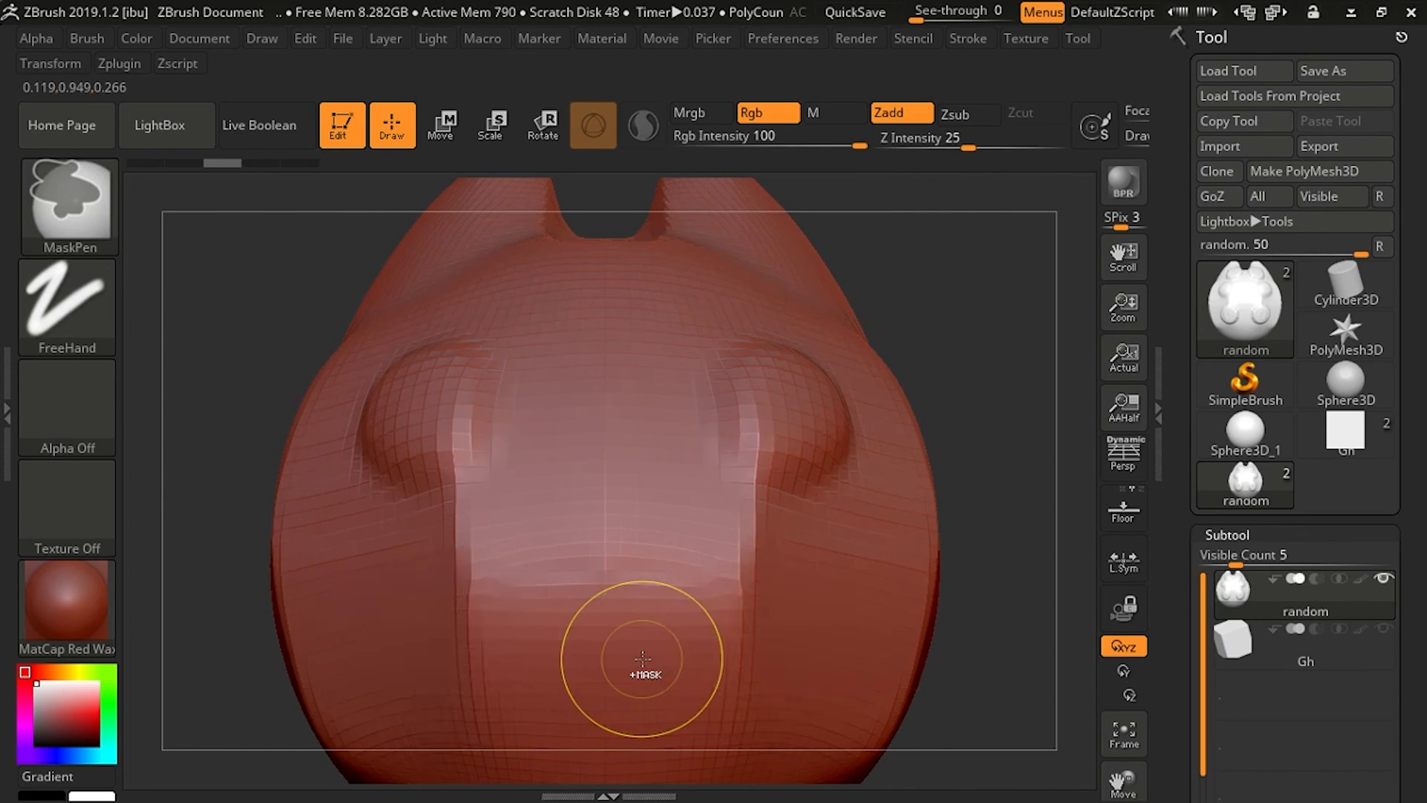